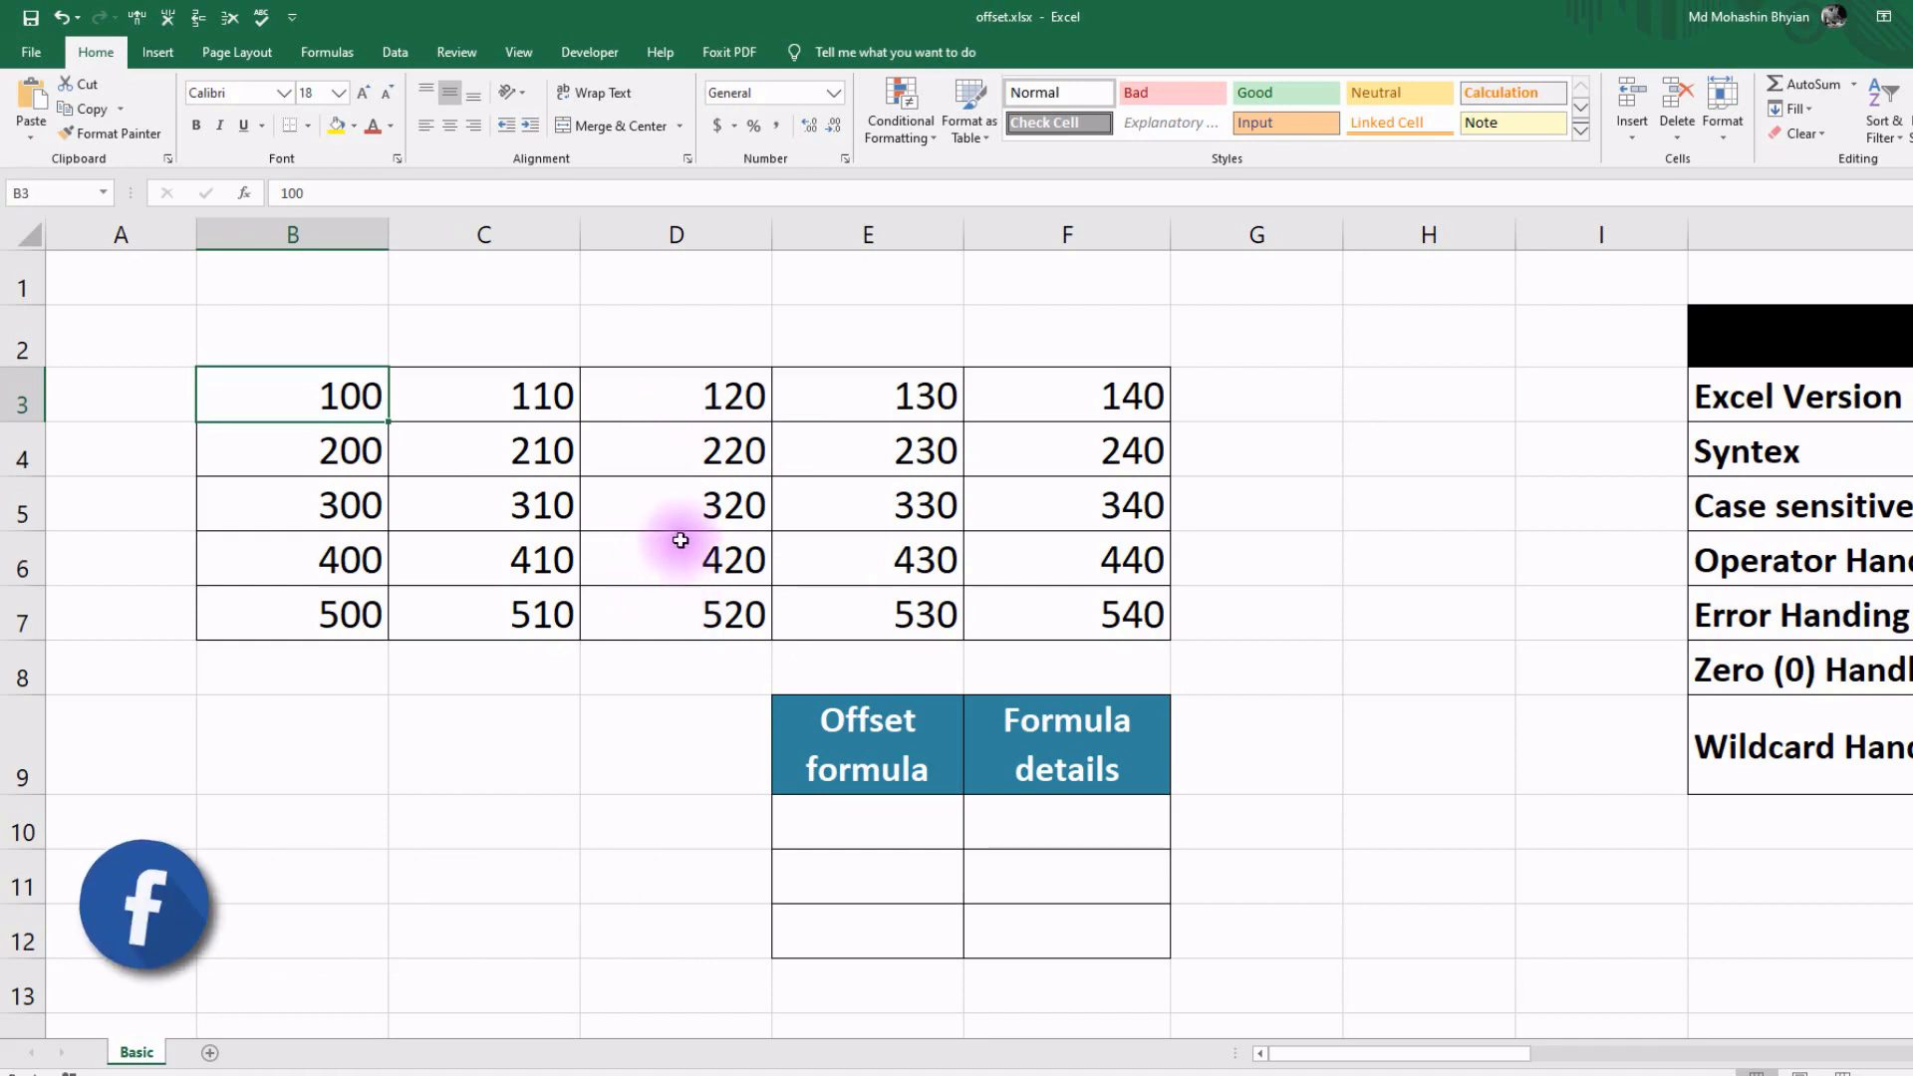
{"action": "left_click_drag", "start_coordinate": [722, 505], "coordinate": [865, 599]}
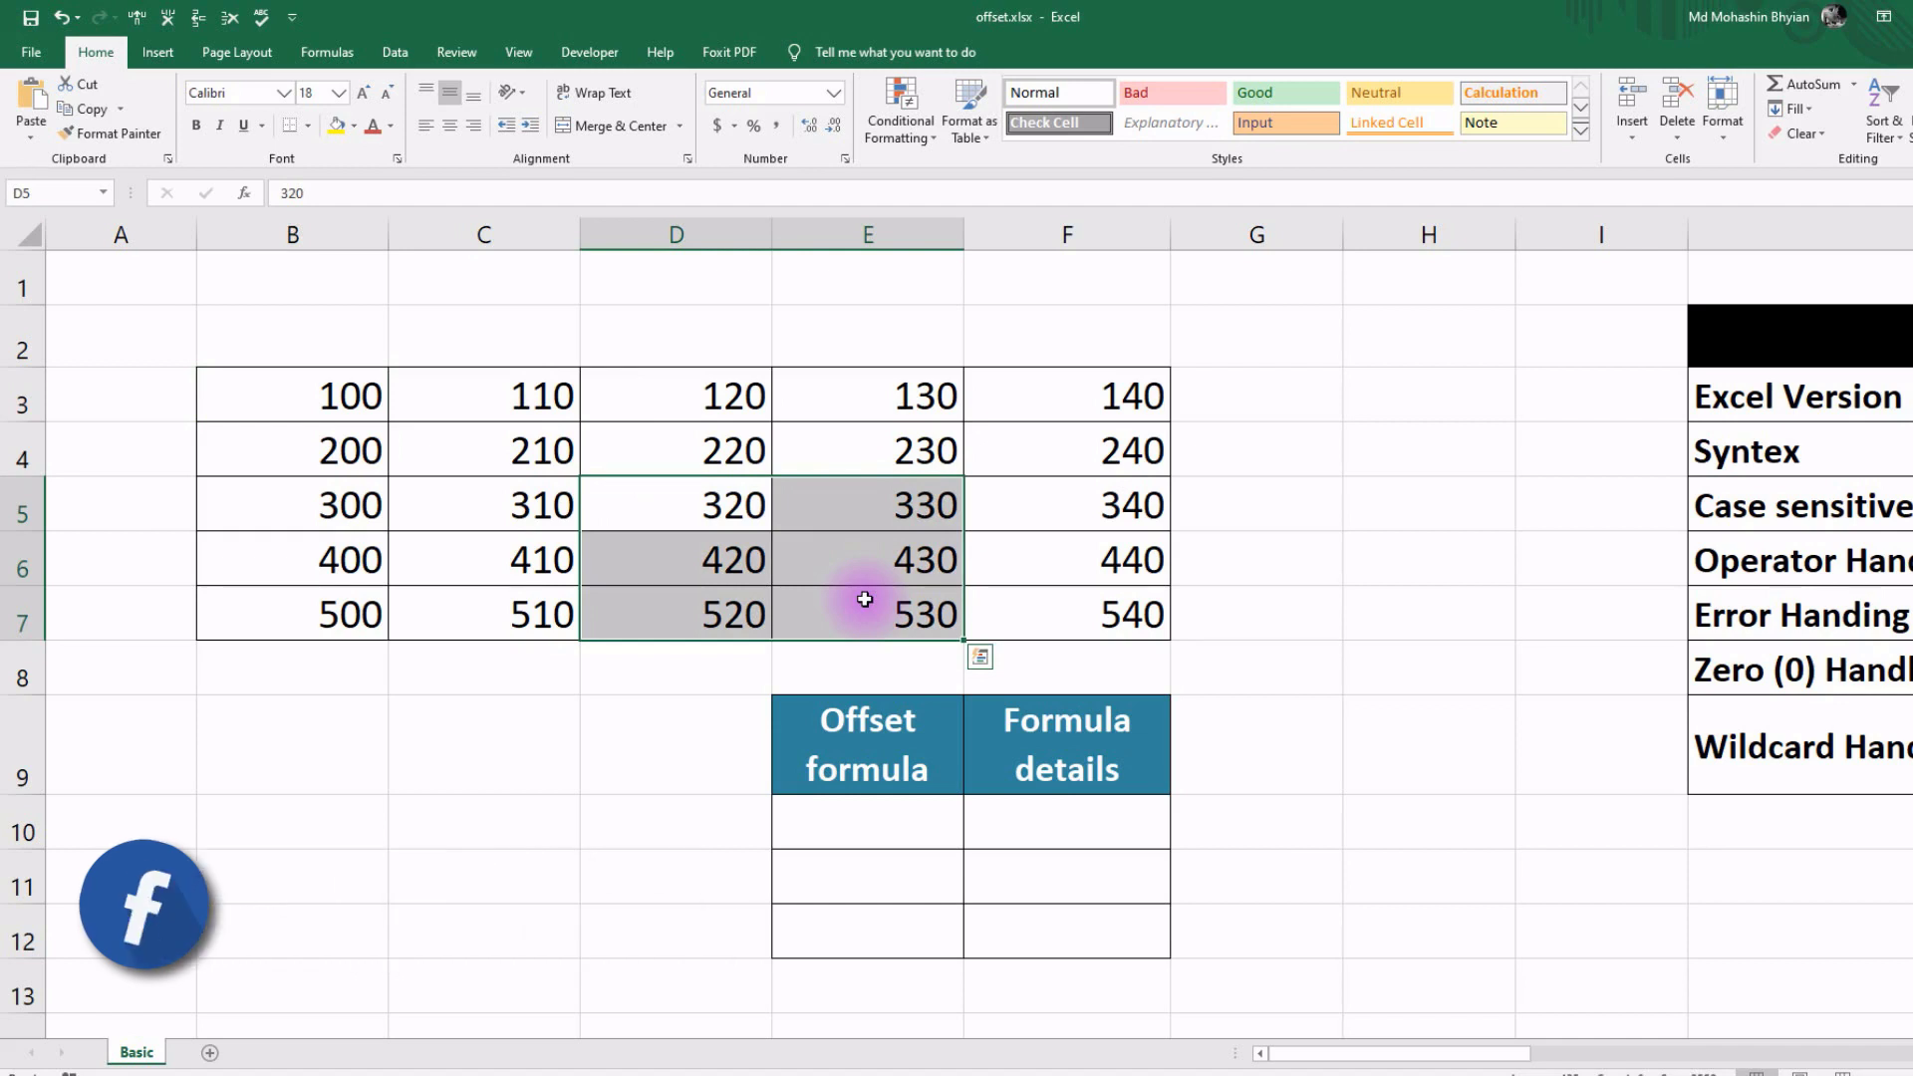
{"action": "left_click", "coordinate": [867, 822]}
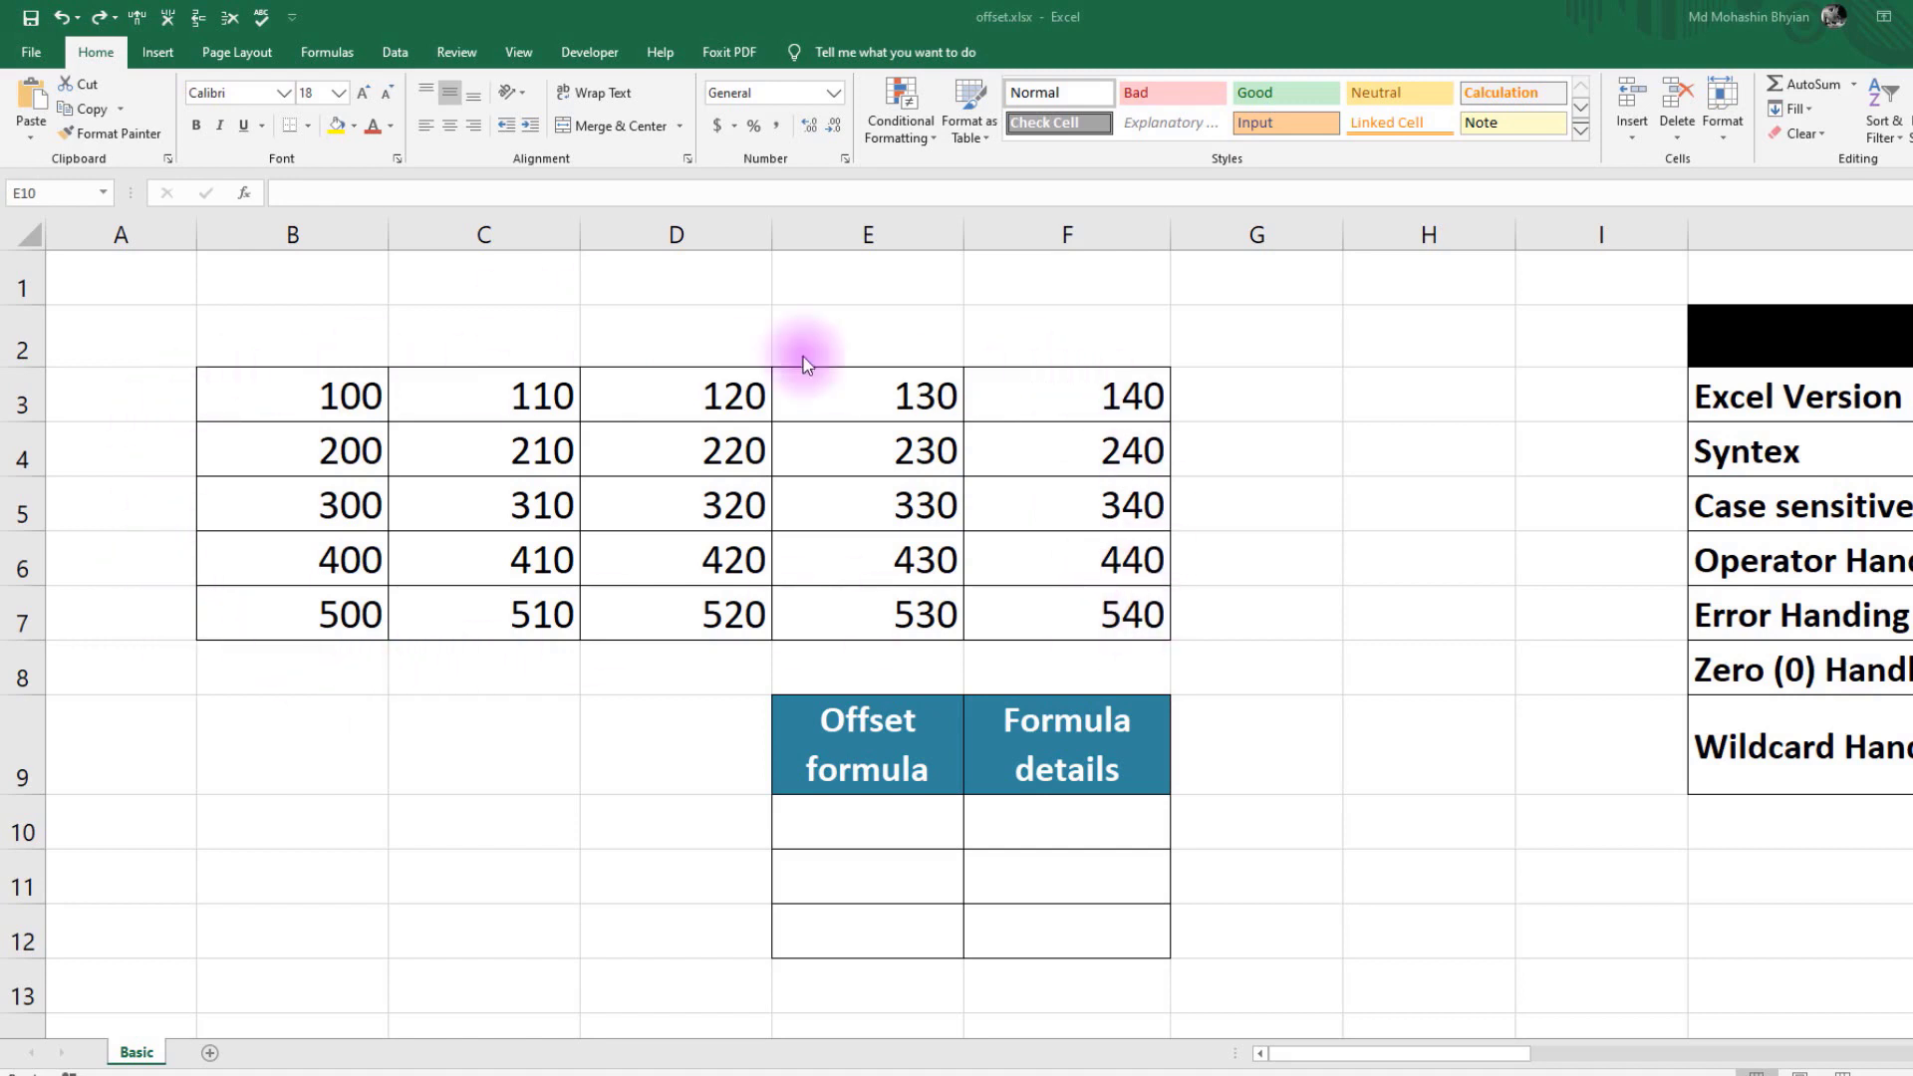
{"action": "left_click", "coordinate": [310, 398]}
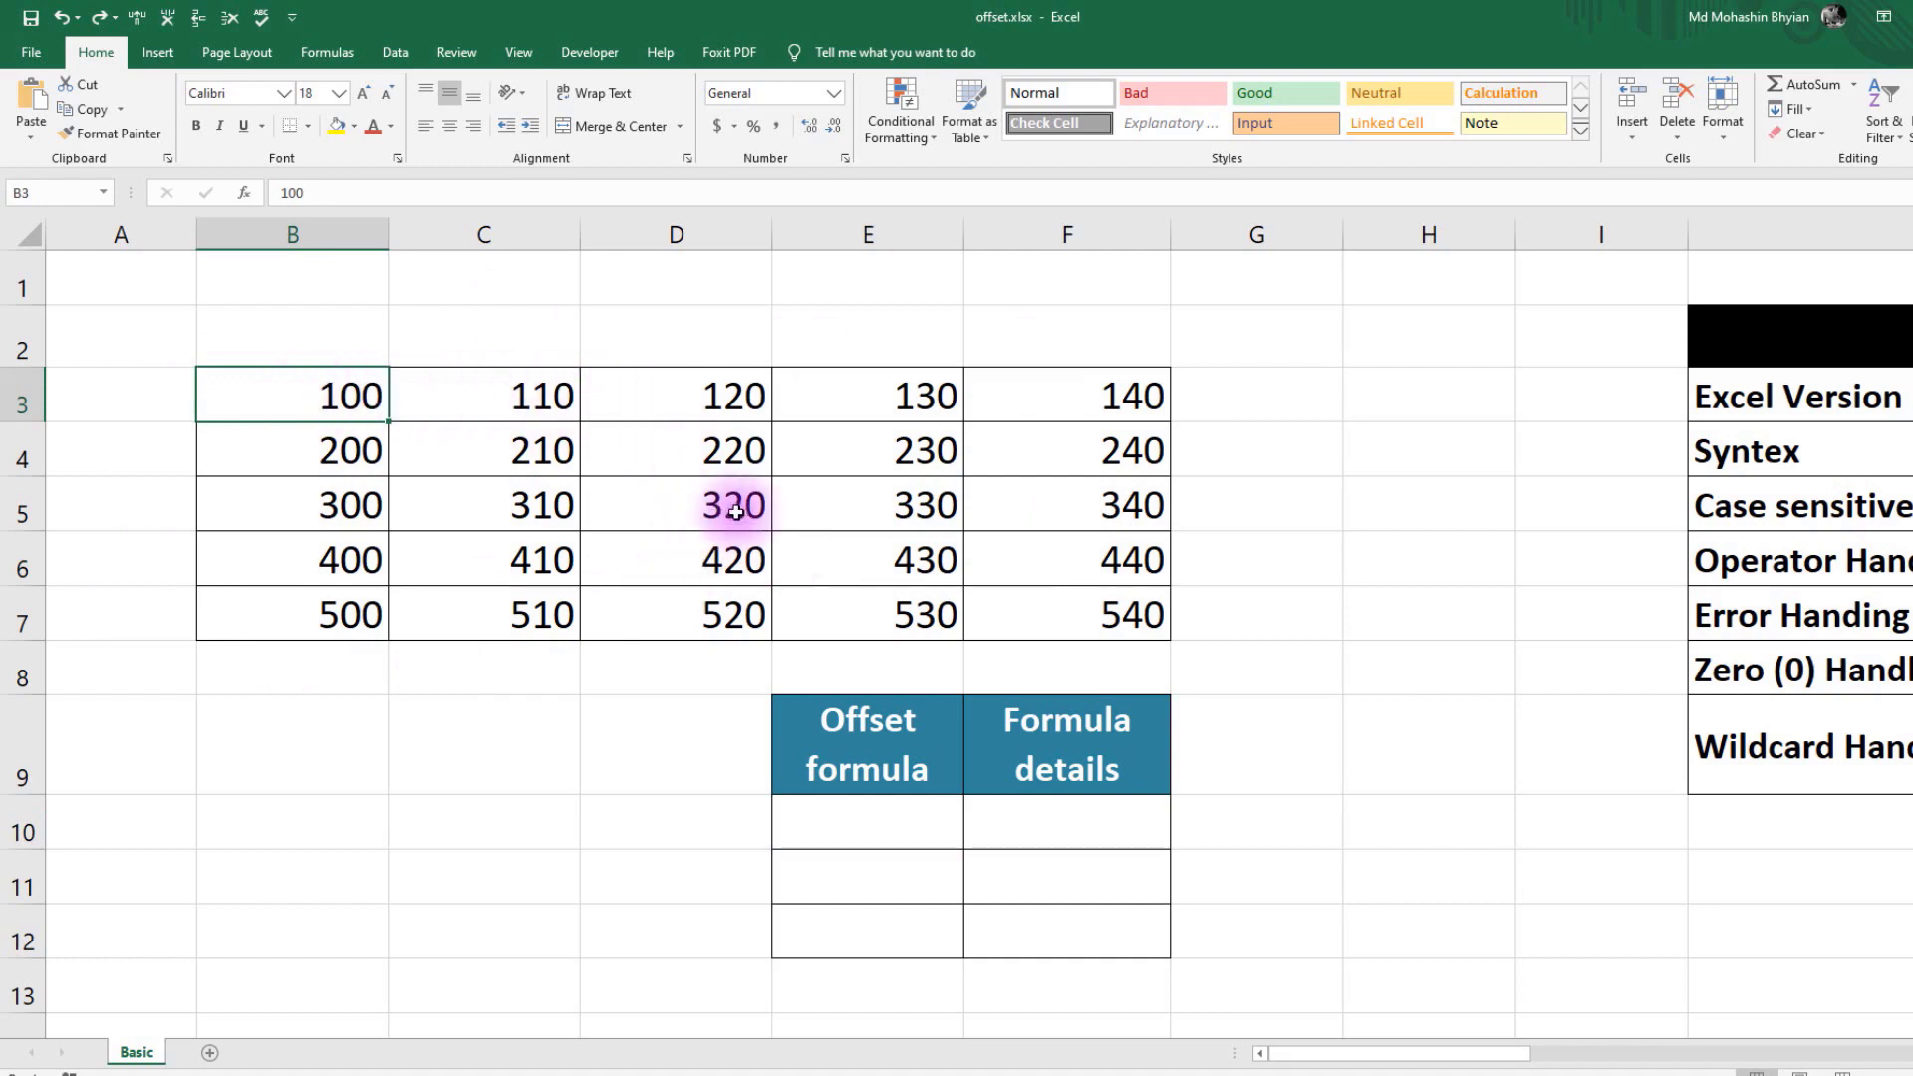
- Highlight cell E5 with a yellow fill
{"action": "left_click", "coordinate": [890, 506]}
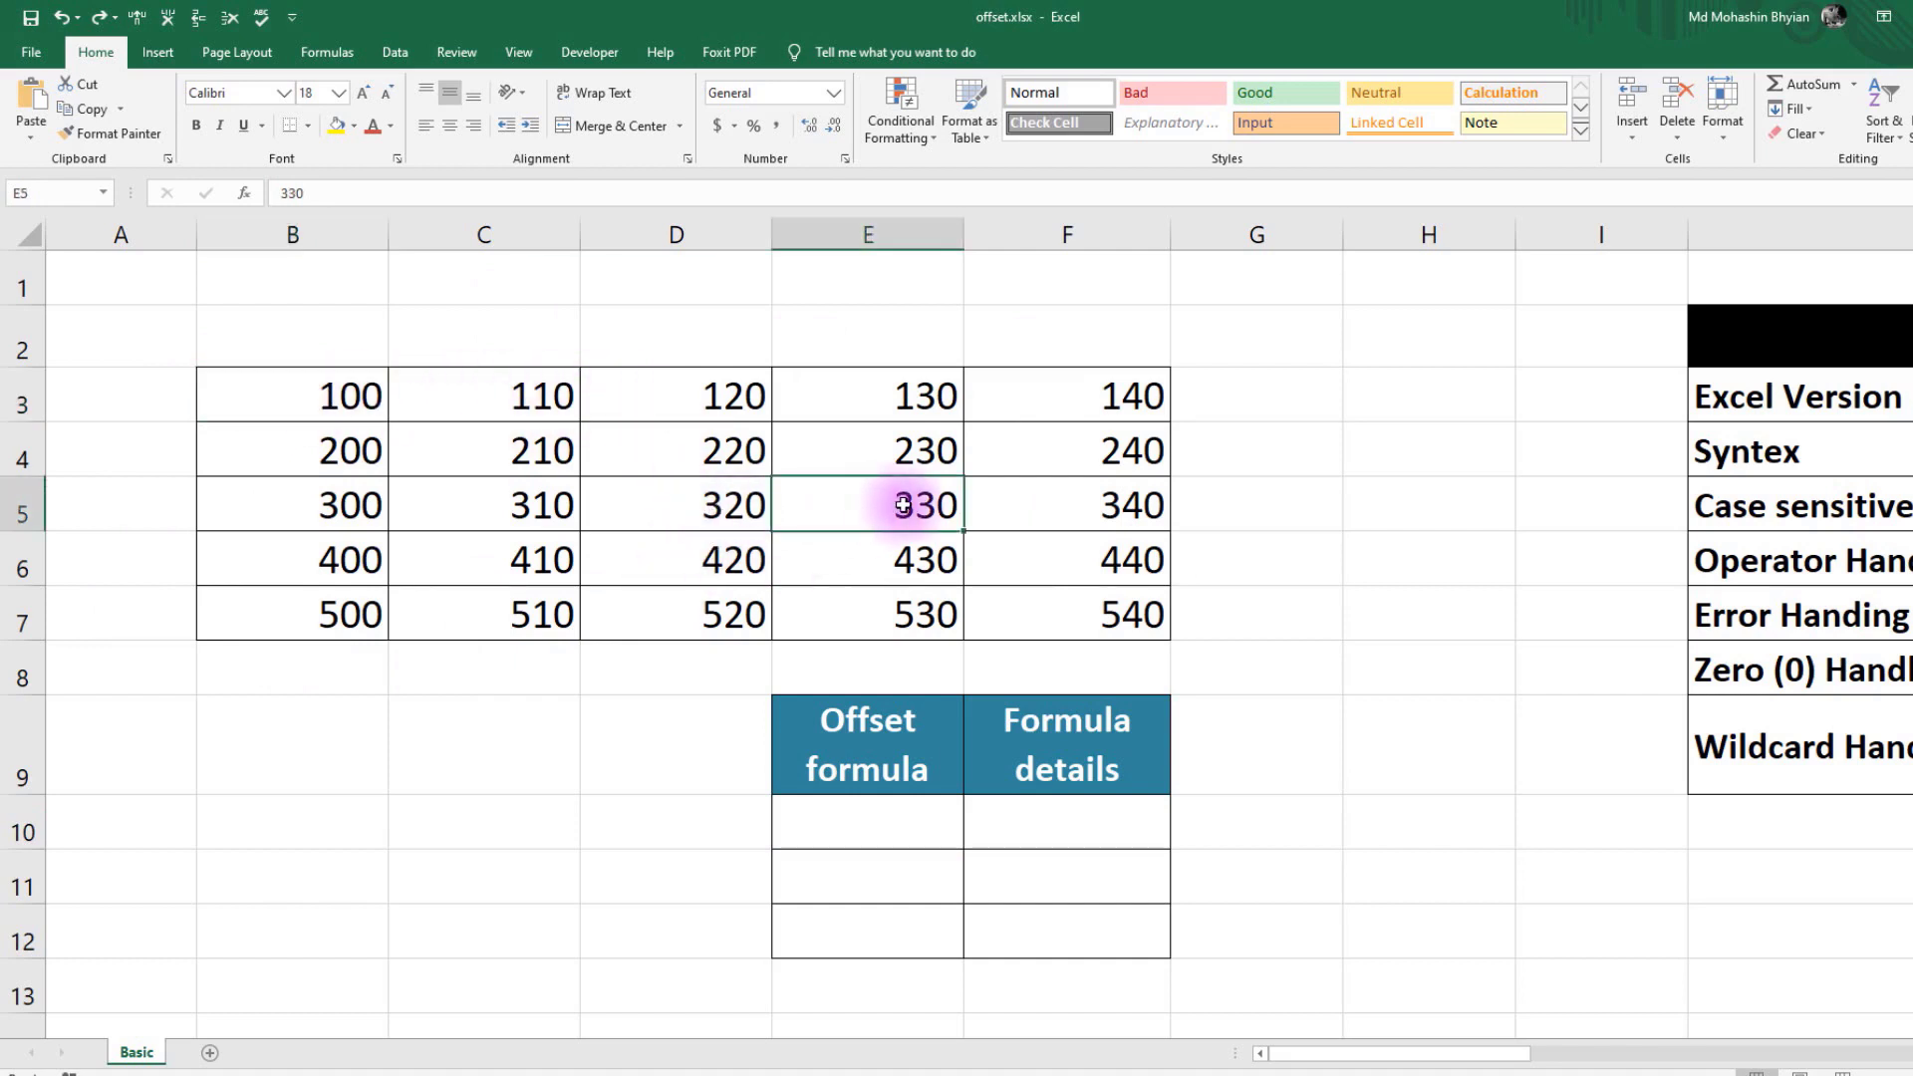
{"action": "left_click", "coordinate": [340, 129]}
{"action": "left_click", "coordinate": [304, 388]}
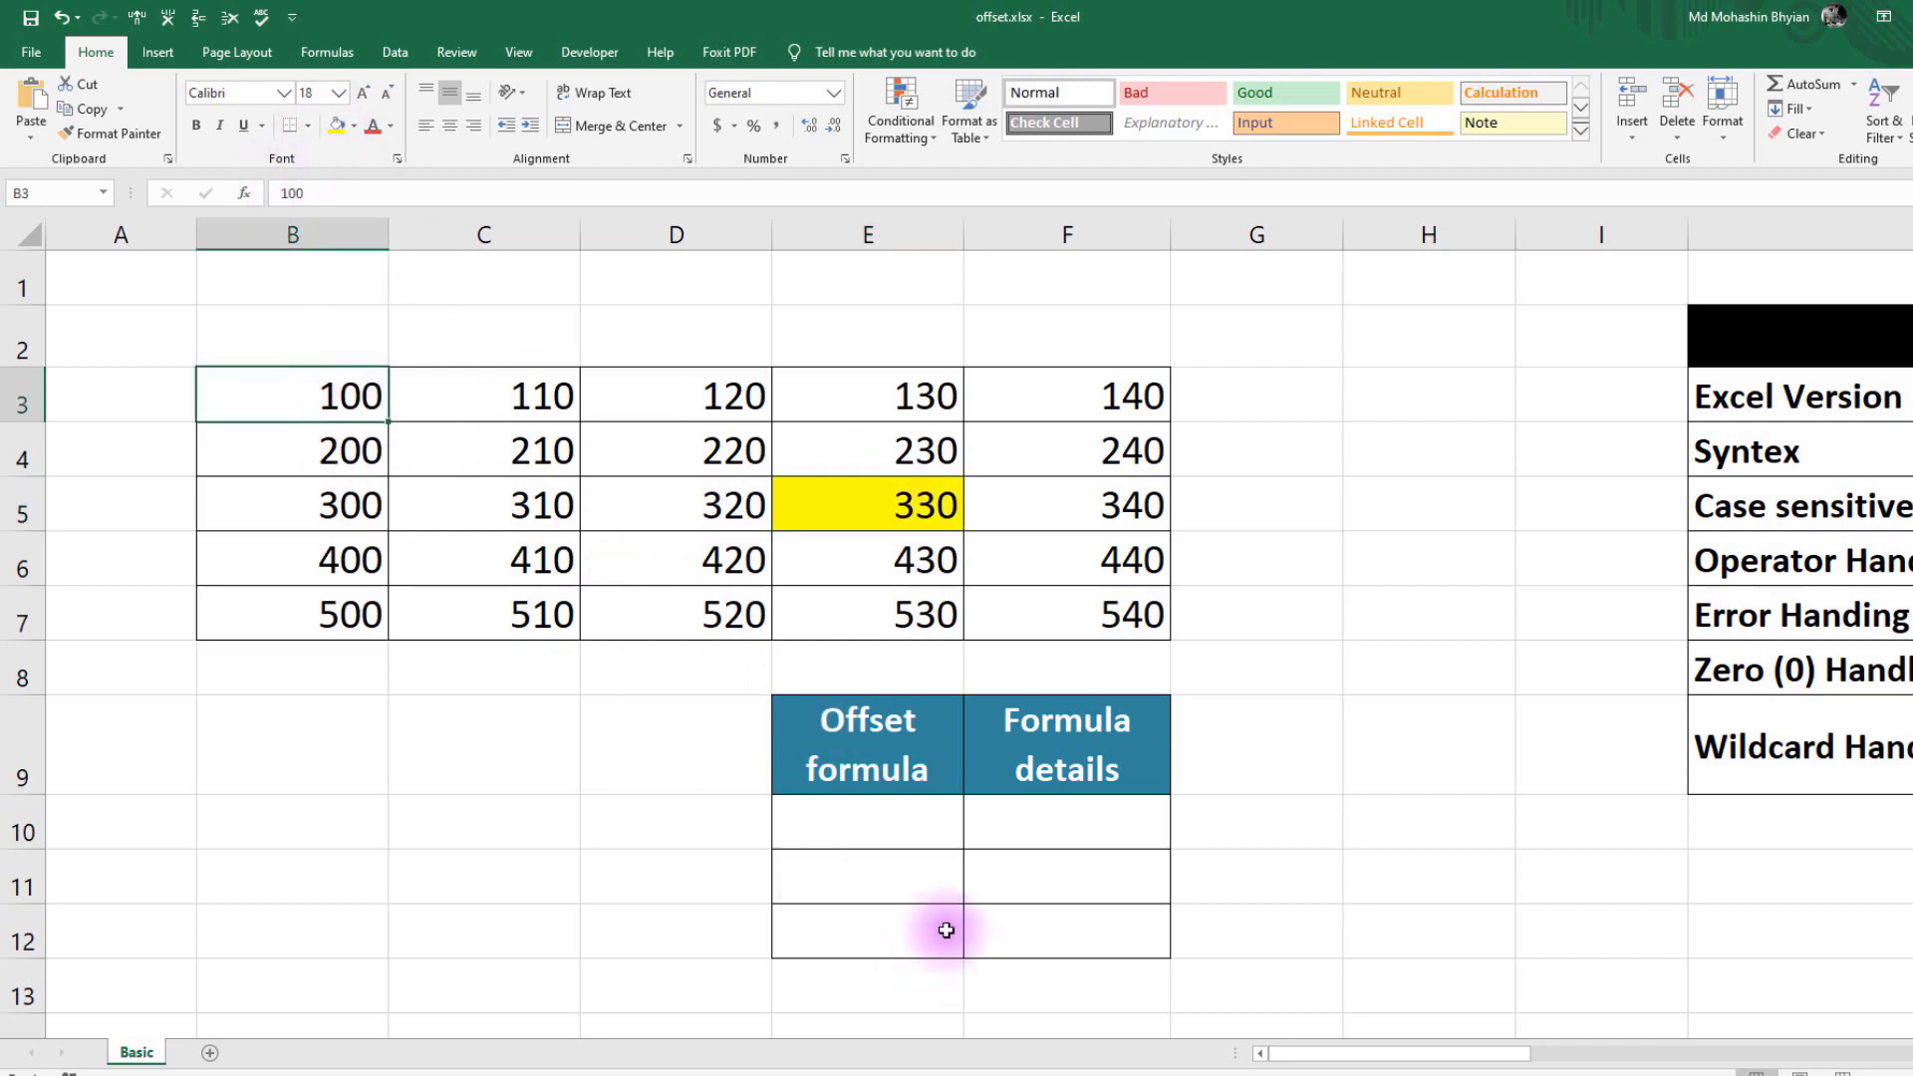
- Enter an OFFSET formula in E10 that starts at B3 and moves 2 rows and 3 columns: =OFFSET(B3,2,3)
{"action": "left_click", "coordinate": [884, 829]}
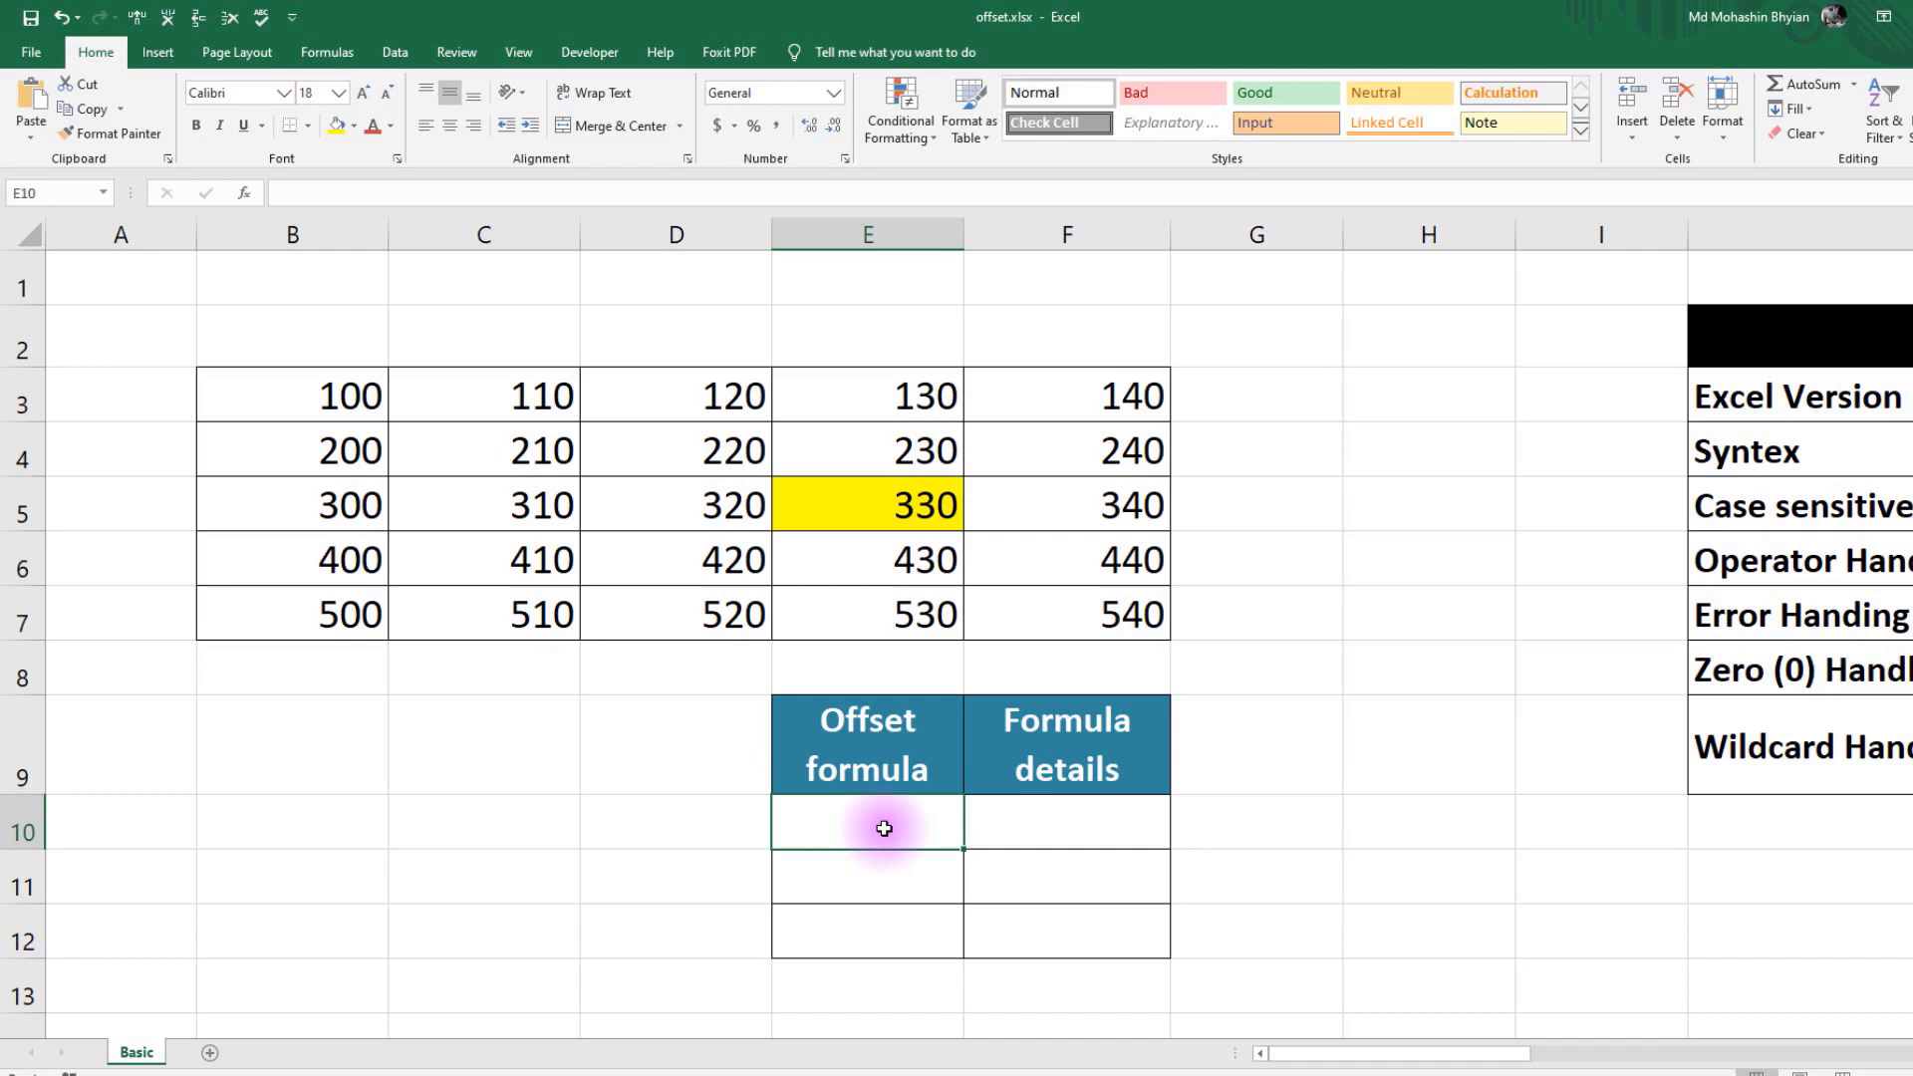
{"action": "type", "text": "=of"}
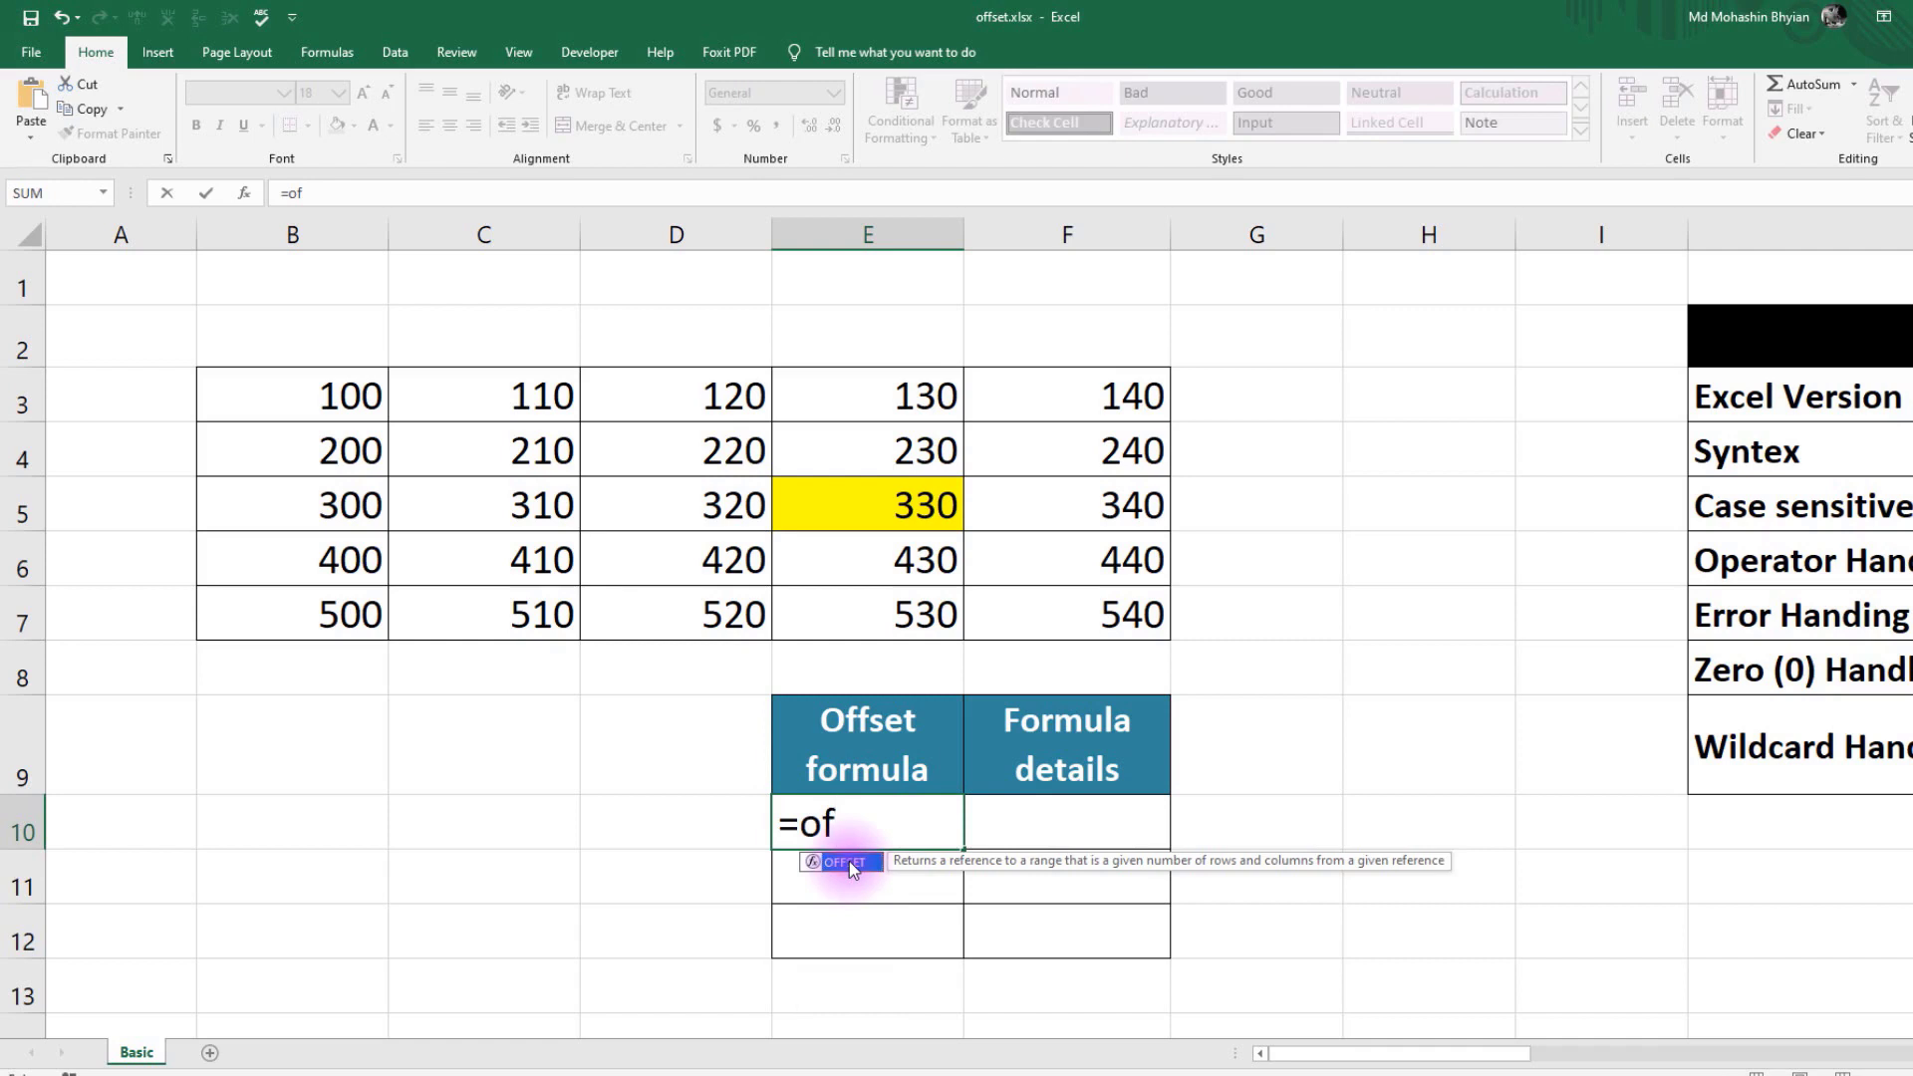
{"action": "double_click", "coordinate": [850, 861]}
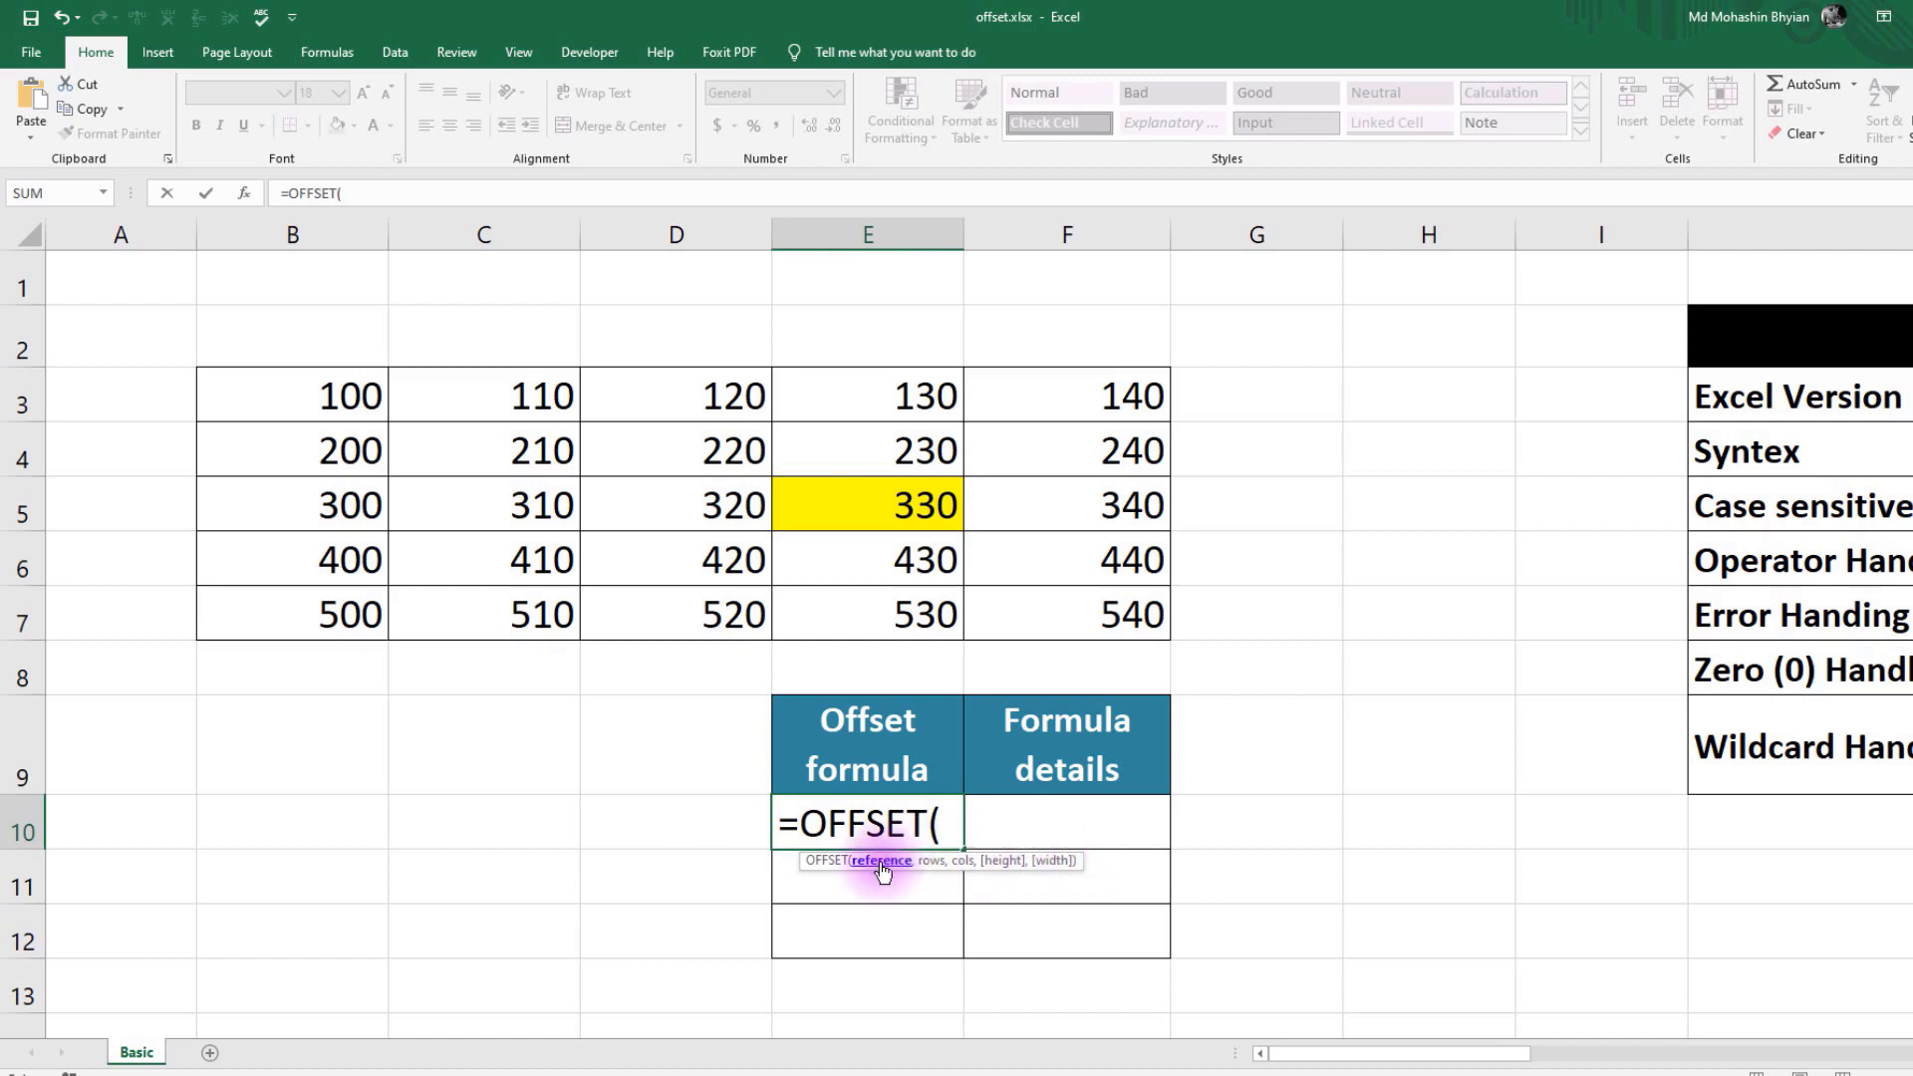
{"action": "left_click", "coordinate": [282, 397]}
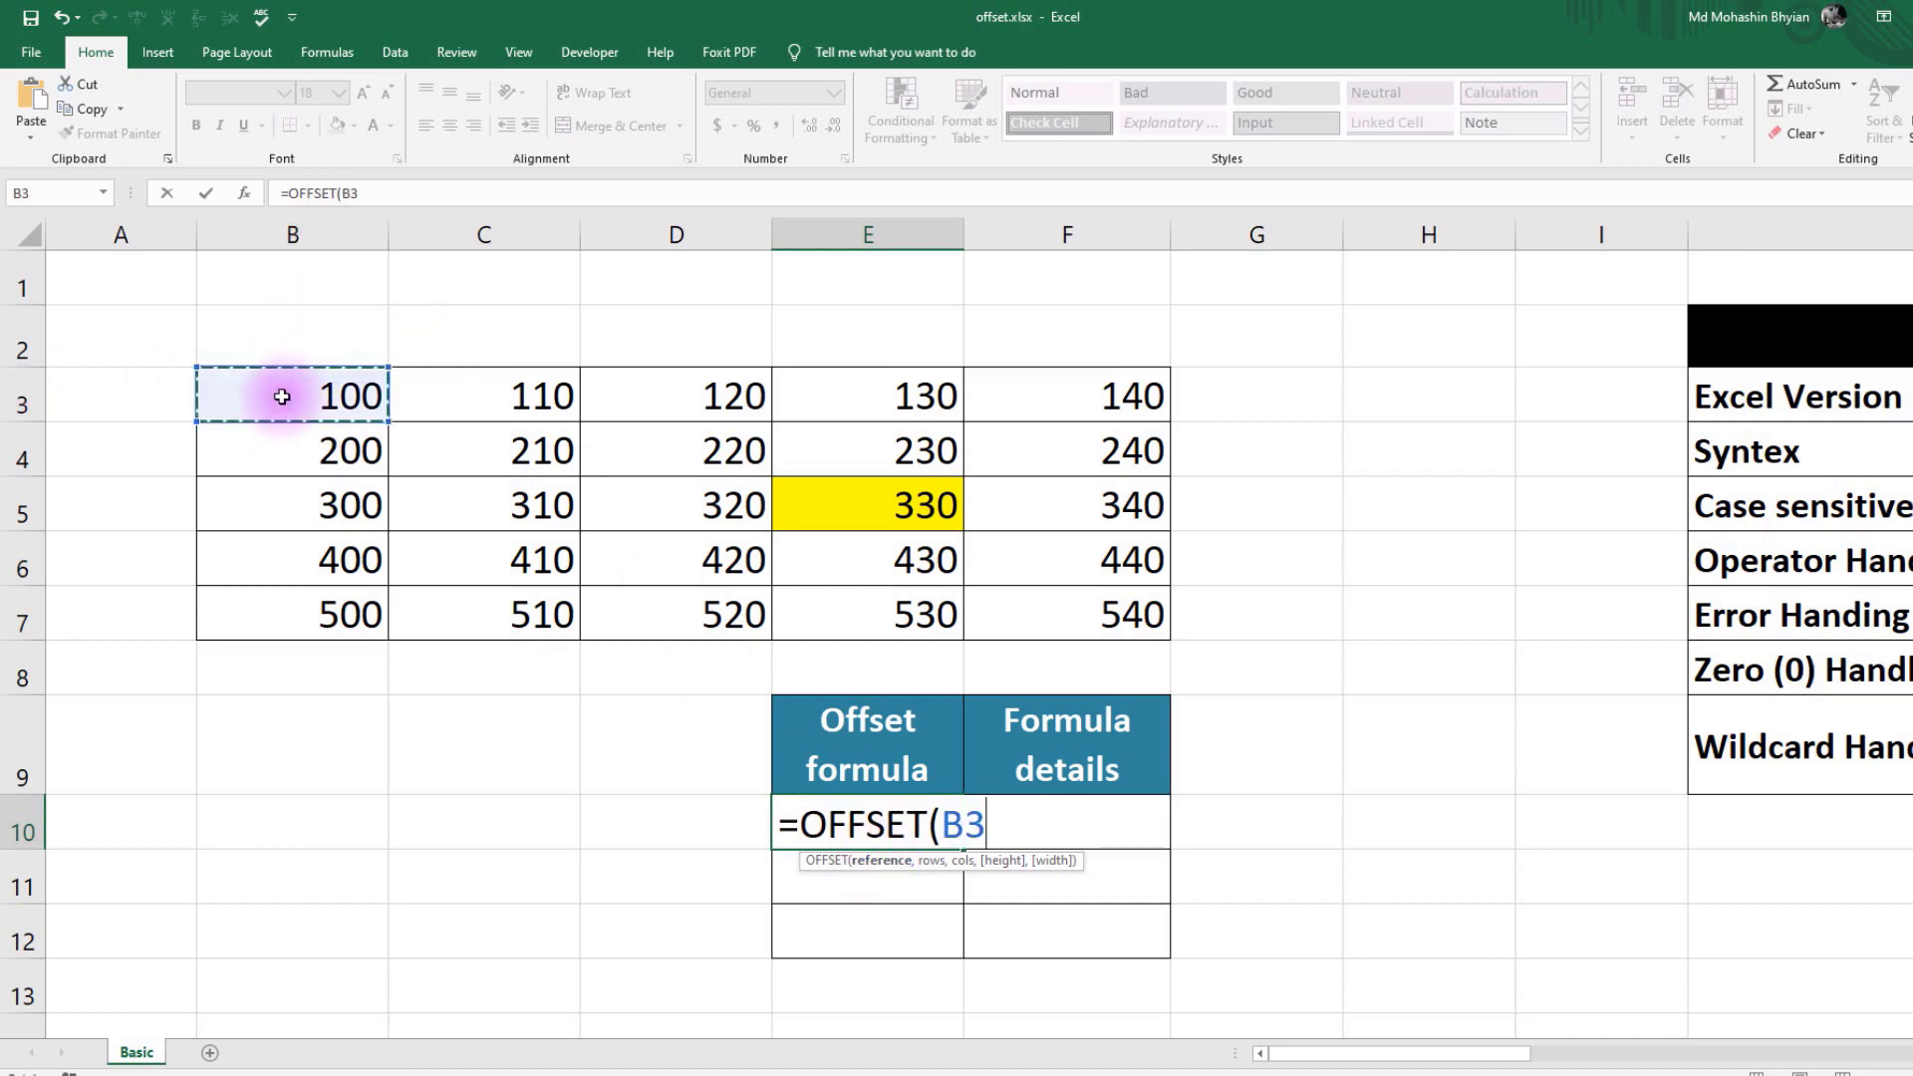
{"action": "type", "text": ",2,"}
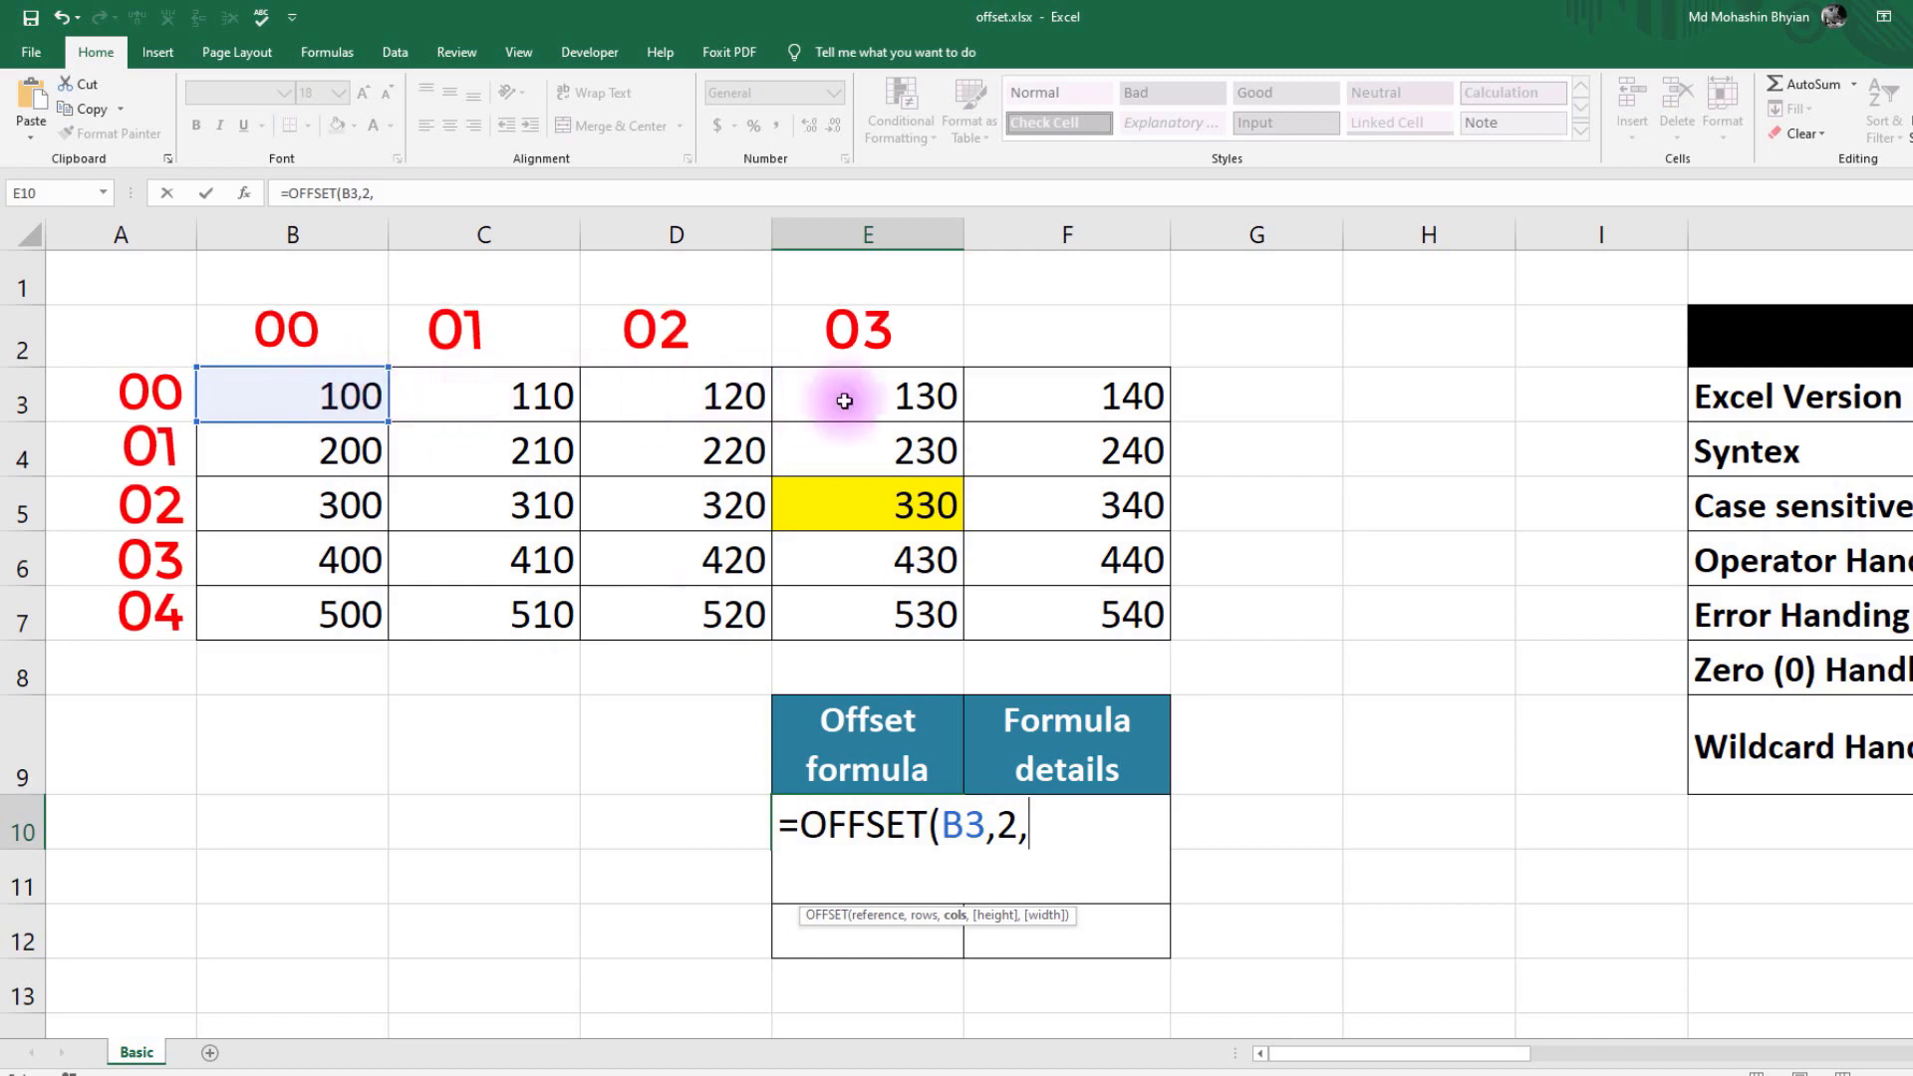
{"action": "type", "text": "3"}
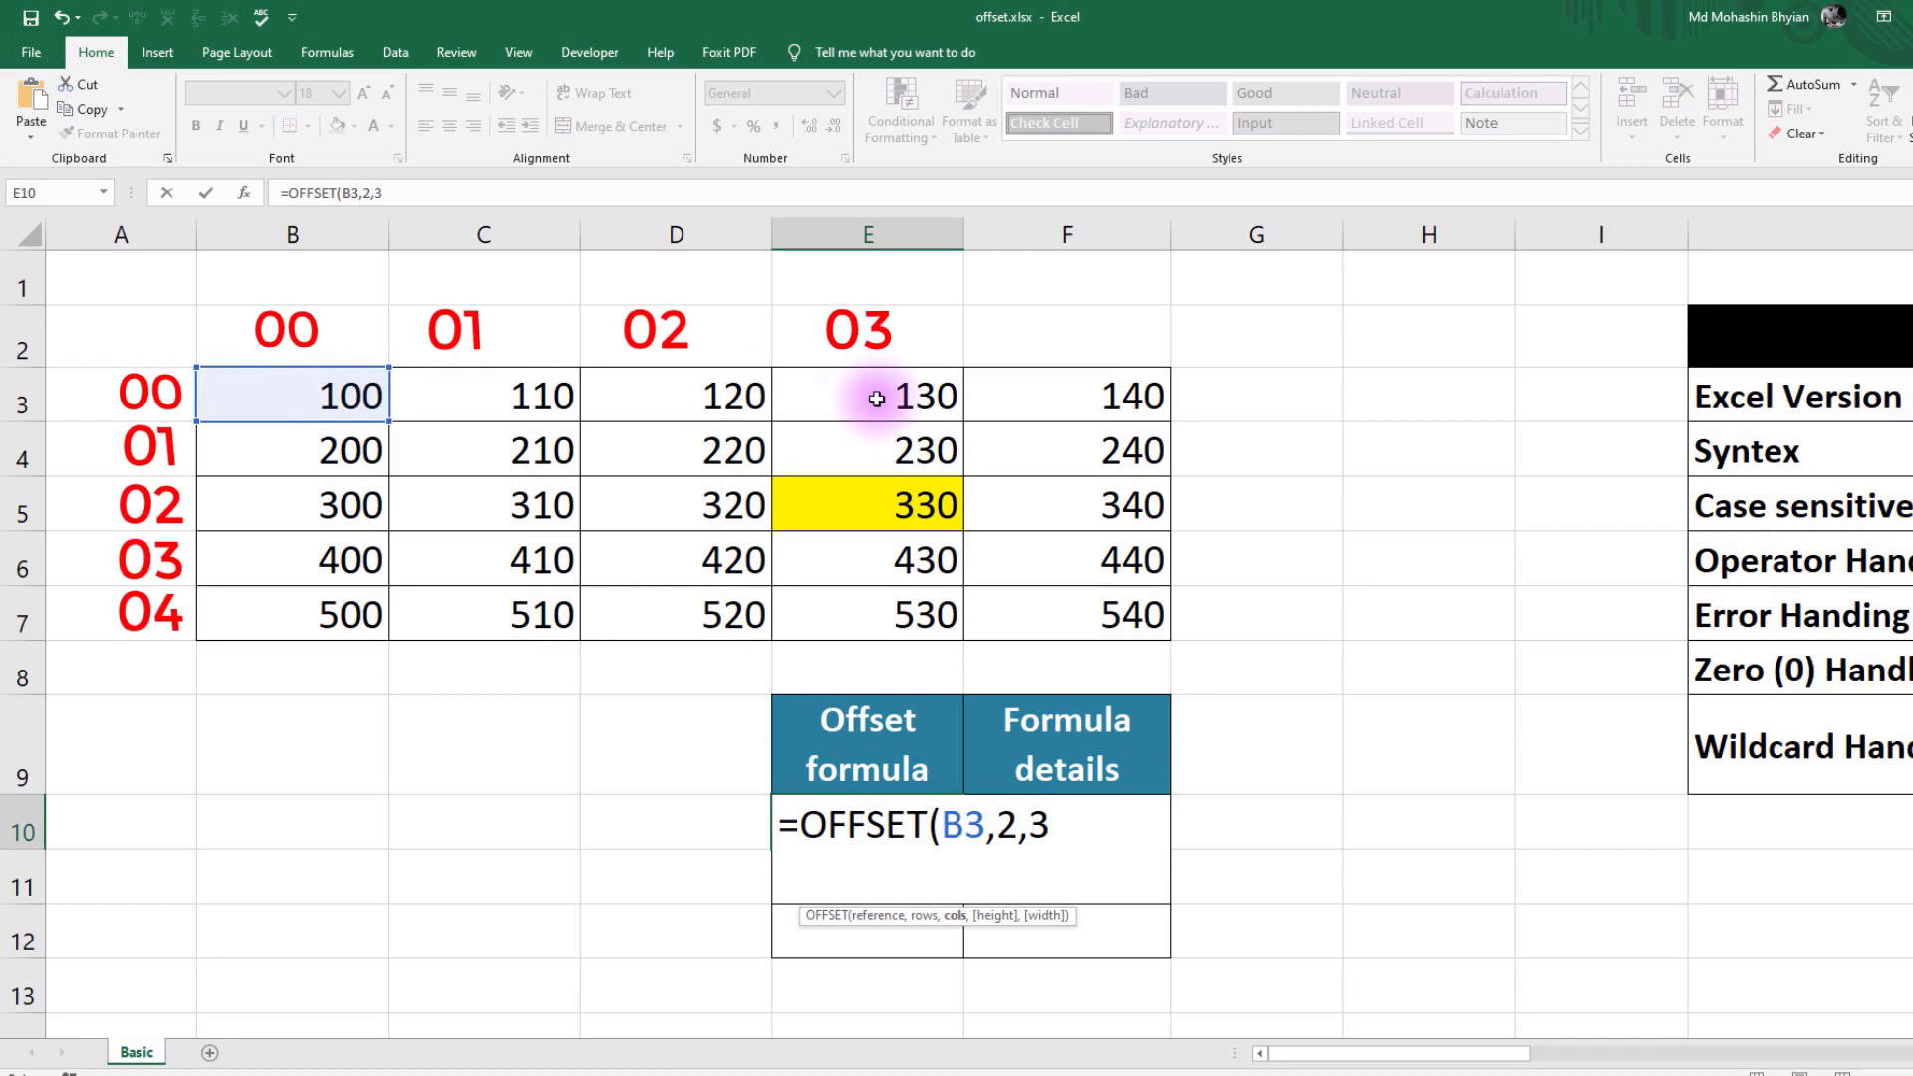
{"action": "key", "text": "Return"}
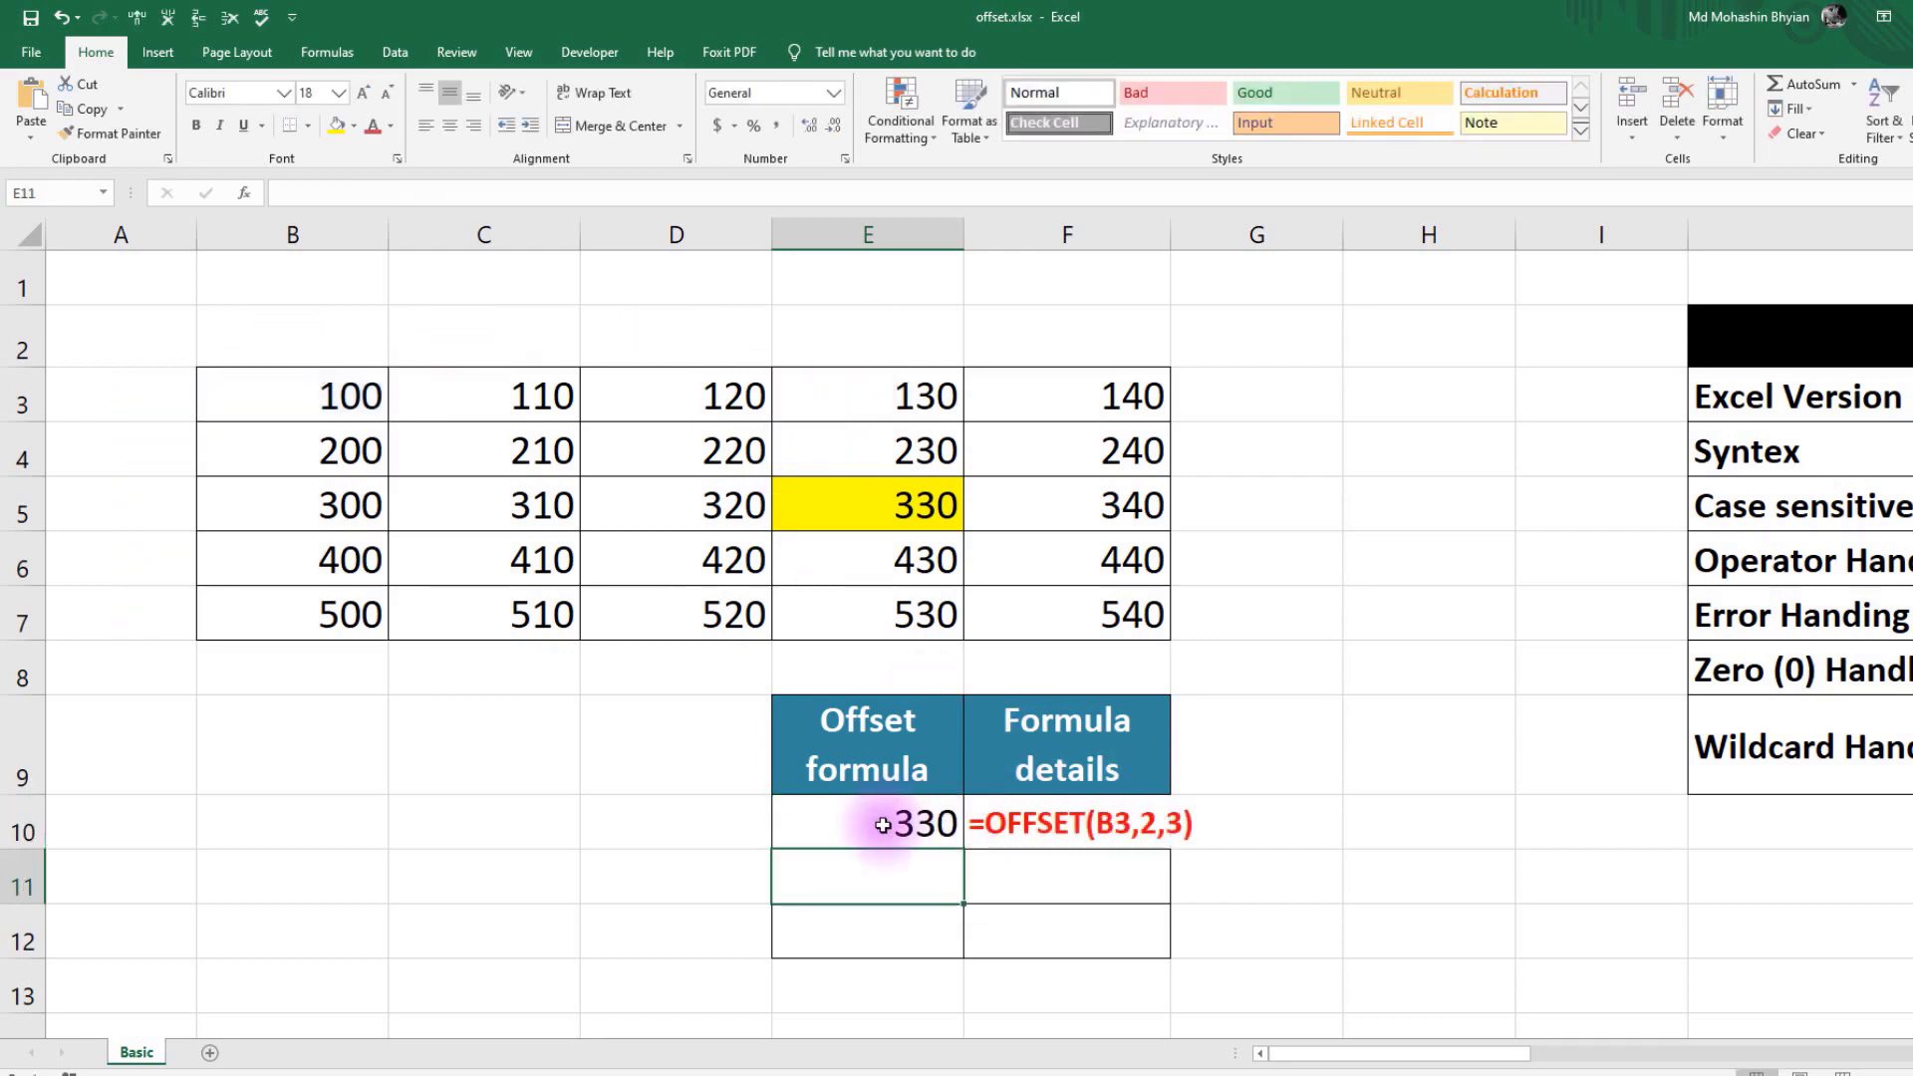
{"action": "left_click", "coordinate": [883, 825]}
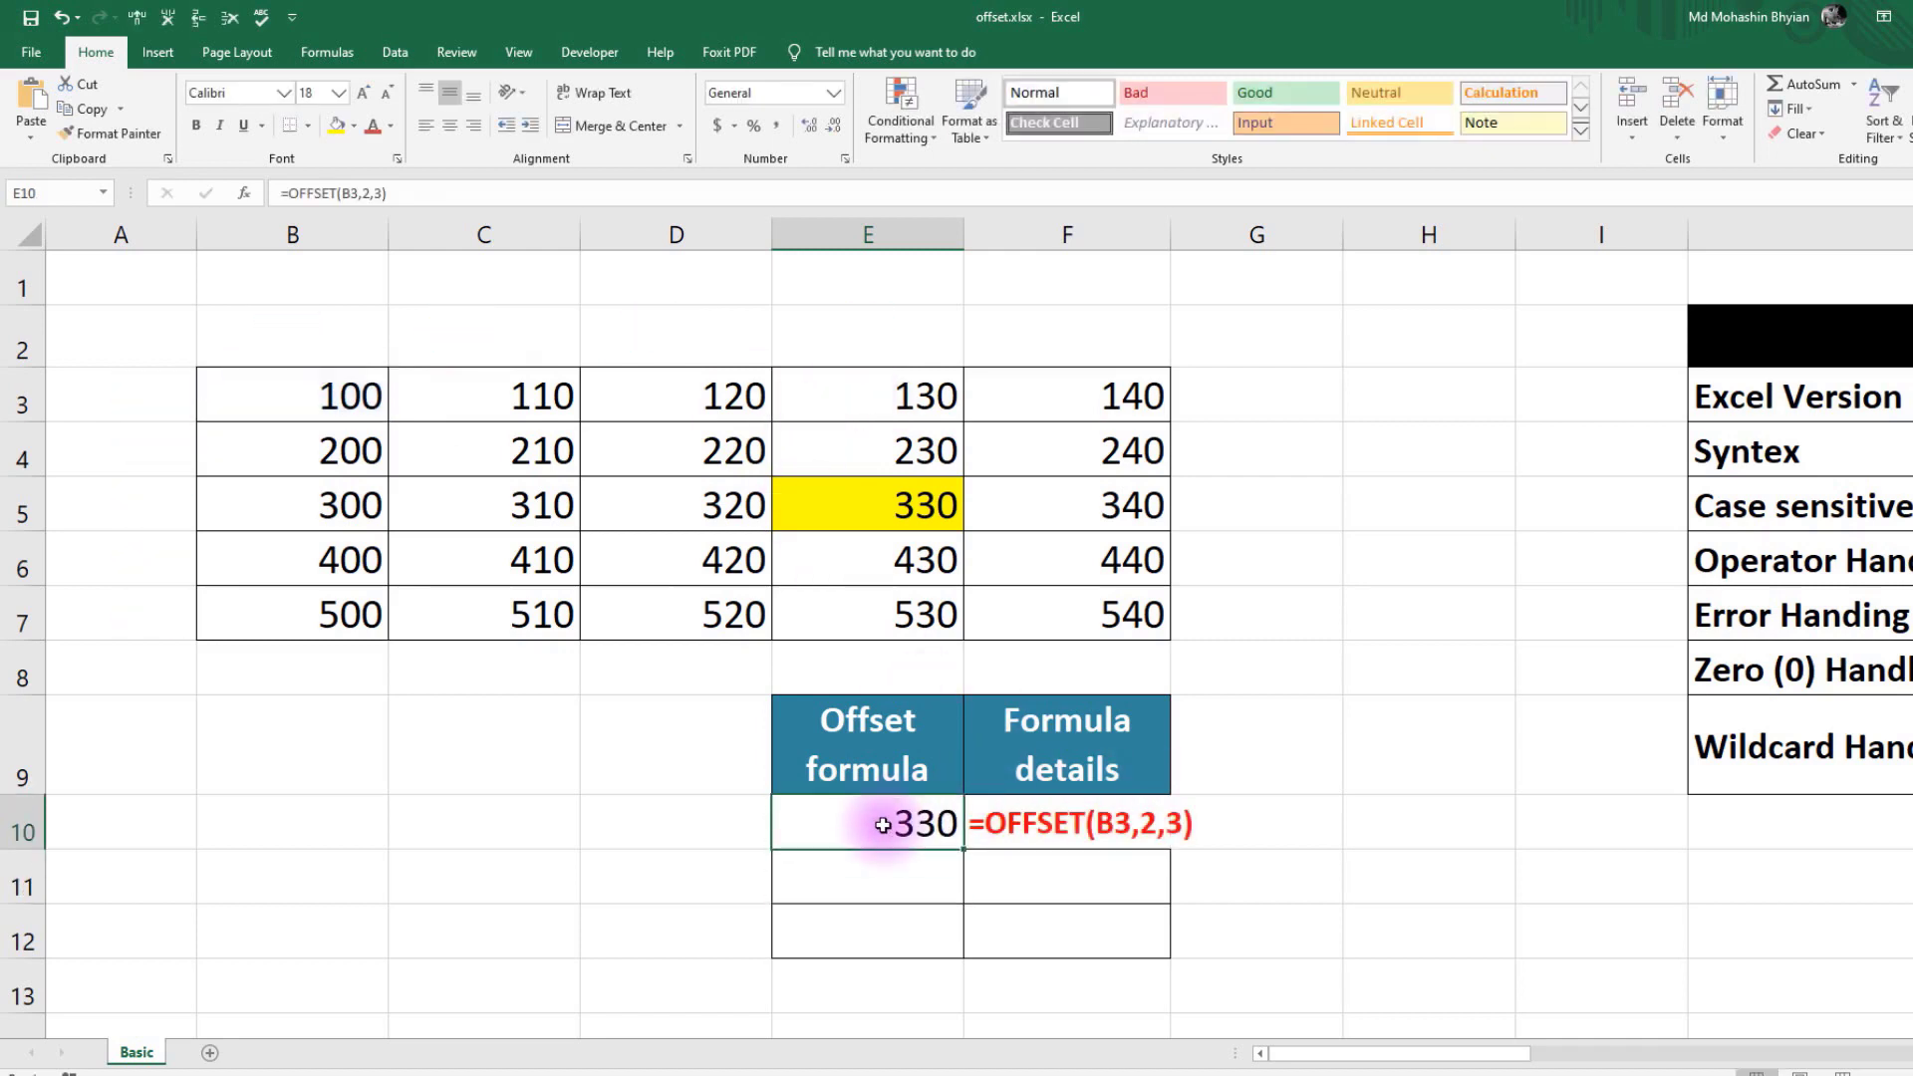
- Add the column headings "Rows" in C9 and "Col" in D9
{"action": "left_click", "coordinate": [508, 745]}
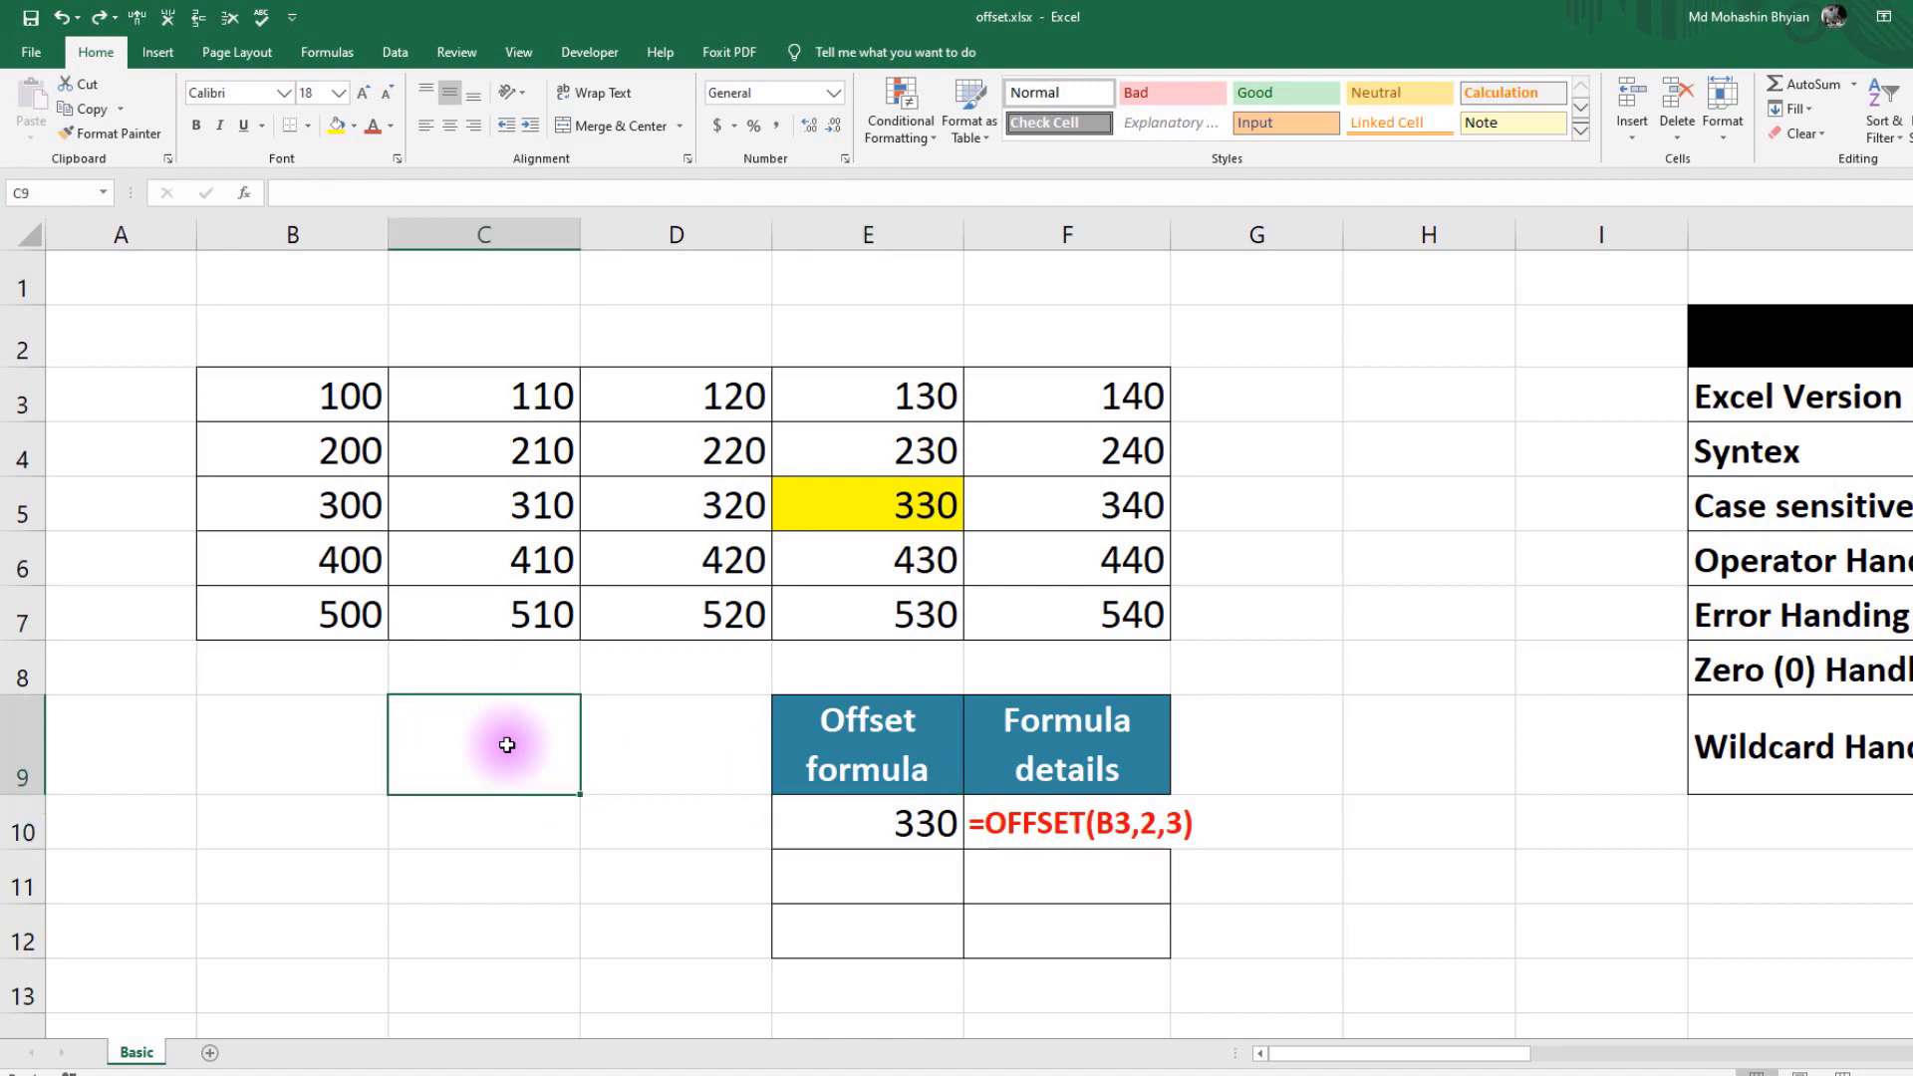
{"action": "type", "text": "Rows"}
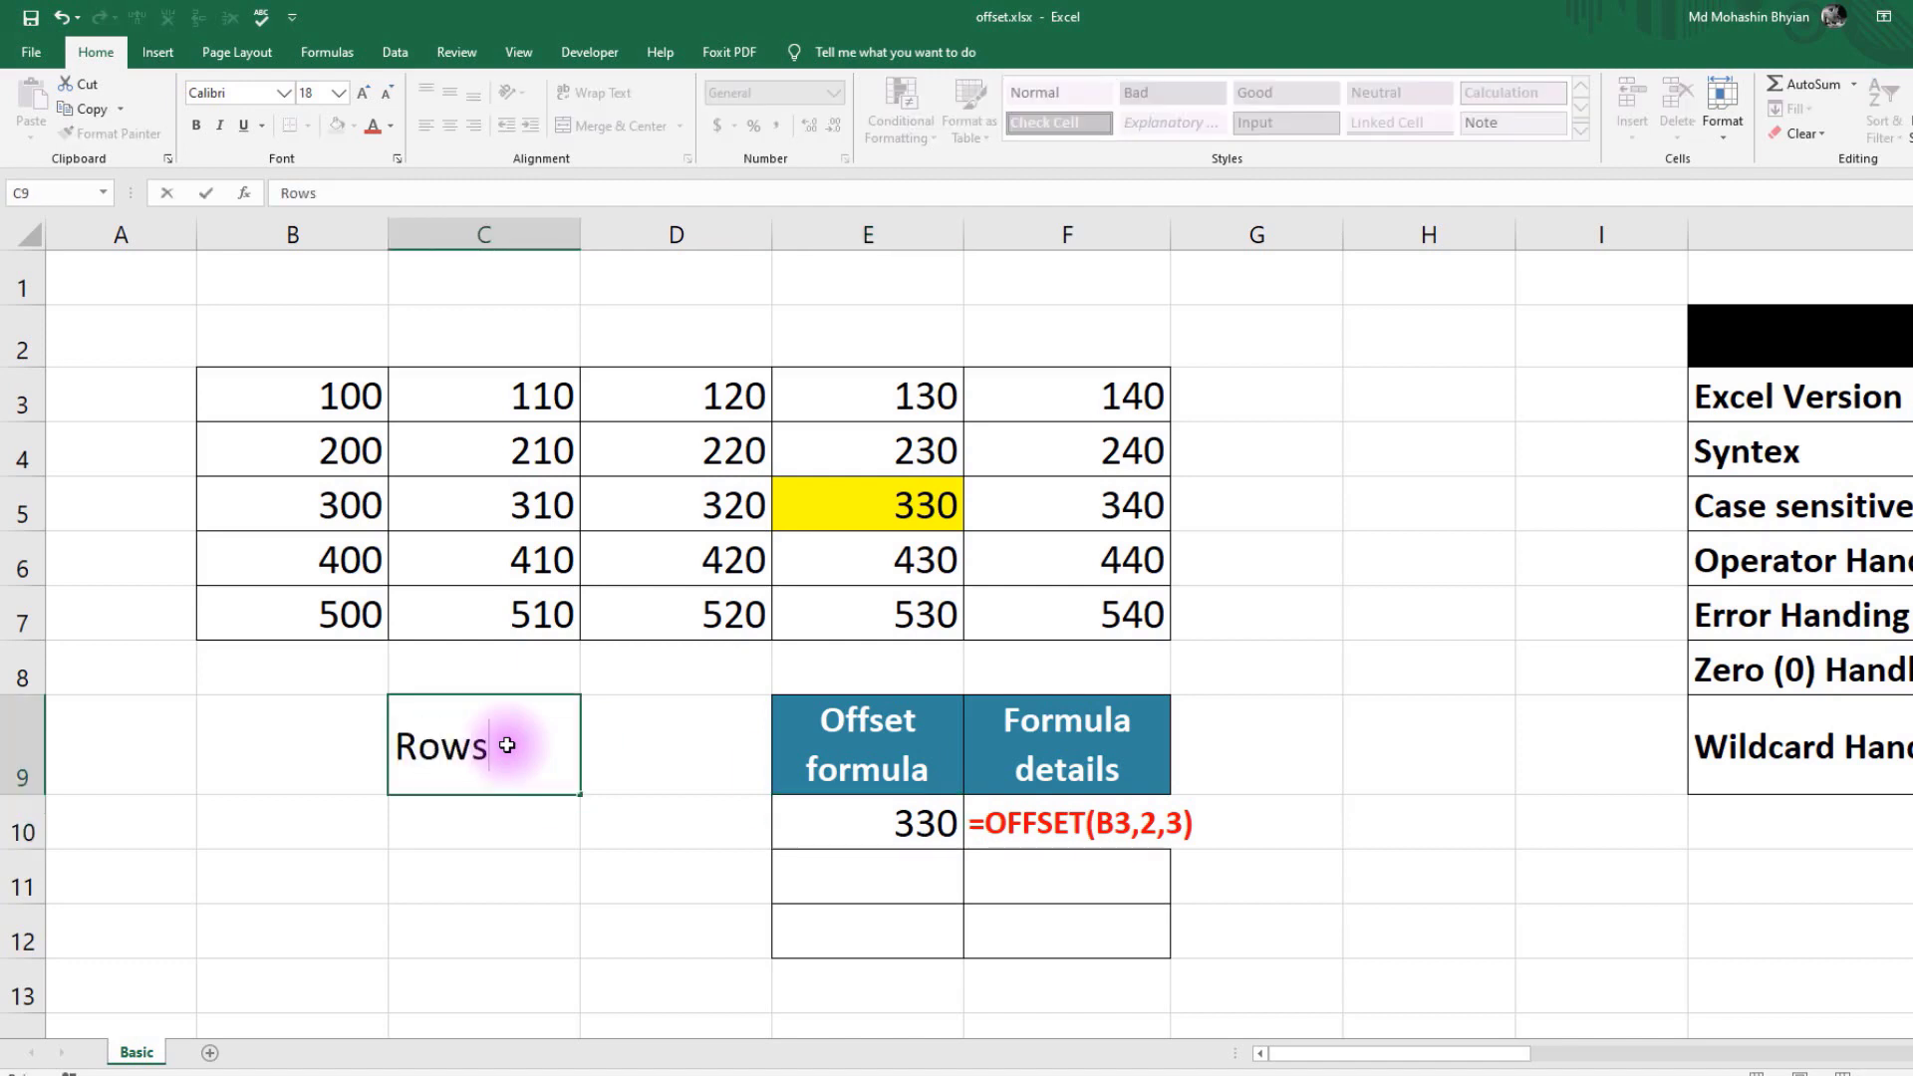
{"action": "left_click", "coordinate": [641, 768]}
{"action": "type", "text": "Col"}
{"action": "key", "text": "Return"}
- Copy the header formatting of E9 to C9:D9 and apply all borders to C10:D12
{"action": "left_click", "coordinate": [873, 742]}
{"action": "left_click", "coordinate": [109, 133]}
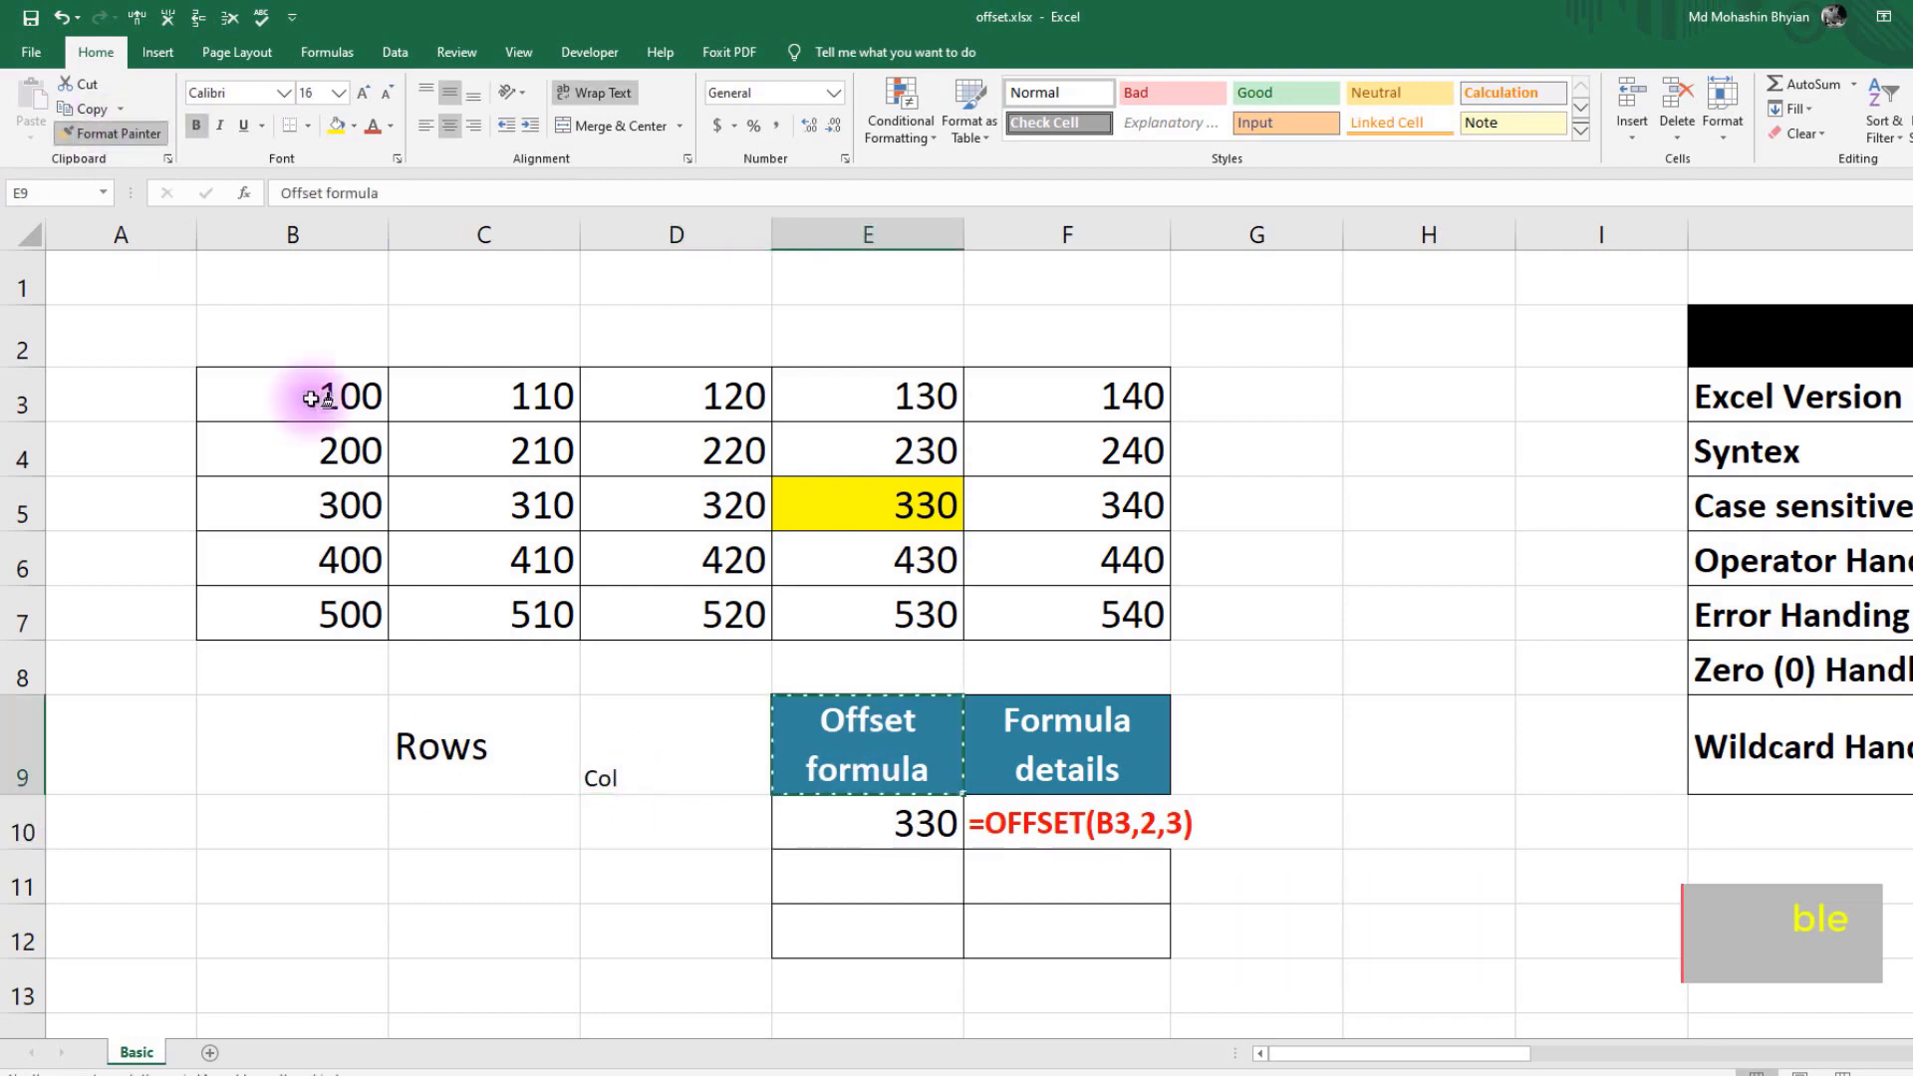
{"action": "left_click_drag", "start_coordinate": [445, 748], "coordinate": [676, 748]}
{"action": "left_click_drag", "start_coordinate": [484, 823], "coordinate": [697, 932]}
{"action": "left_click", "coordinate": [308, 126]}
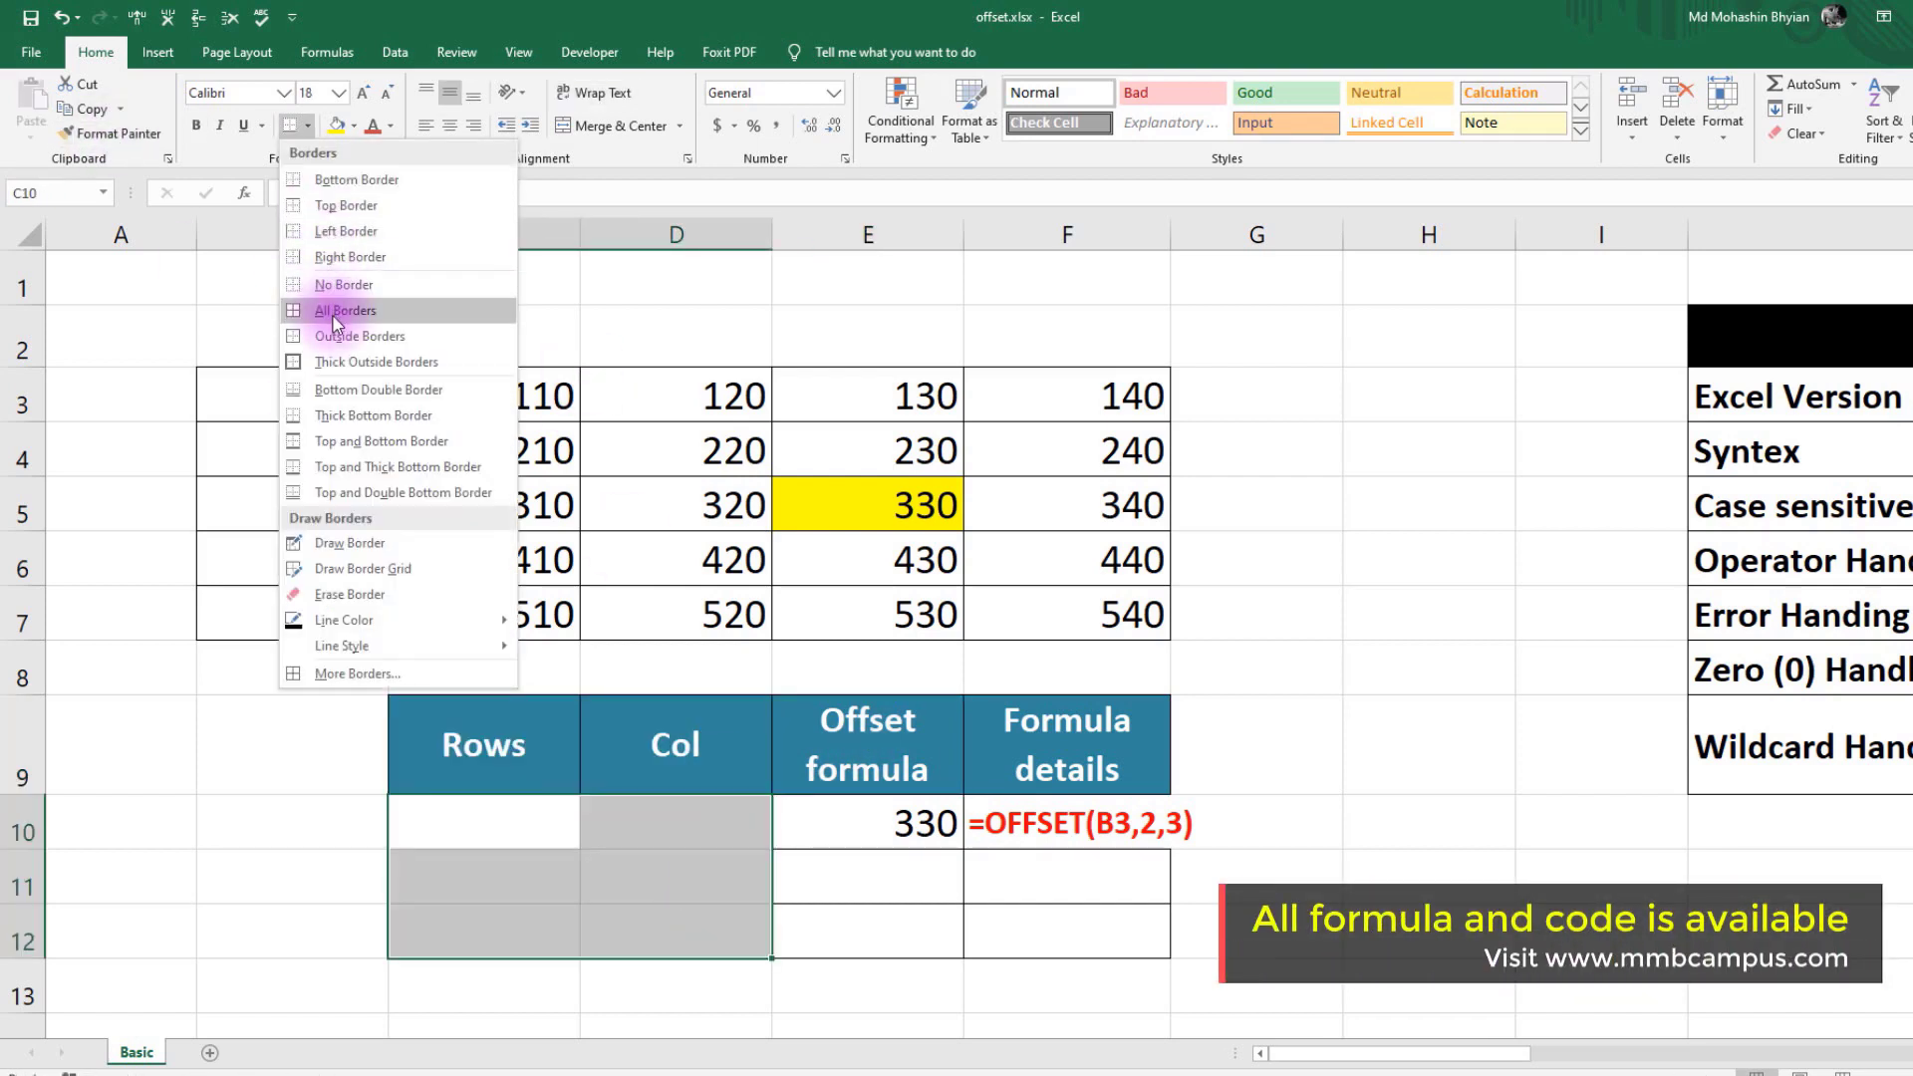
{"action": "left_click", "coordinate": [344, 310]}
- Fill in the first table row with 2 under Rows (C10) and 3 under Col (D10)
{"action": "left_click", "coordinate": [515, 830]}
{"action": "type", "text": "2"}
{"action": "key", "text": "Right"}
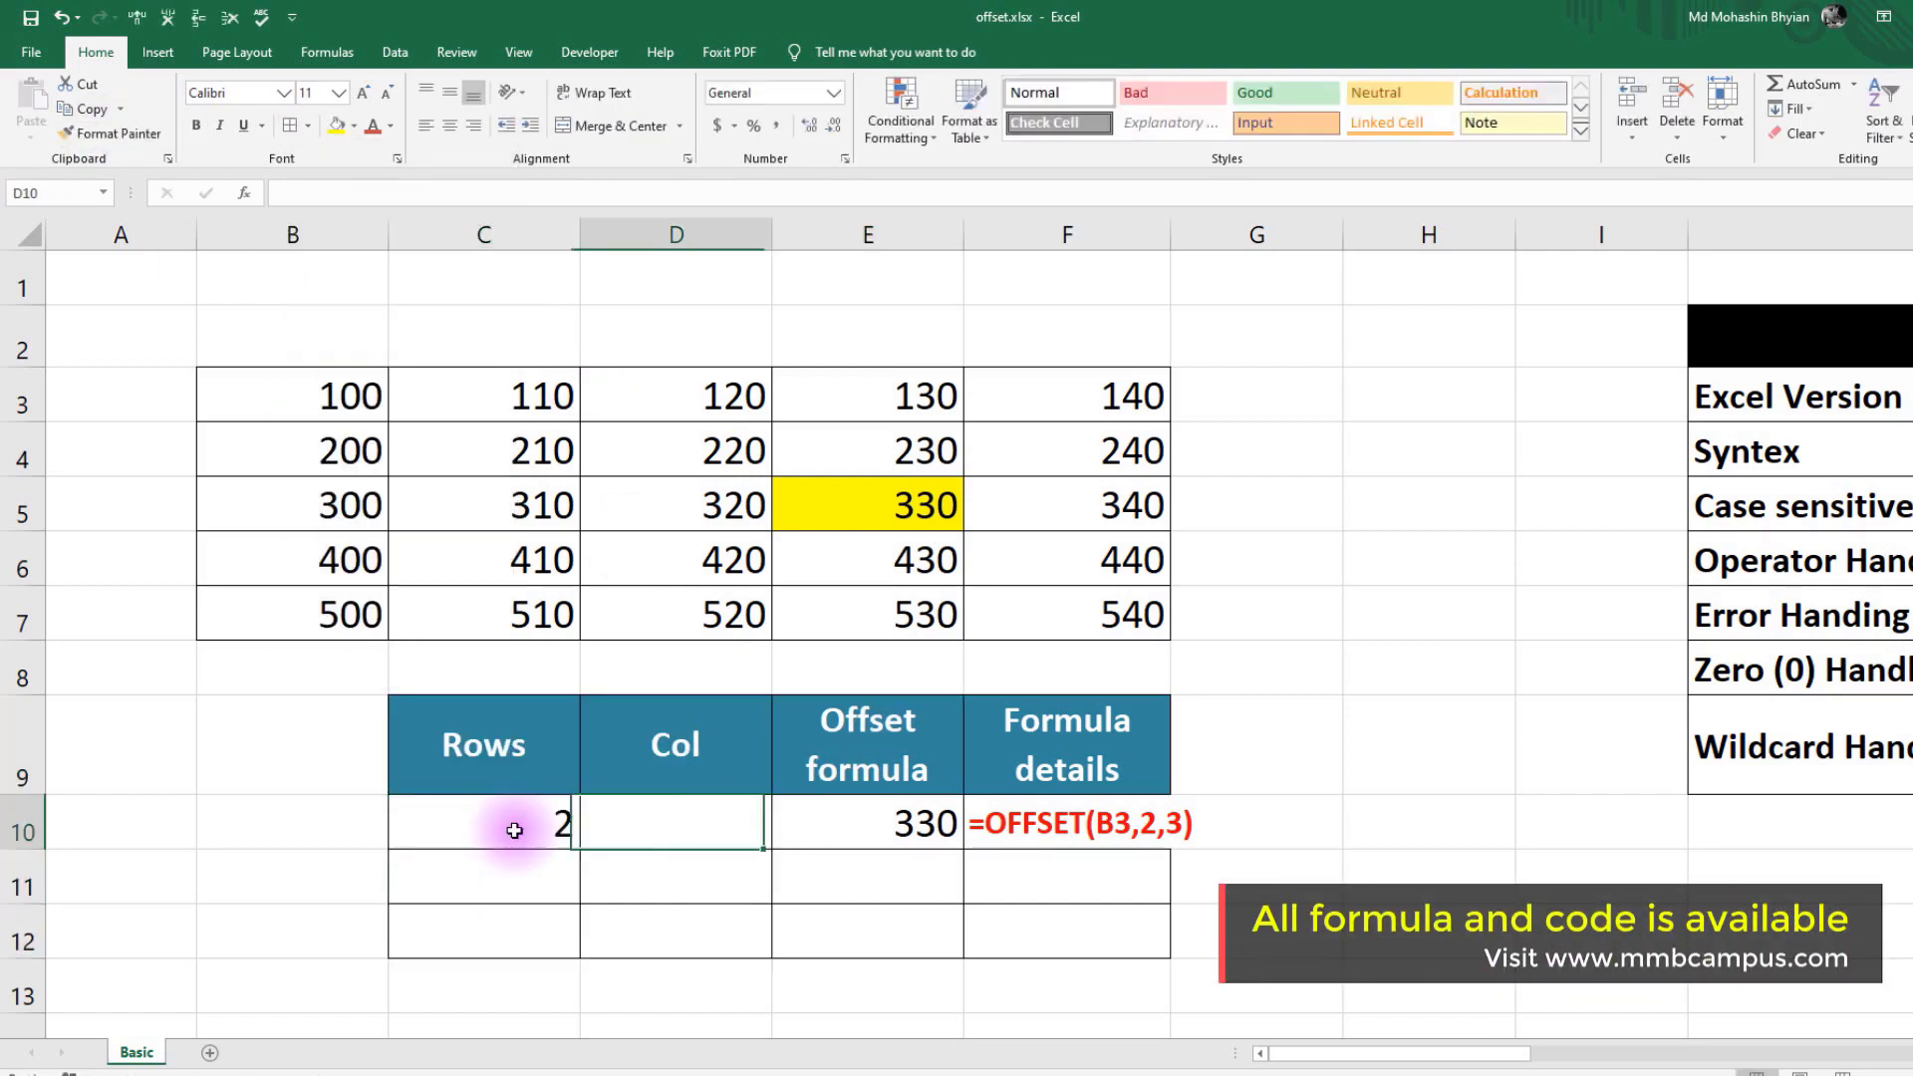
{"action": "type", "text": "3"}
{"action": "key", "text": "Return"}
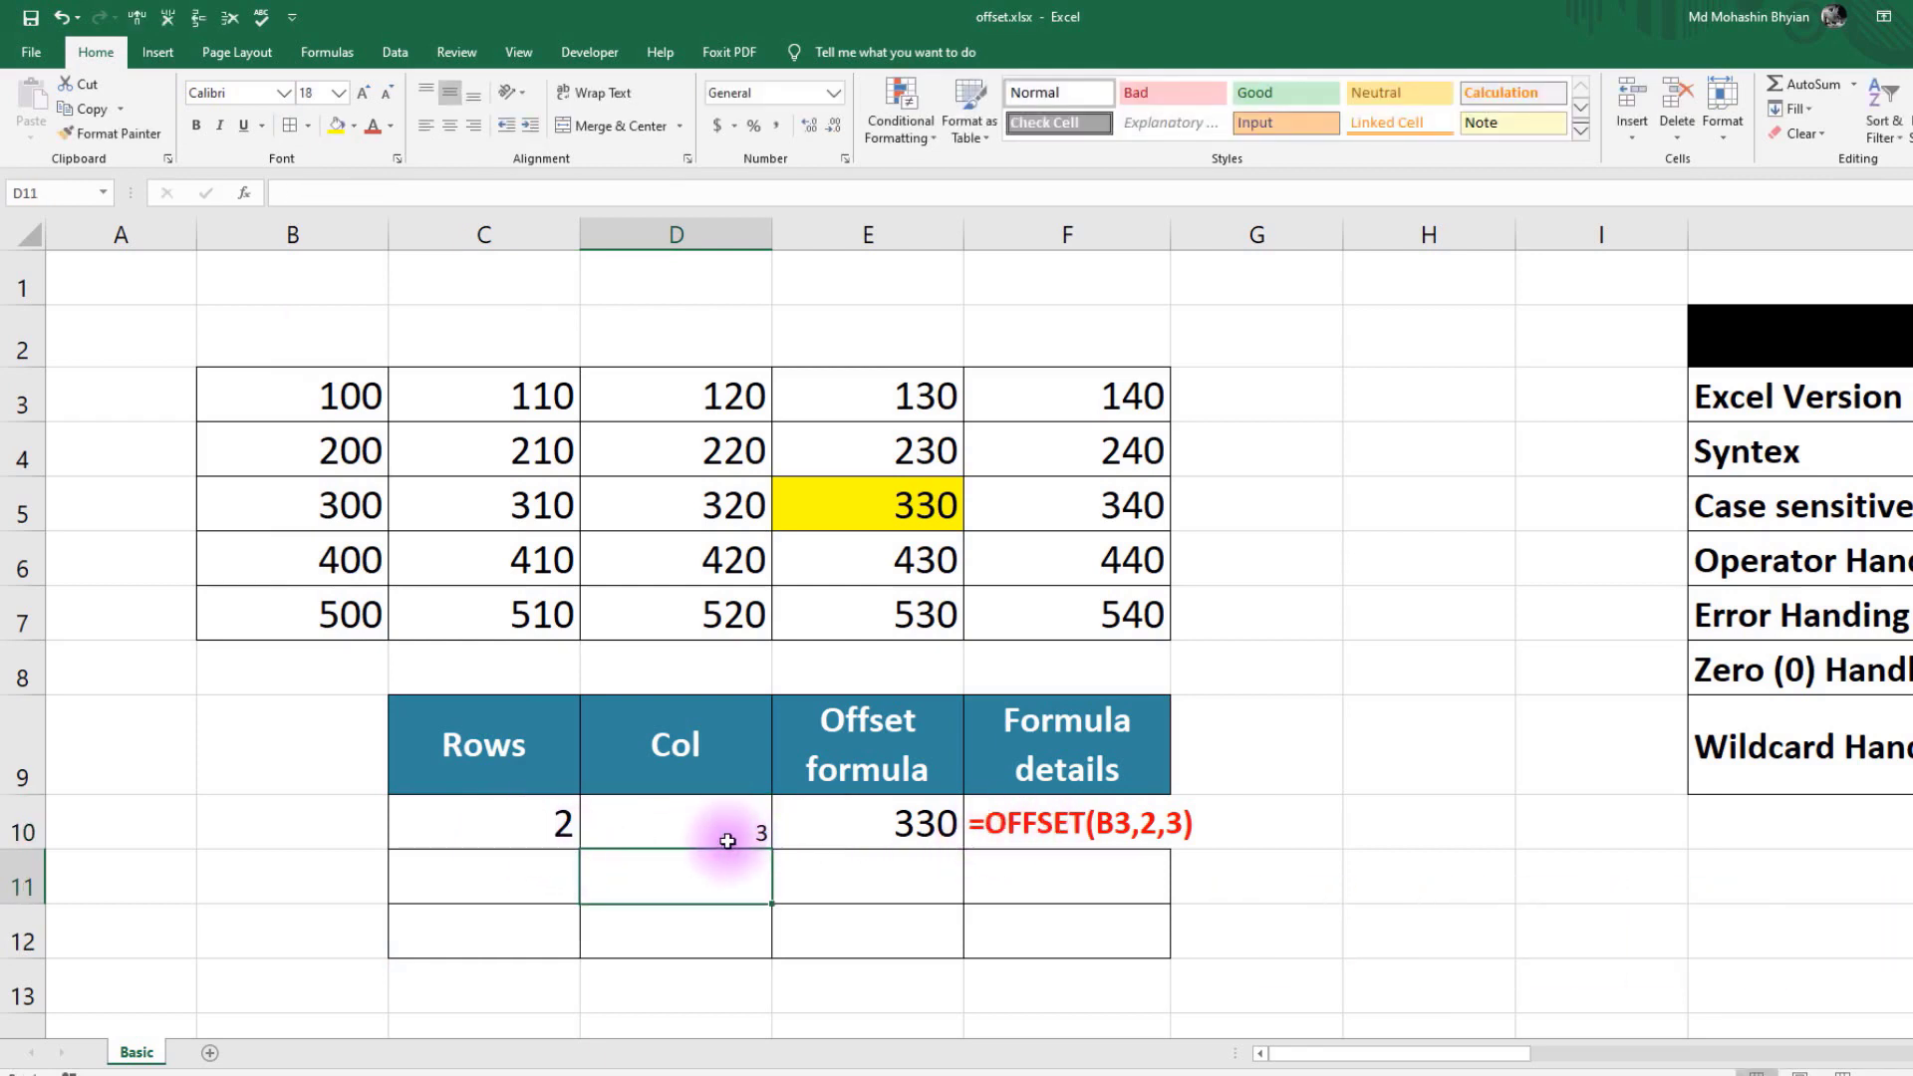
- Fill in the second table row with 4 under Rows (C11) and 4 under Col (D11)
{"action": "left_click", "coordinate": [854, 867]}
{"action": "left_click", "coordinate": [553, 881]}
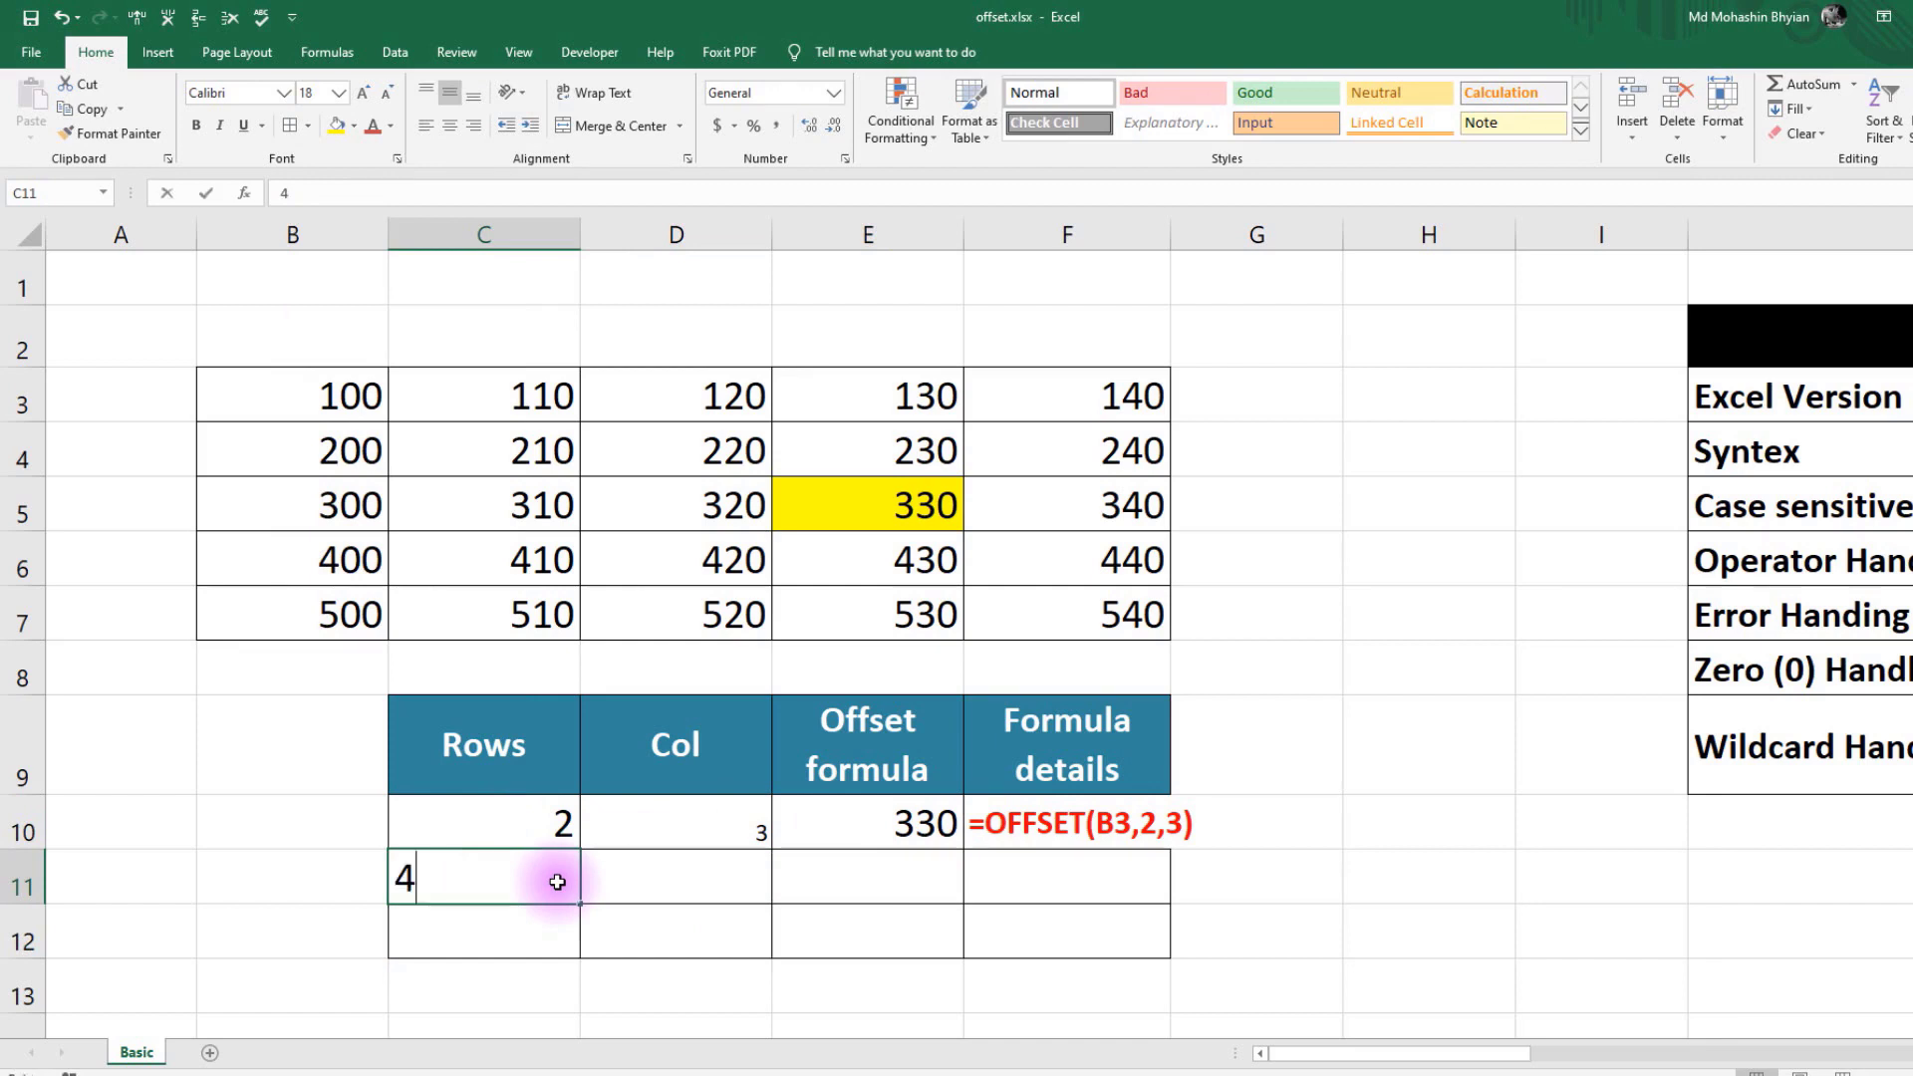
{"action": "key", "text": "Right"}
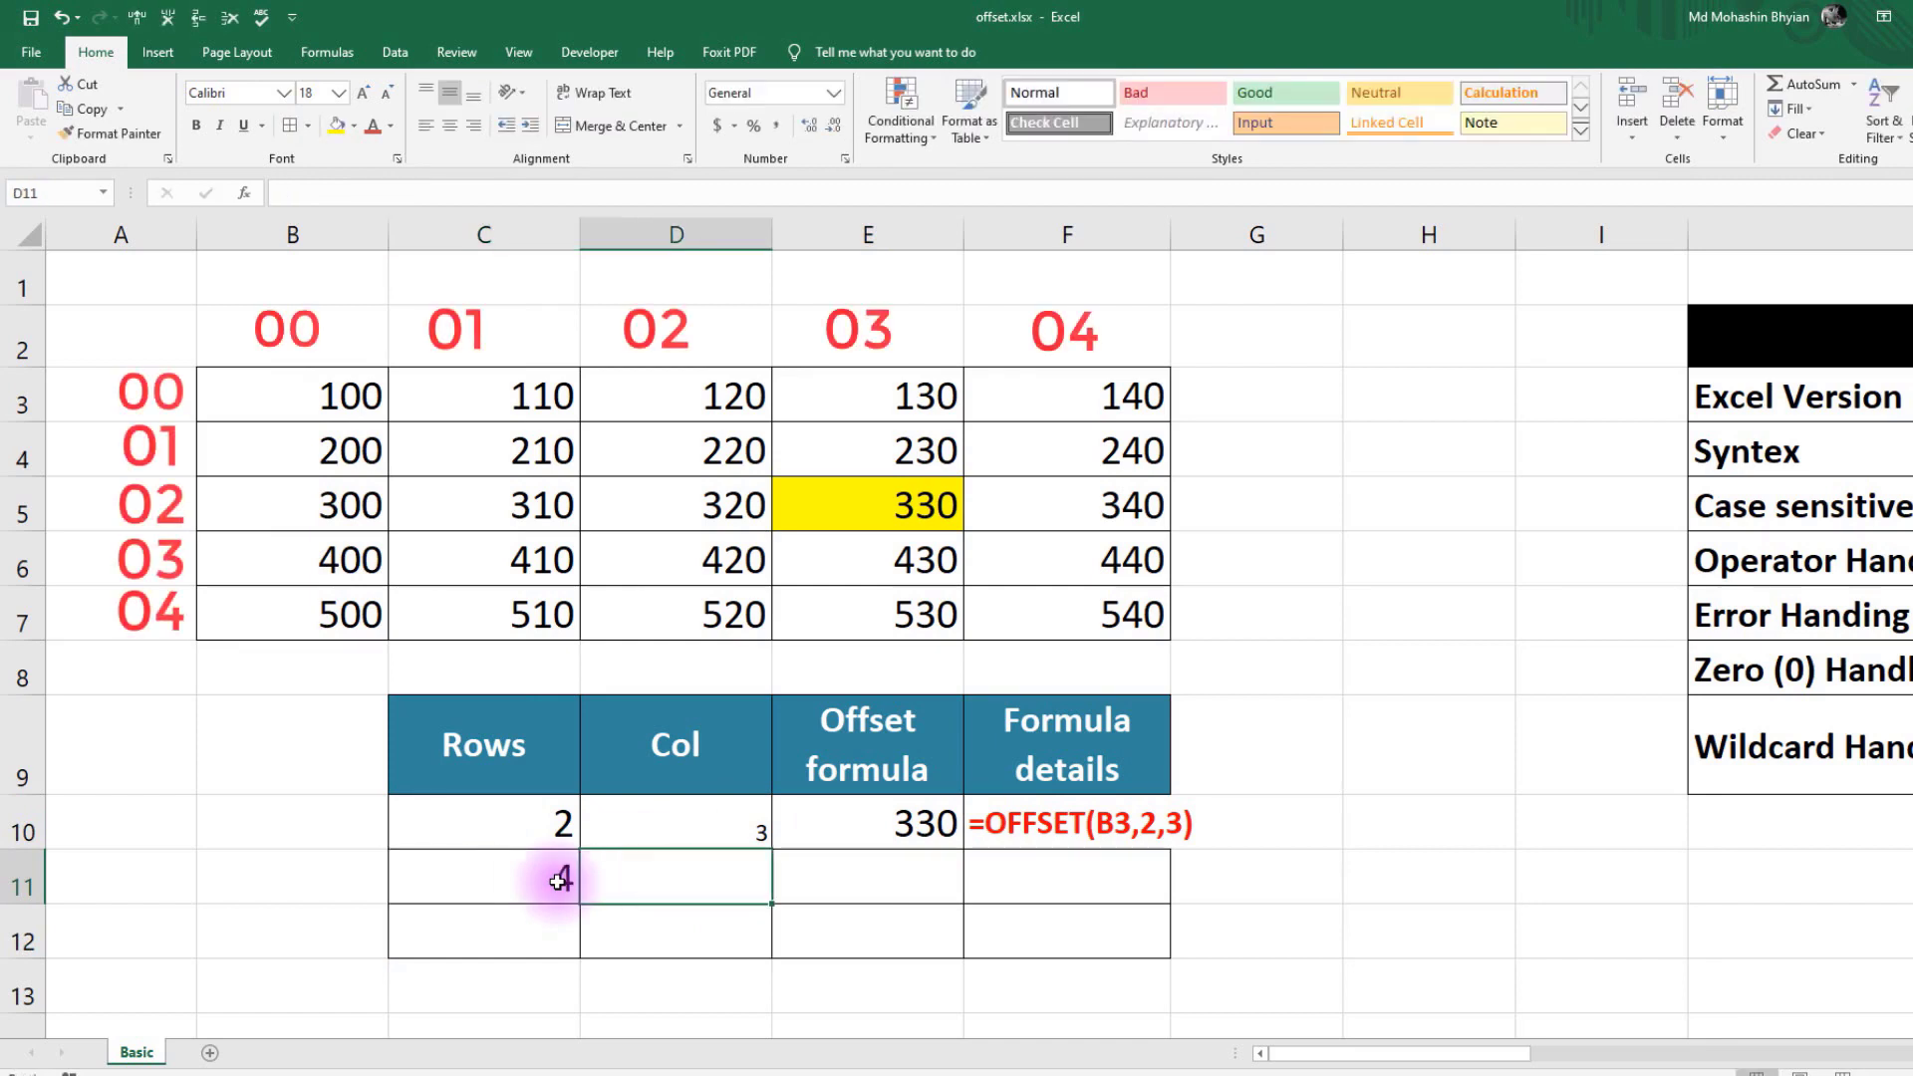
{"action": "type", "text": "4"}
- Enter an OFFSET formula in E11 that takes its row and column counts from cells: =OFFSET(B3, C11, D11)
{"action": "left_click", "coordinate": [874, 869]}
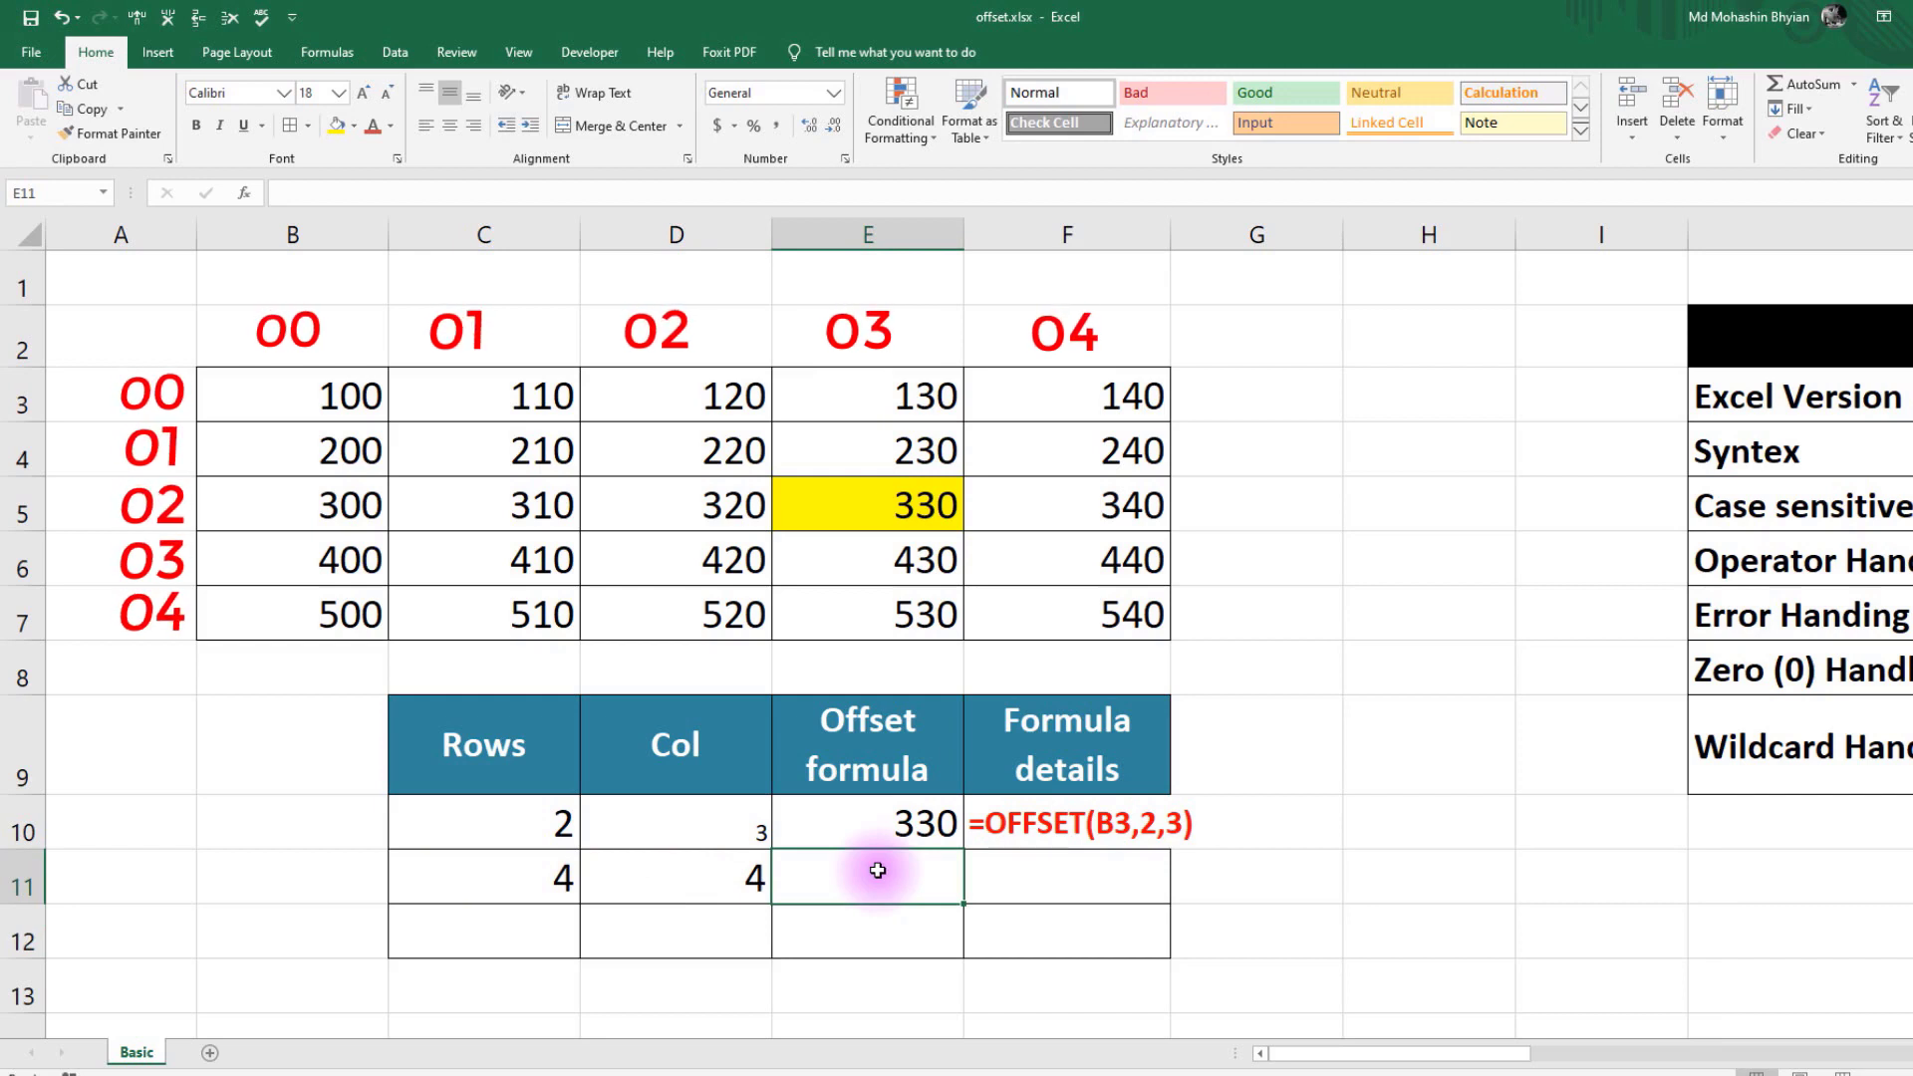
{"action": "type", "text": "=off"}
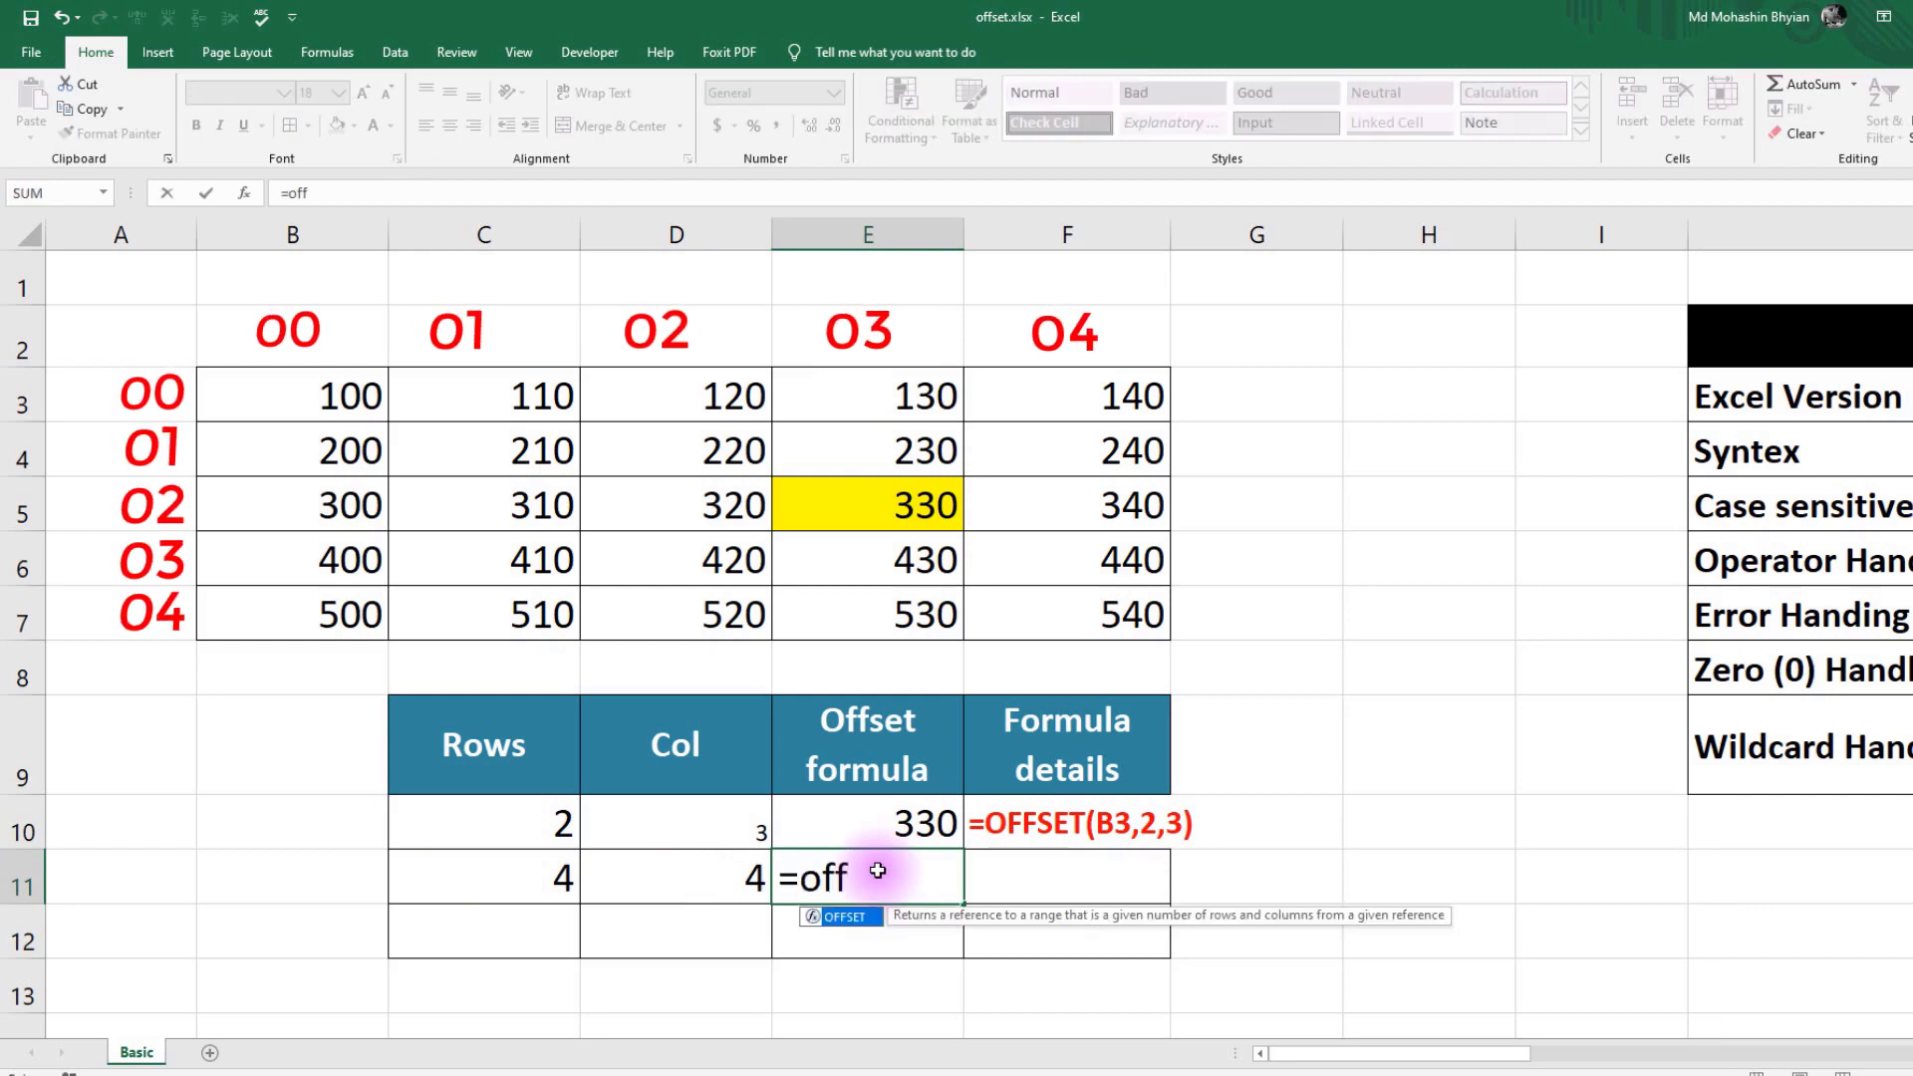
{"action": "double_click", "coordinate": [863, 917]}
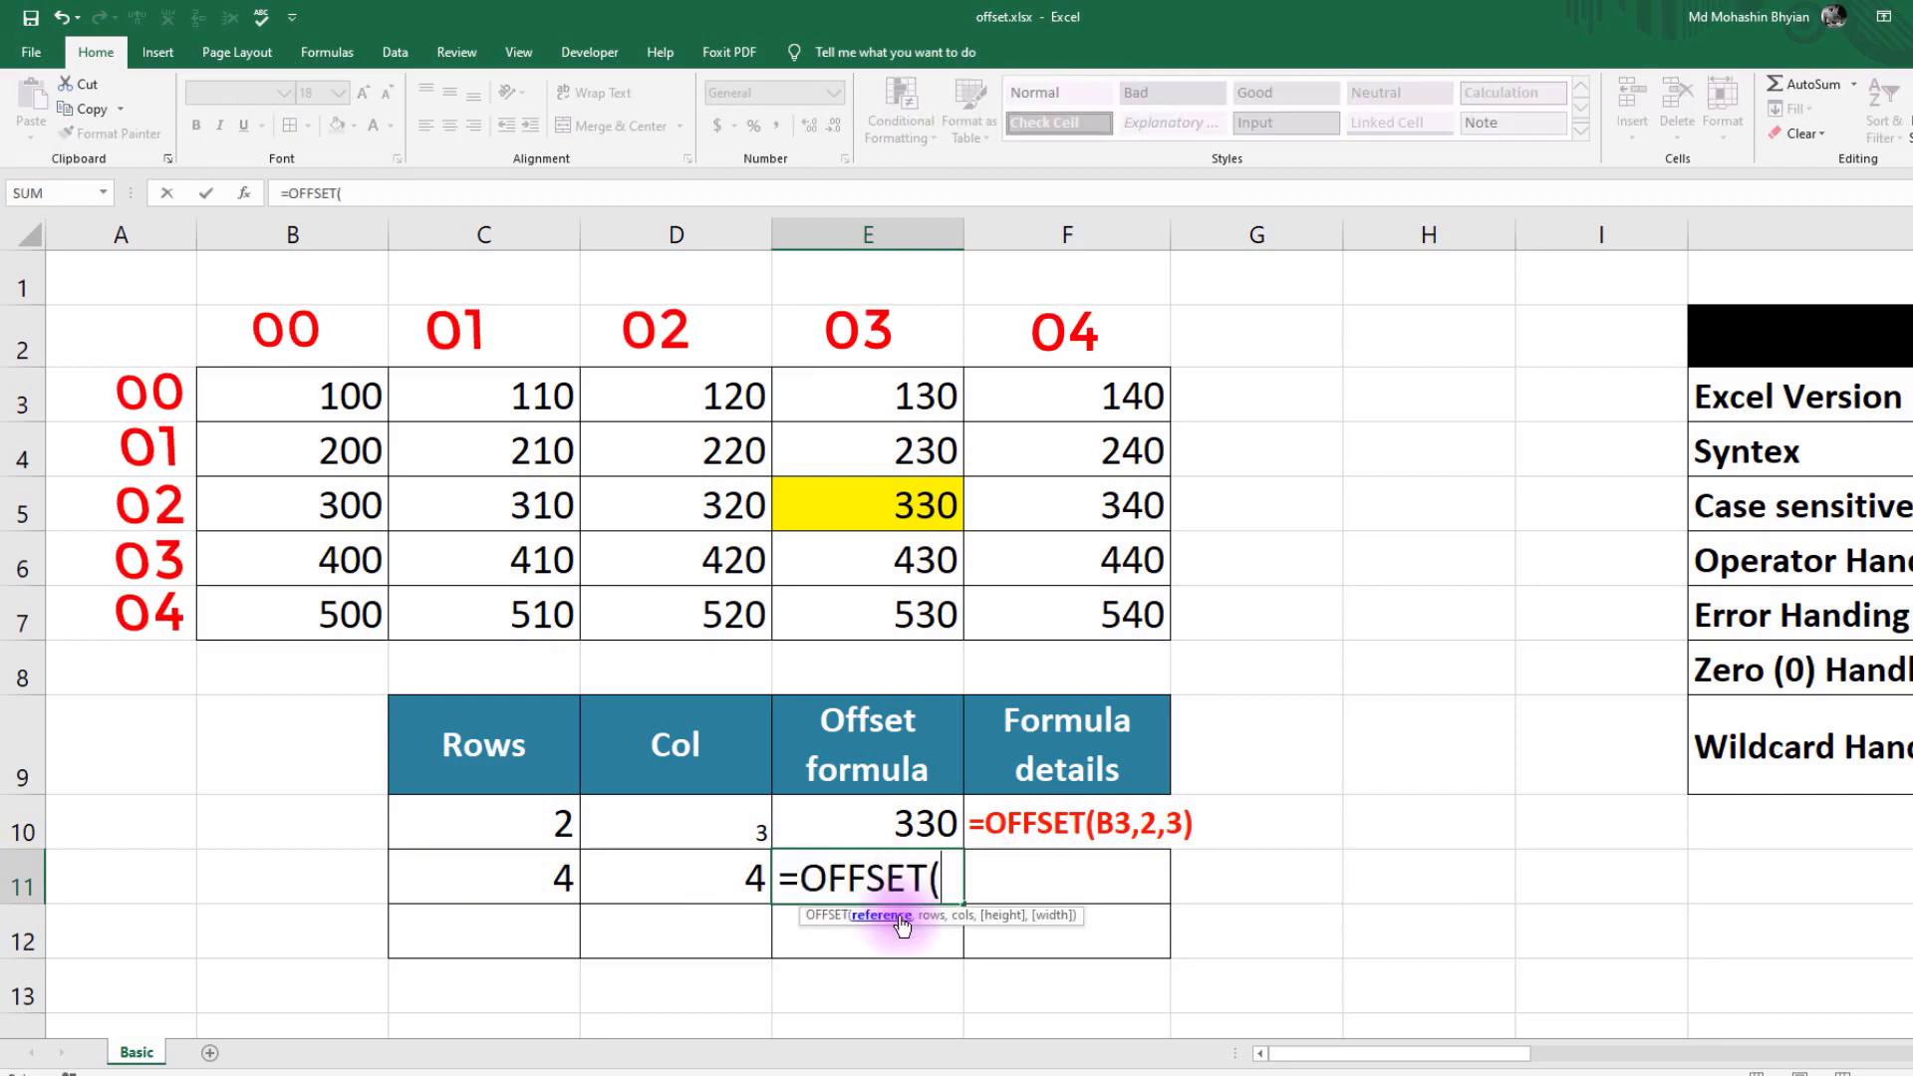
{"action": "left_click", "coordinate": [314, 398]}
{"action": "type", "text": ","}
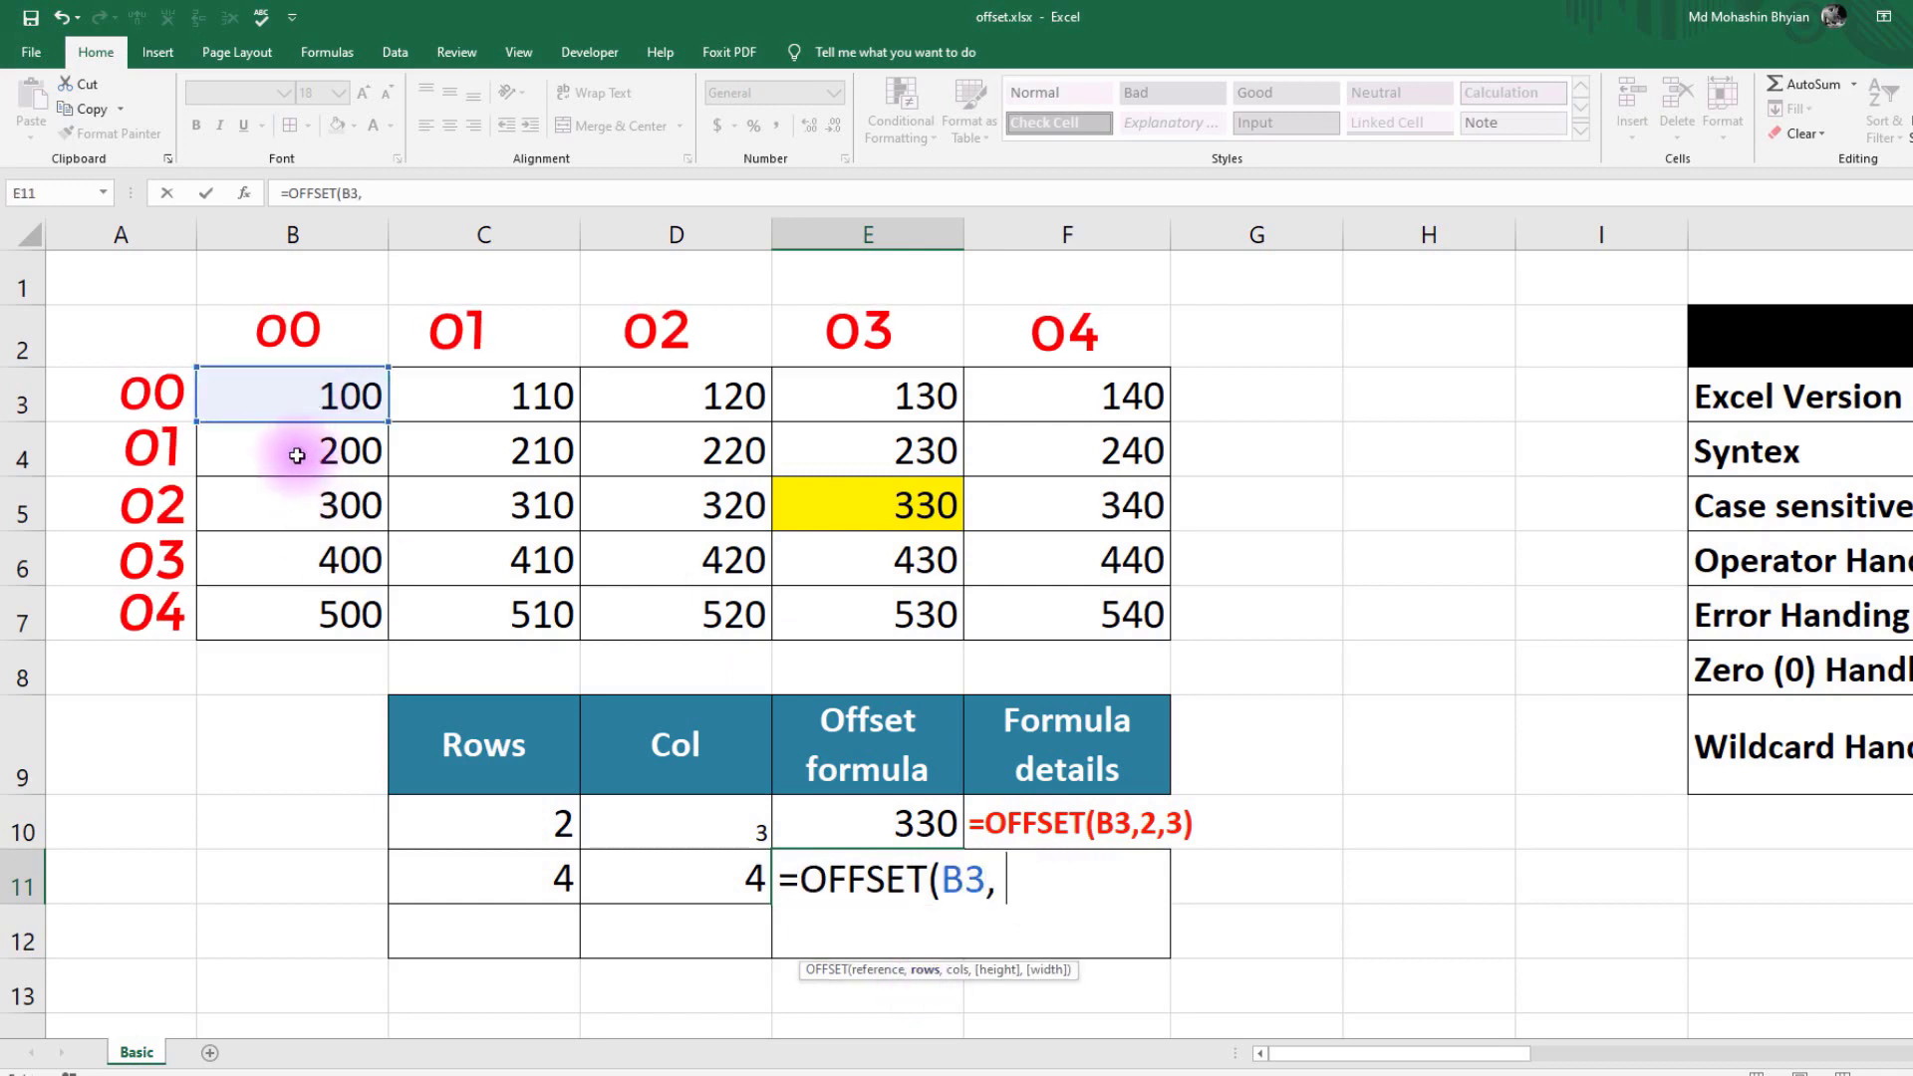
{"action": "left_click", "coordinate": [518, 874]}
{"action": "type", "text": ","}
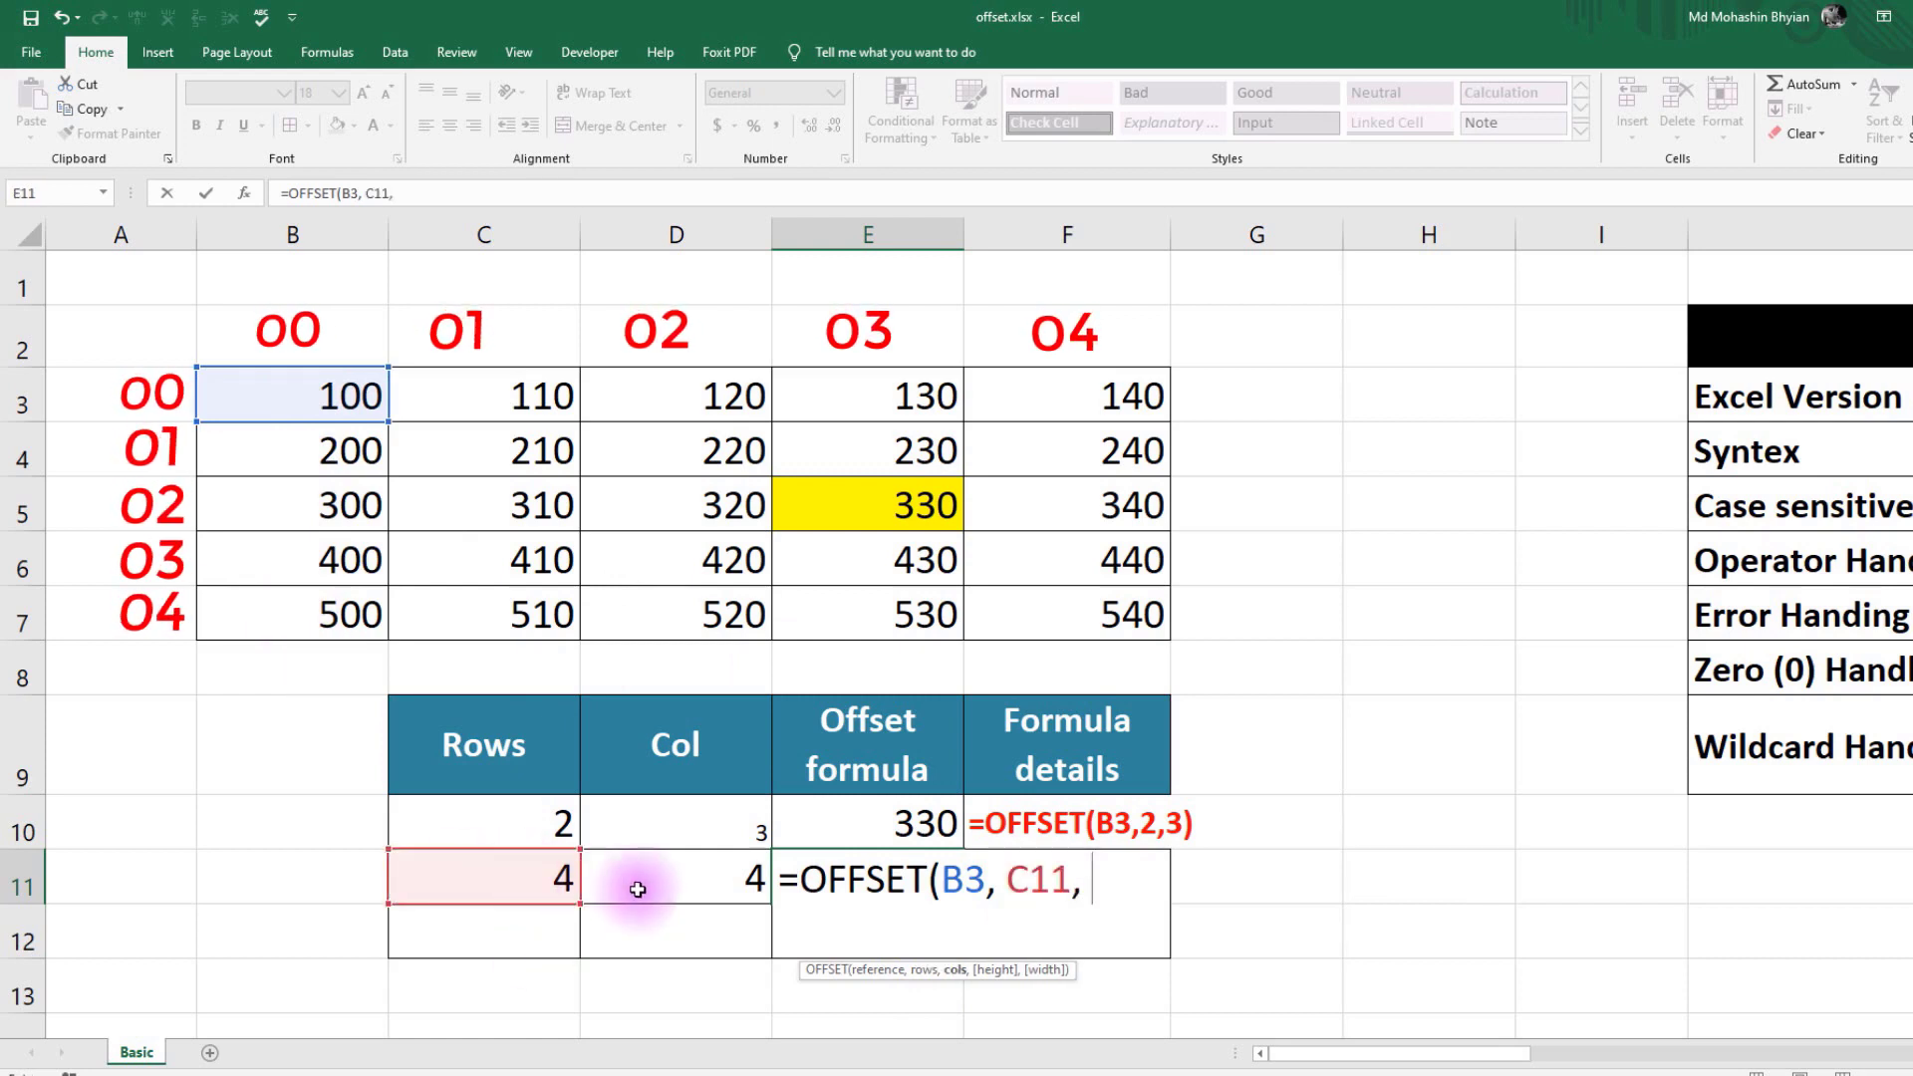
{"action": "left_click", "coordinate": [711, 885]}
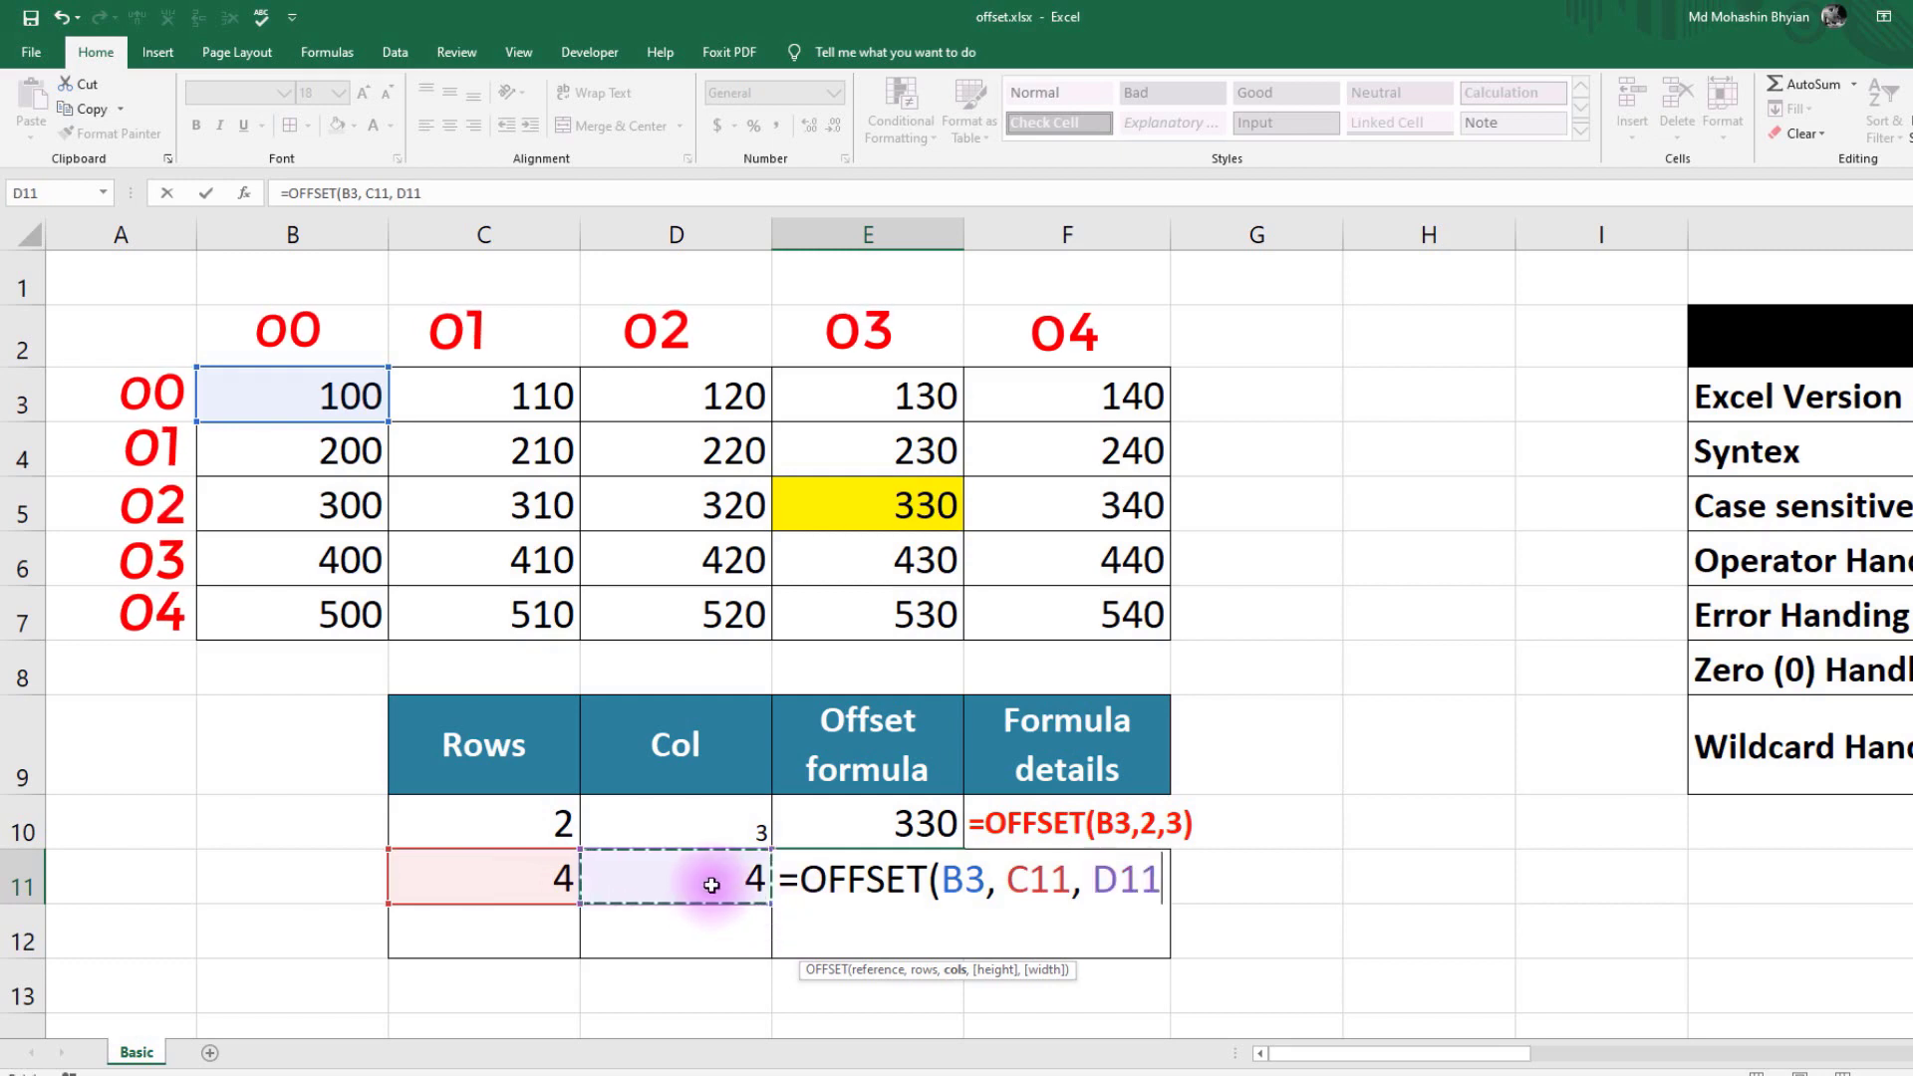
{"action": "type", "text": ")"}
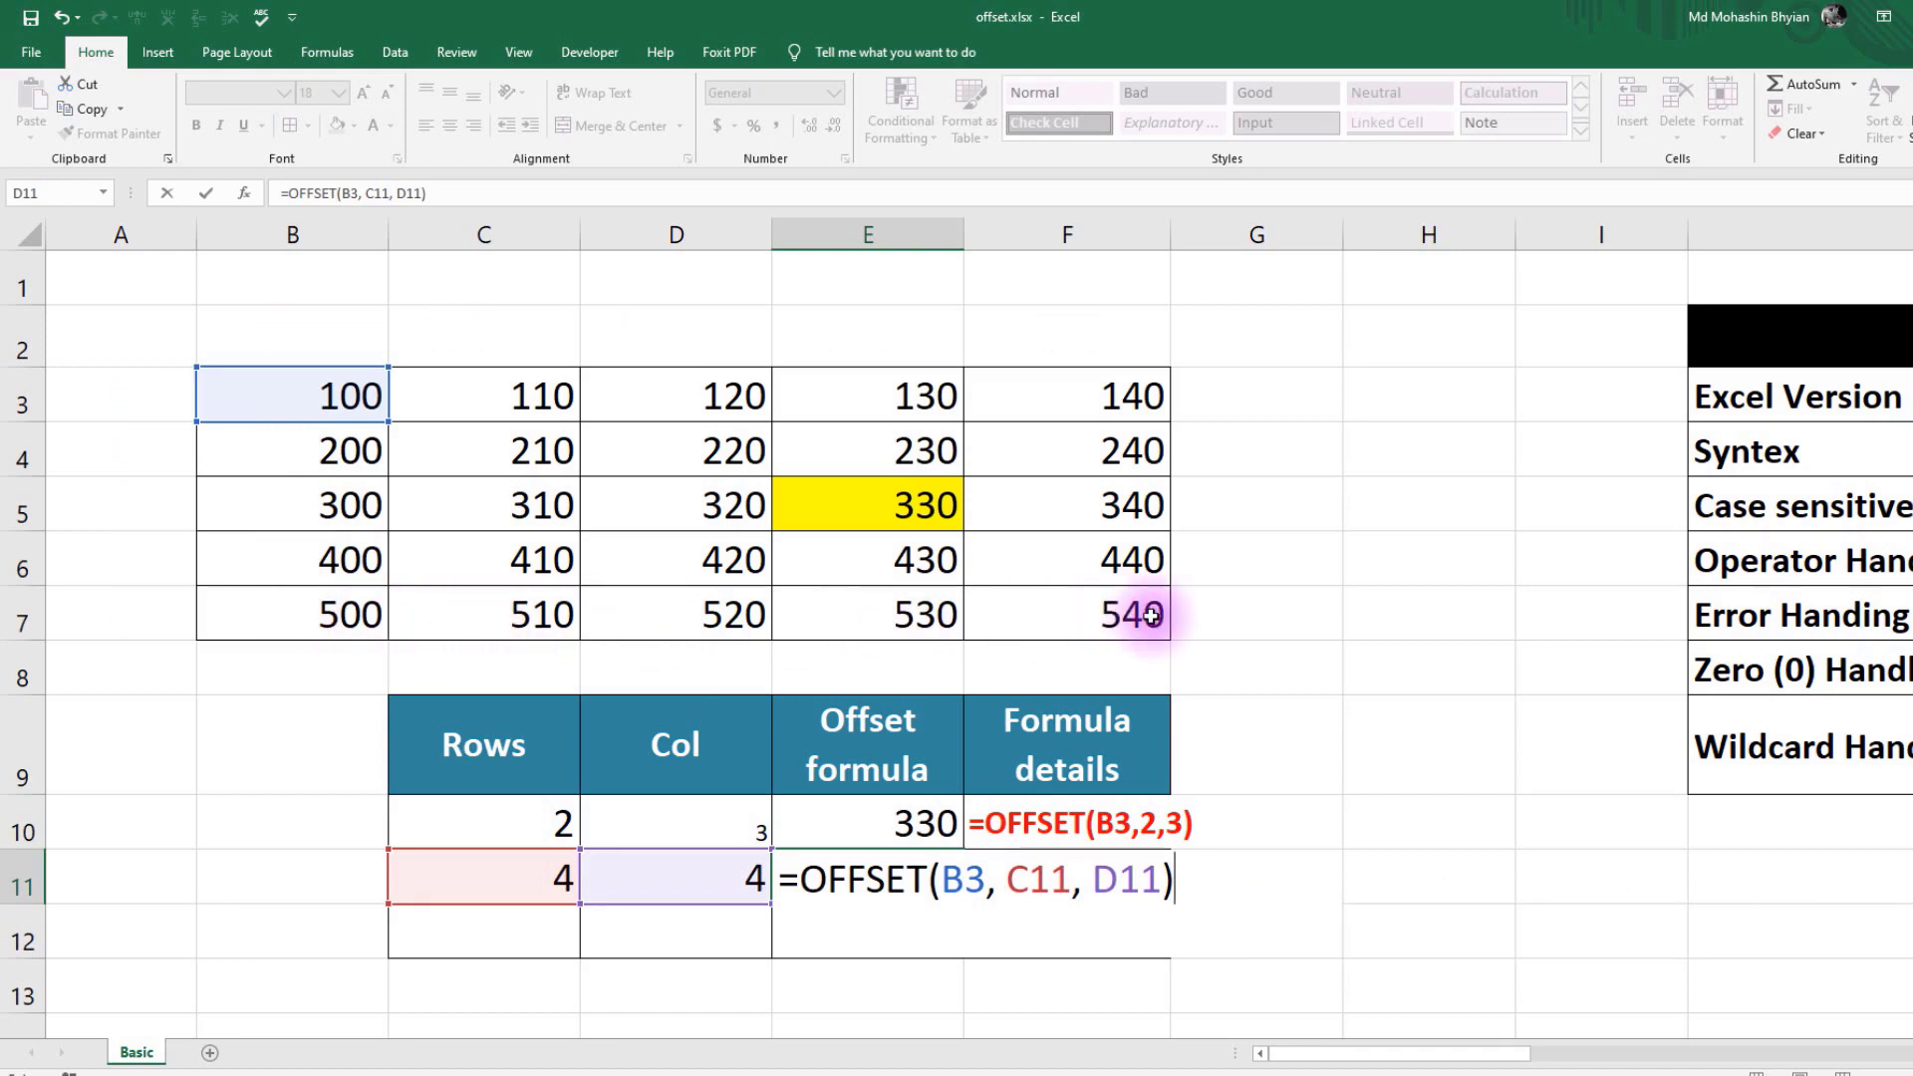
{"action": "key", "text": "Return"}
{"action": "left_click", "coordinate": [834, 890]}
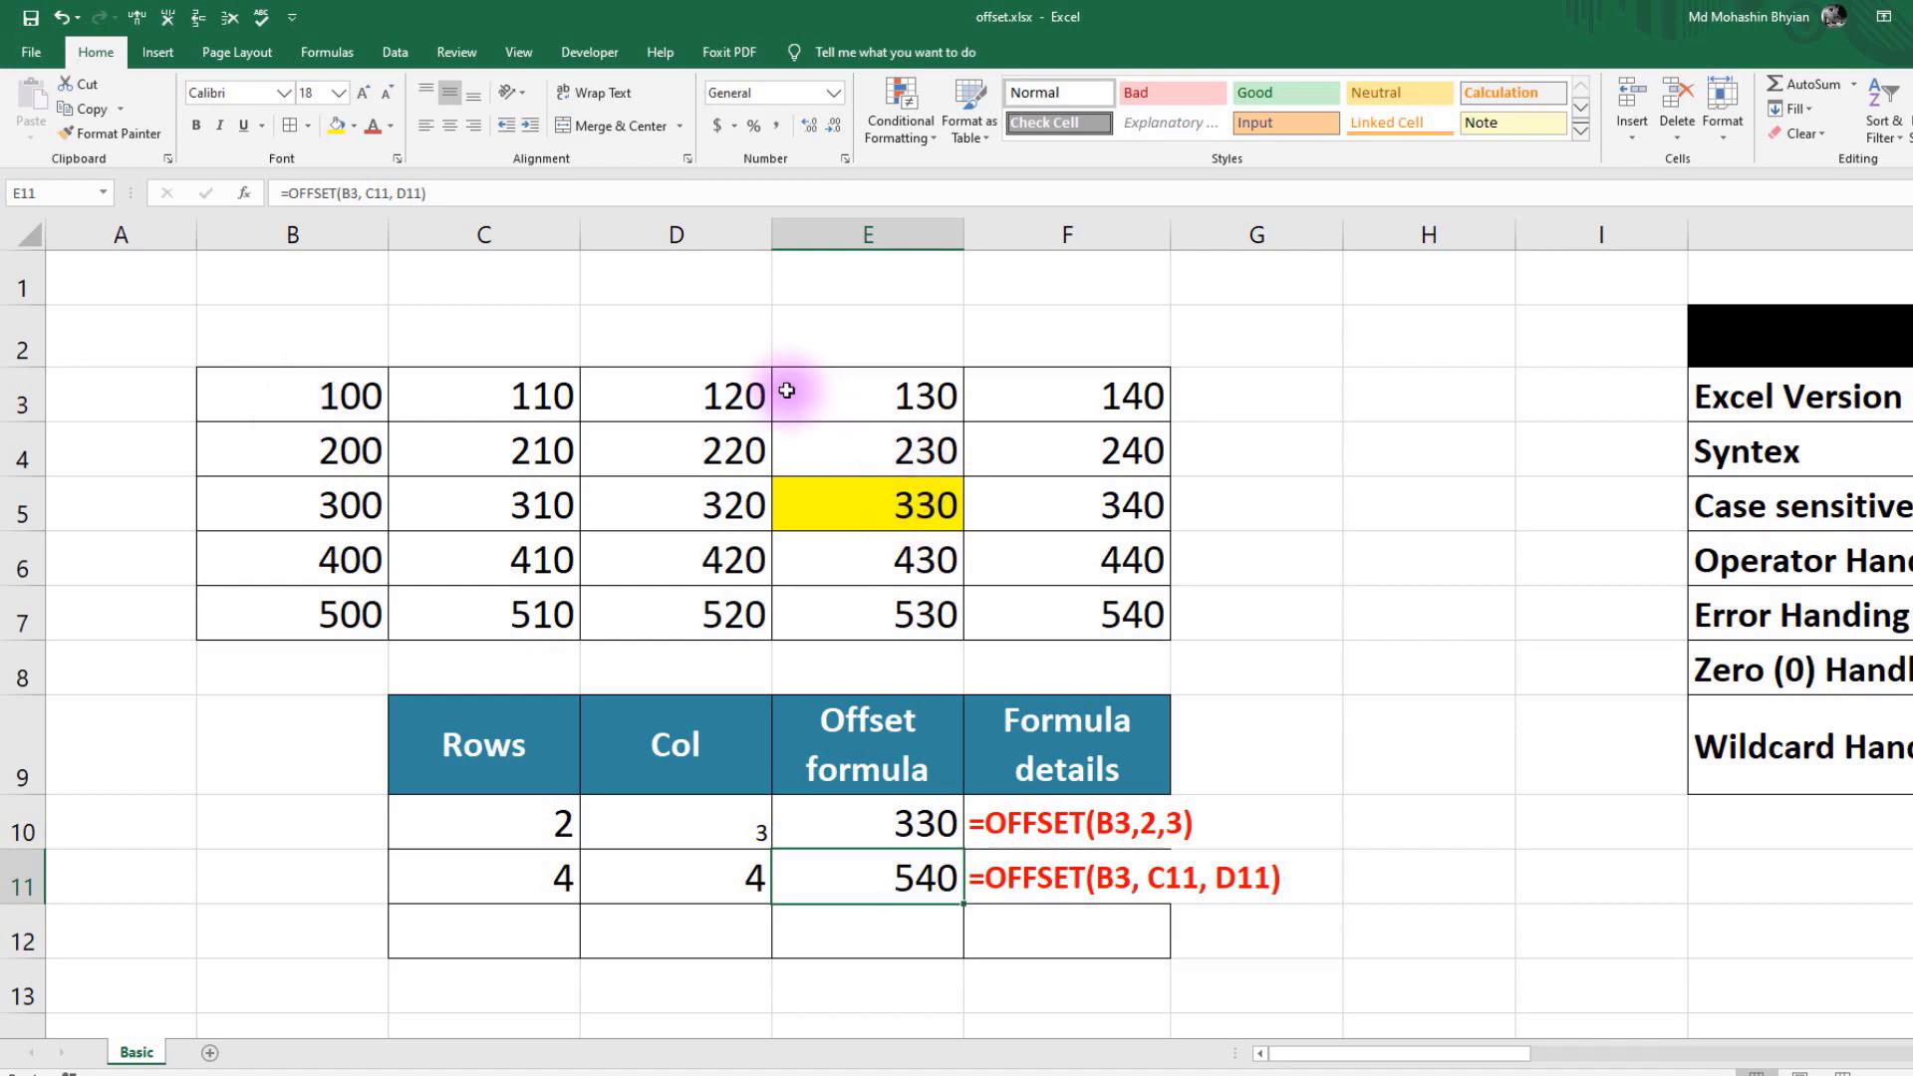
- Highlight cell D3 with a red fill and select the yellow cell E5
{"action": "left_click", "coordinate": [708, 397]}
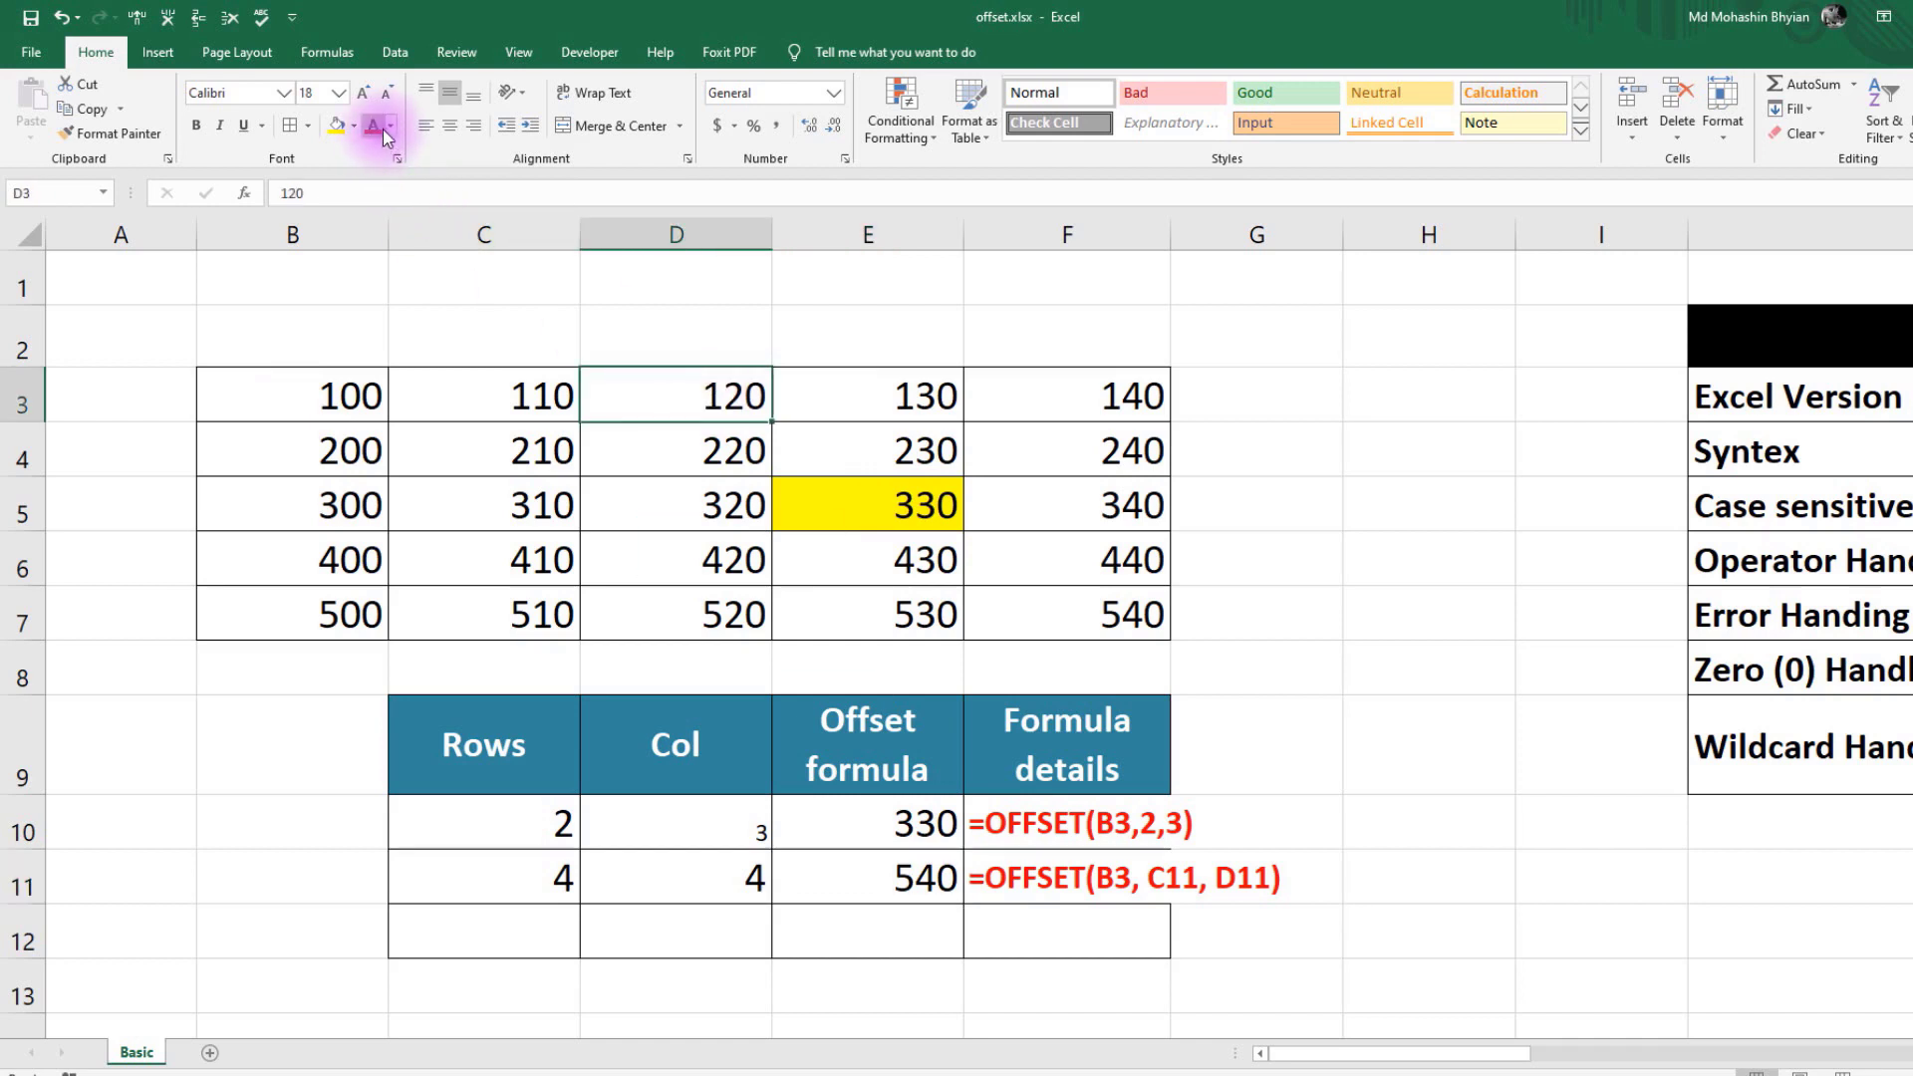
{"action": "left_click", "coordinate": [354, 128]}
{"action": "left_click", "coordinate": [429, 212]}
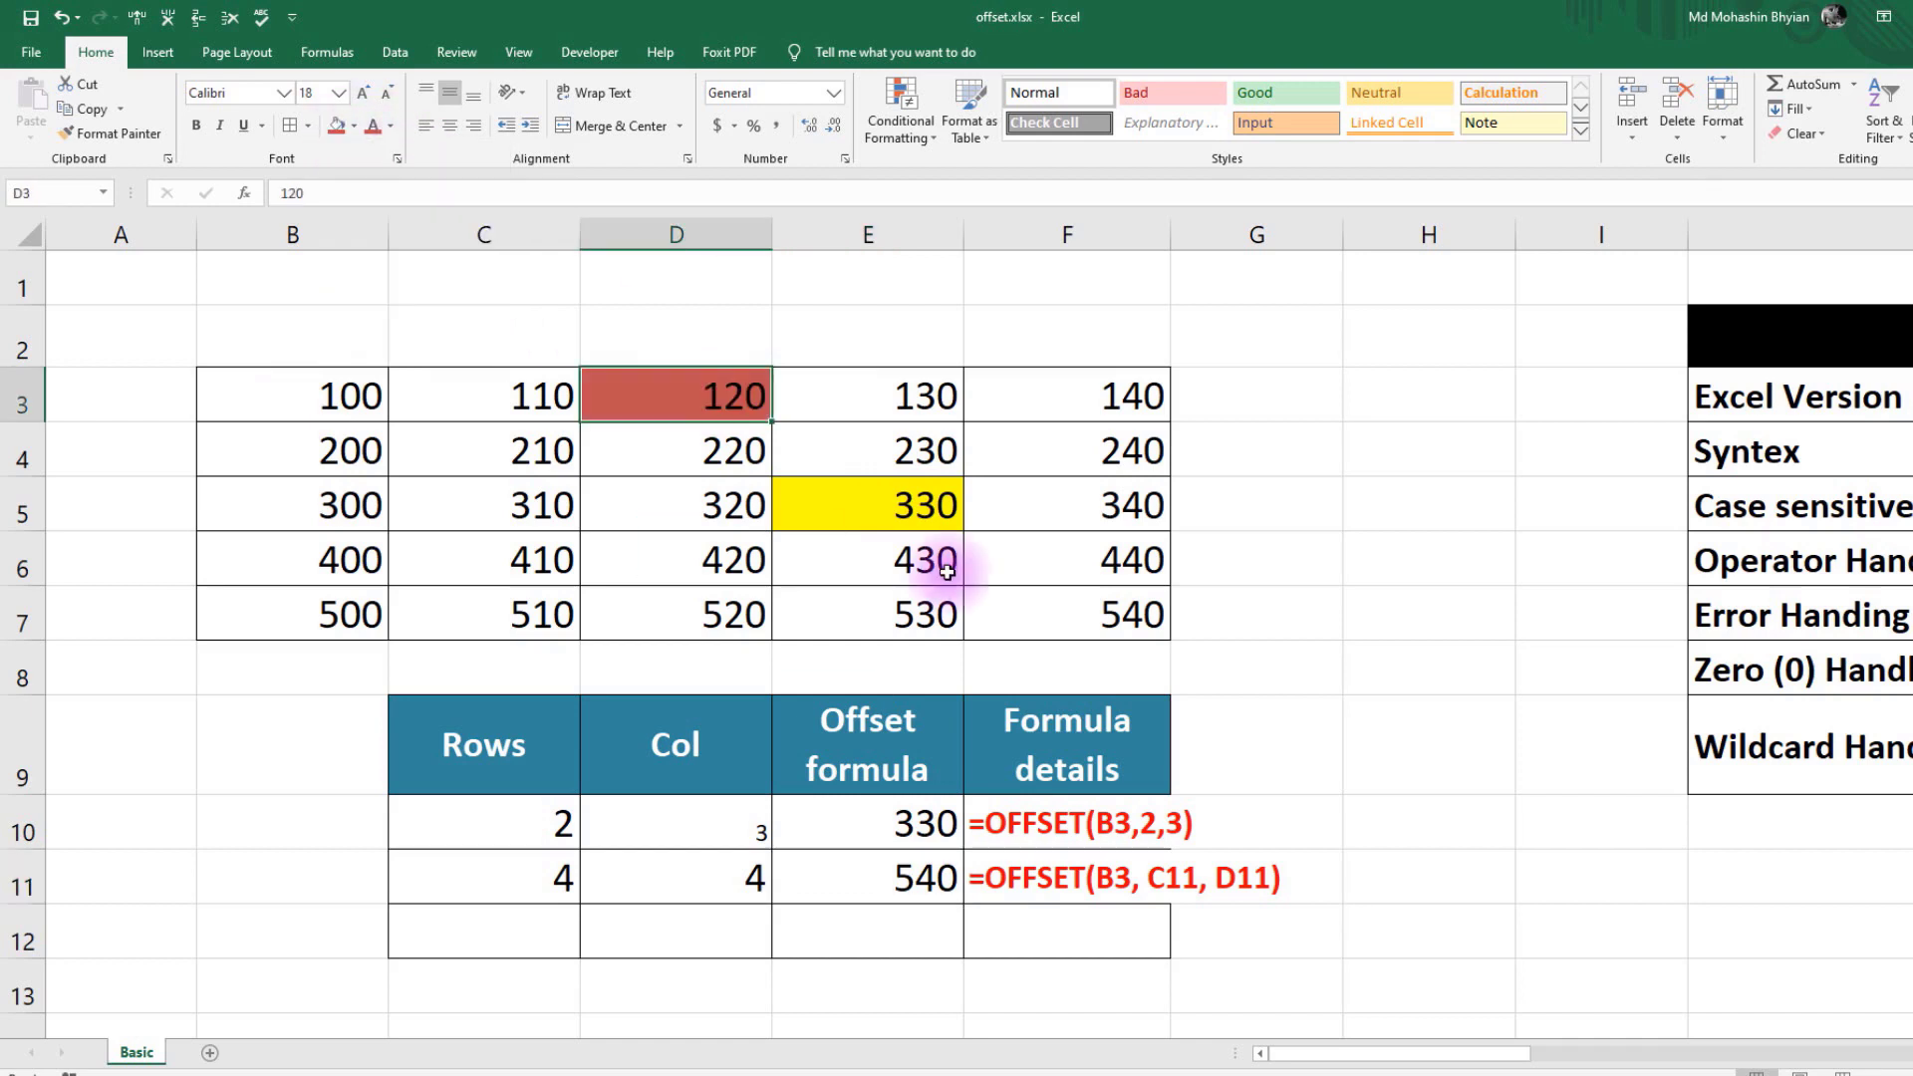
{"action": "left_click", "coordinate": [881, 533]}
{"action": "left_click", "coordinate": [884, 513]}
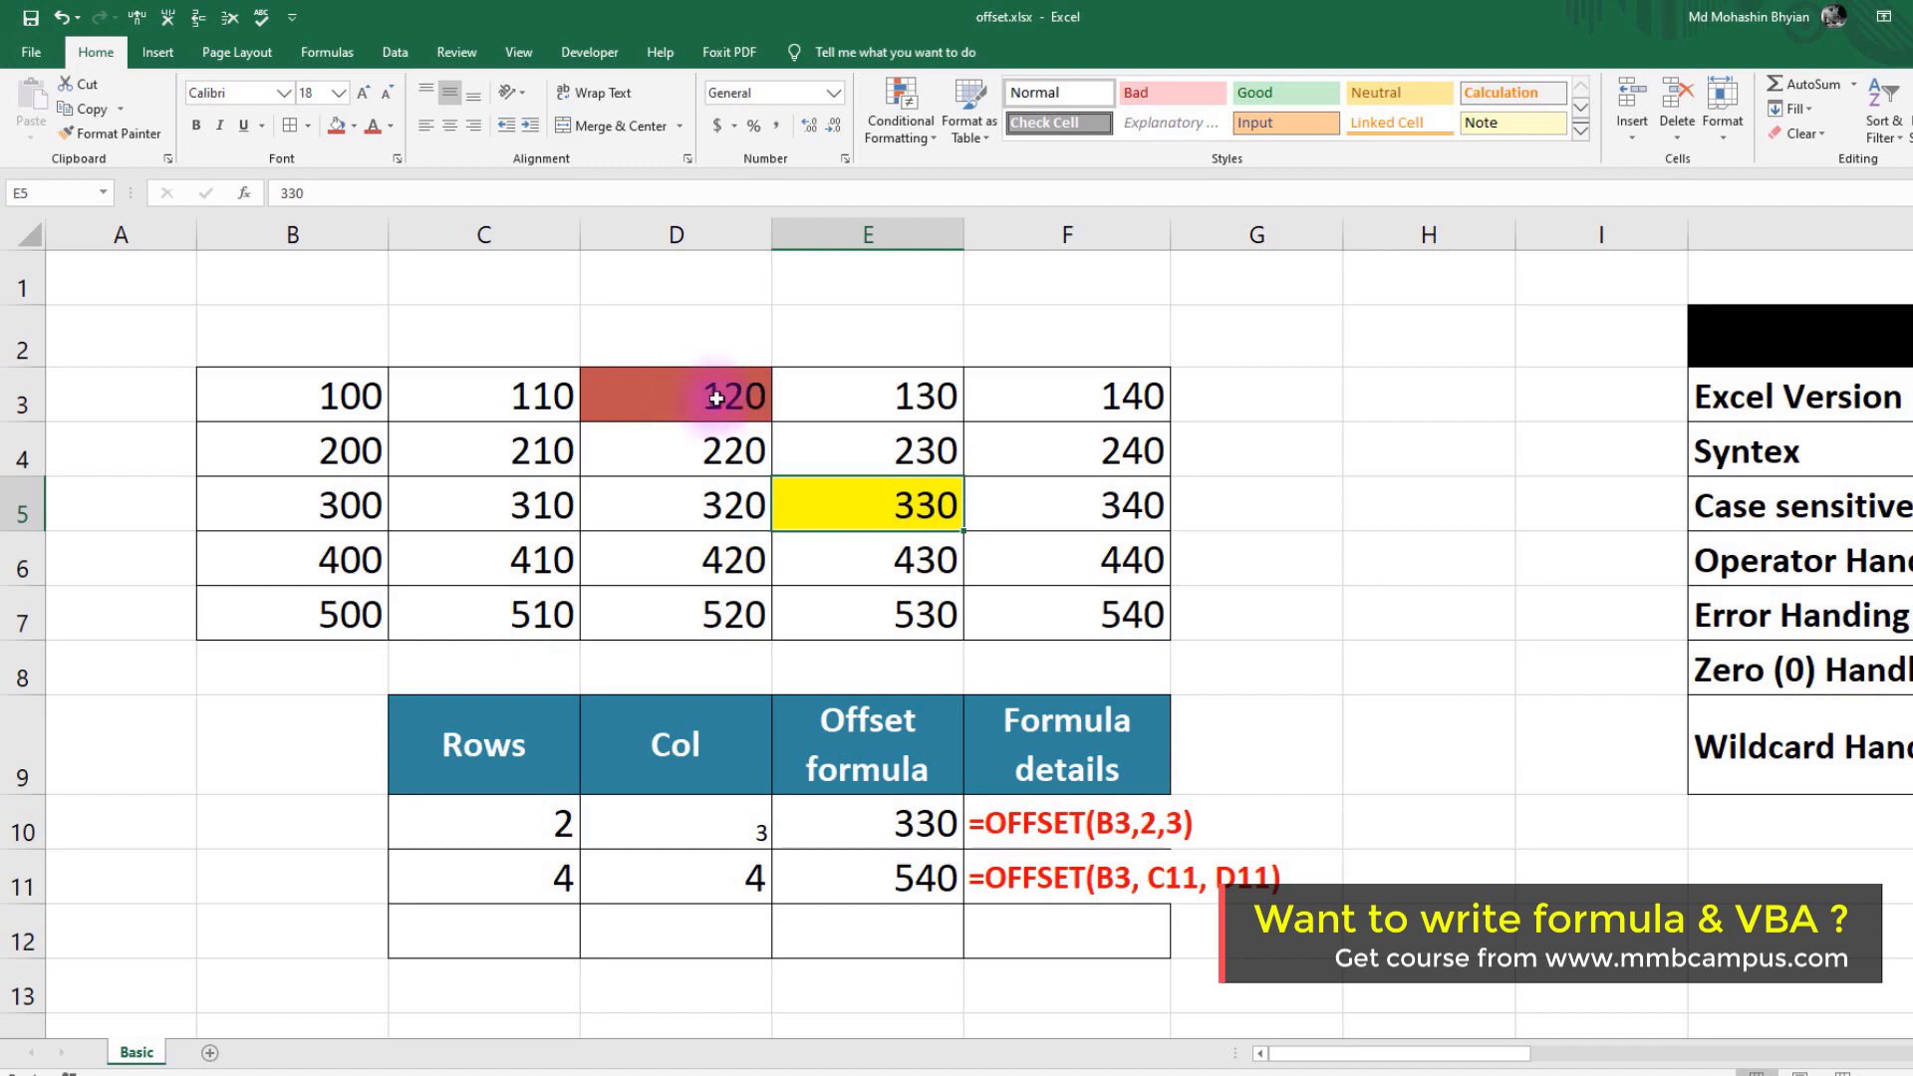
- Enter an OFFSET formula with negative offsets in E12, starting from the yellow cell E5: =OFFSET(E5, -2, -1)
{"action": "left_click", "coordinate": [842, 942]}
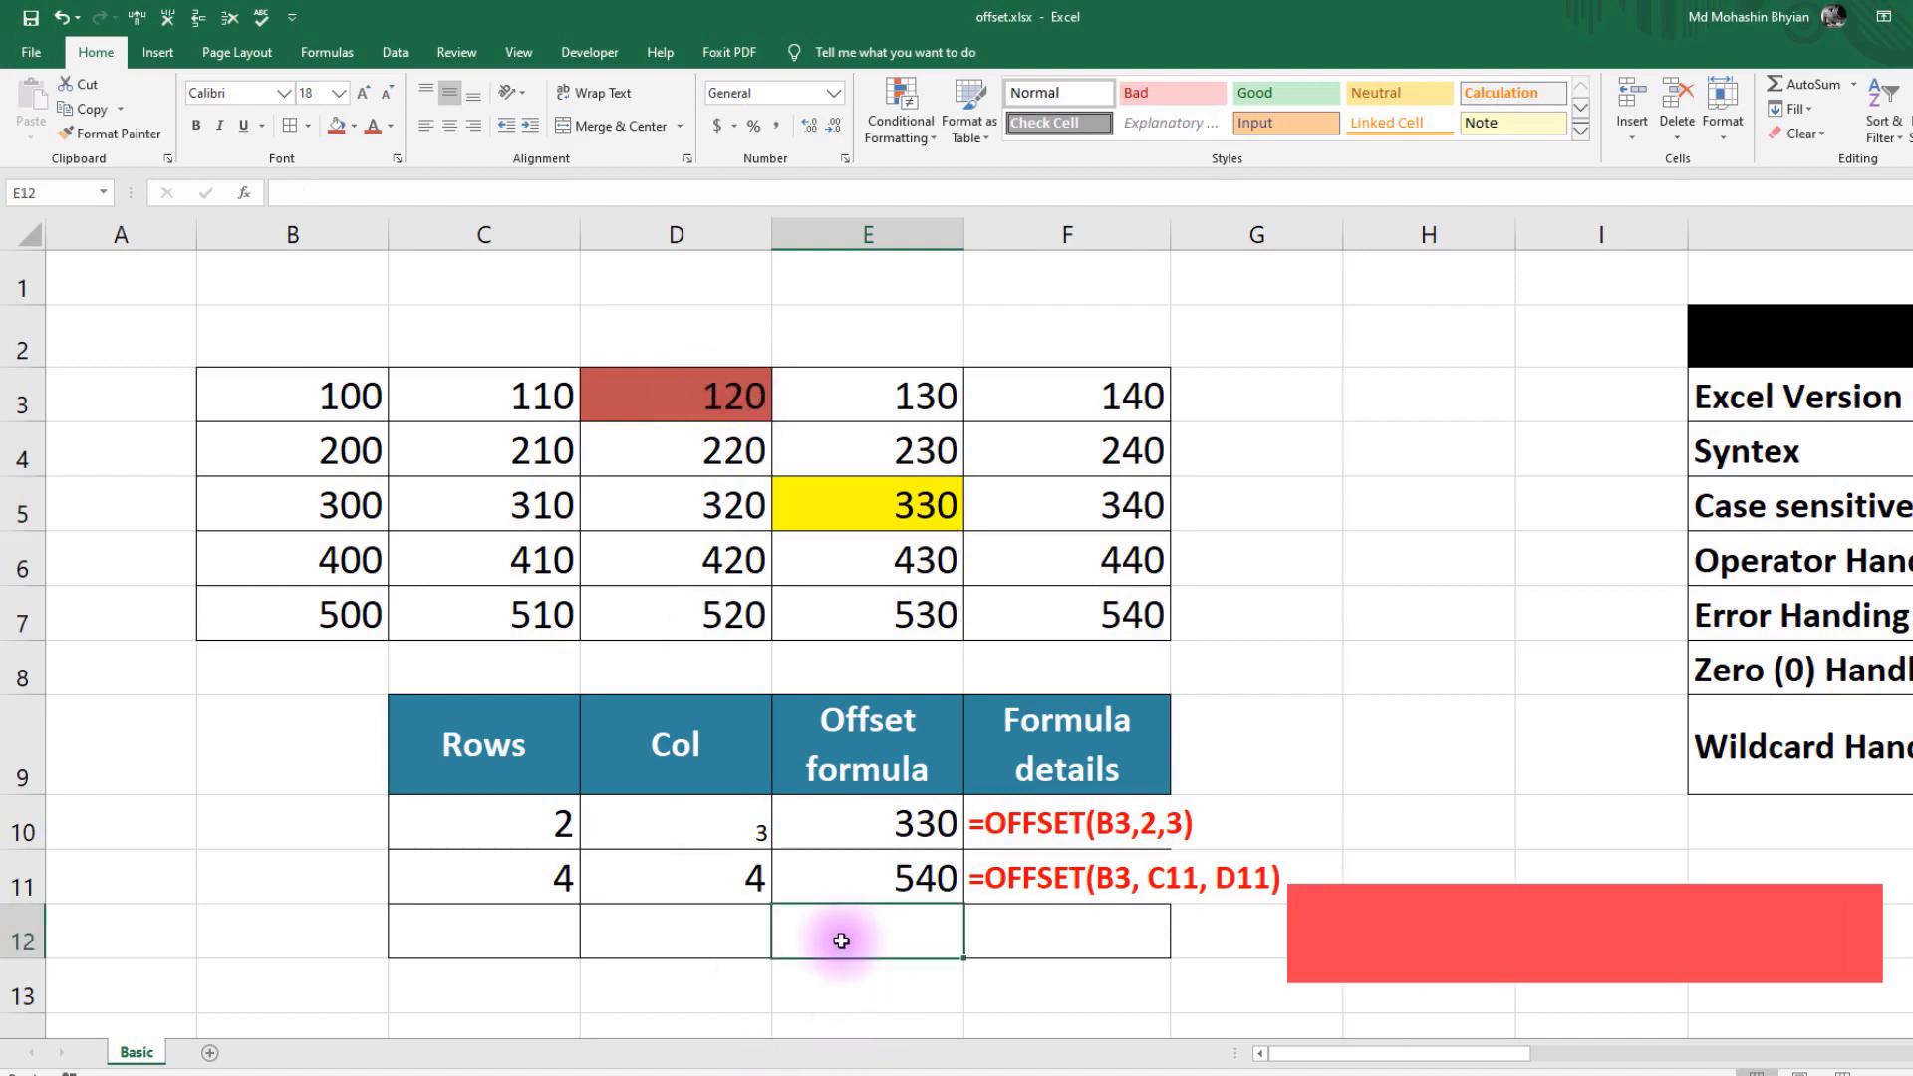
{"action": "type", "text": "=off"}
{"action": "double_click", "coordinate": [837, 971]}
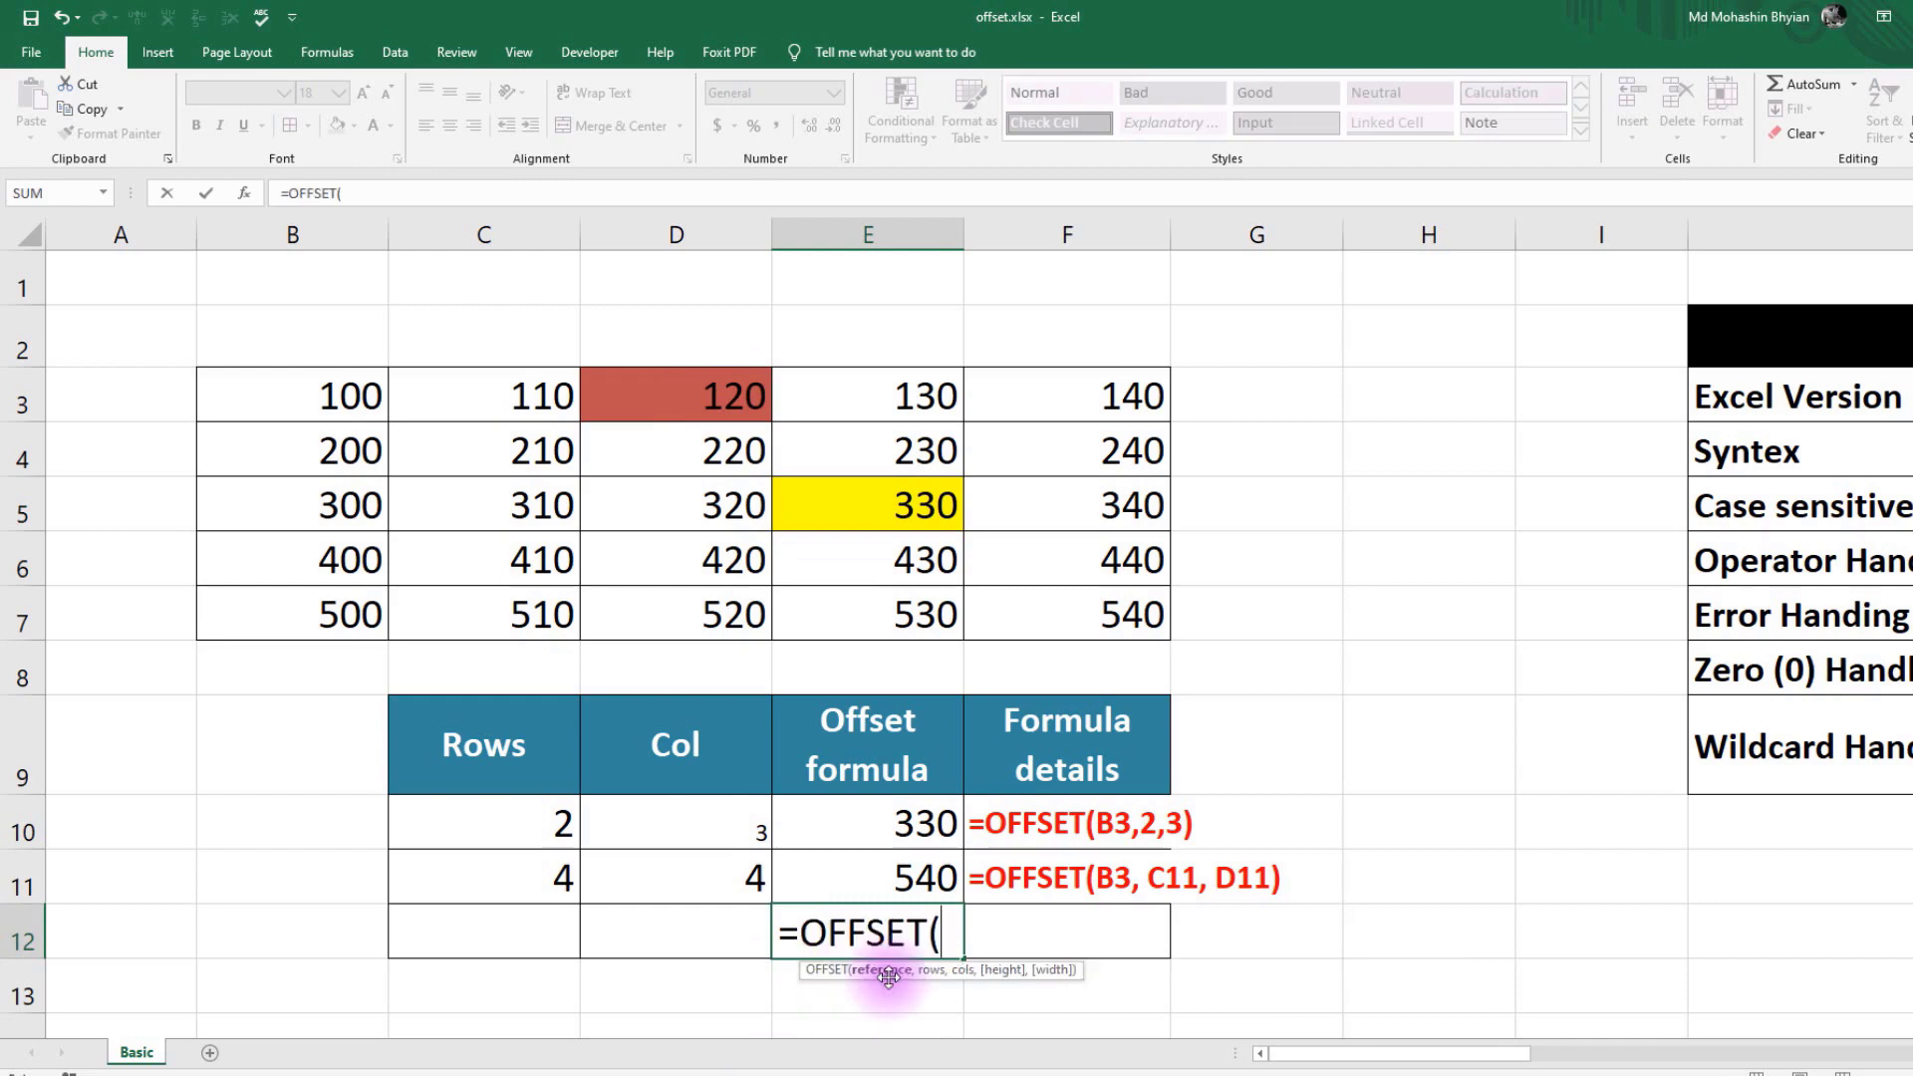
{"action": "left_click", "coordinate": [904, 505]}
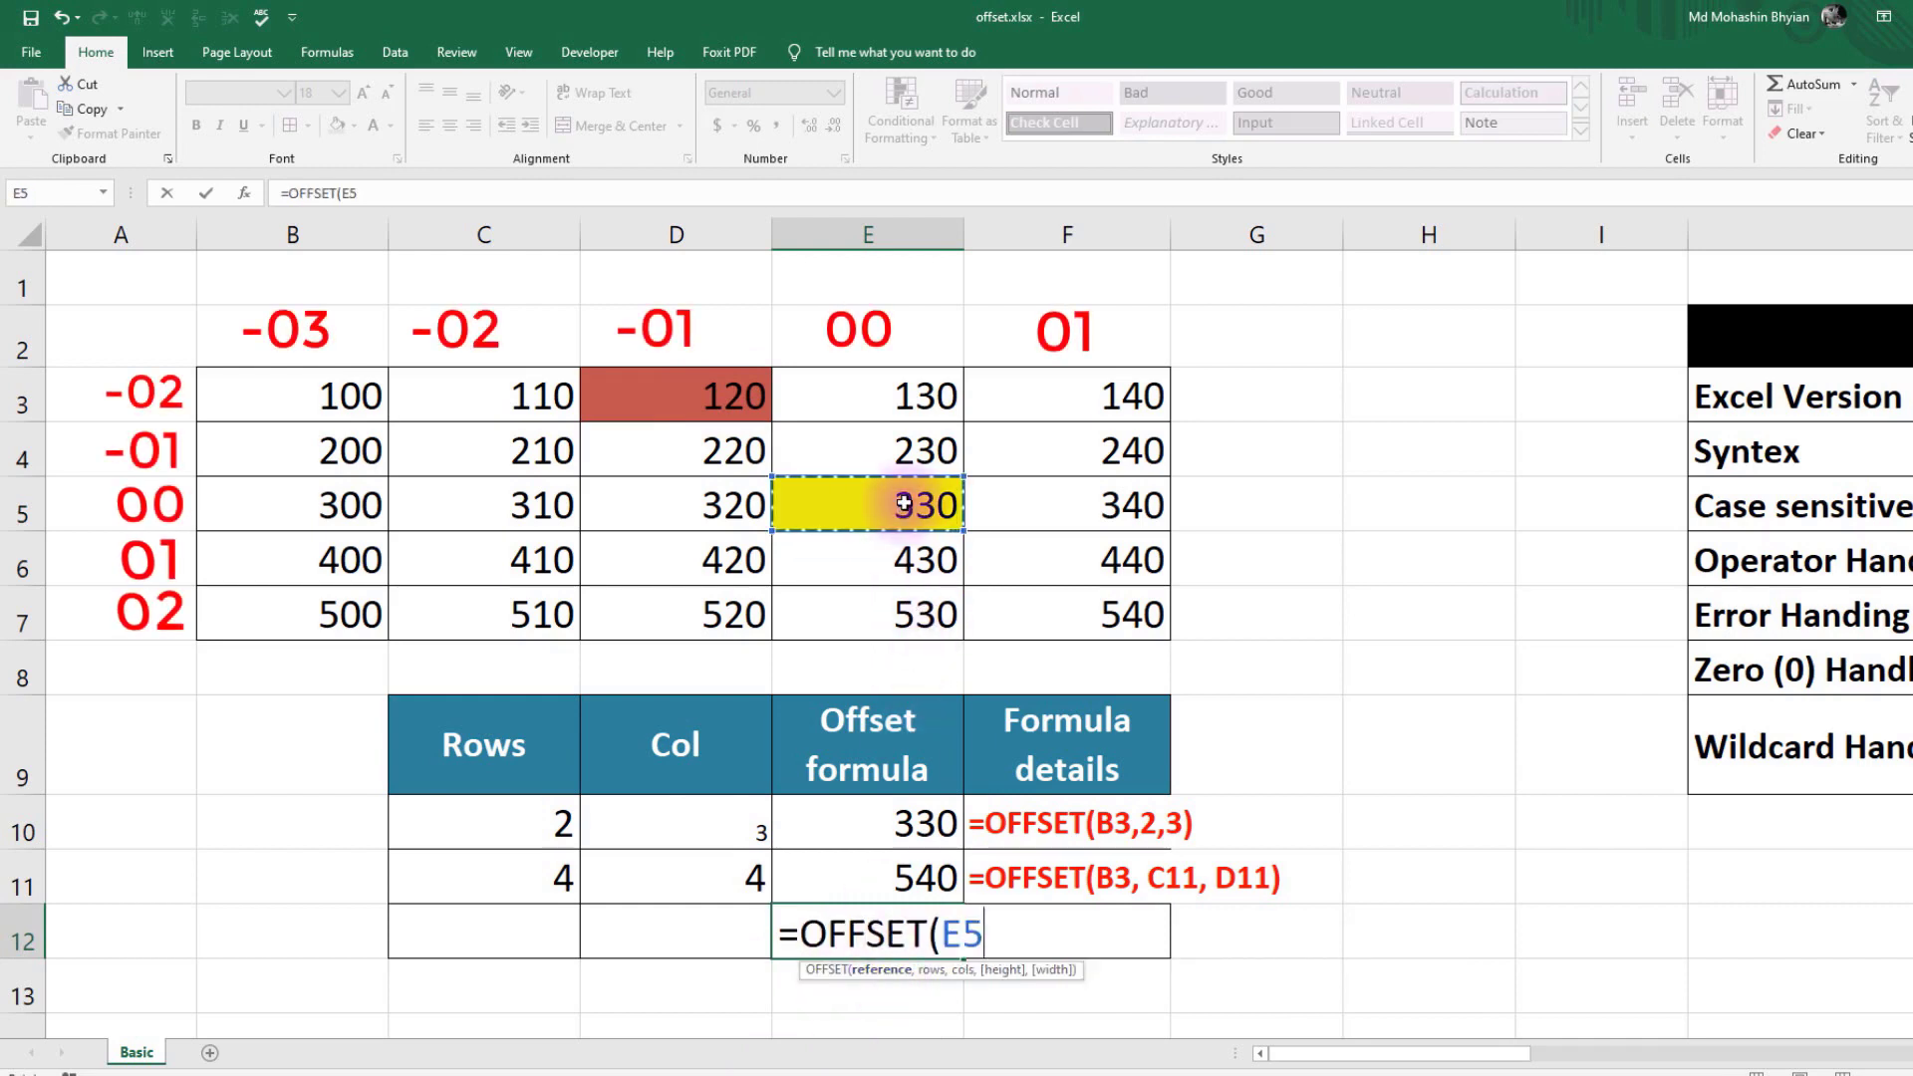
{"action": "type", "text": ", -2, -1"}
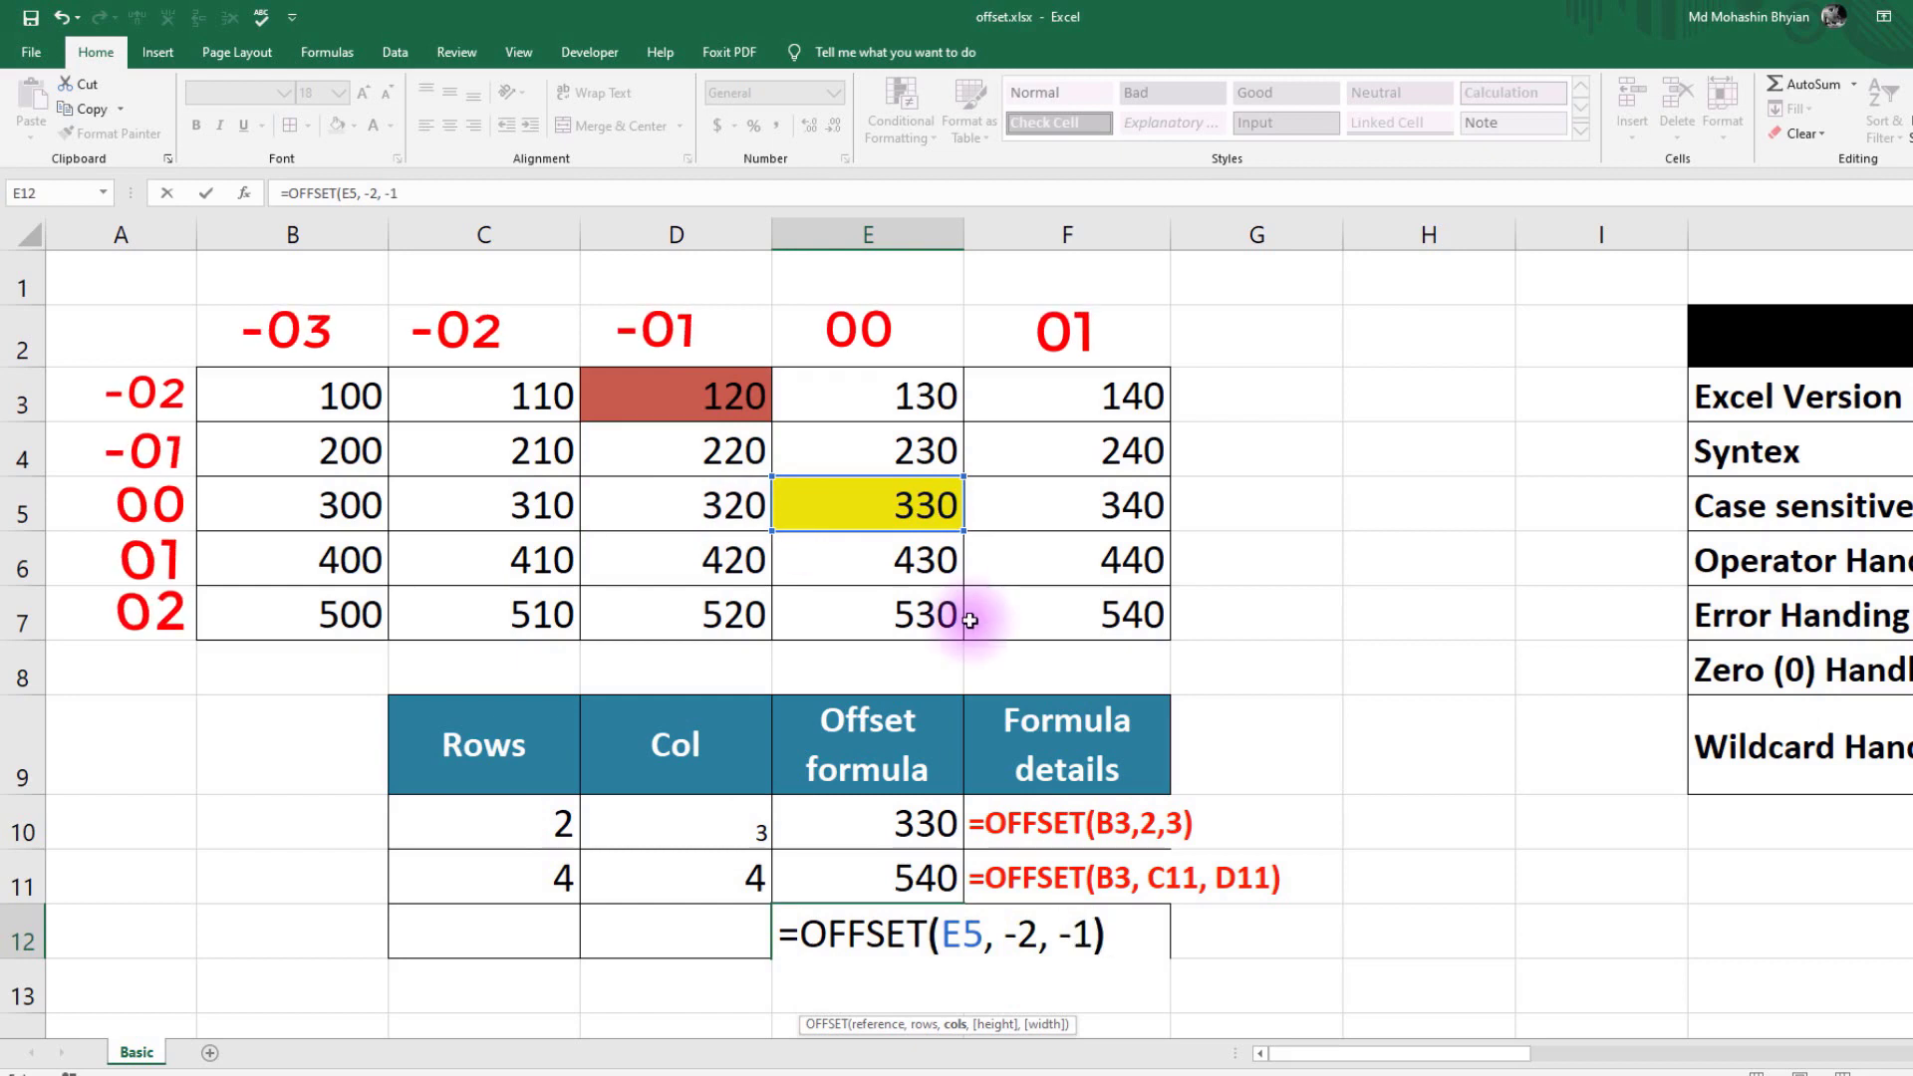
{"action": "key", "text": "Return"}
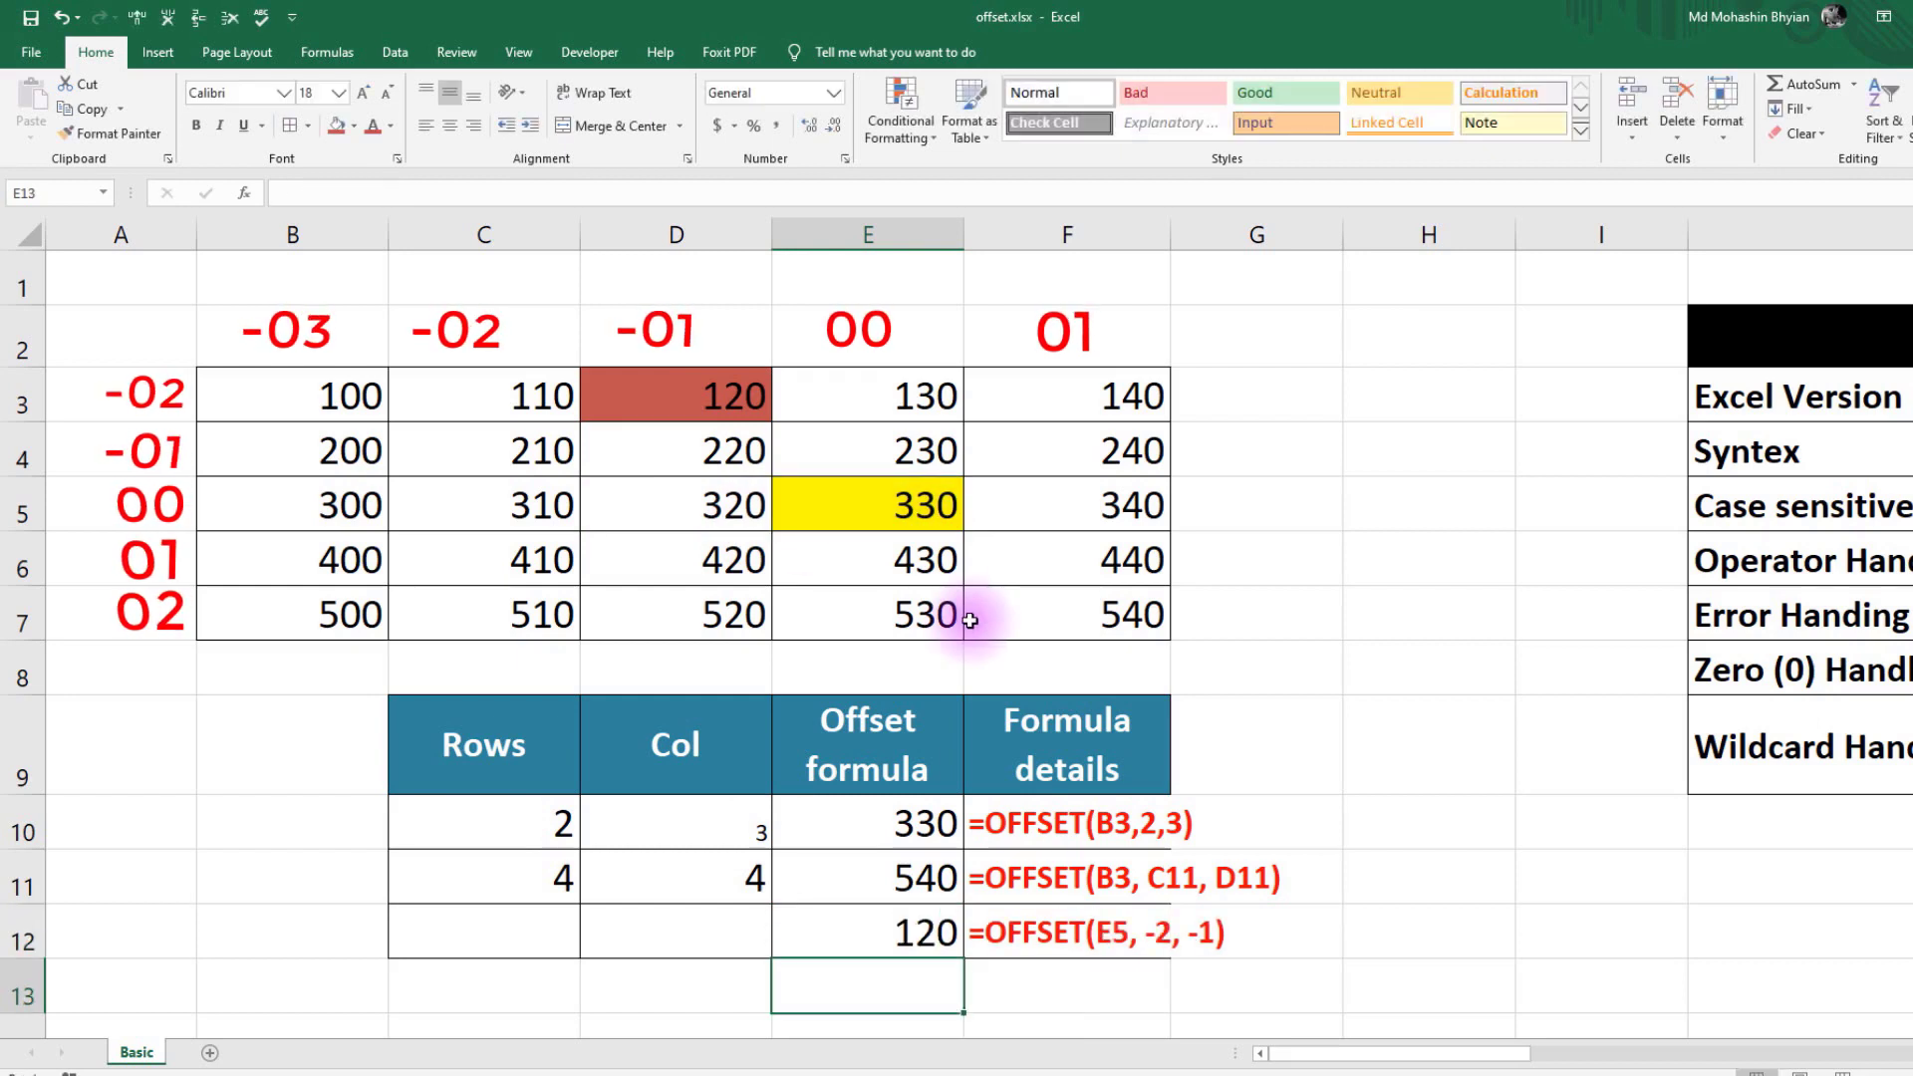
{"action": "left_click", "coordinate": [899, 928]}
- Examine the reference, rows and cols arguments of the OFFSET formula in E10, leaving the formula as it is
{"action": "scroll", "coordinate": [792, 892], "scroll_direction": "down", "scroll_amount": 1}
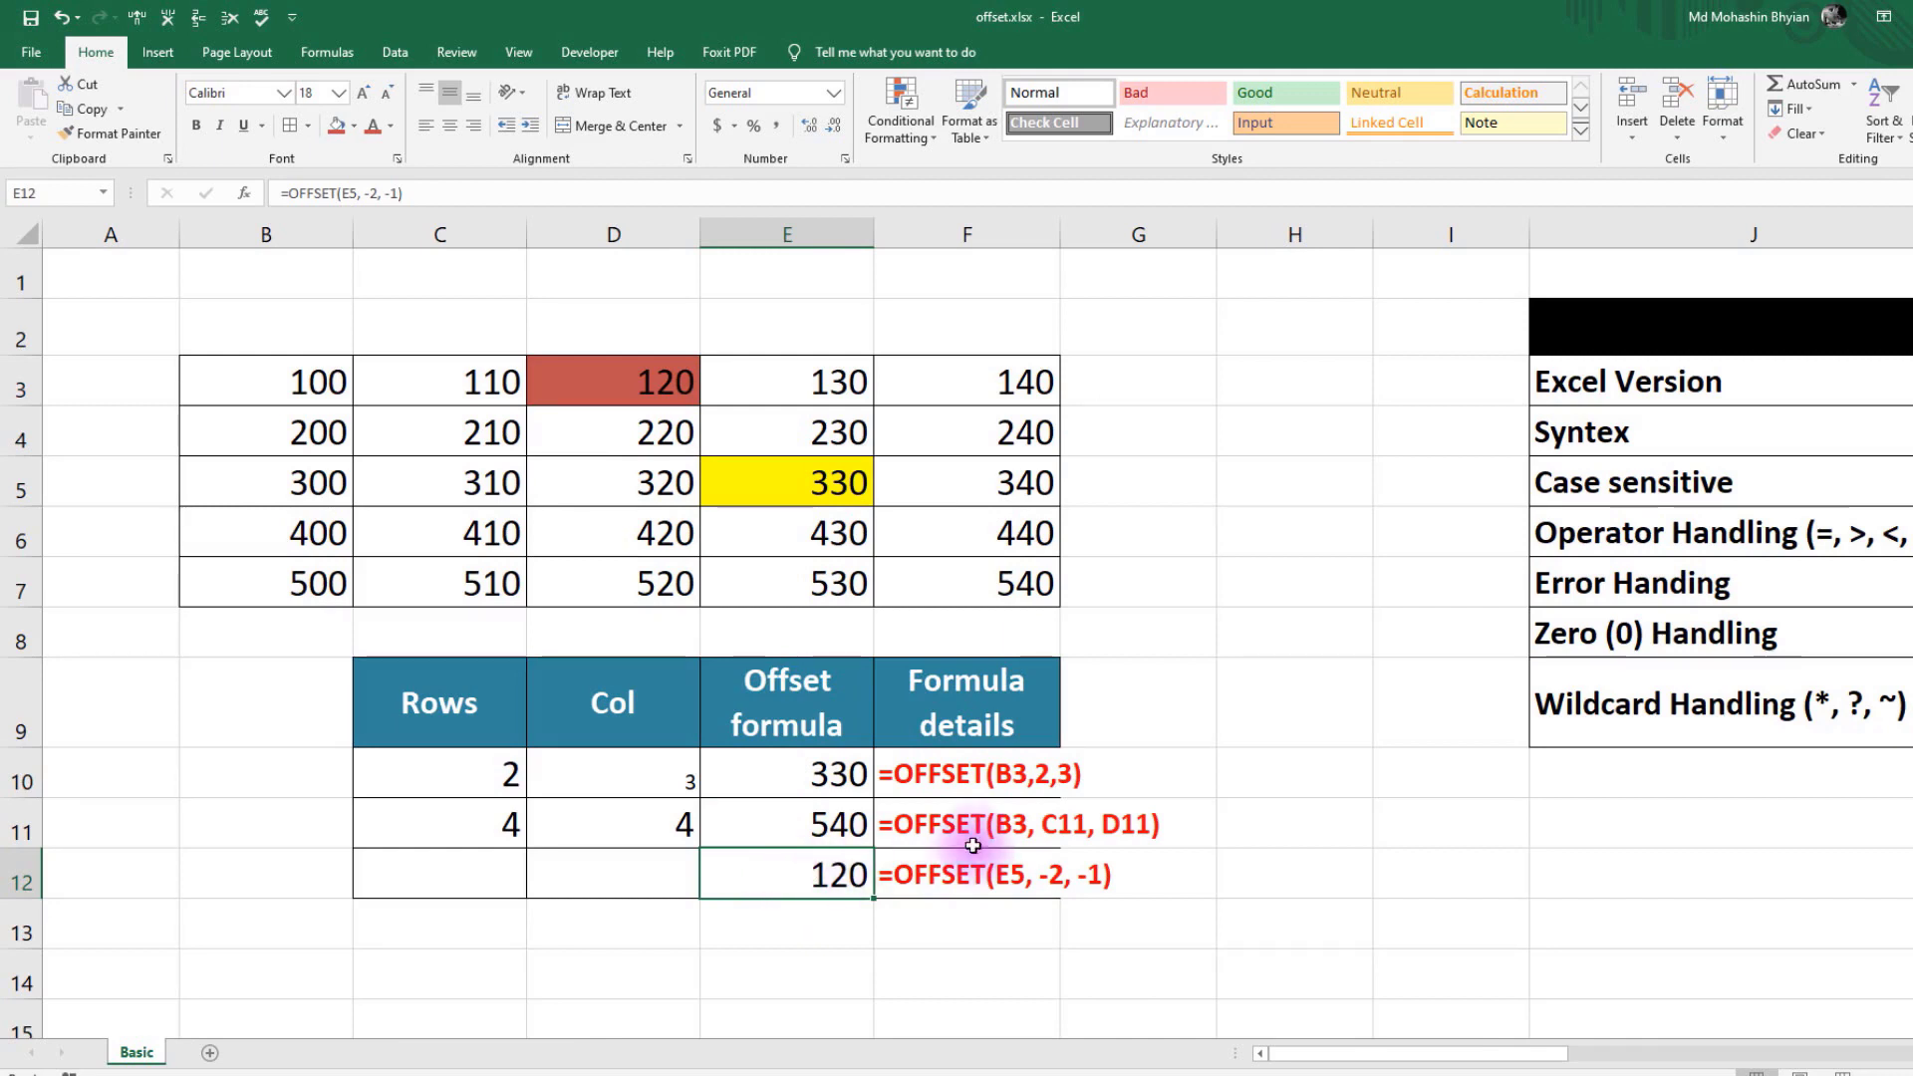
{"action": "left_click", "coordinate": [840, 781]}
{"action": "double_click", "coordinate": [841, 781]}
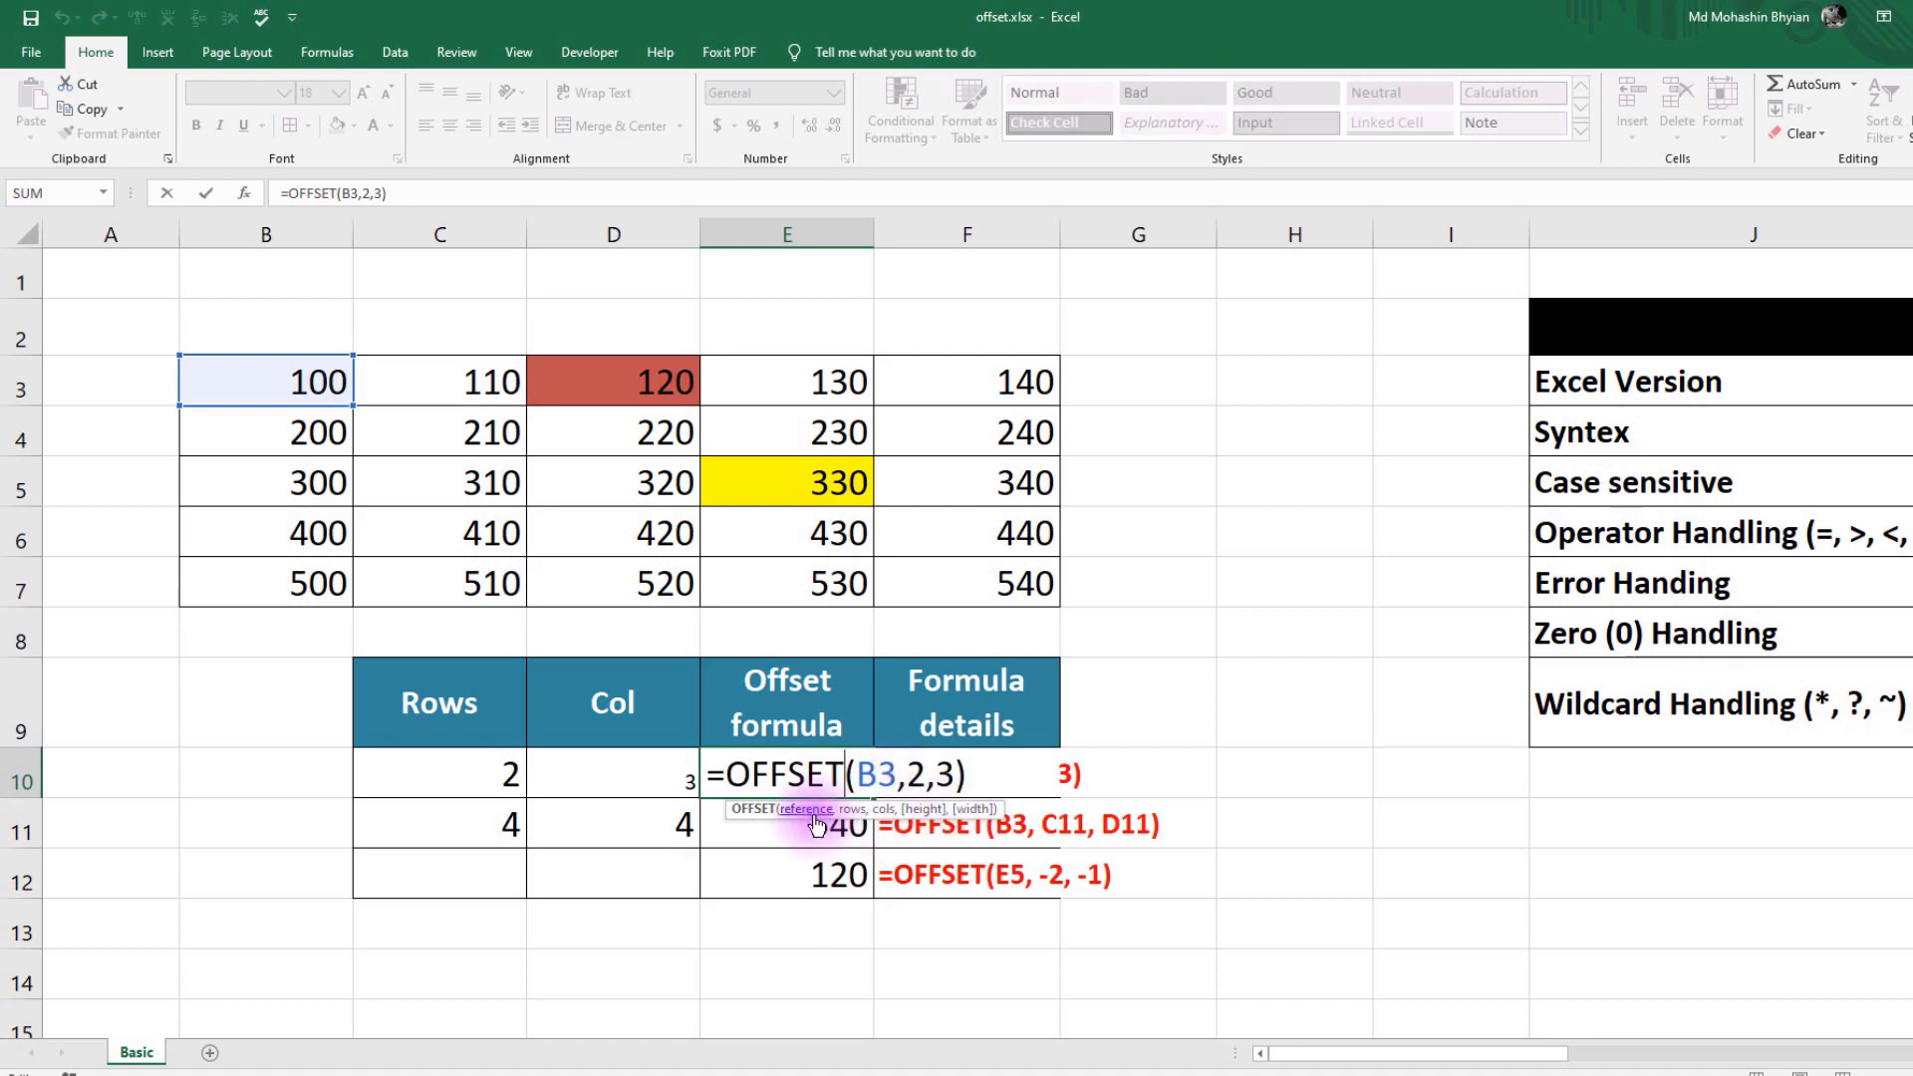
{"action": "left_click", "coordinate": [859, 812]}
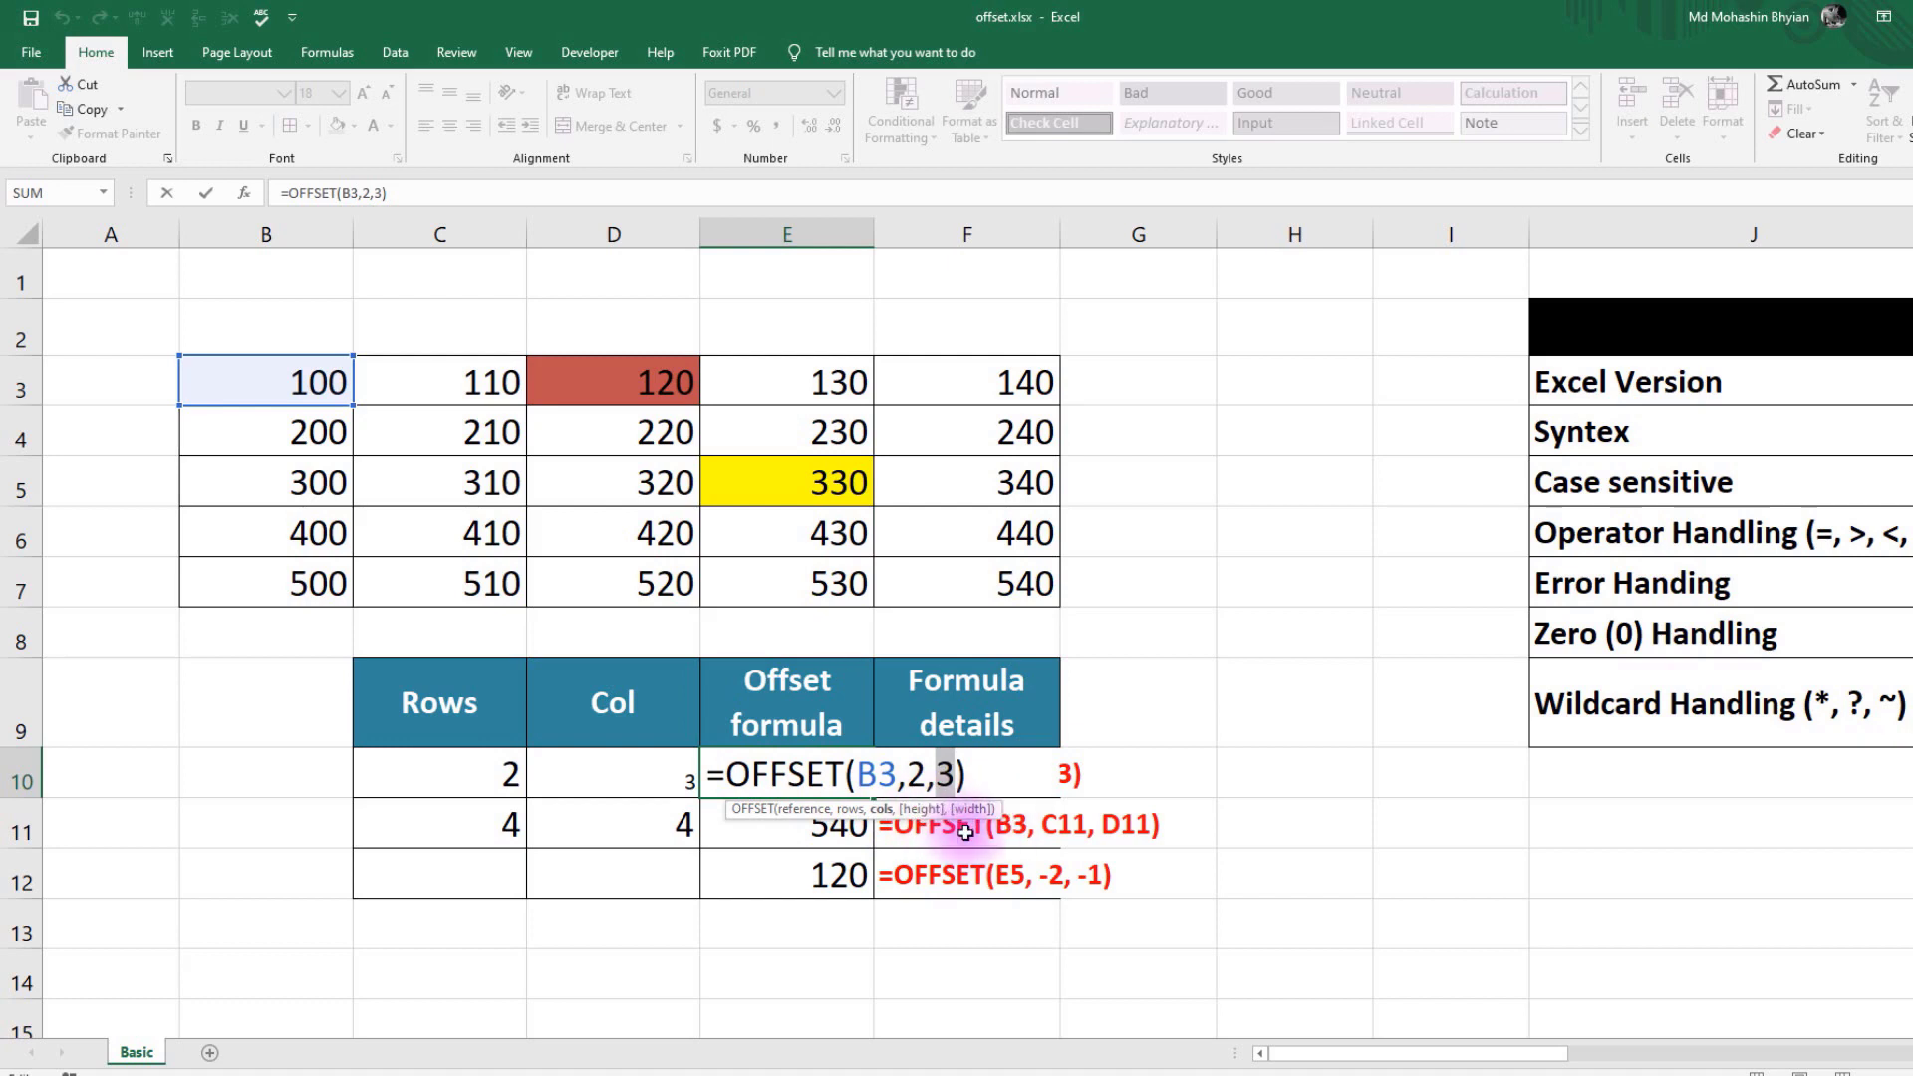
{"action": "key", "text": "ctrl+Return"}
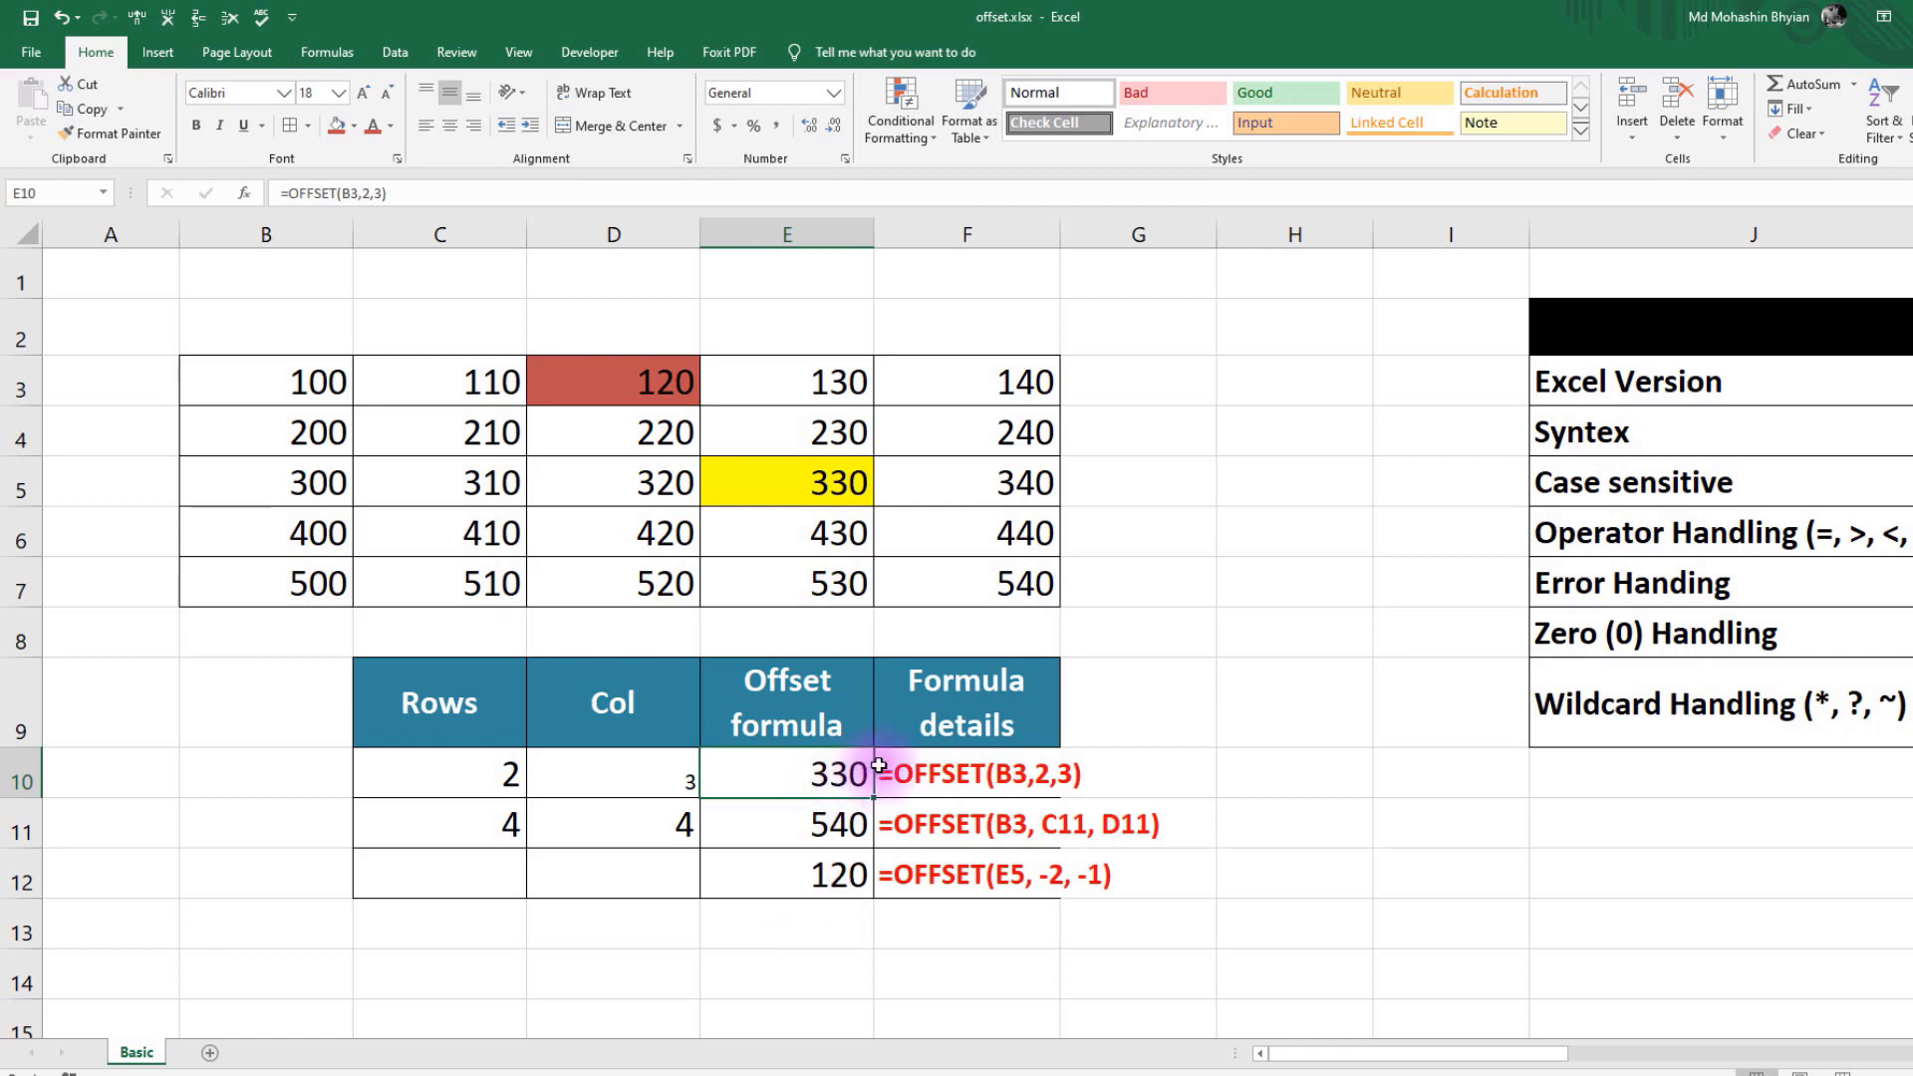
{"action": "left_click", "coordinate": [645, 387]}
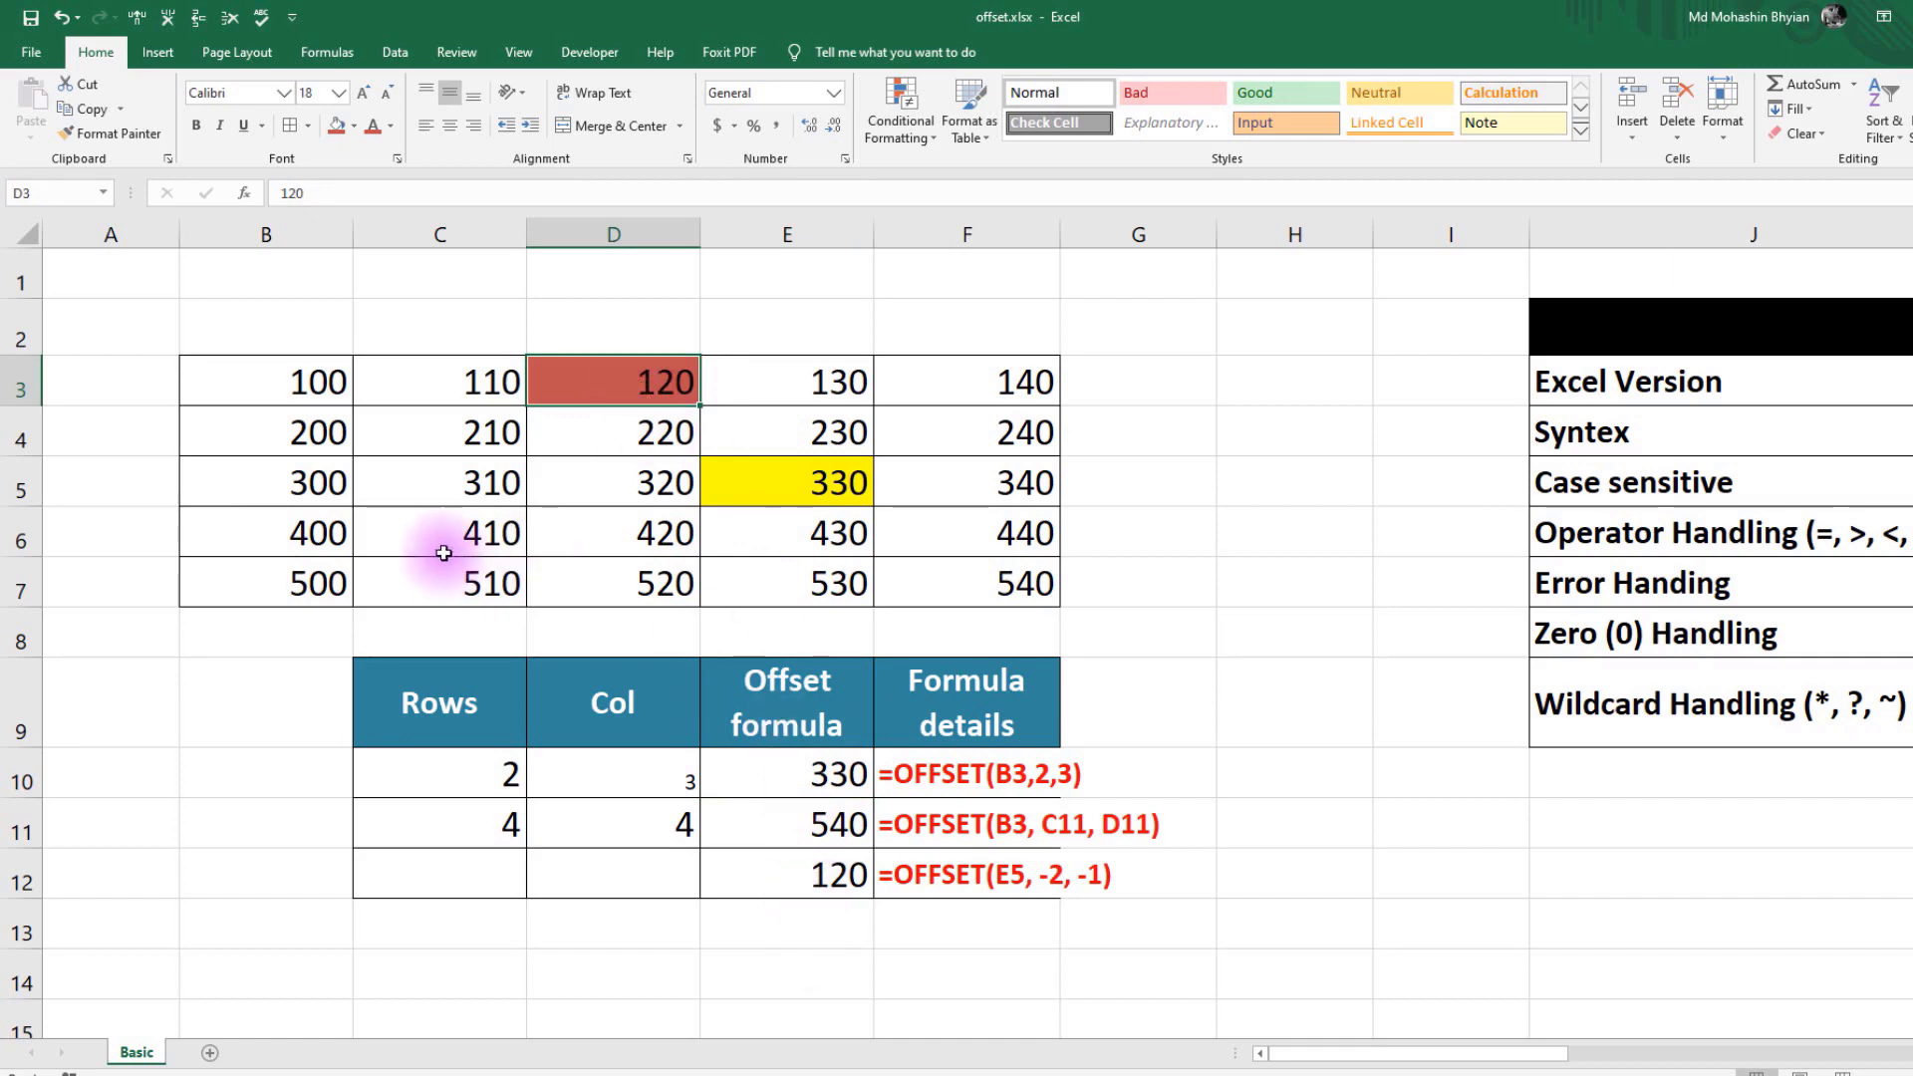
{"action": "left_click", "coordinate": [317, 389]}
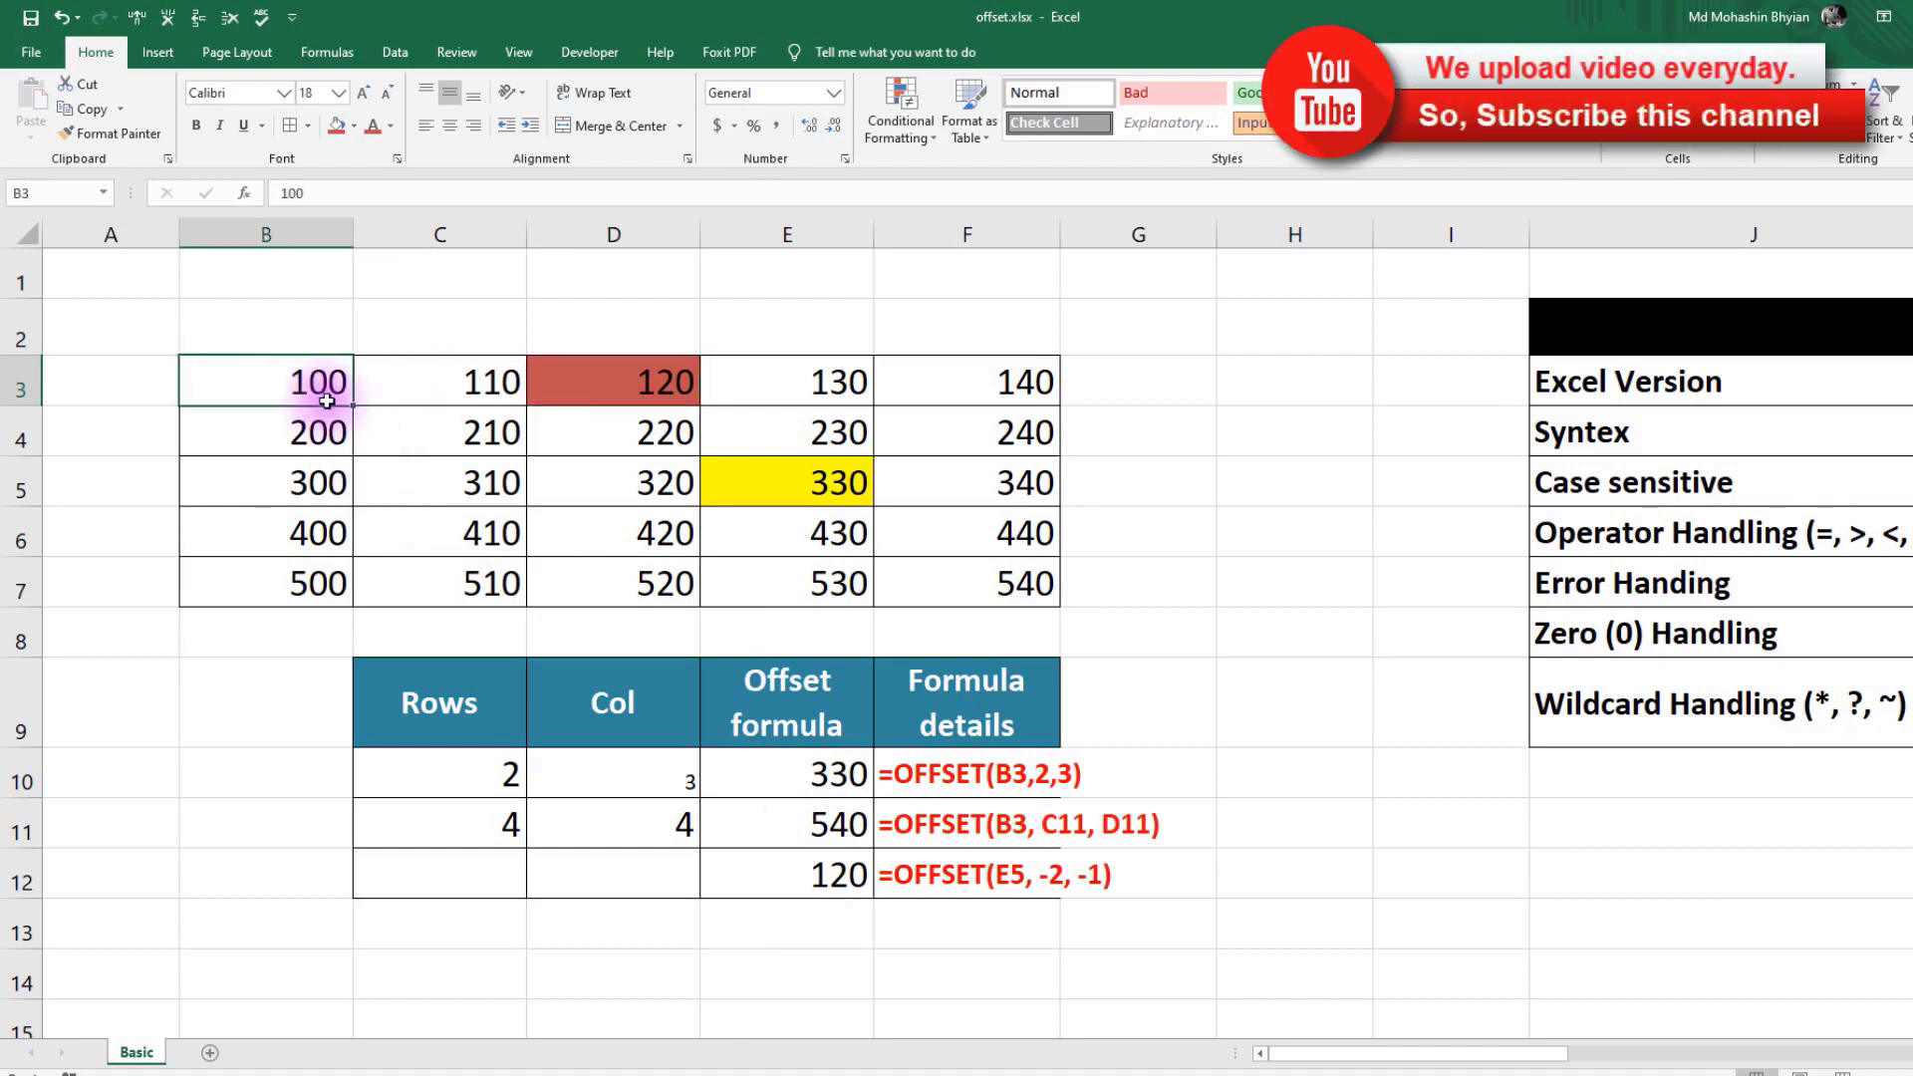
- Highlight the range E5:F7 in the data table with a yellow fill
{"action": "left_click", "coordinate": [809, 485]}
{"action": "left_click_drag", "start_coordinate": [810, 486], "coordinate": [974, 577]}
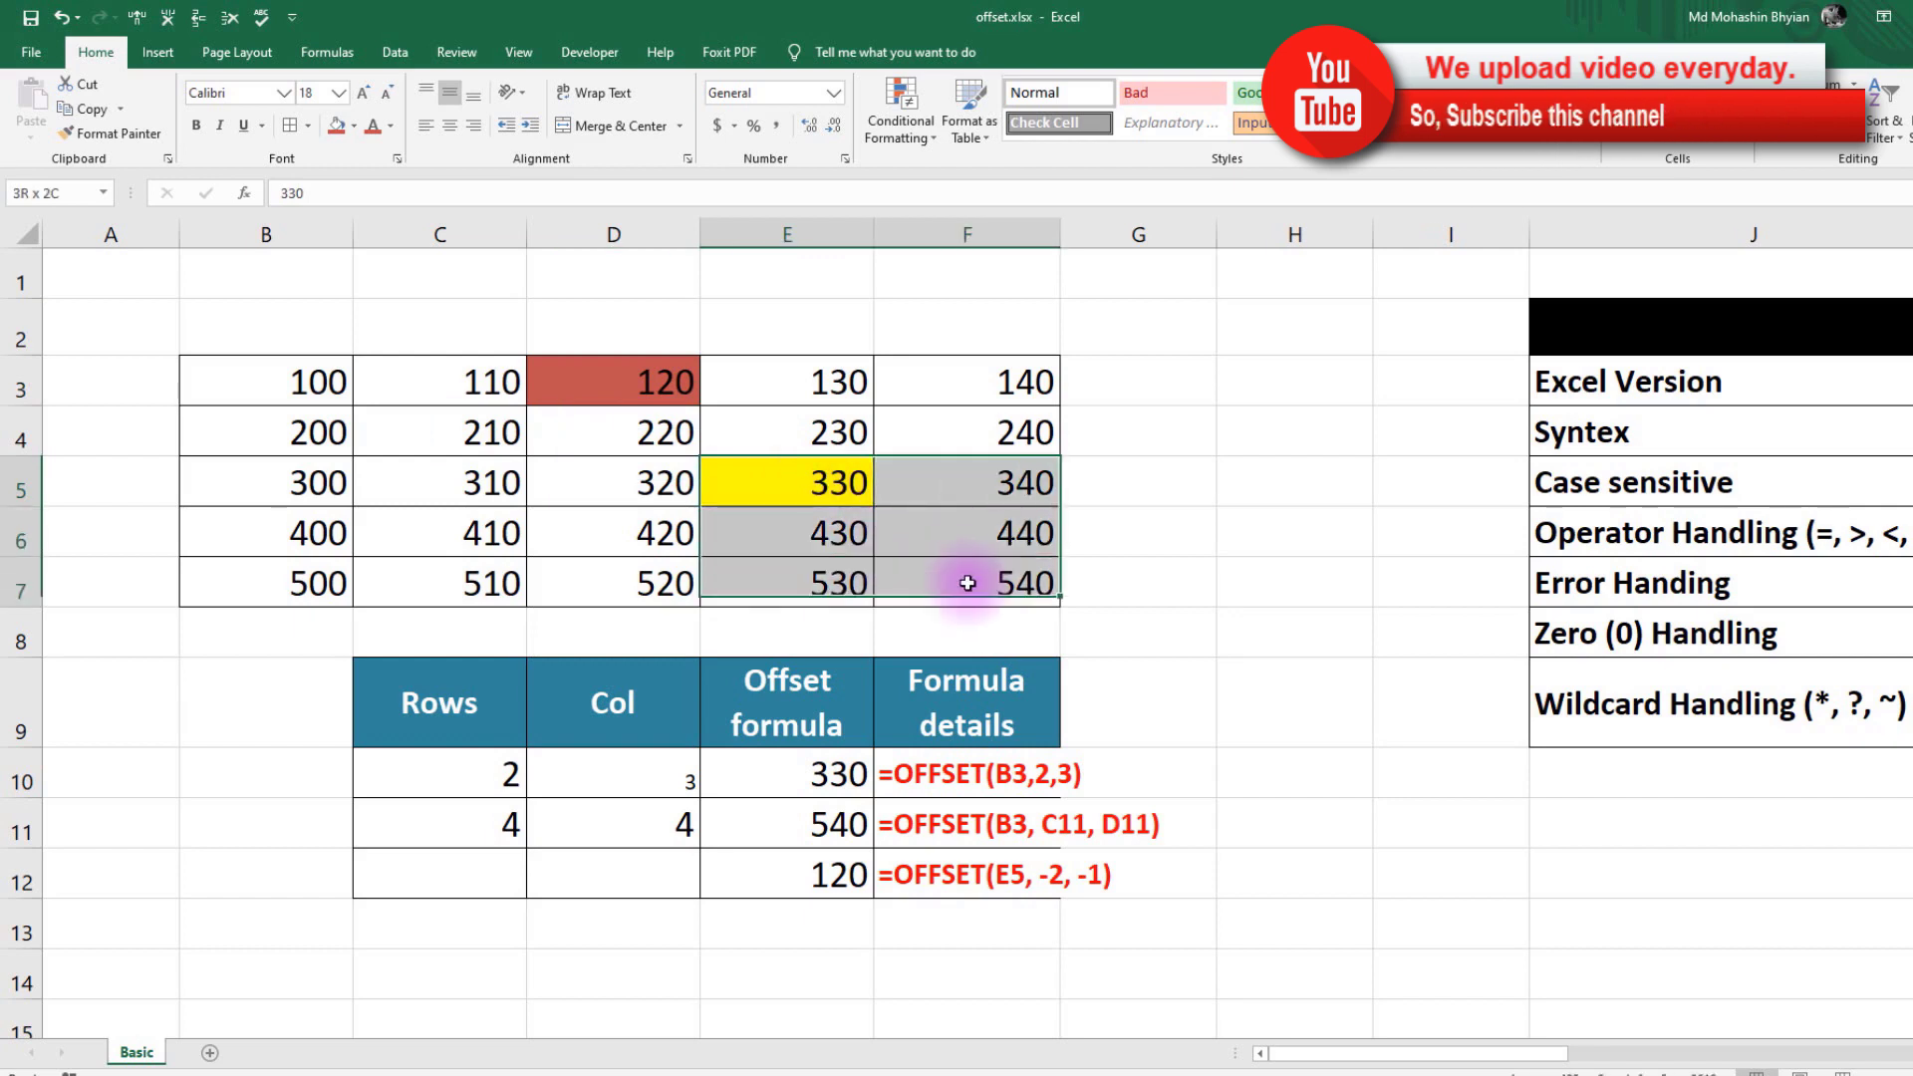
{"action": "left_click", "coordinate": [355, 127]}
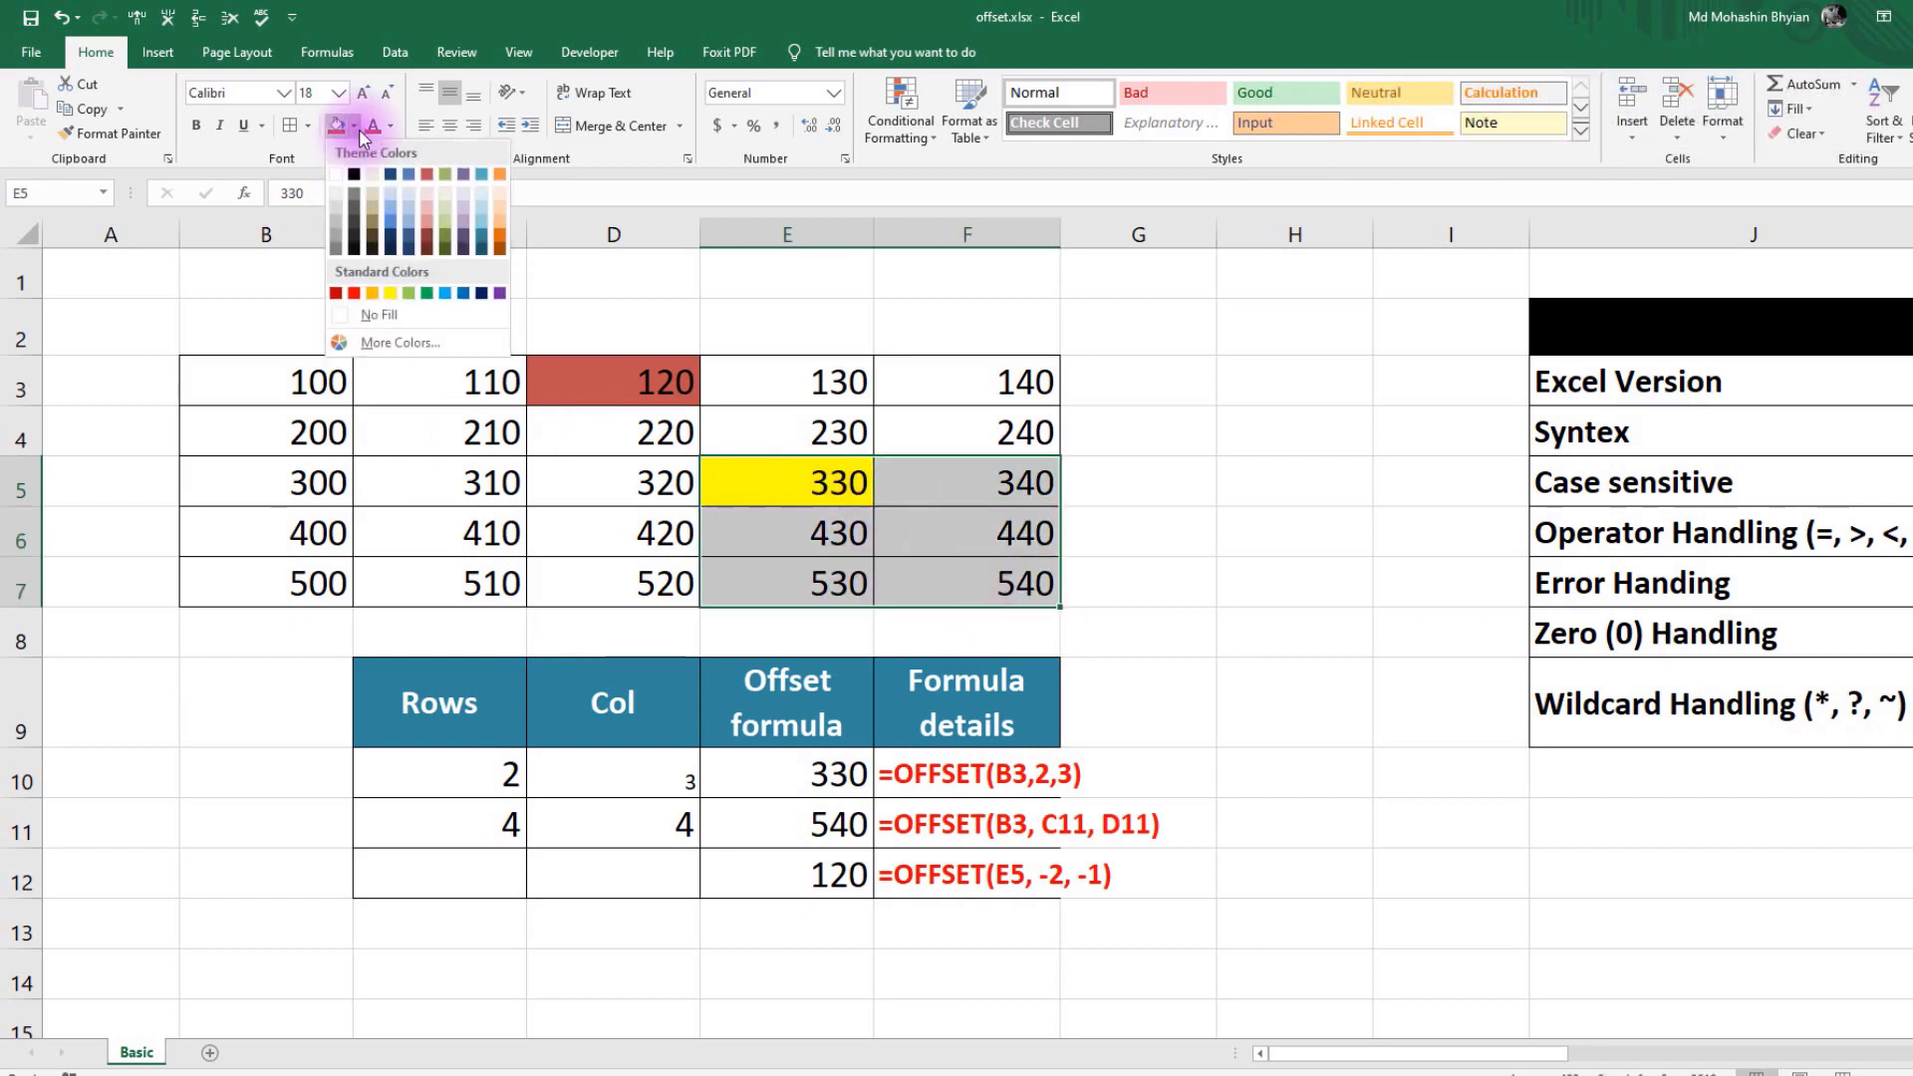
{"action": "left_click", "coordinate": [387, 305]}
{"action": "mouse_move", "coordinate": [832, 507]}
{"action": "left_mouse_down"}
{"action": "mouse_move", "coordinate": [918, 499]}
{"action": "mouse_move", "coordinate": [973, 577]}
{"action": "left_mouse_up"}
- Enter an OFFSET formula in E13 with a height of 3 and a width of 2: =OFFSET(B3, 2, 3, 3,2)
{"action": "left_click", "coordinate": [800, 918]}
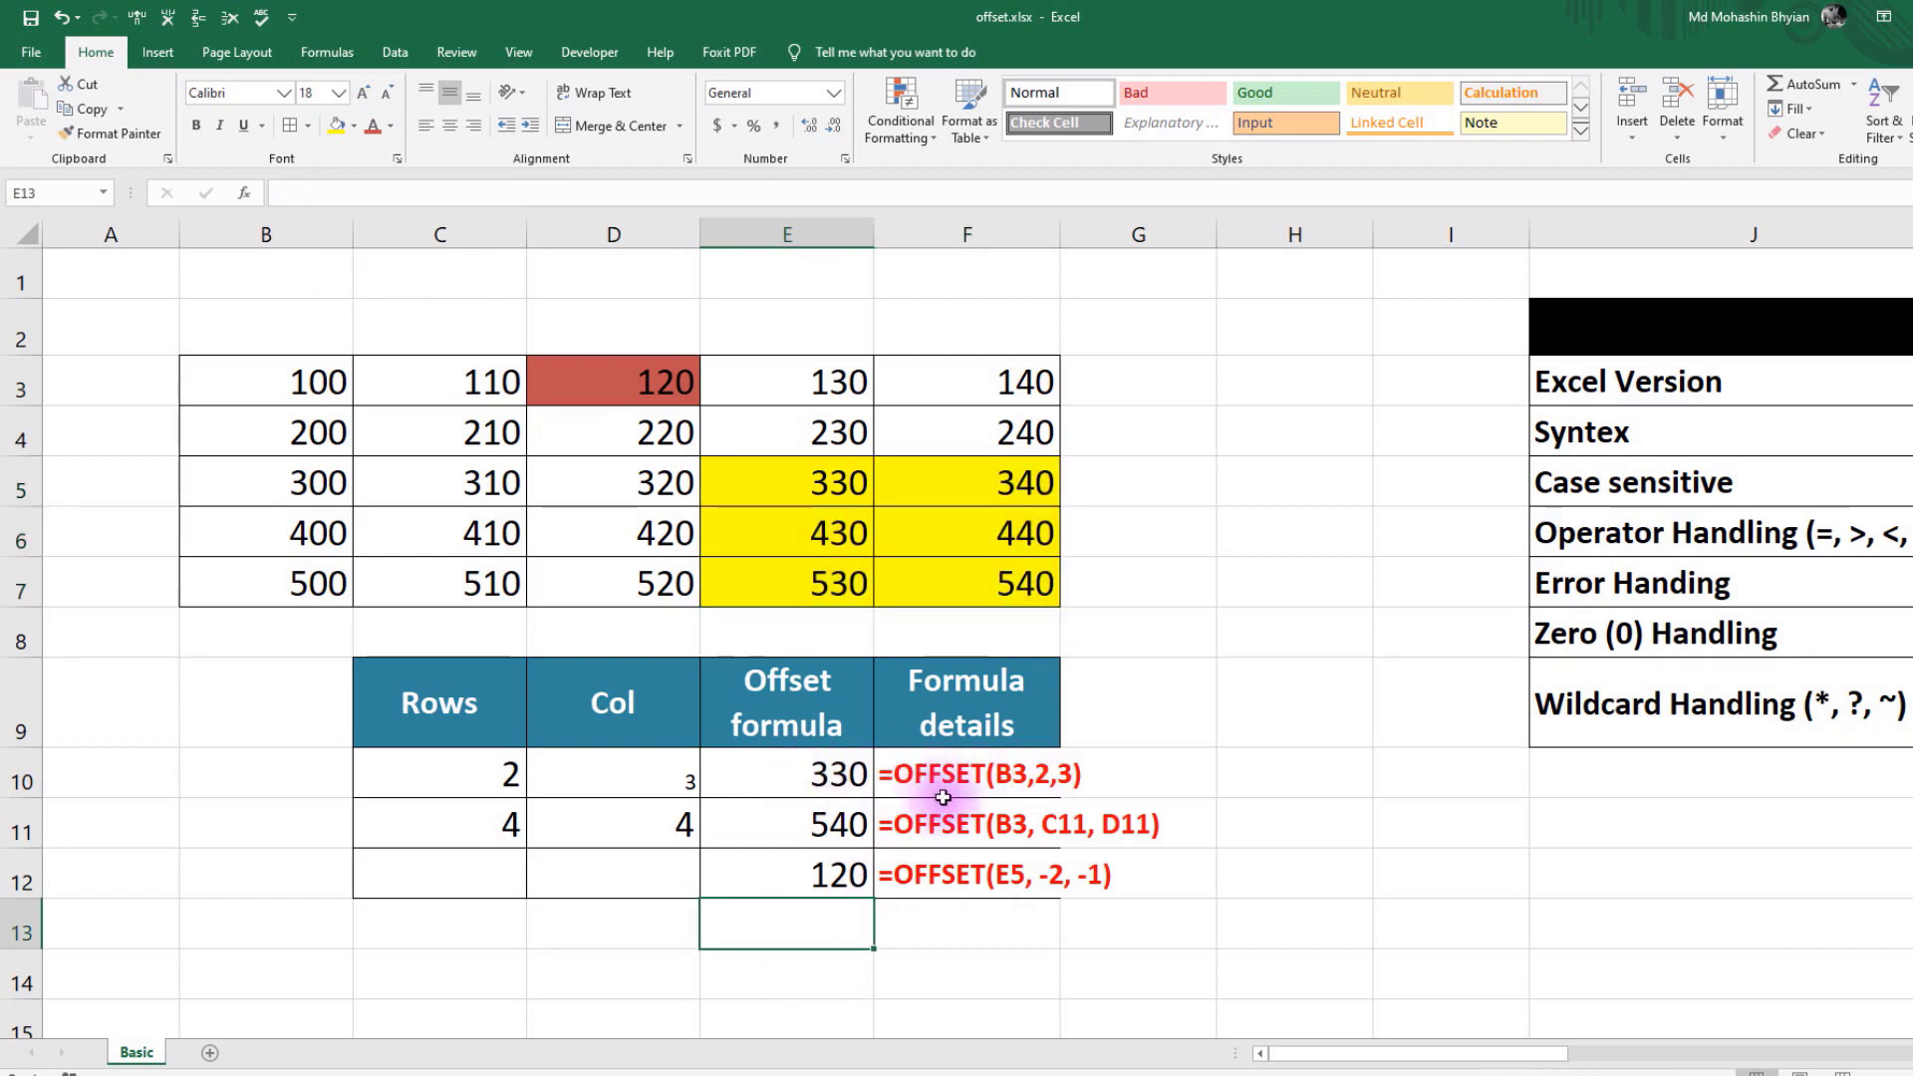
{"action": "type", "text": "="}
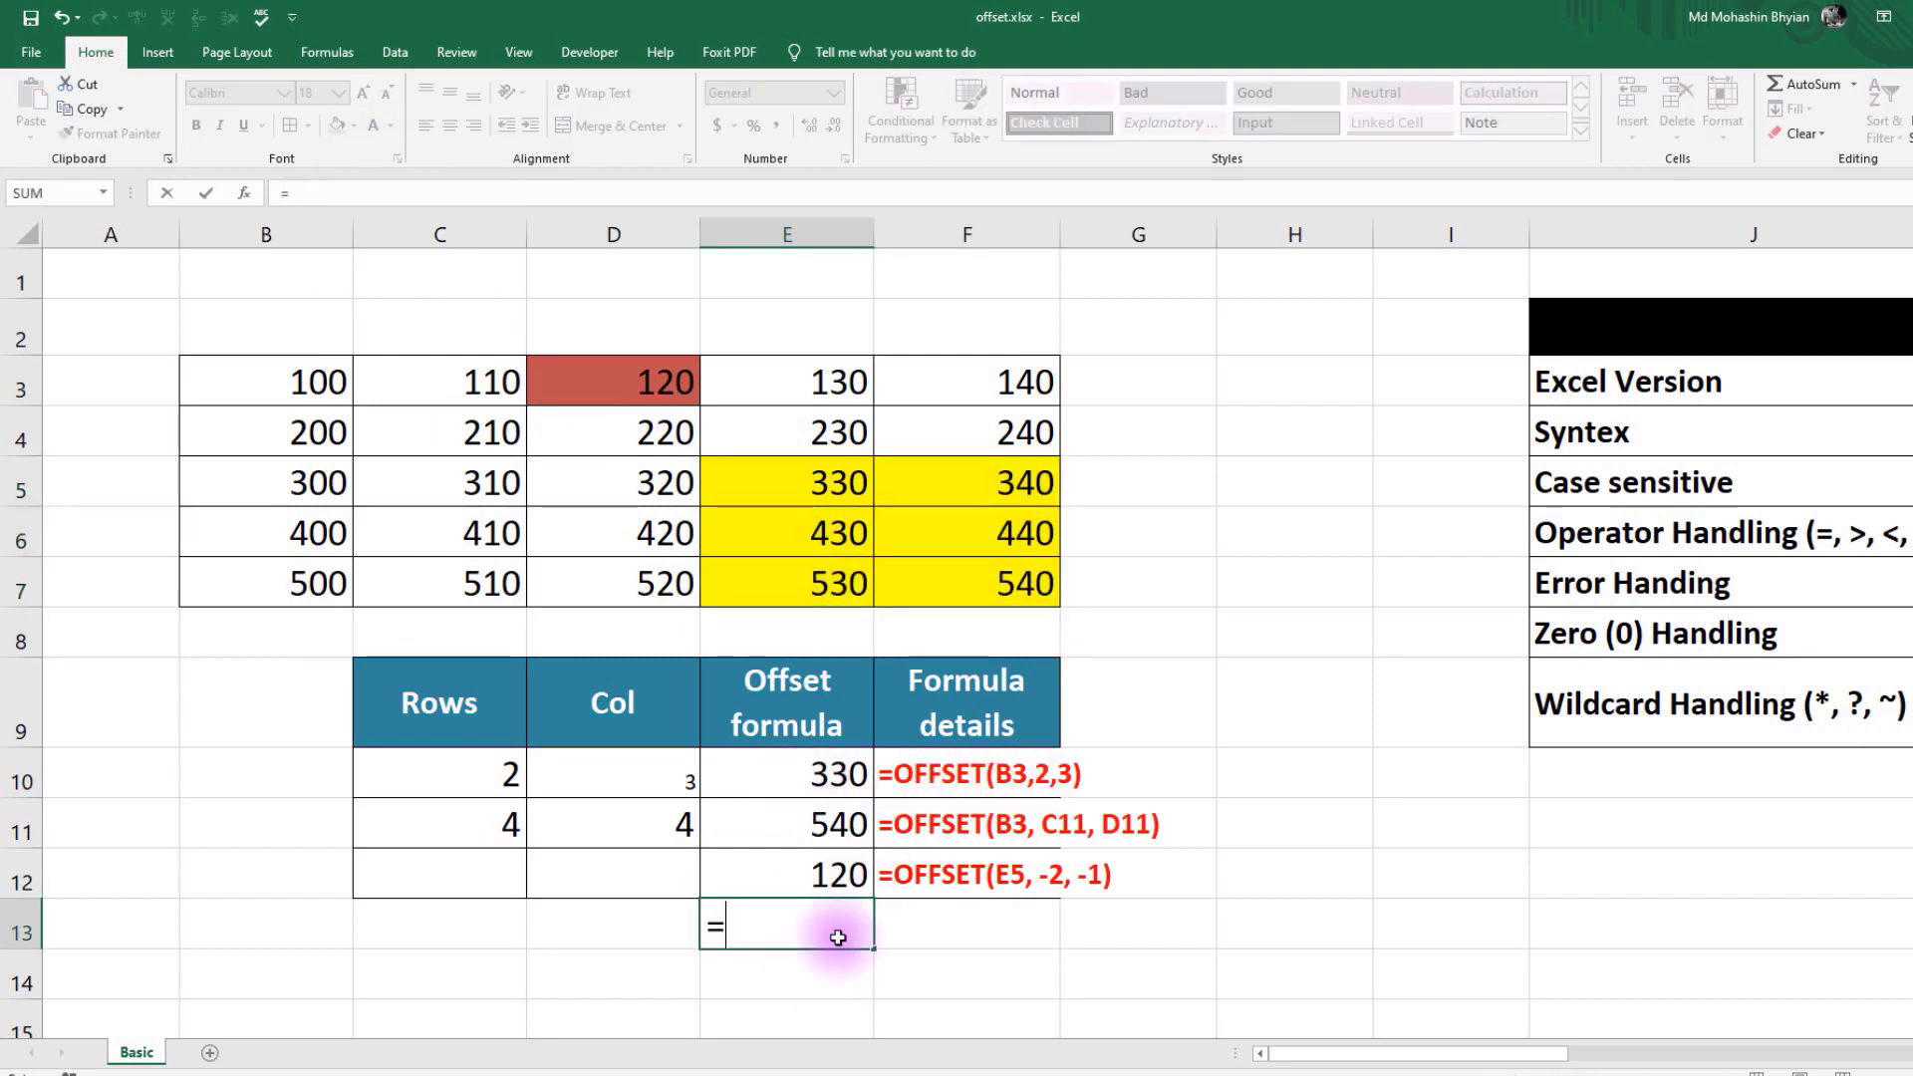
{"action": "type", "text": "offse"}
{"action": "key", "text": "Tab"}
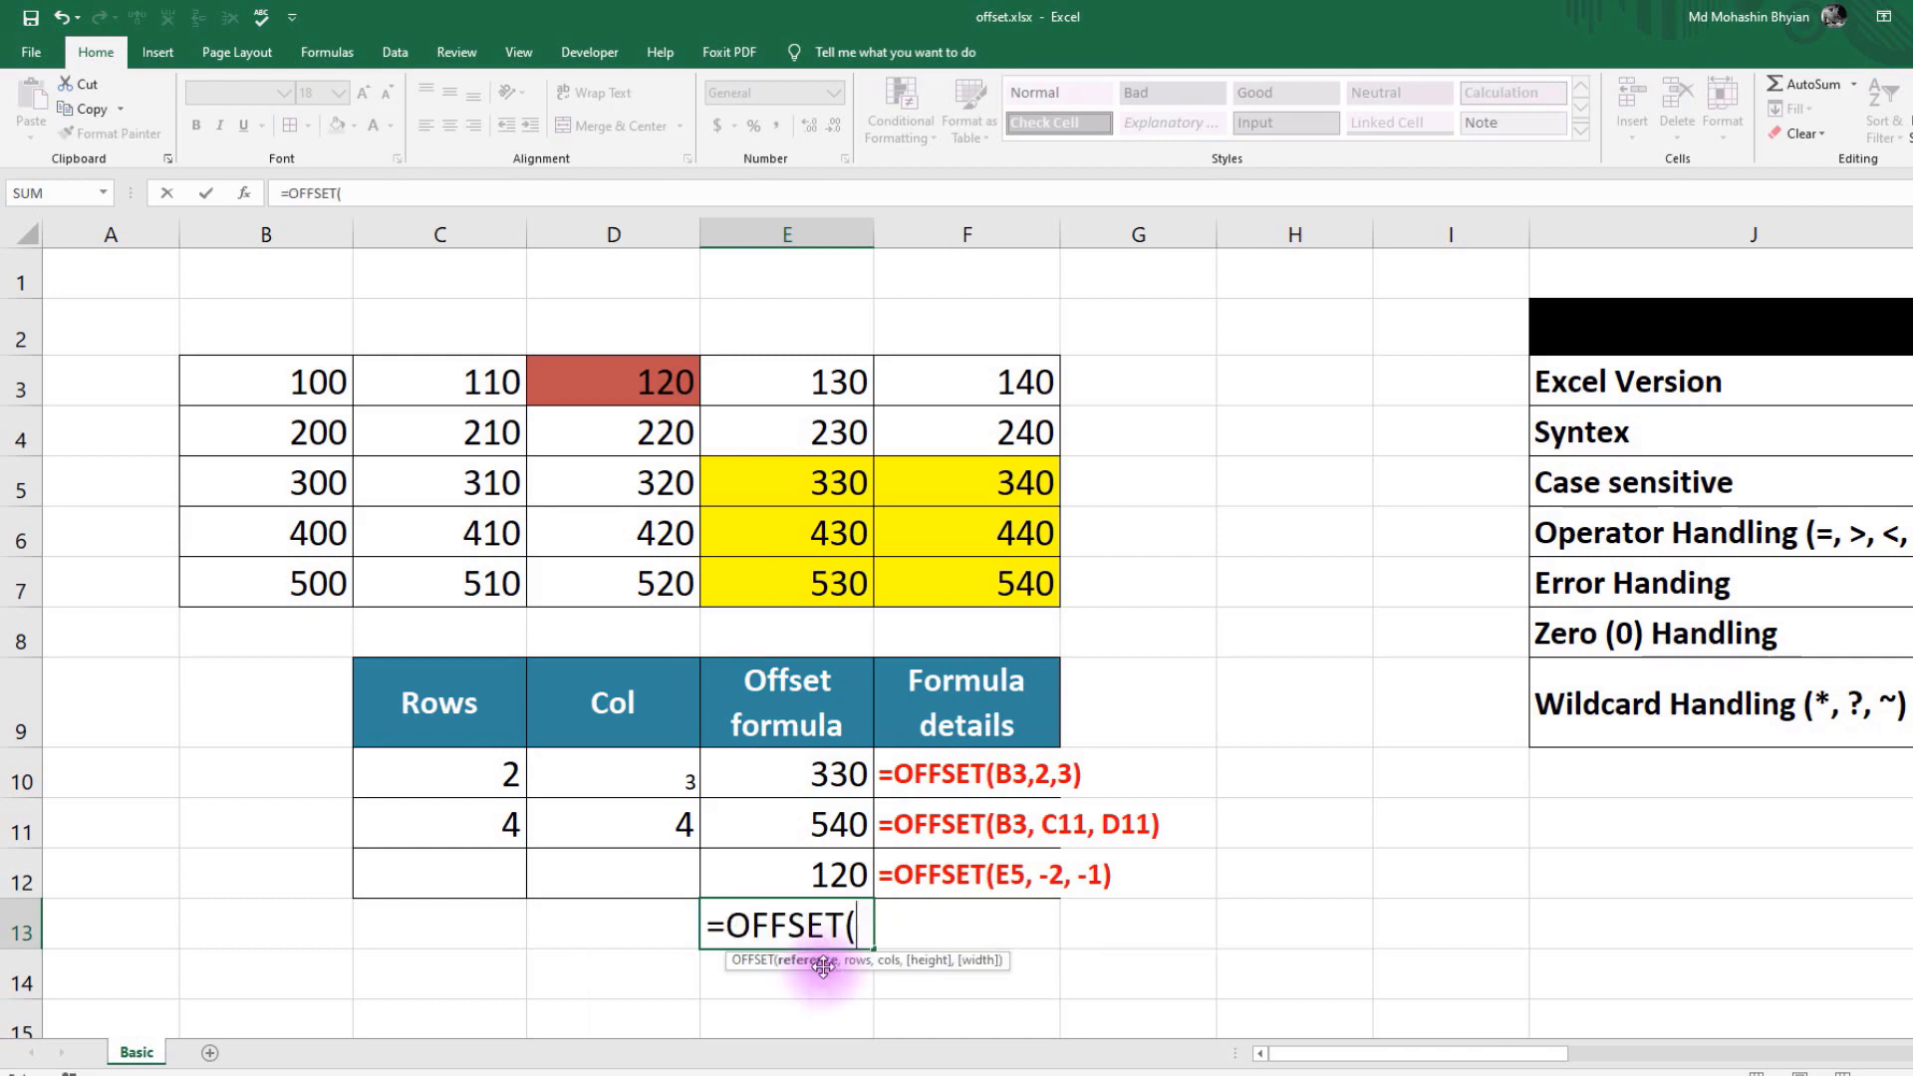
{"action": "left_click", "coordinate": [287, 383]}
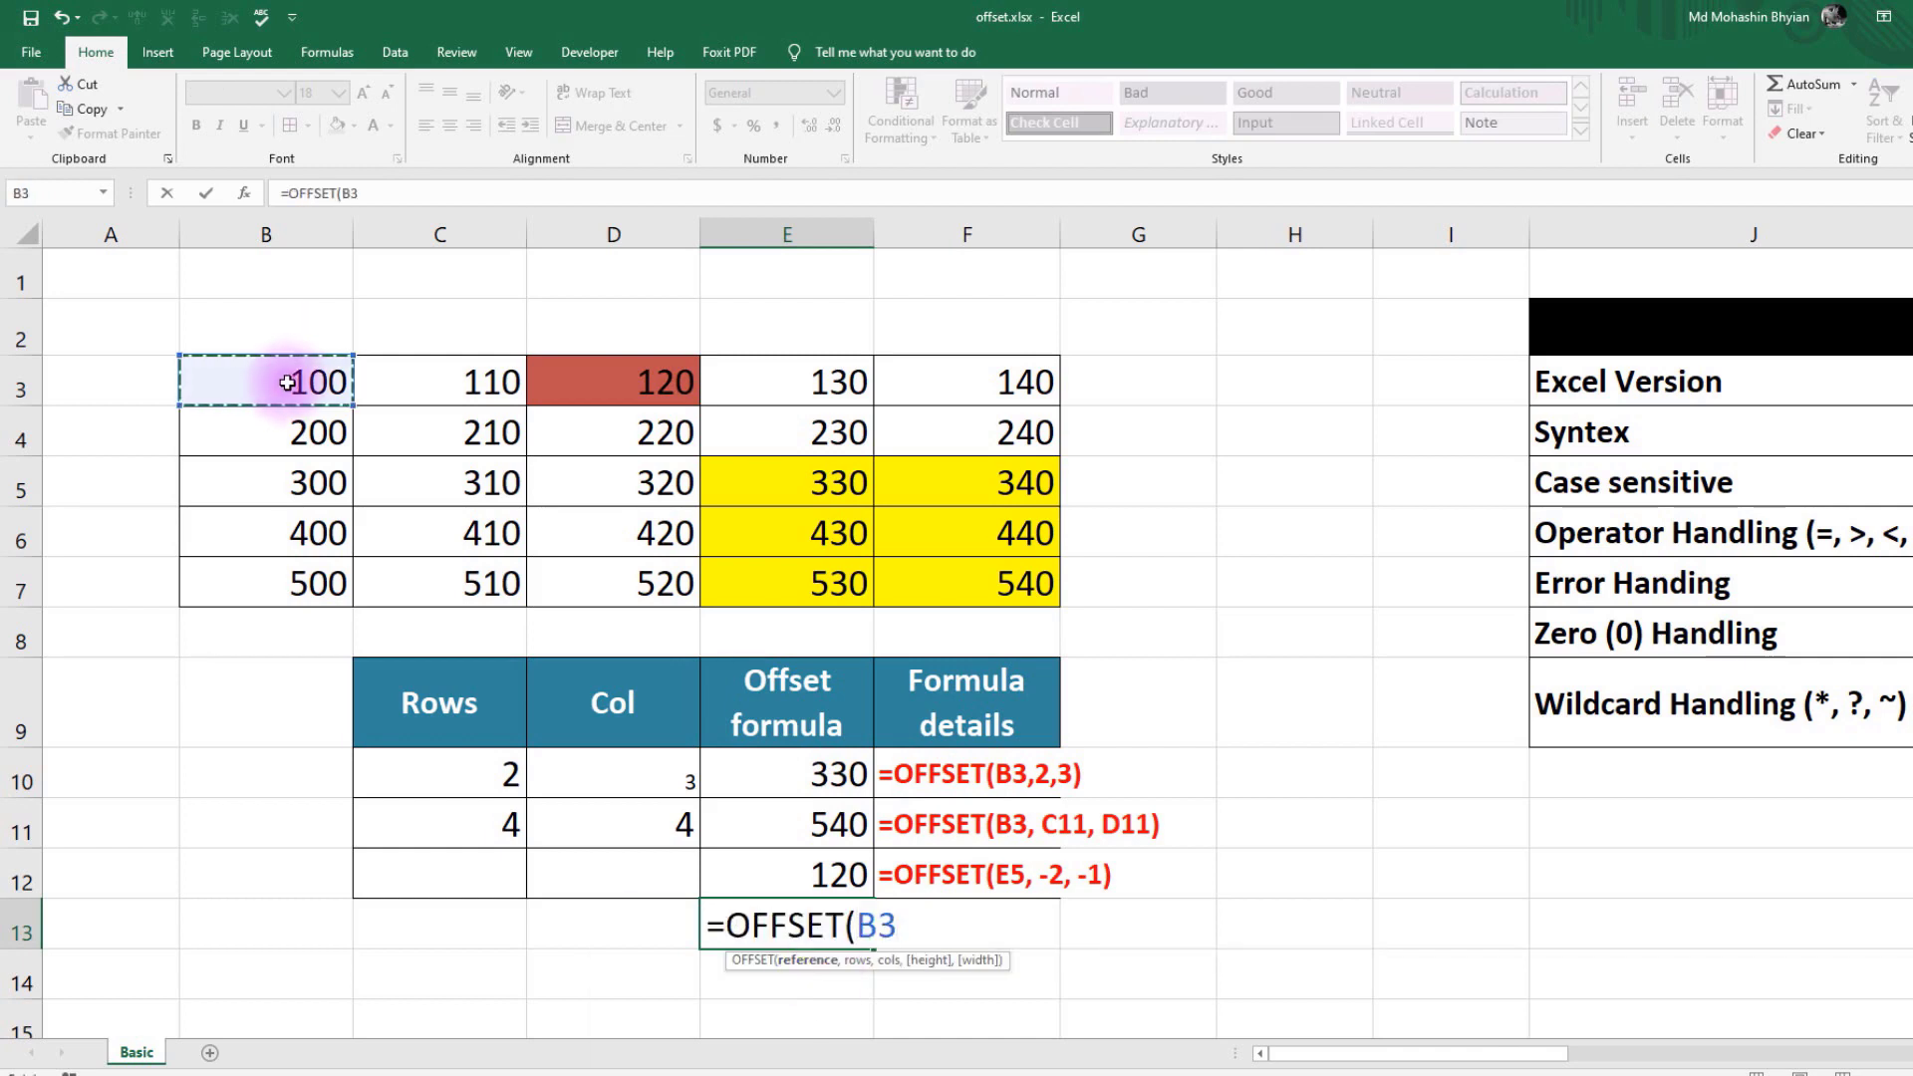
{"action": "type", "text": ","}
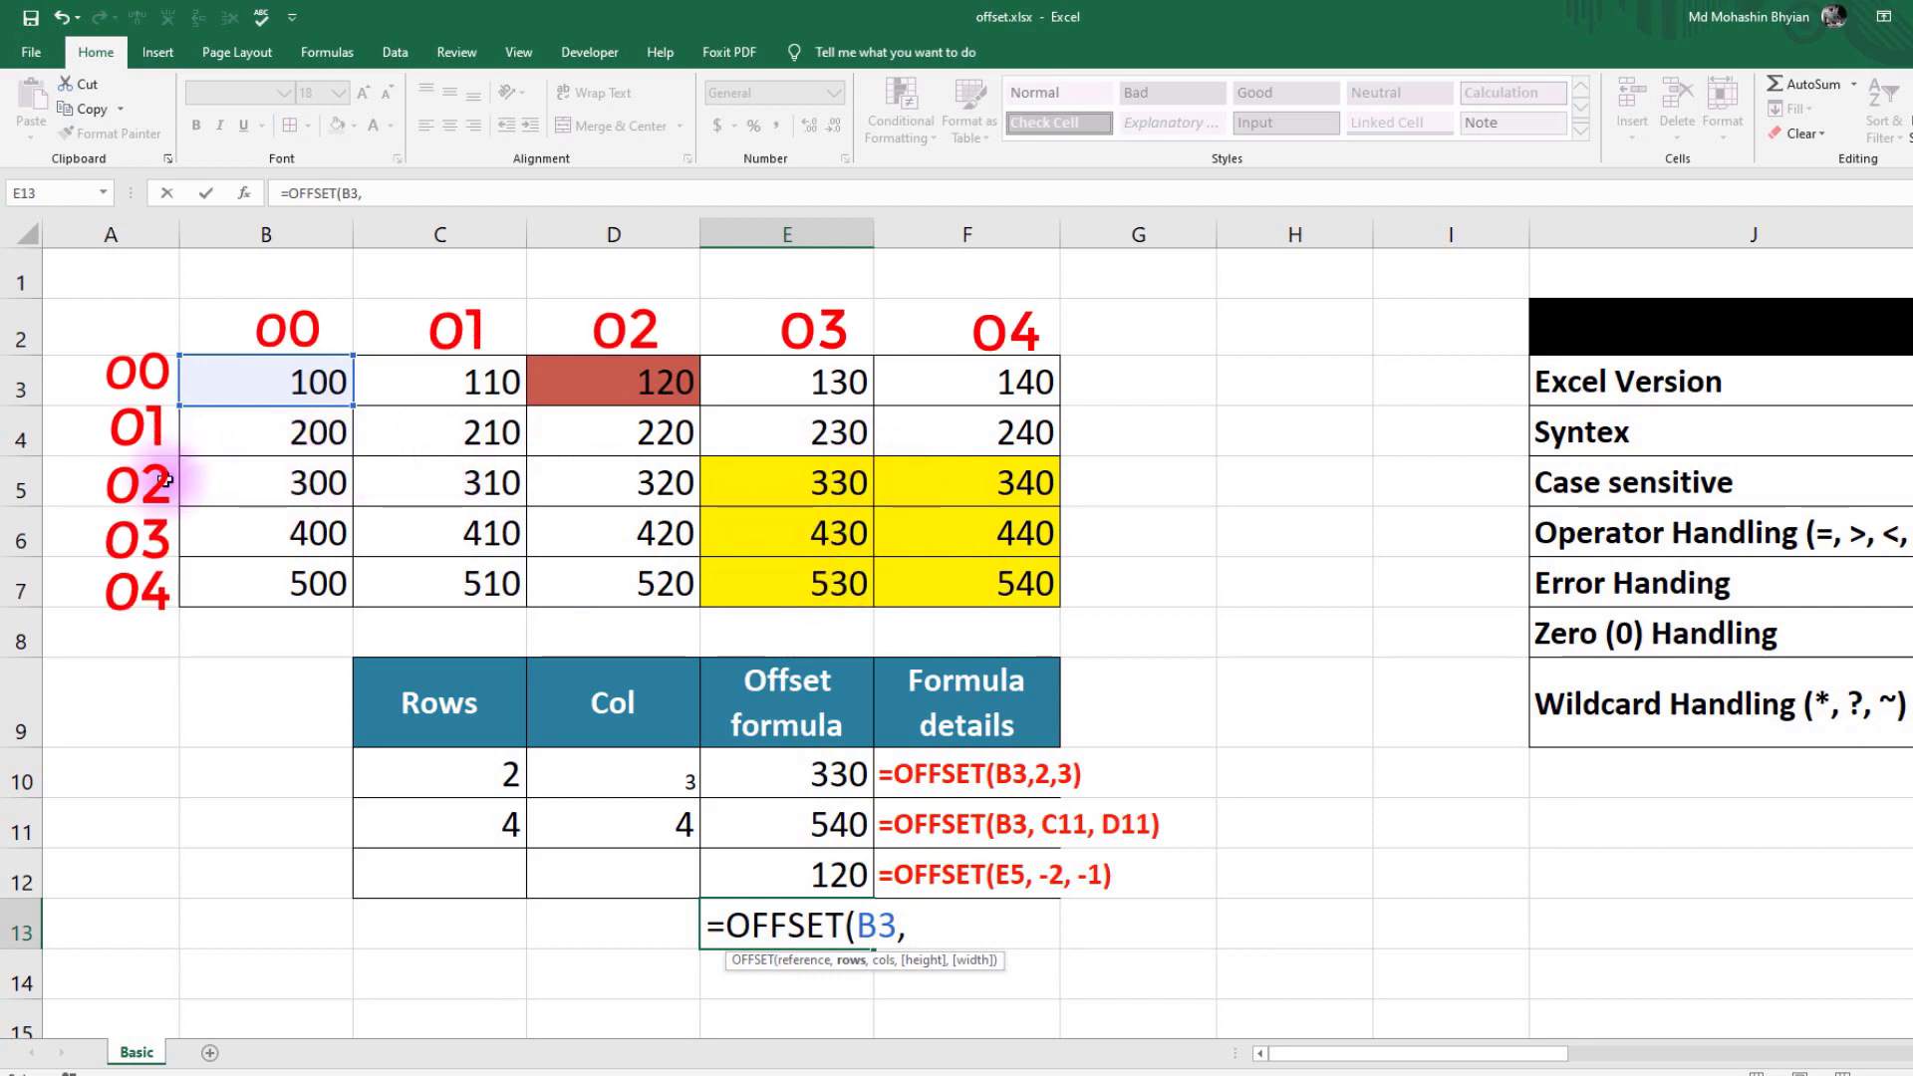
{"action": "type", "text": "2,"}
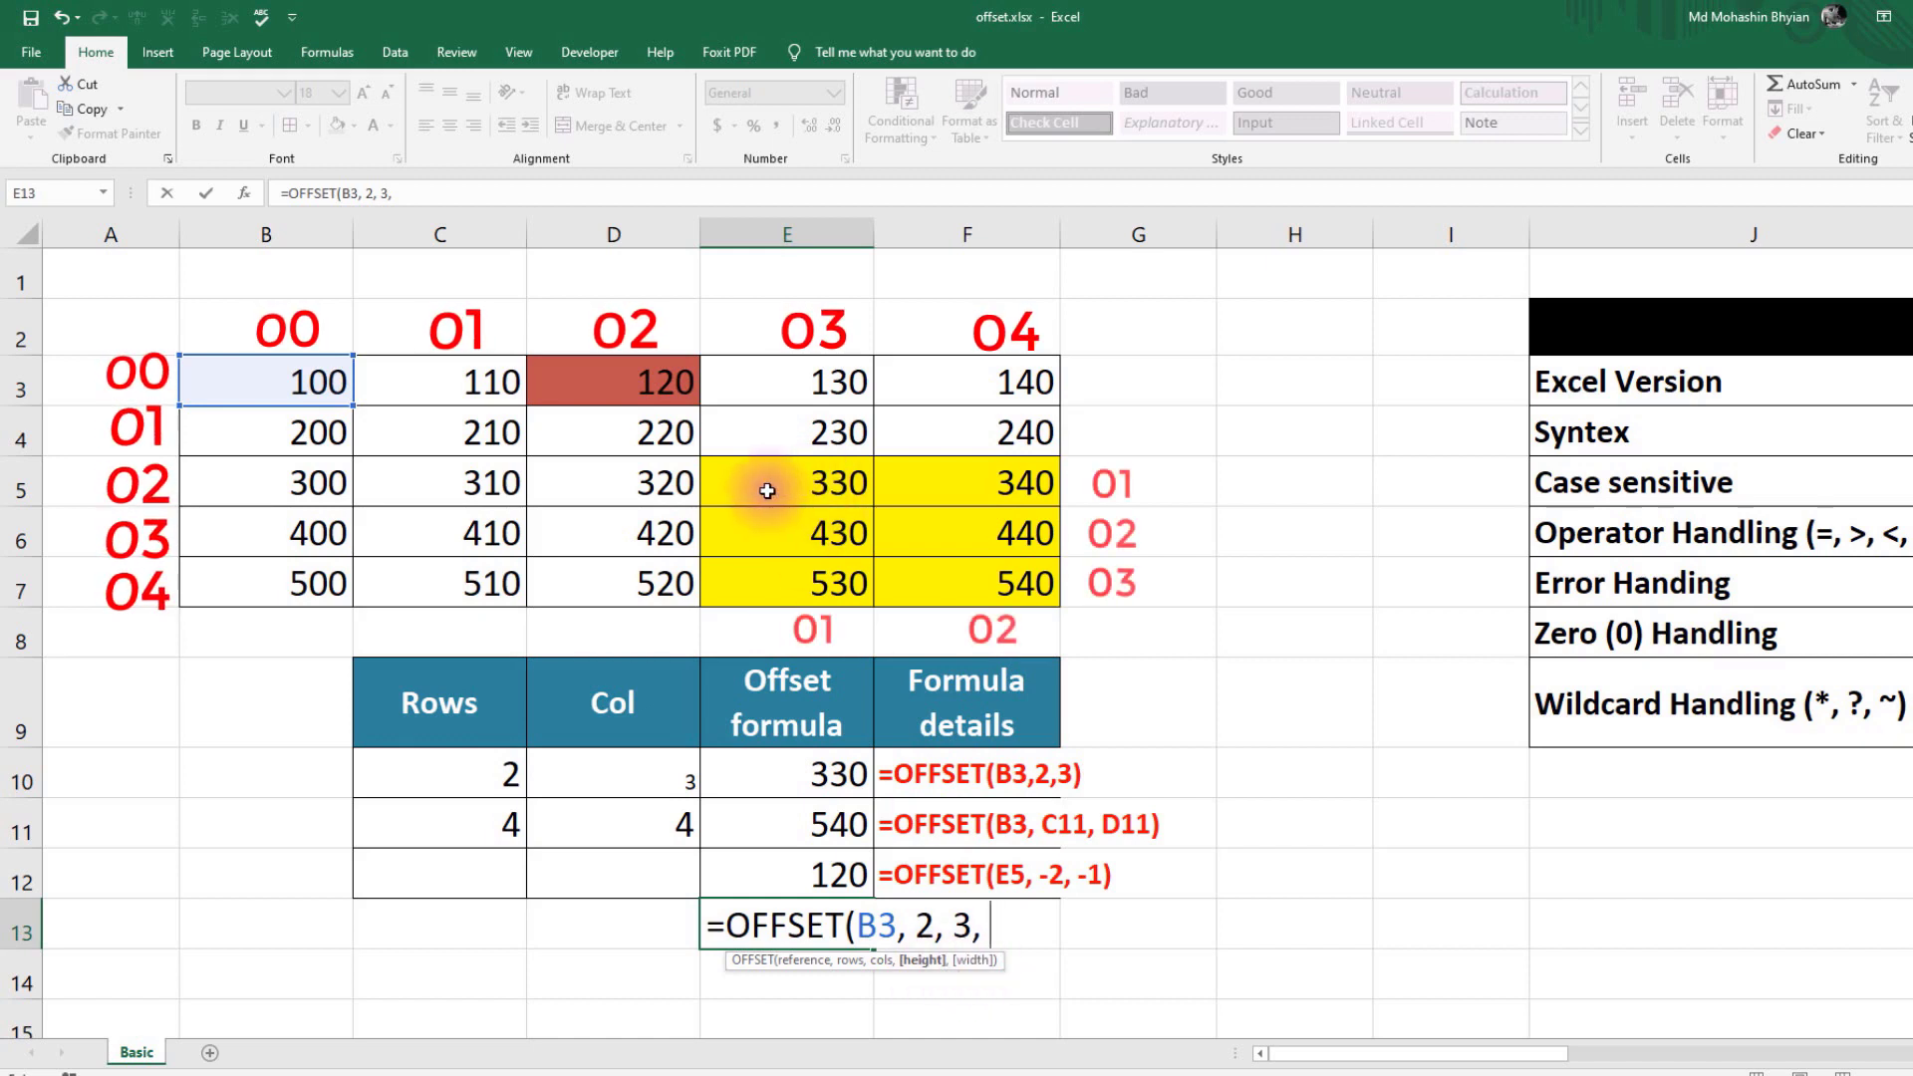
{"action": "type", "text": "3,"}
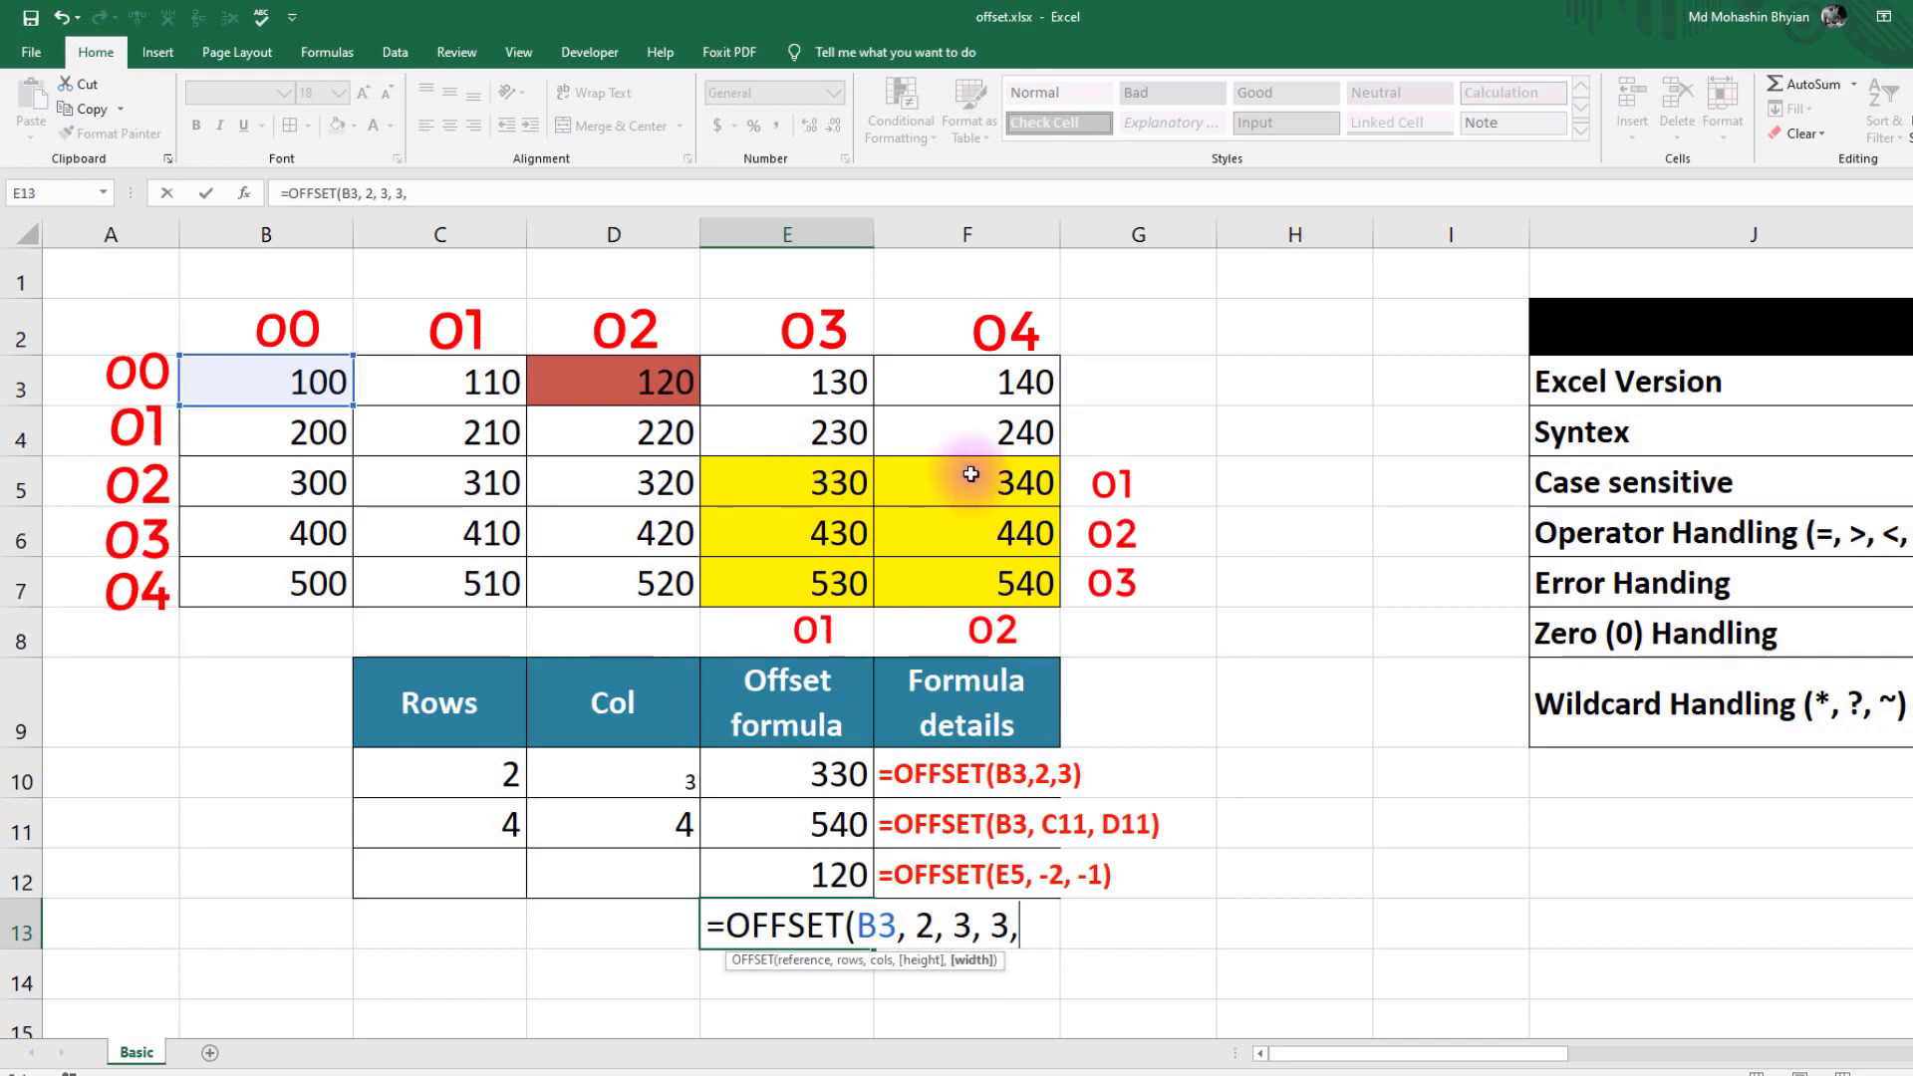
{"action": "type", "text": "2)"}
{"action": "key", "text": "Return"}
- Evaluate the OFFSET formula in E13 in place to inspect its array, and restore the original formula
{"action": "left_click", "coordinate": [753, 925]}
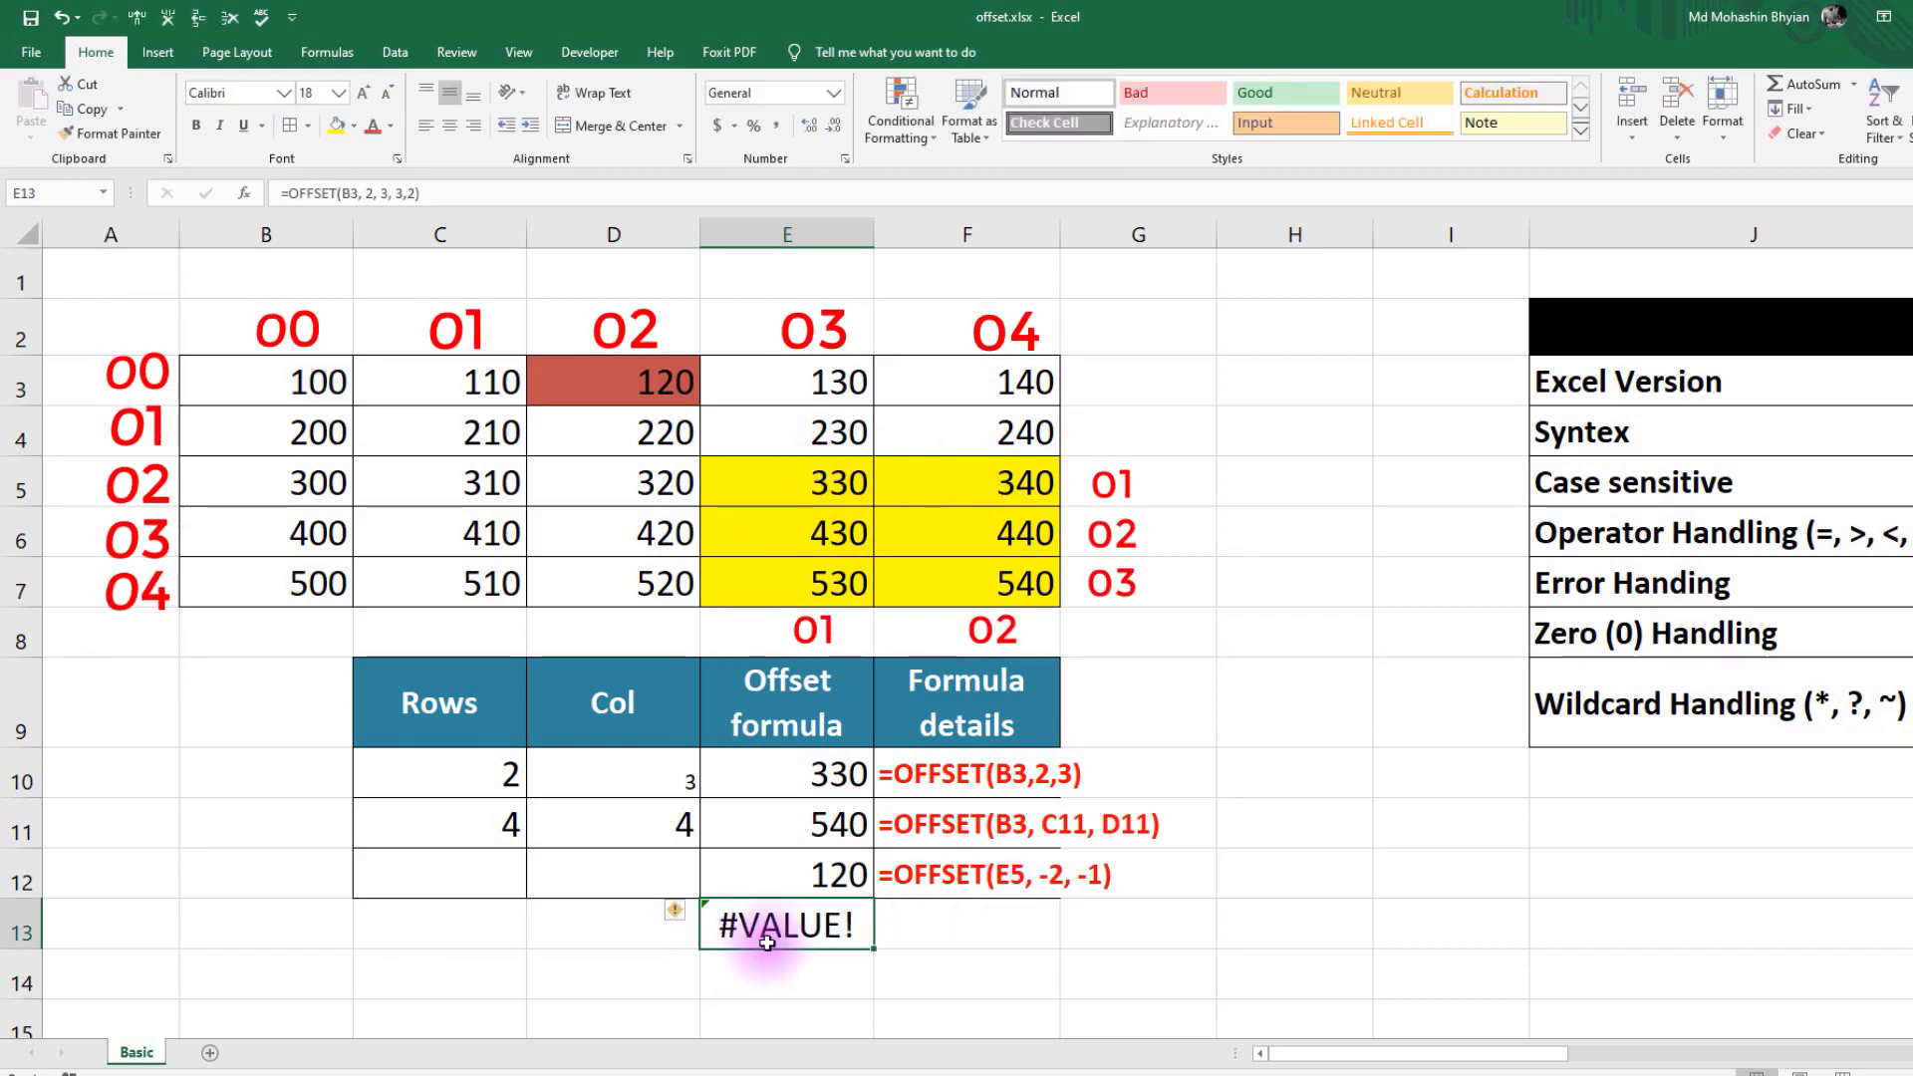
{"action": "double_click", "coordinate": [824, 929]}
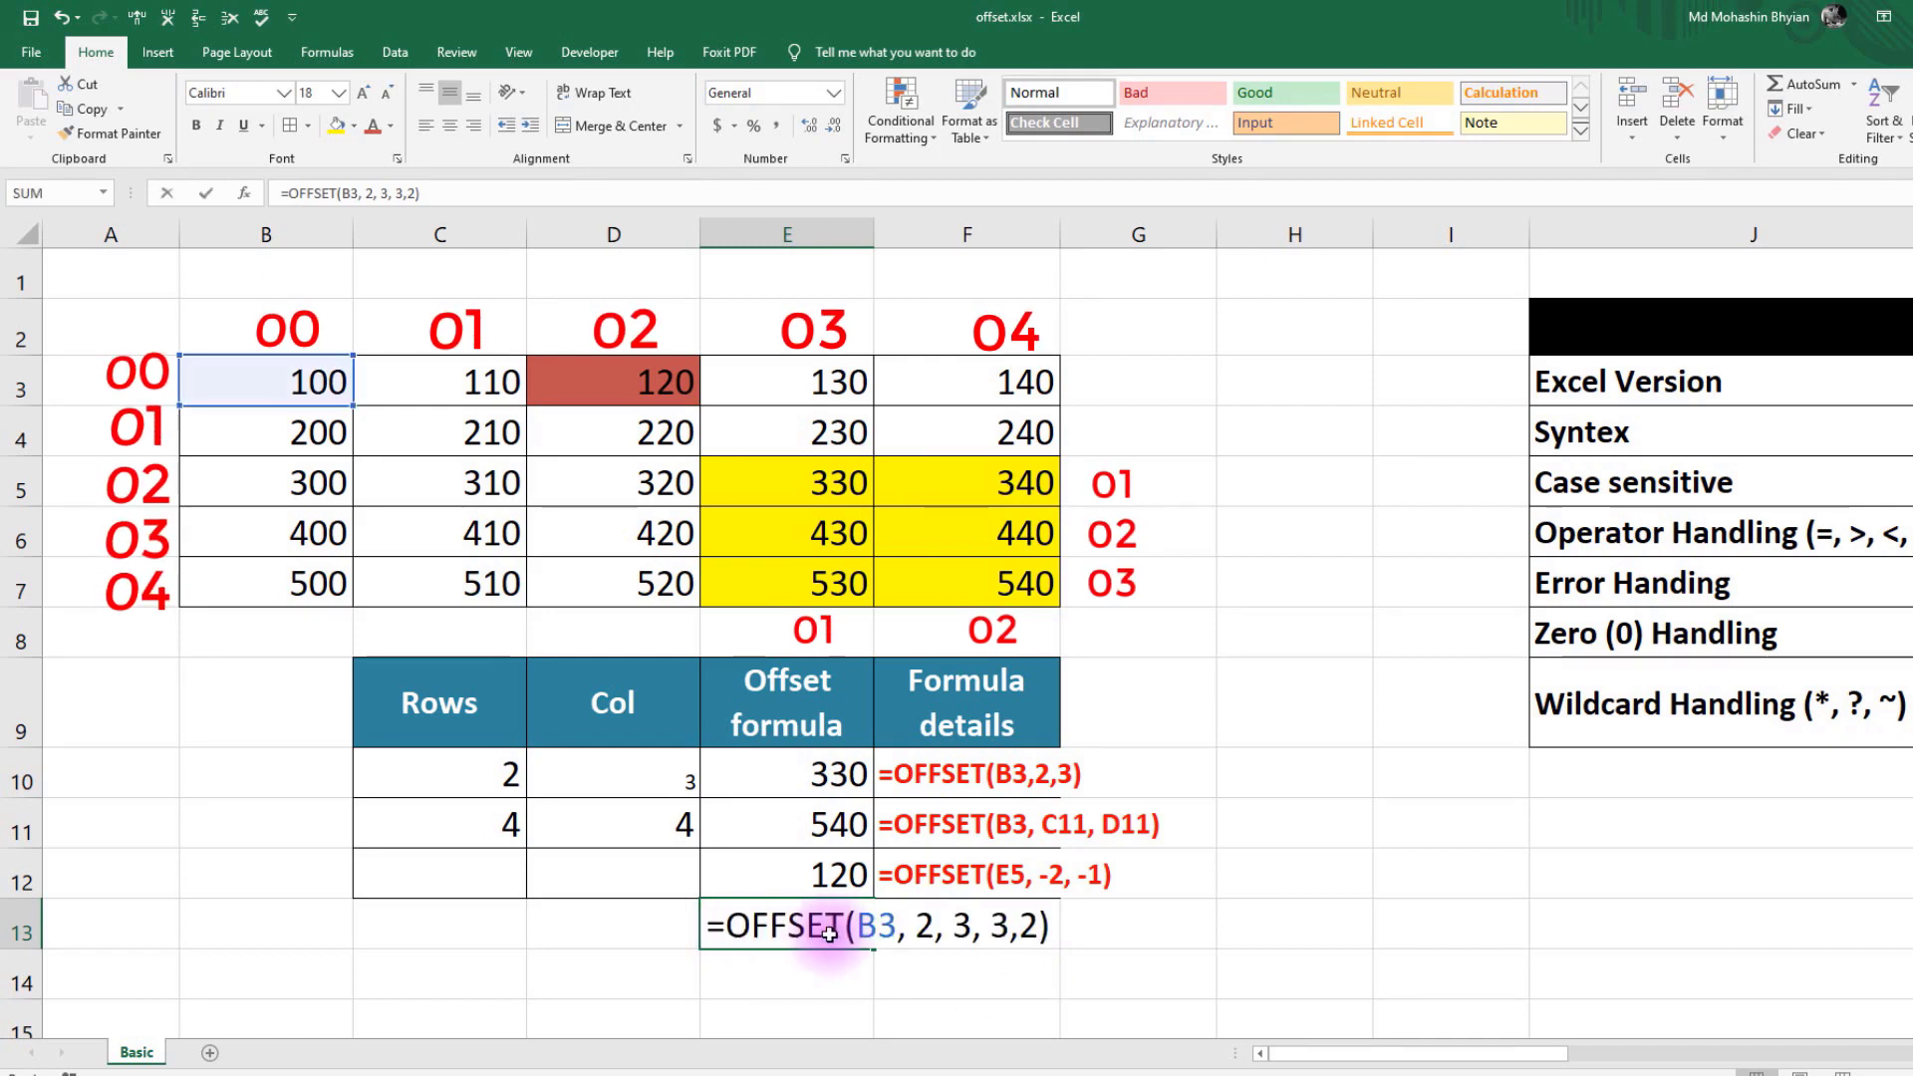
{"action": "left_click_drag", "start_coordinate": [1051, 928], "coordinate": [734, 910]}
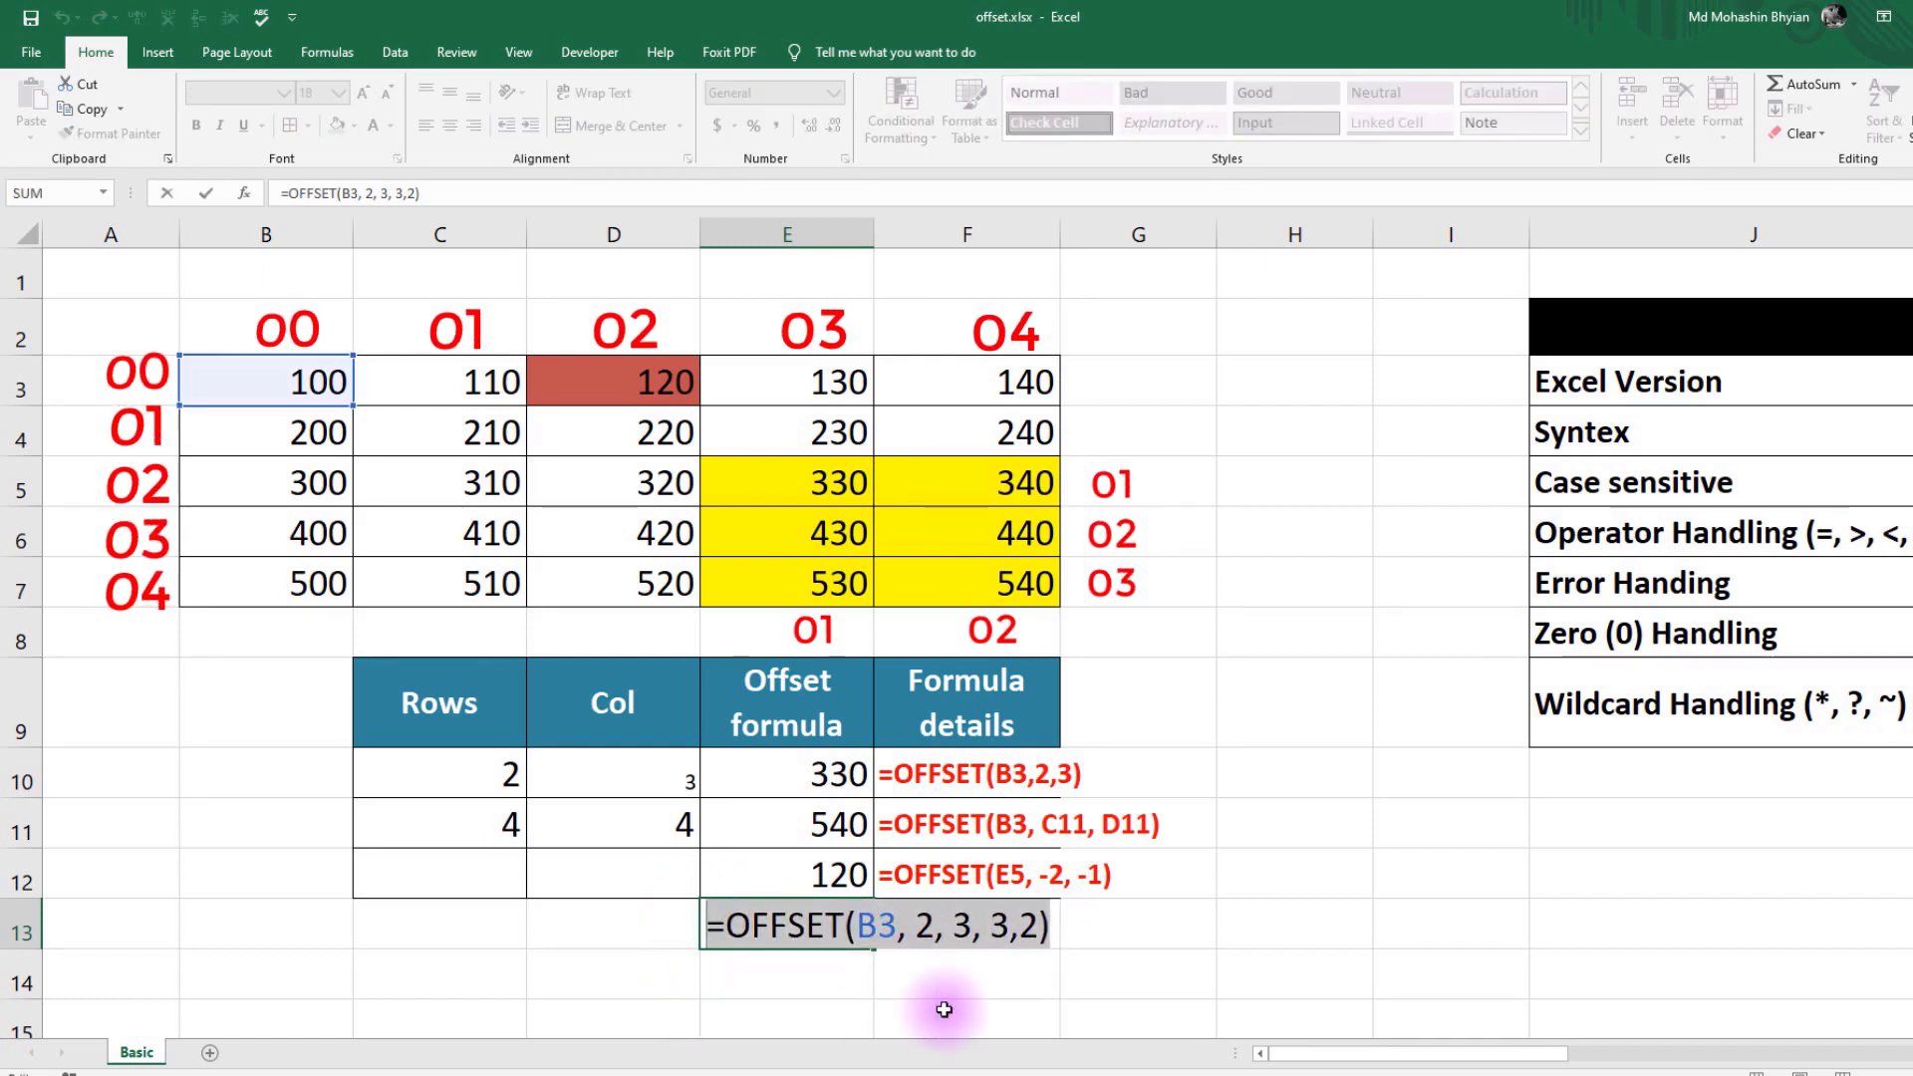
{"action": "key", "text": "F9"}
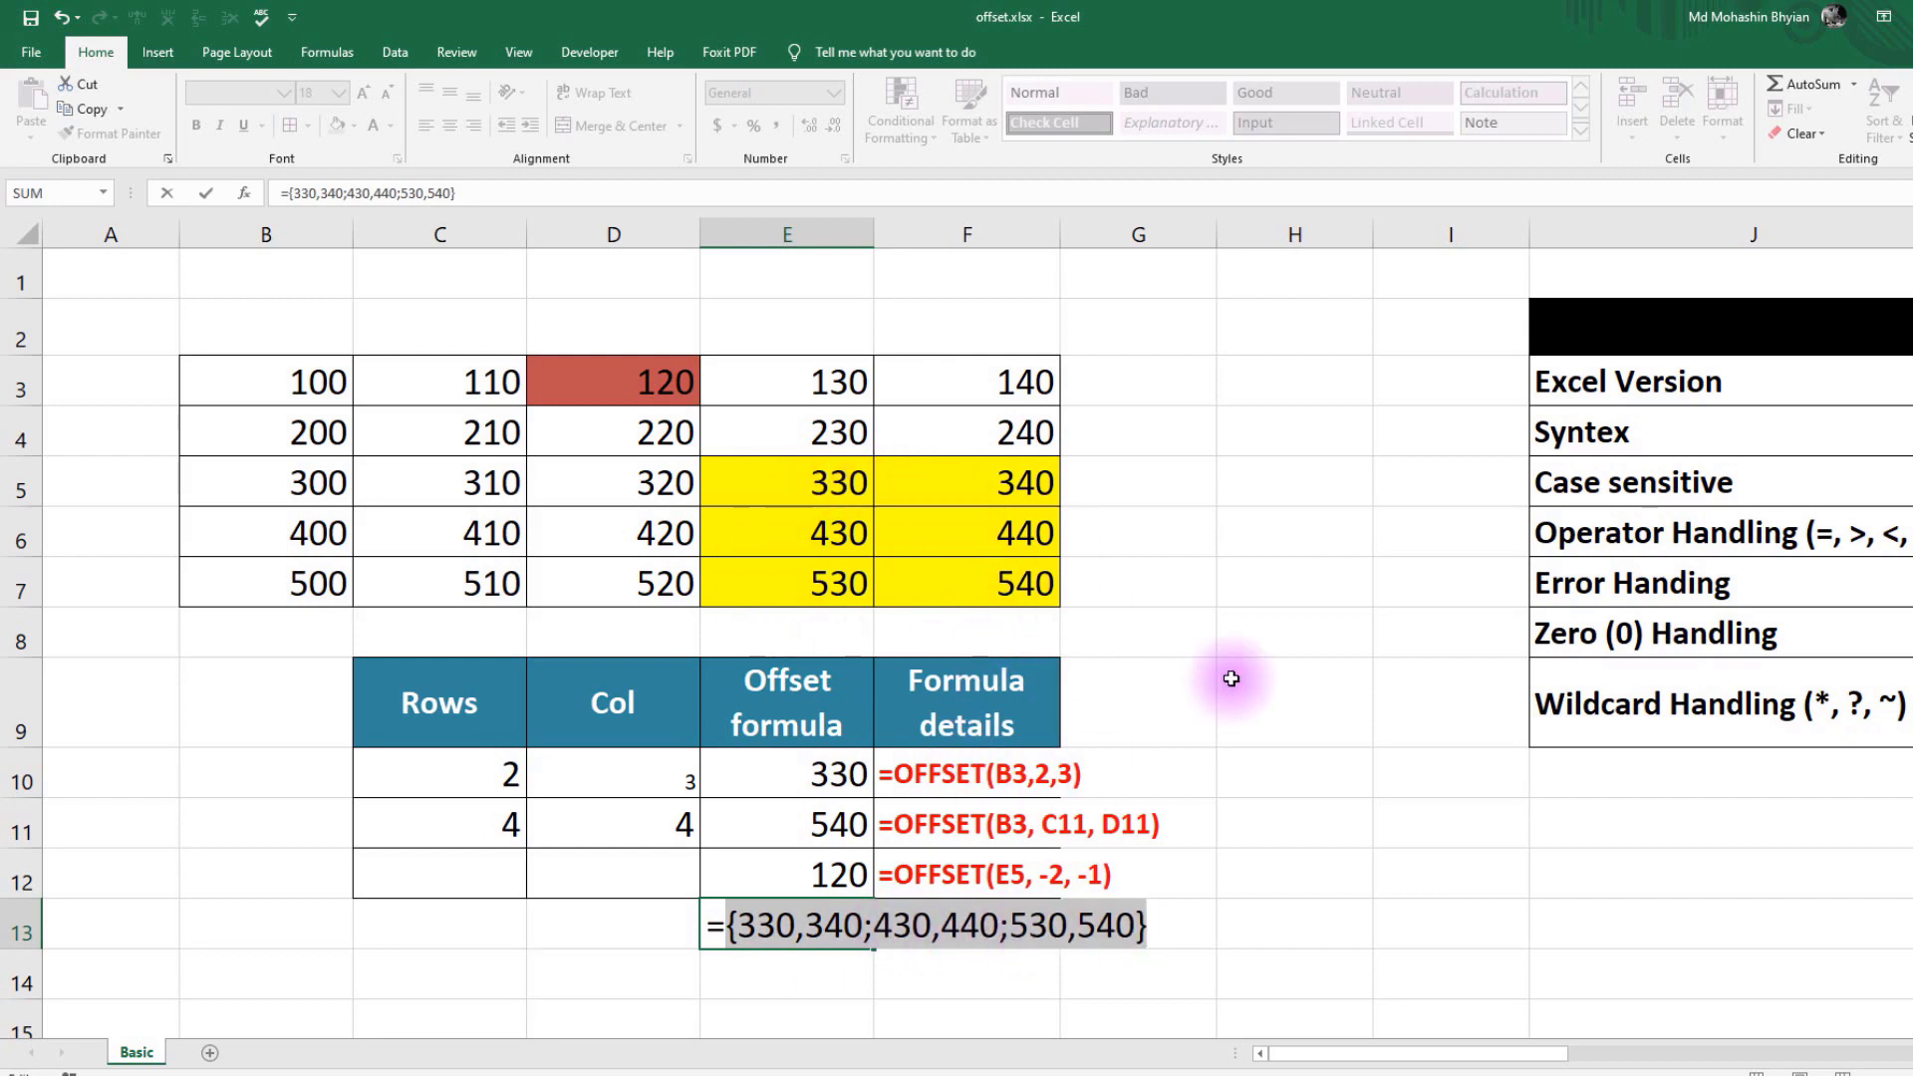
{"action": "key", "text": "ctrl+z"}
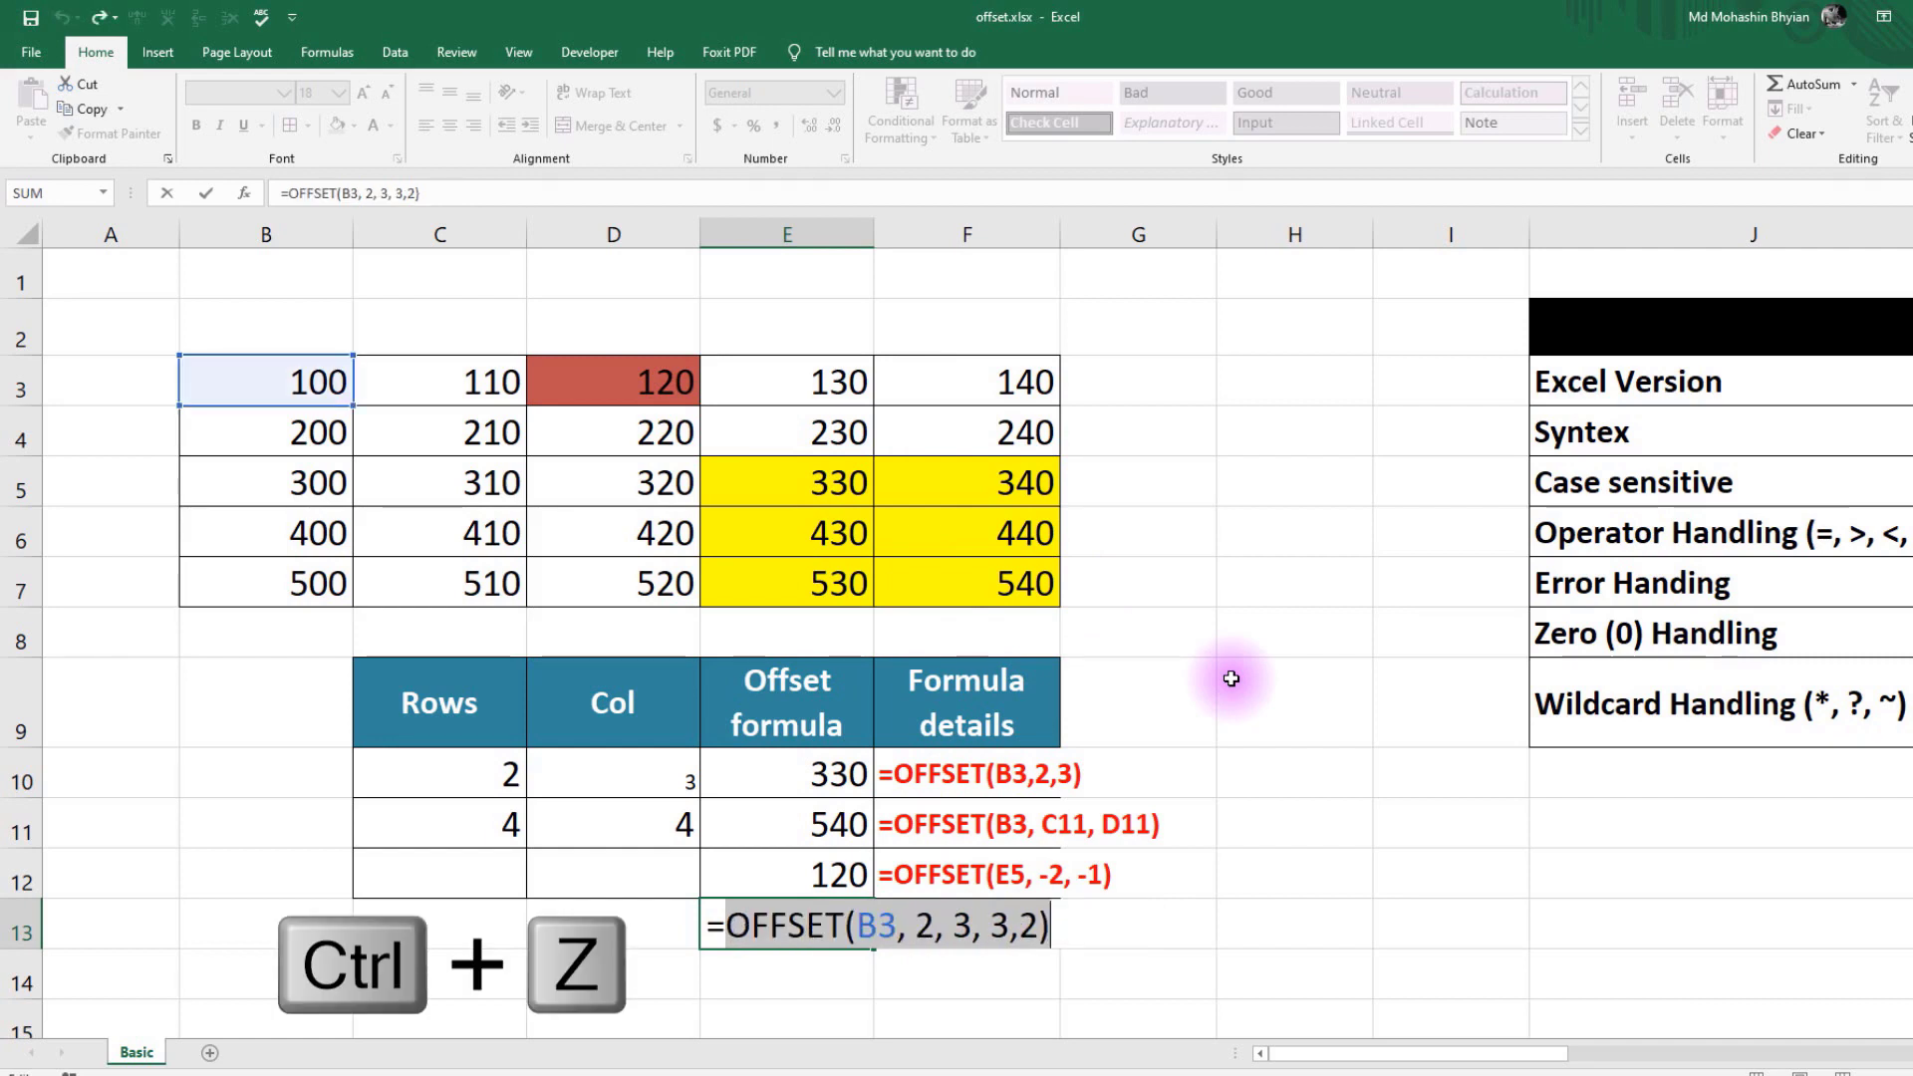
{"action": "key", "text": "Return"}
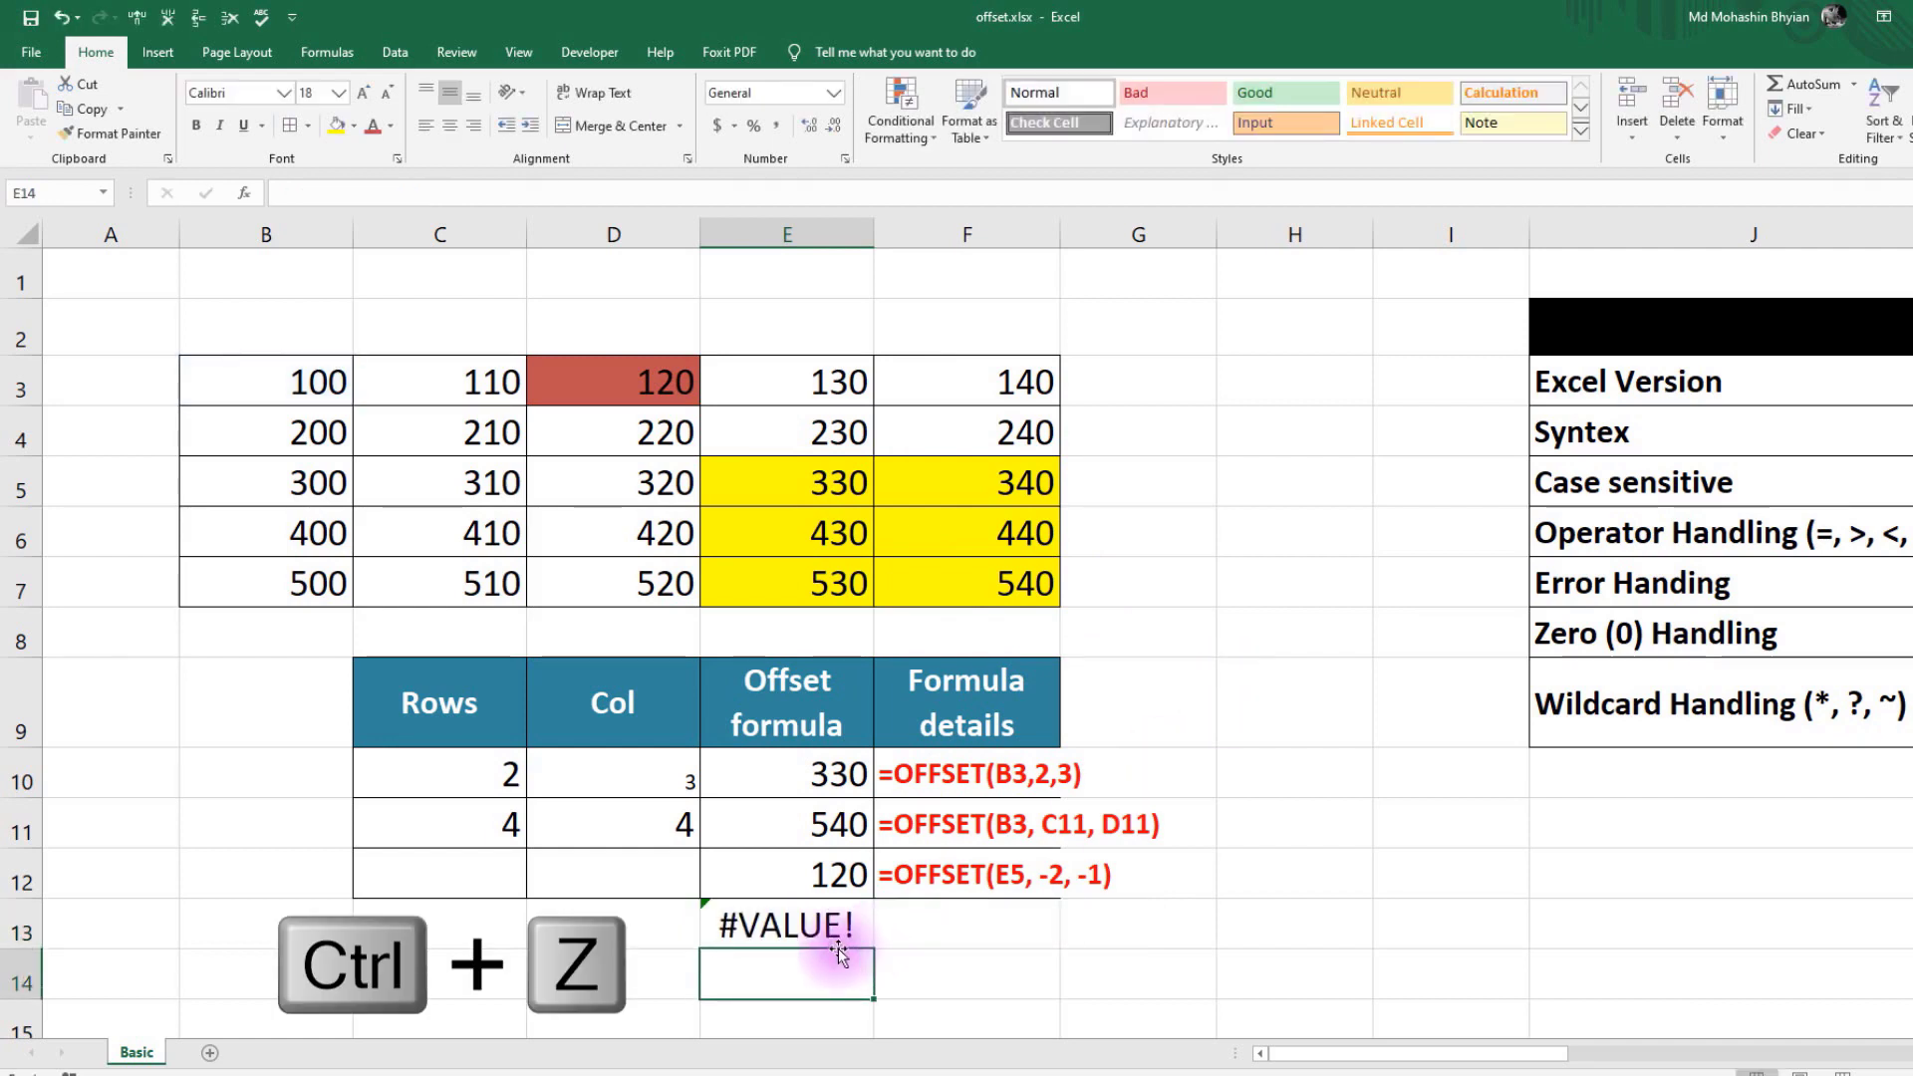
{"action": "left_click", "coordinate": [745, 927]}
{"action": "double_click", "coordinate": [746, 927]}
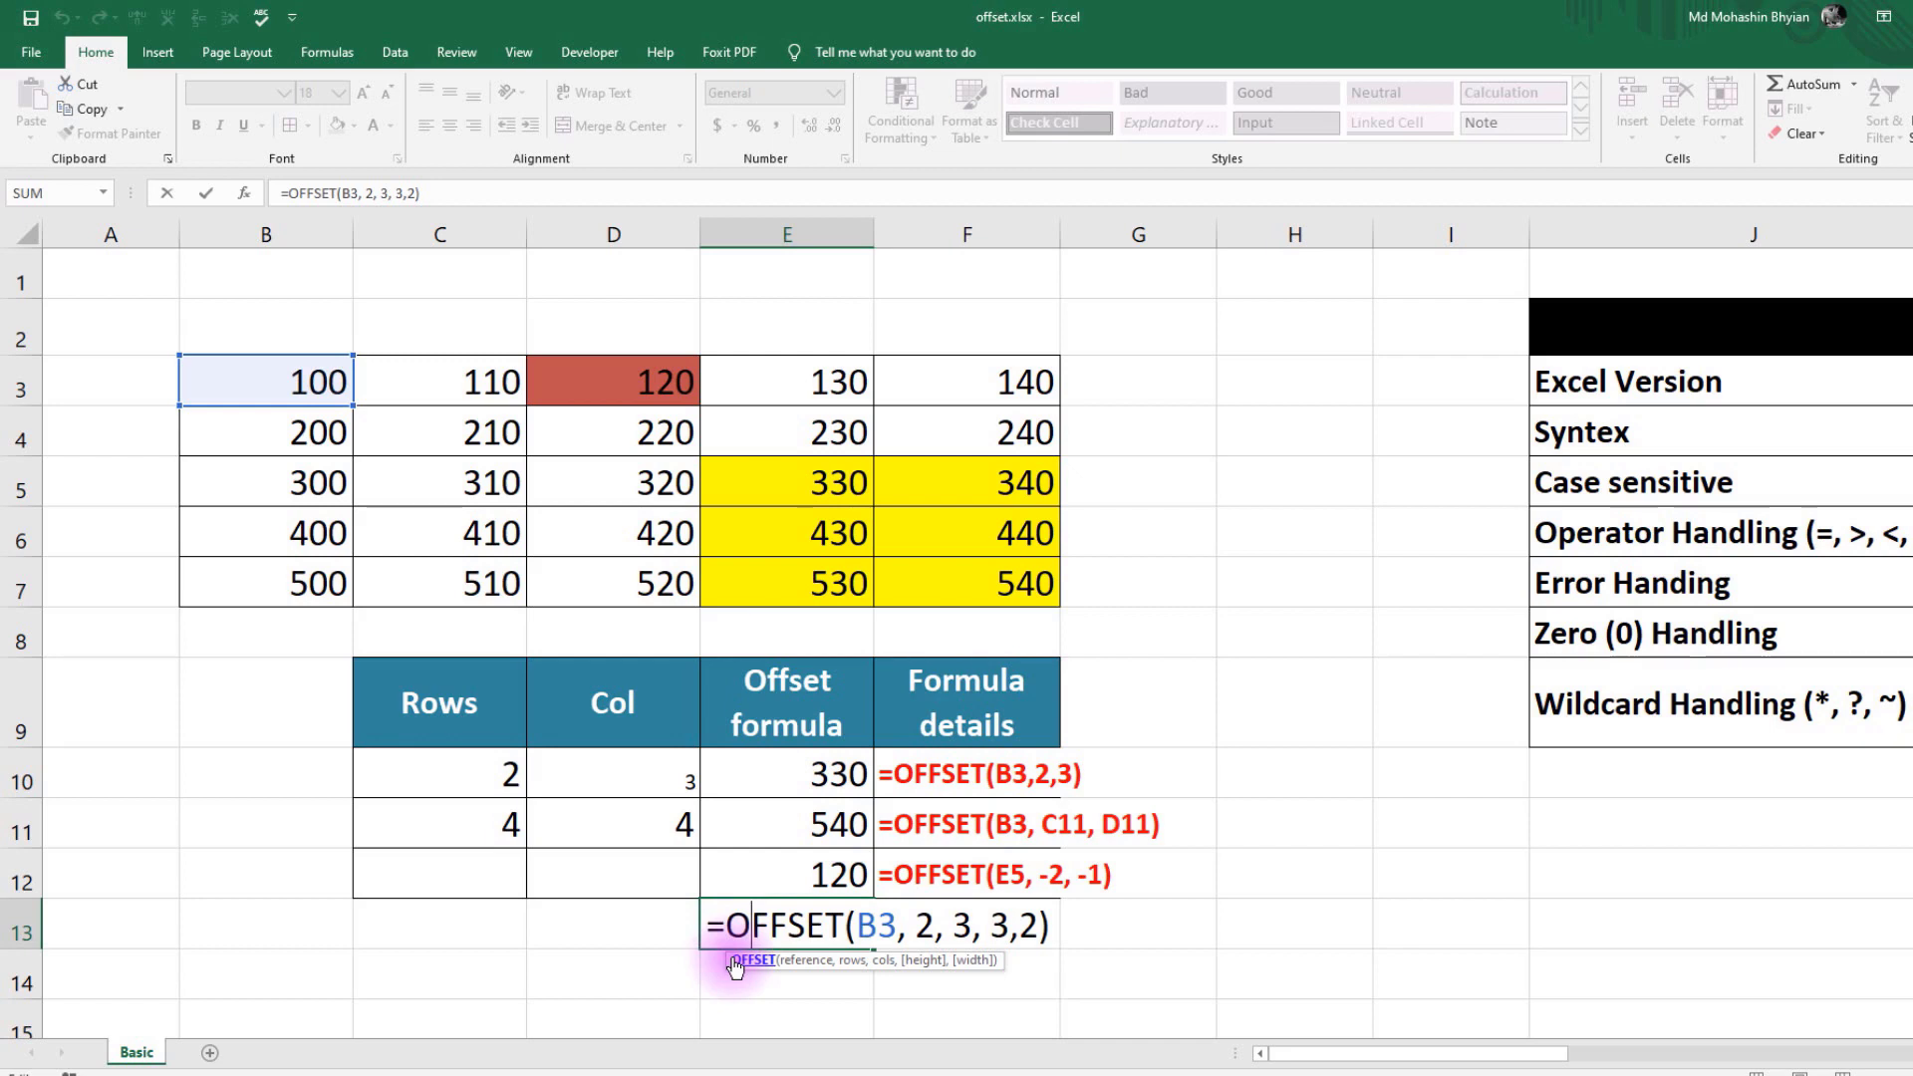
{"action": "key", "text": "Return"}
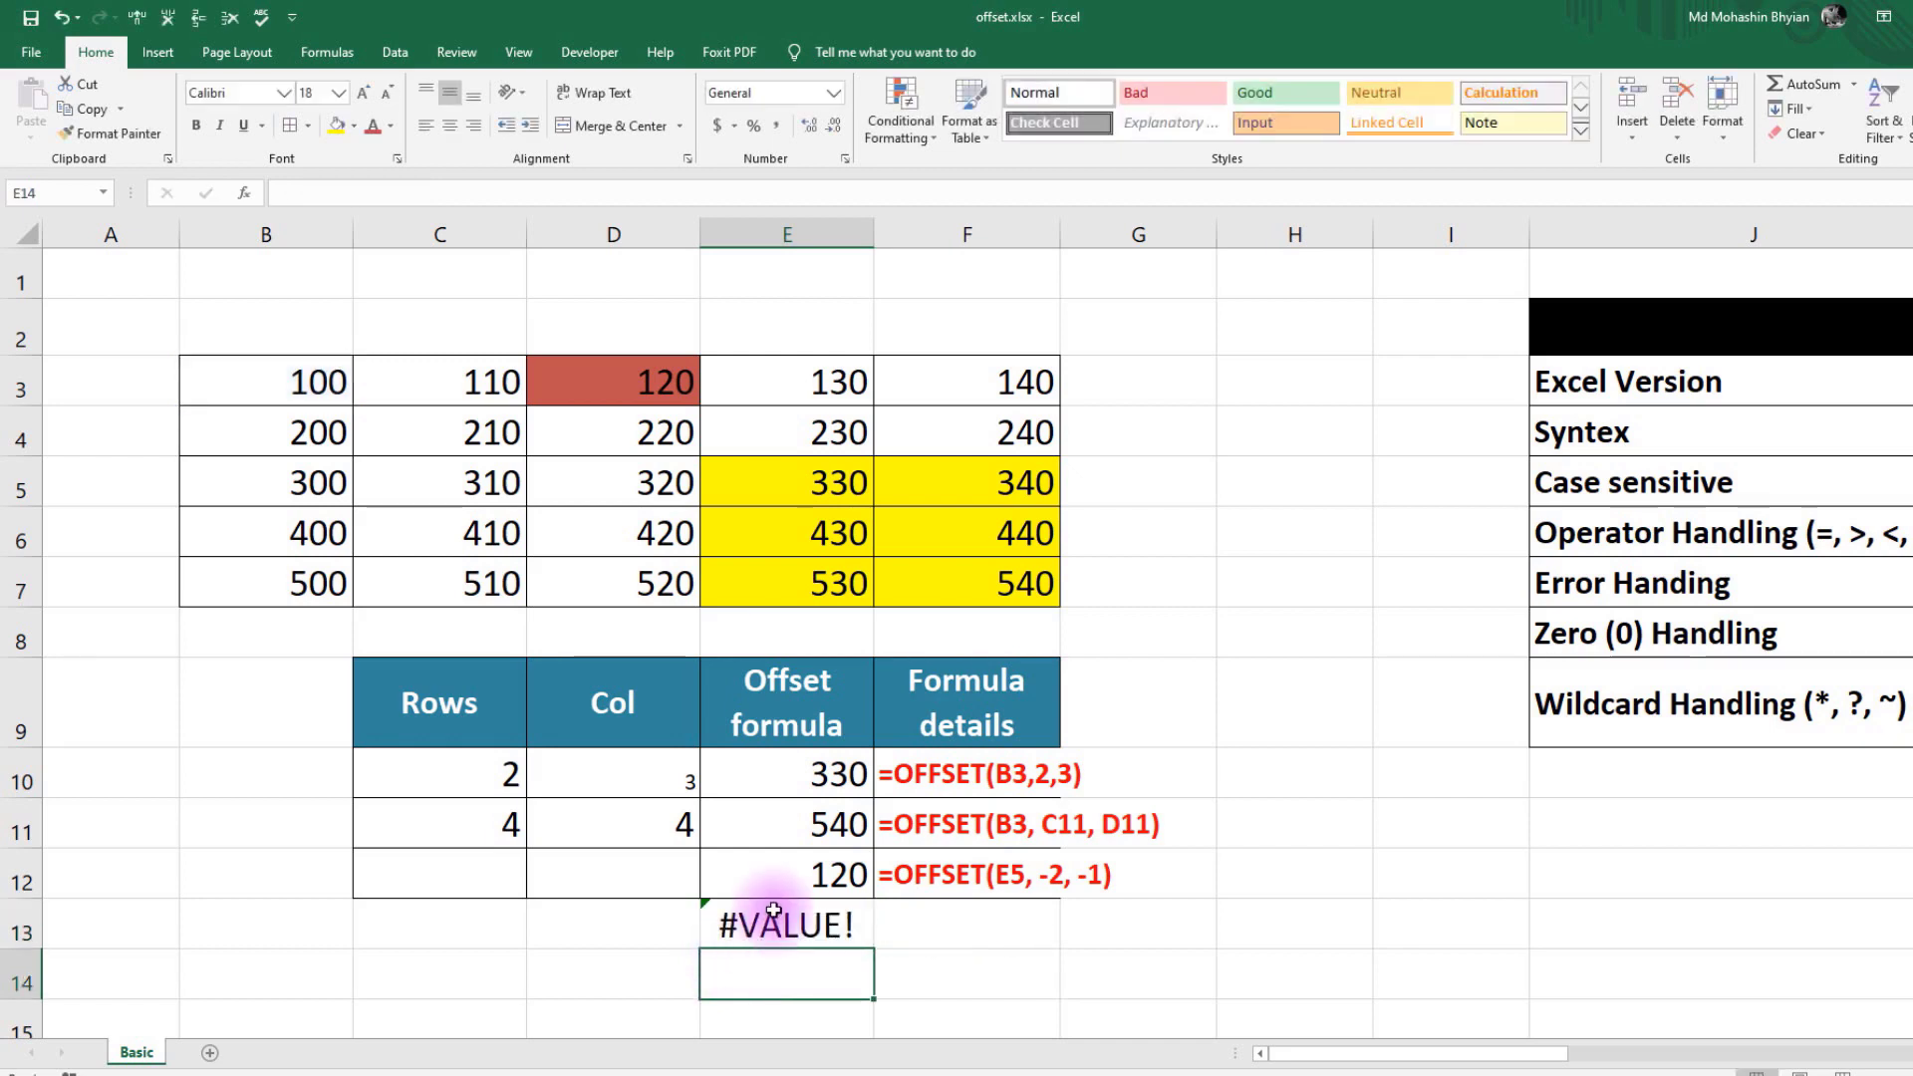
- Fill the Formula details formula from F12 down to F14
{"action": "left_click", "coordinate": [997, 875]}
{"action": "left_click_drag", "start_coordinate": [1066, 894], "coordinate": [1064, 987]}
{"action": "left_click", "coordinate": [775, 986]}
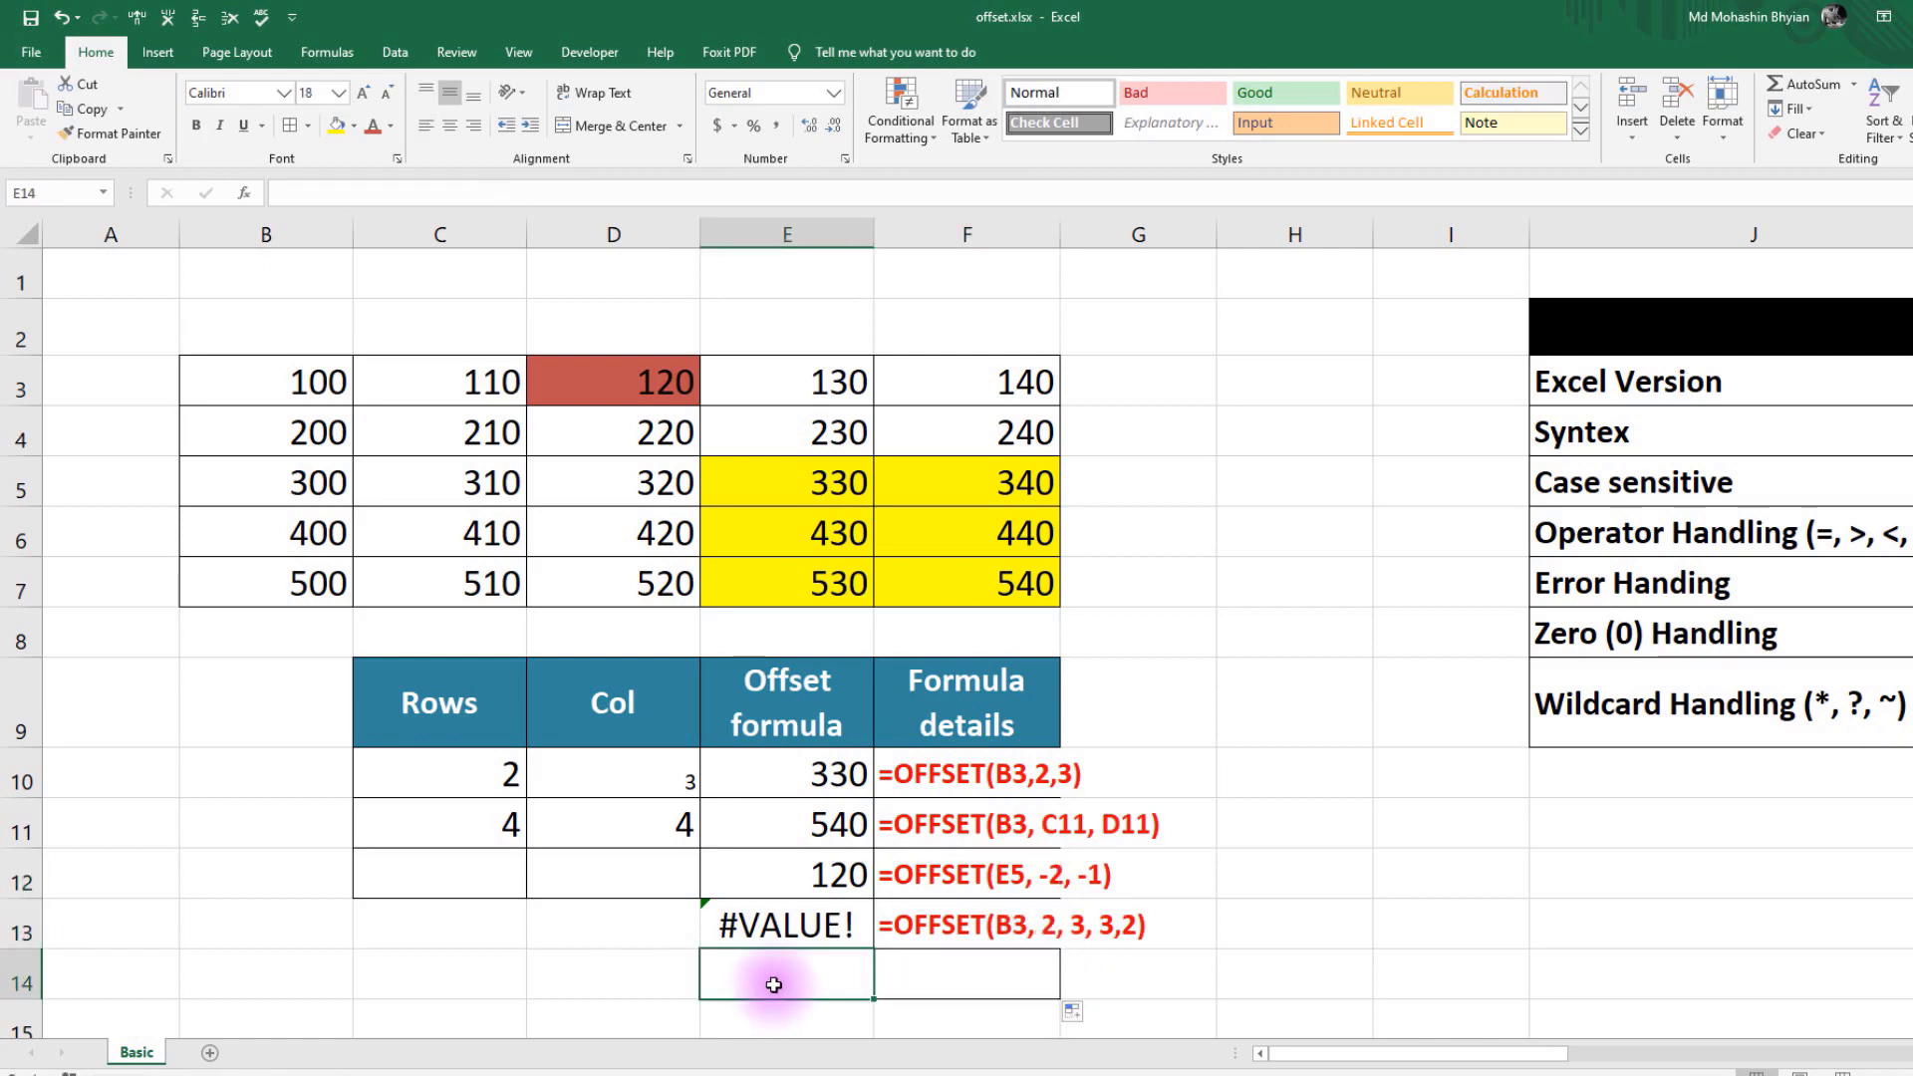
- Copy the OFFSET formula from E13 into E14 and wrap it in SUM: =SUM(OFFSET(B3, 2, 3, 3,2))
{"action": "double_click", "coordinate": [770, 922]}
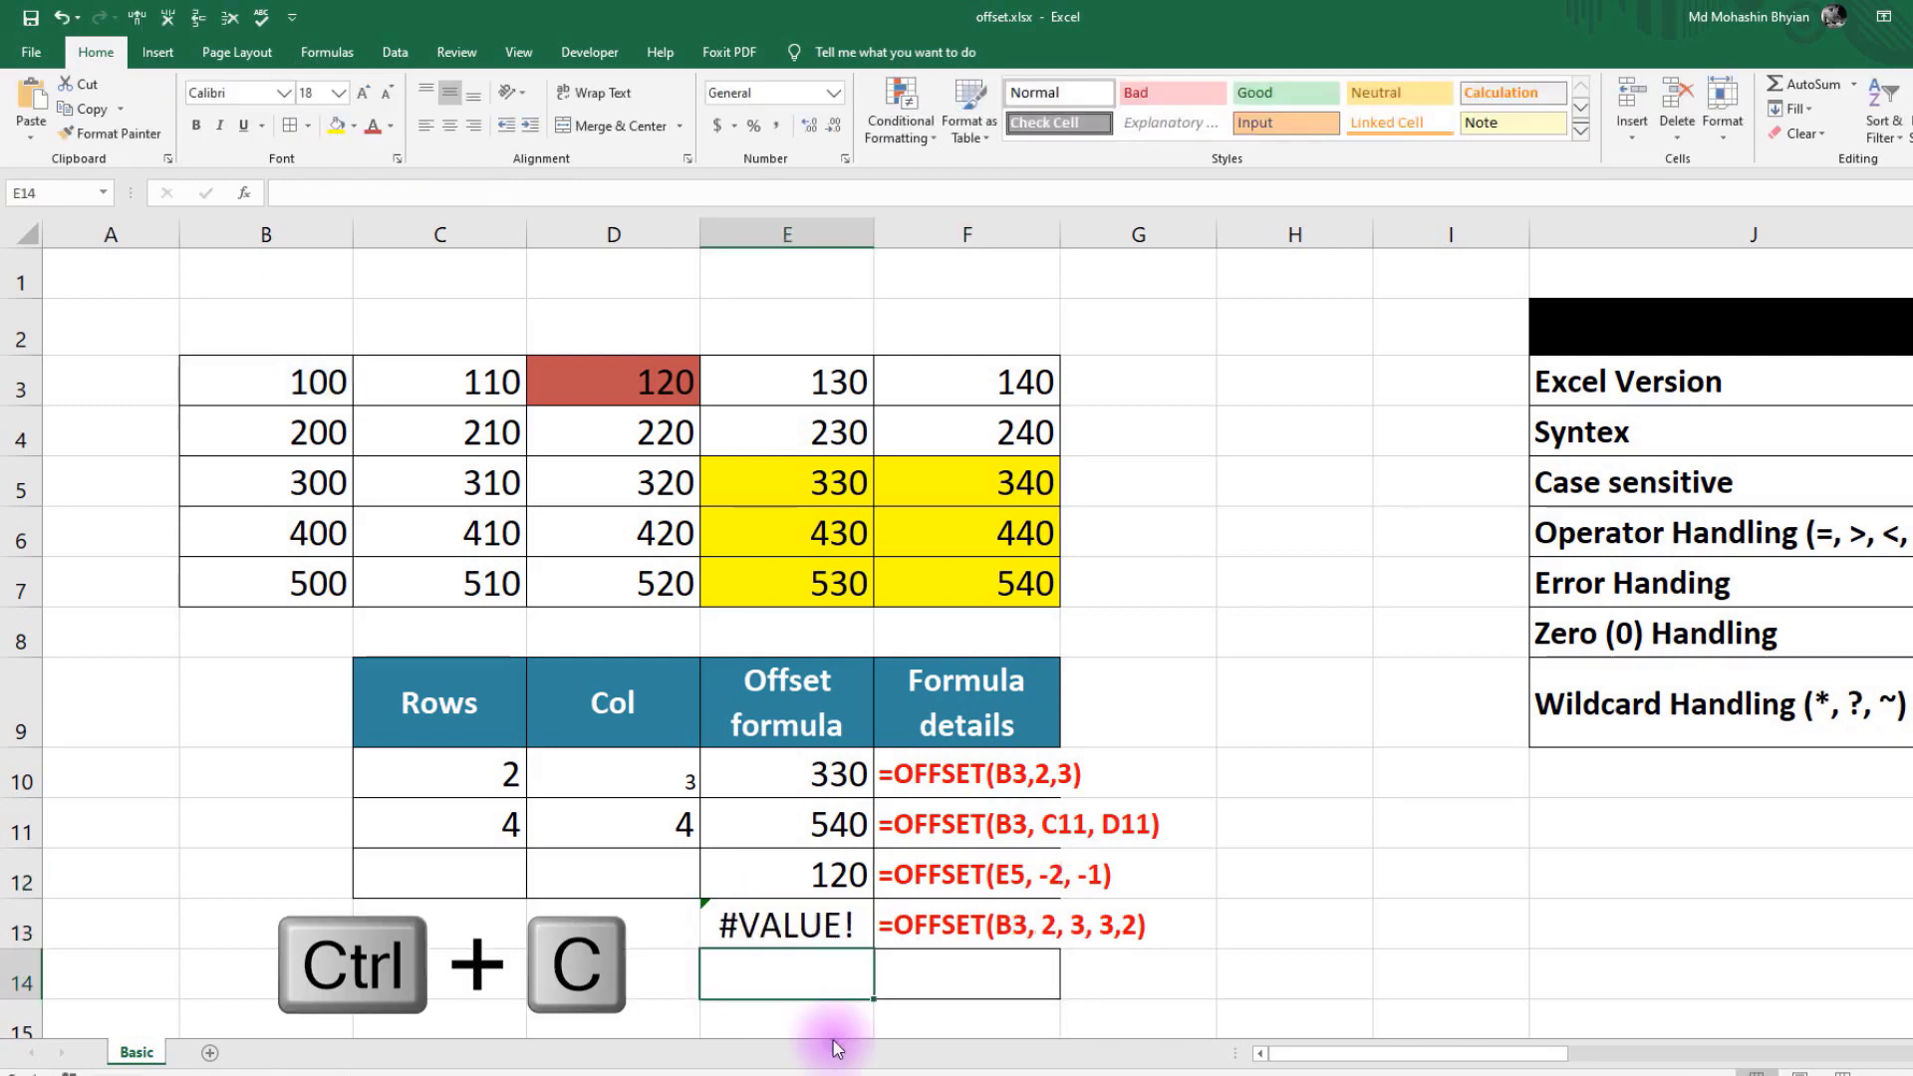
{"action": "double_click", "coordinate": [766, 964]}
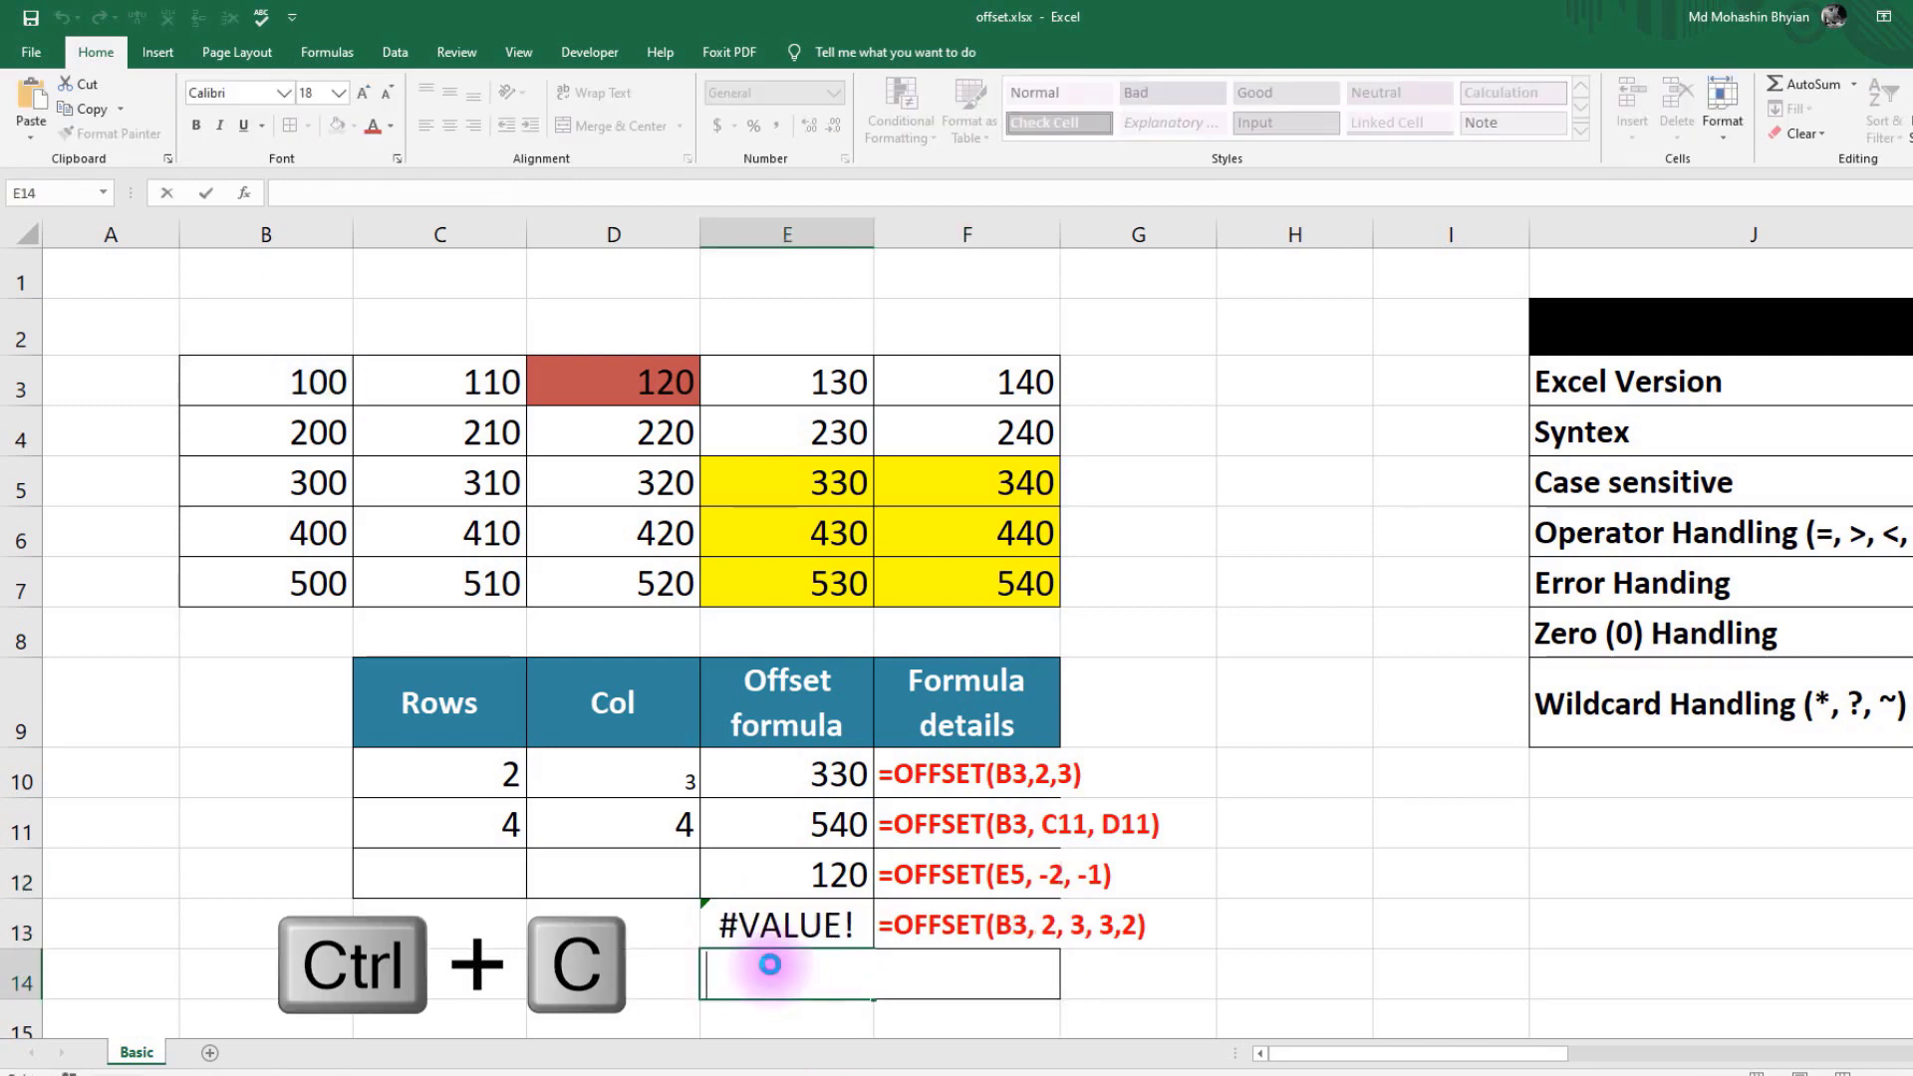
{"action": "key", "text": "ctrl+v"}
{"action": "left_click", "coordinate": [727, 979]}
{"action": "type", "text": "sum("}
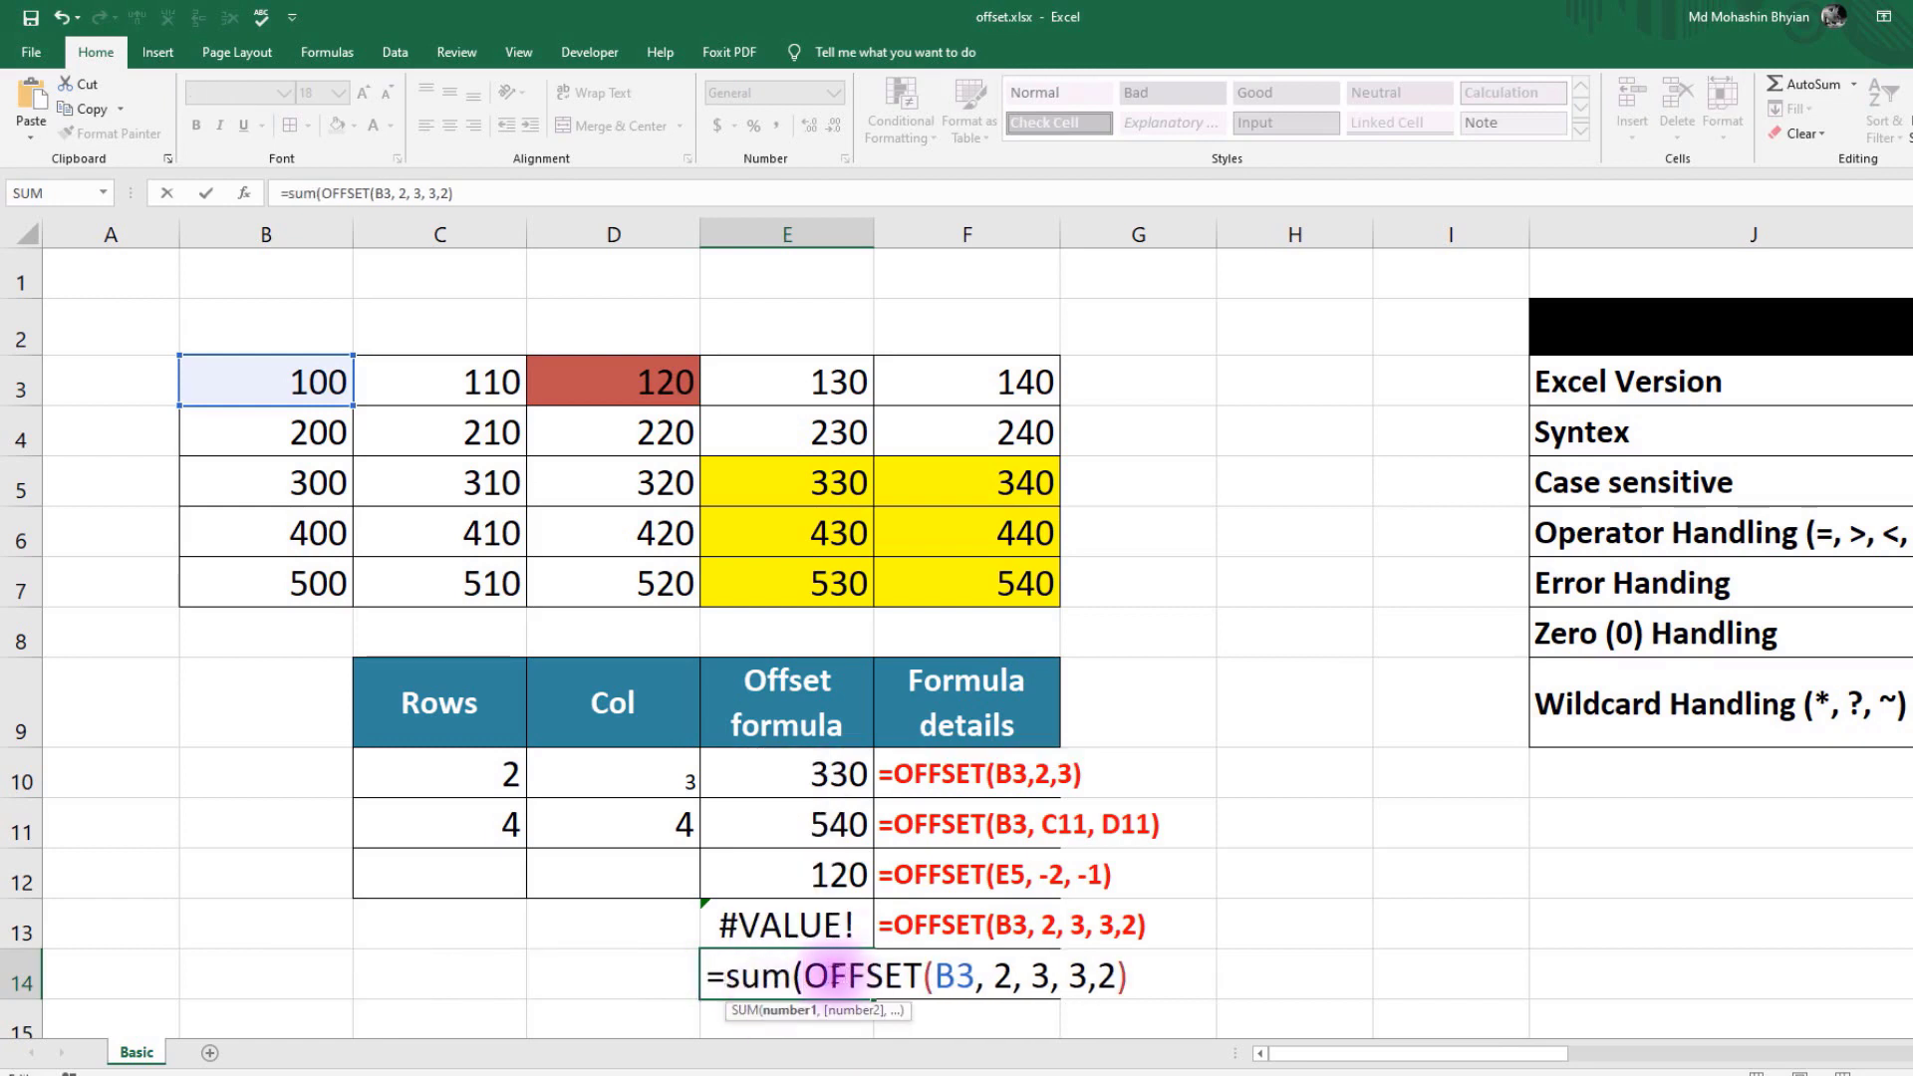
{"action": "left_click_drag", "start_coordinate": [807, 977], "coordinate": [1147, 967]}
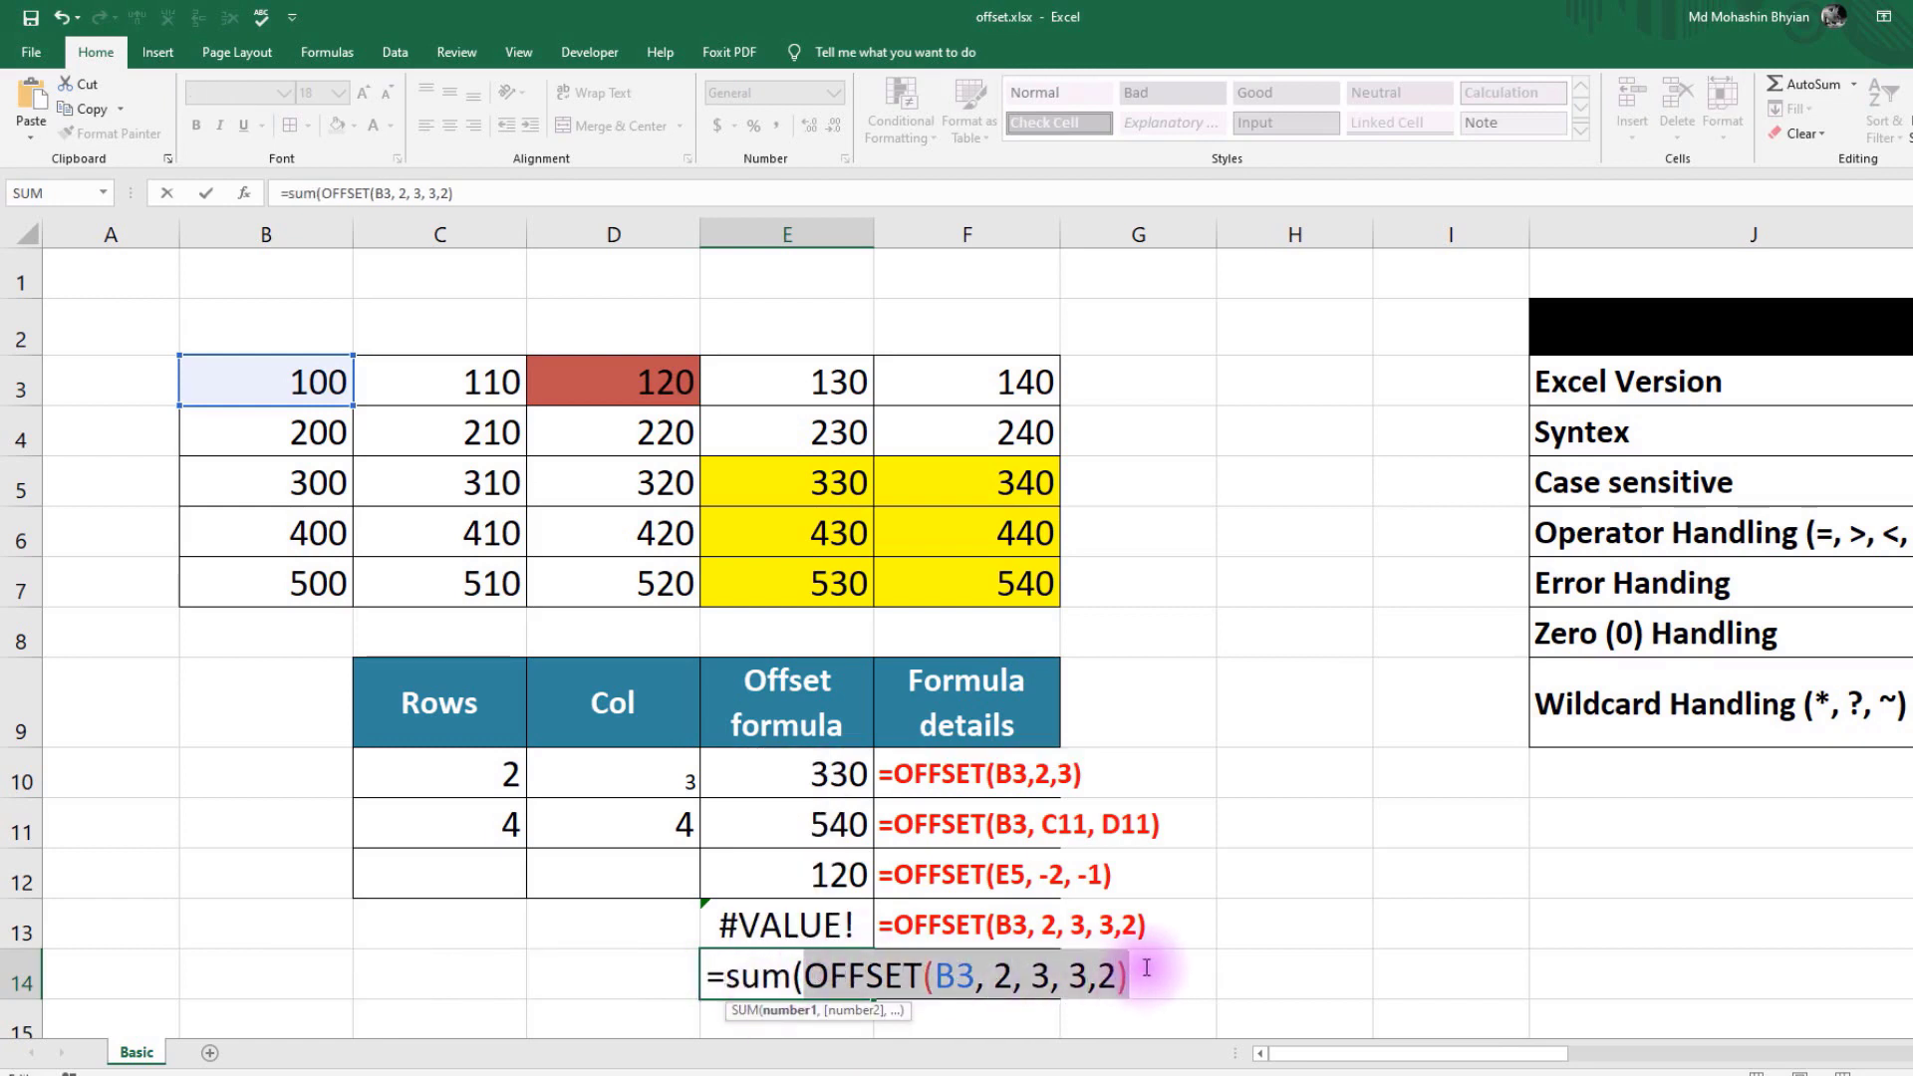
{"action": "left_click", "coordinate": [1142, 974]}
{"action": "type", "text": ")"}
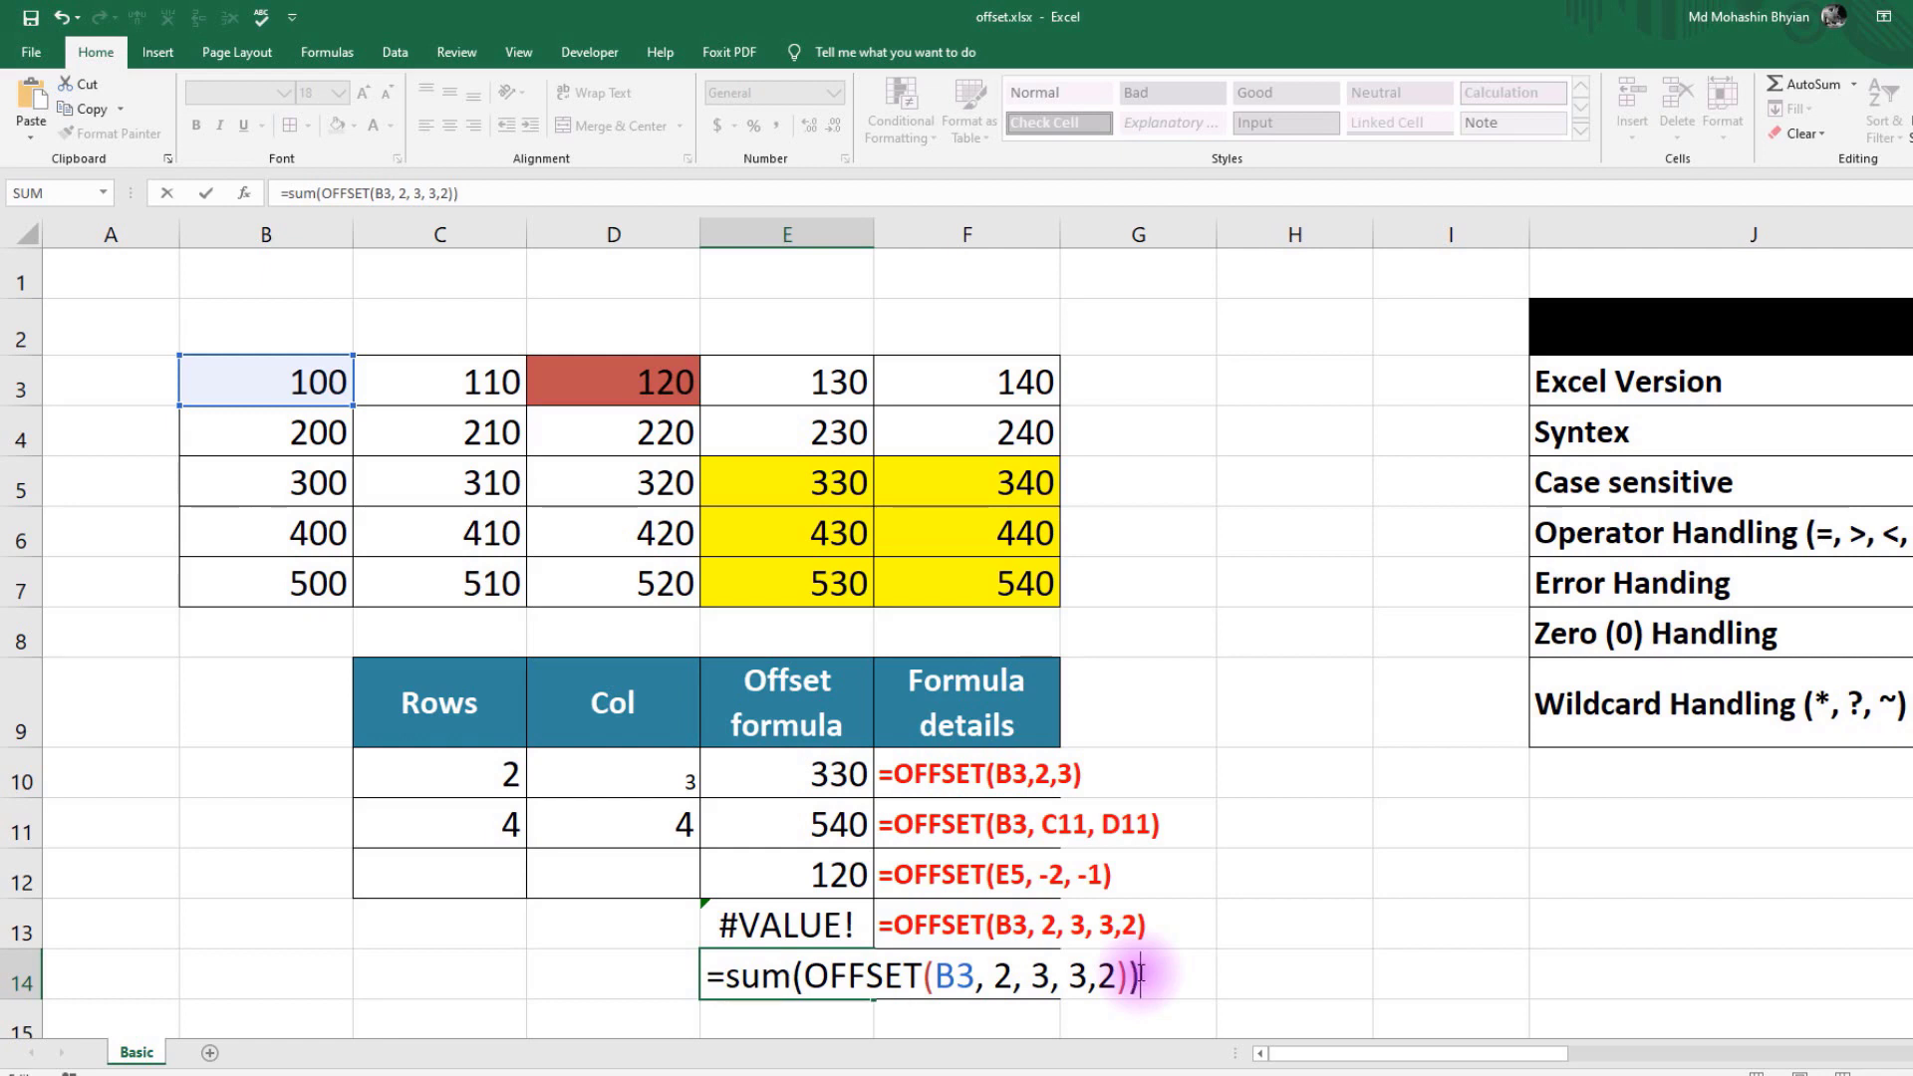
{"action": "left_click_drag", "start_coordinate": [813, 976], "coordinate": [1126, 976]}
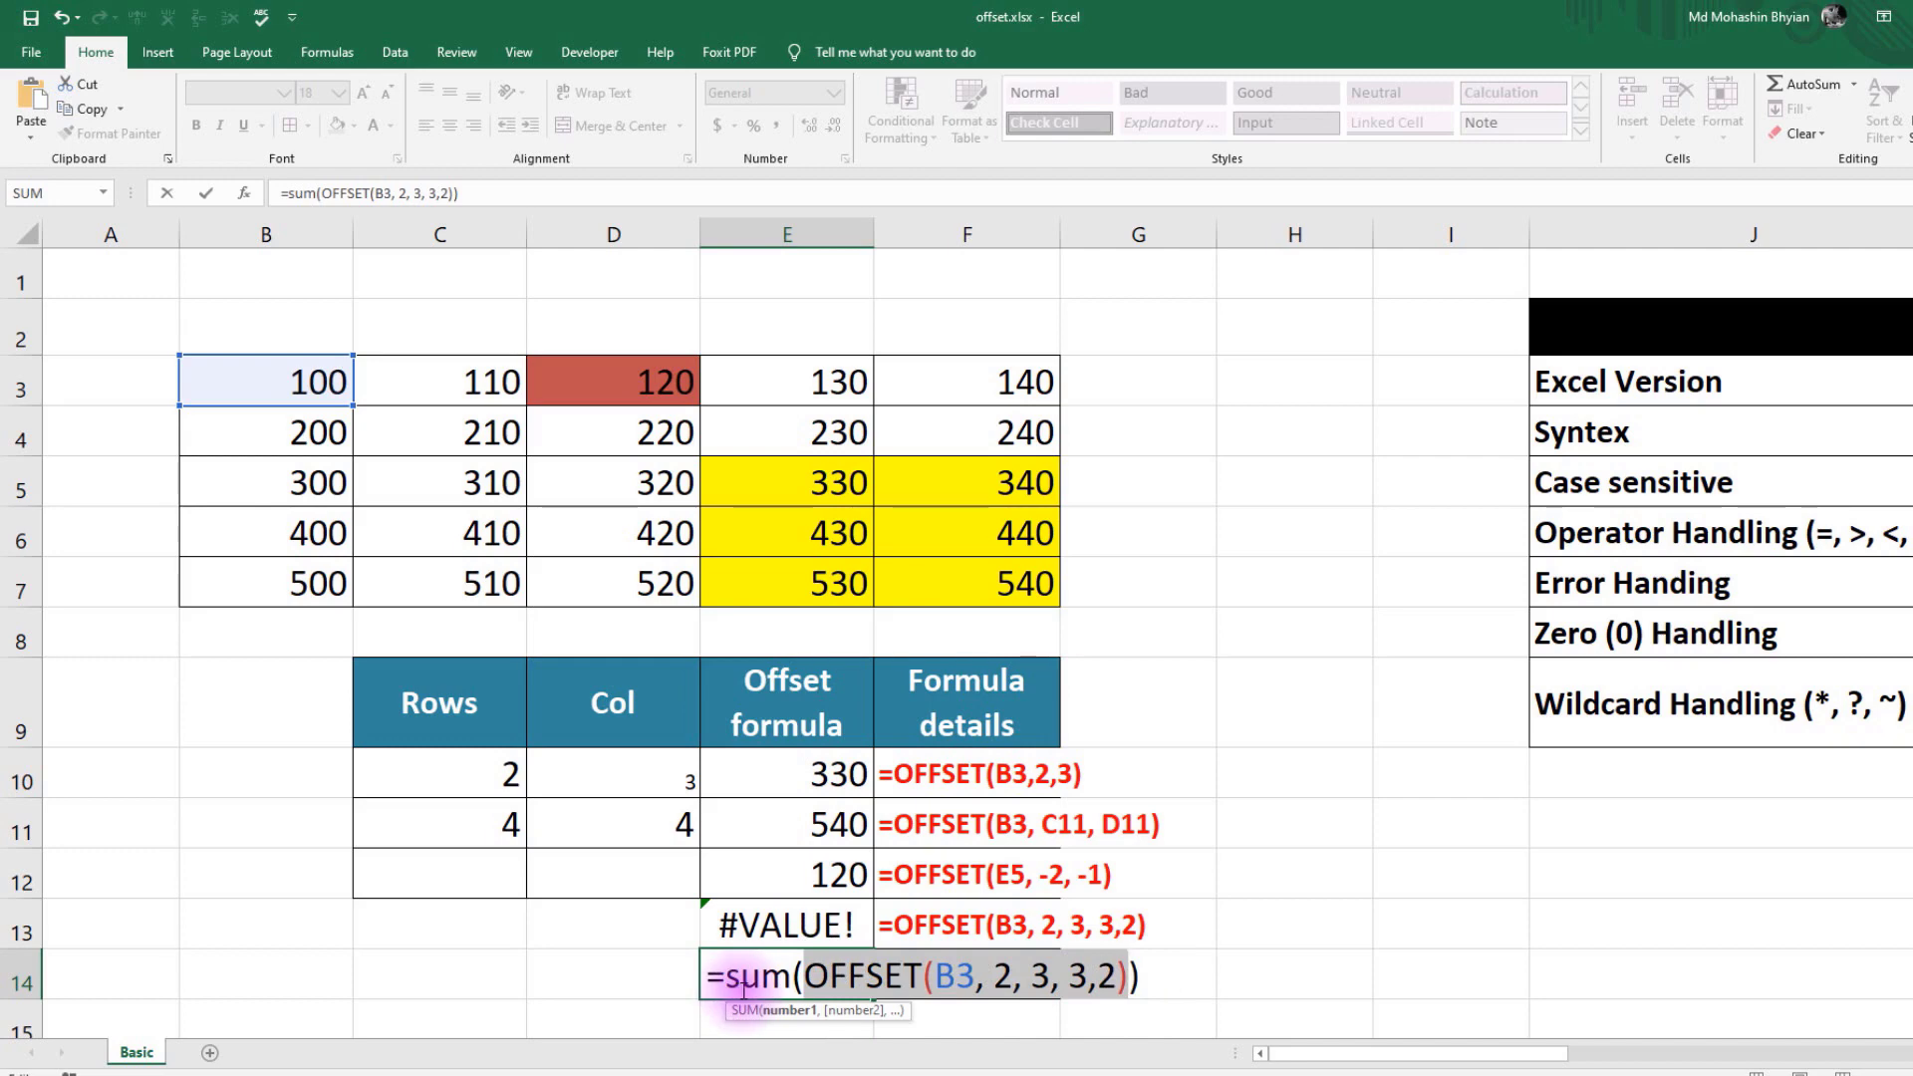
{"action": "key", "text": "Return"}
- Check the sum in E14 against the yellow range E5:F7, and review the OFFSET syntax in the Notice table
{"action": "left_click", "coordinate": [806, 929]}
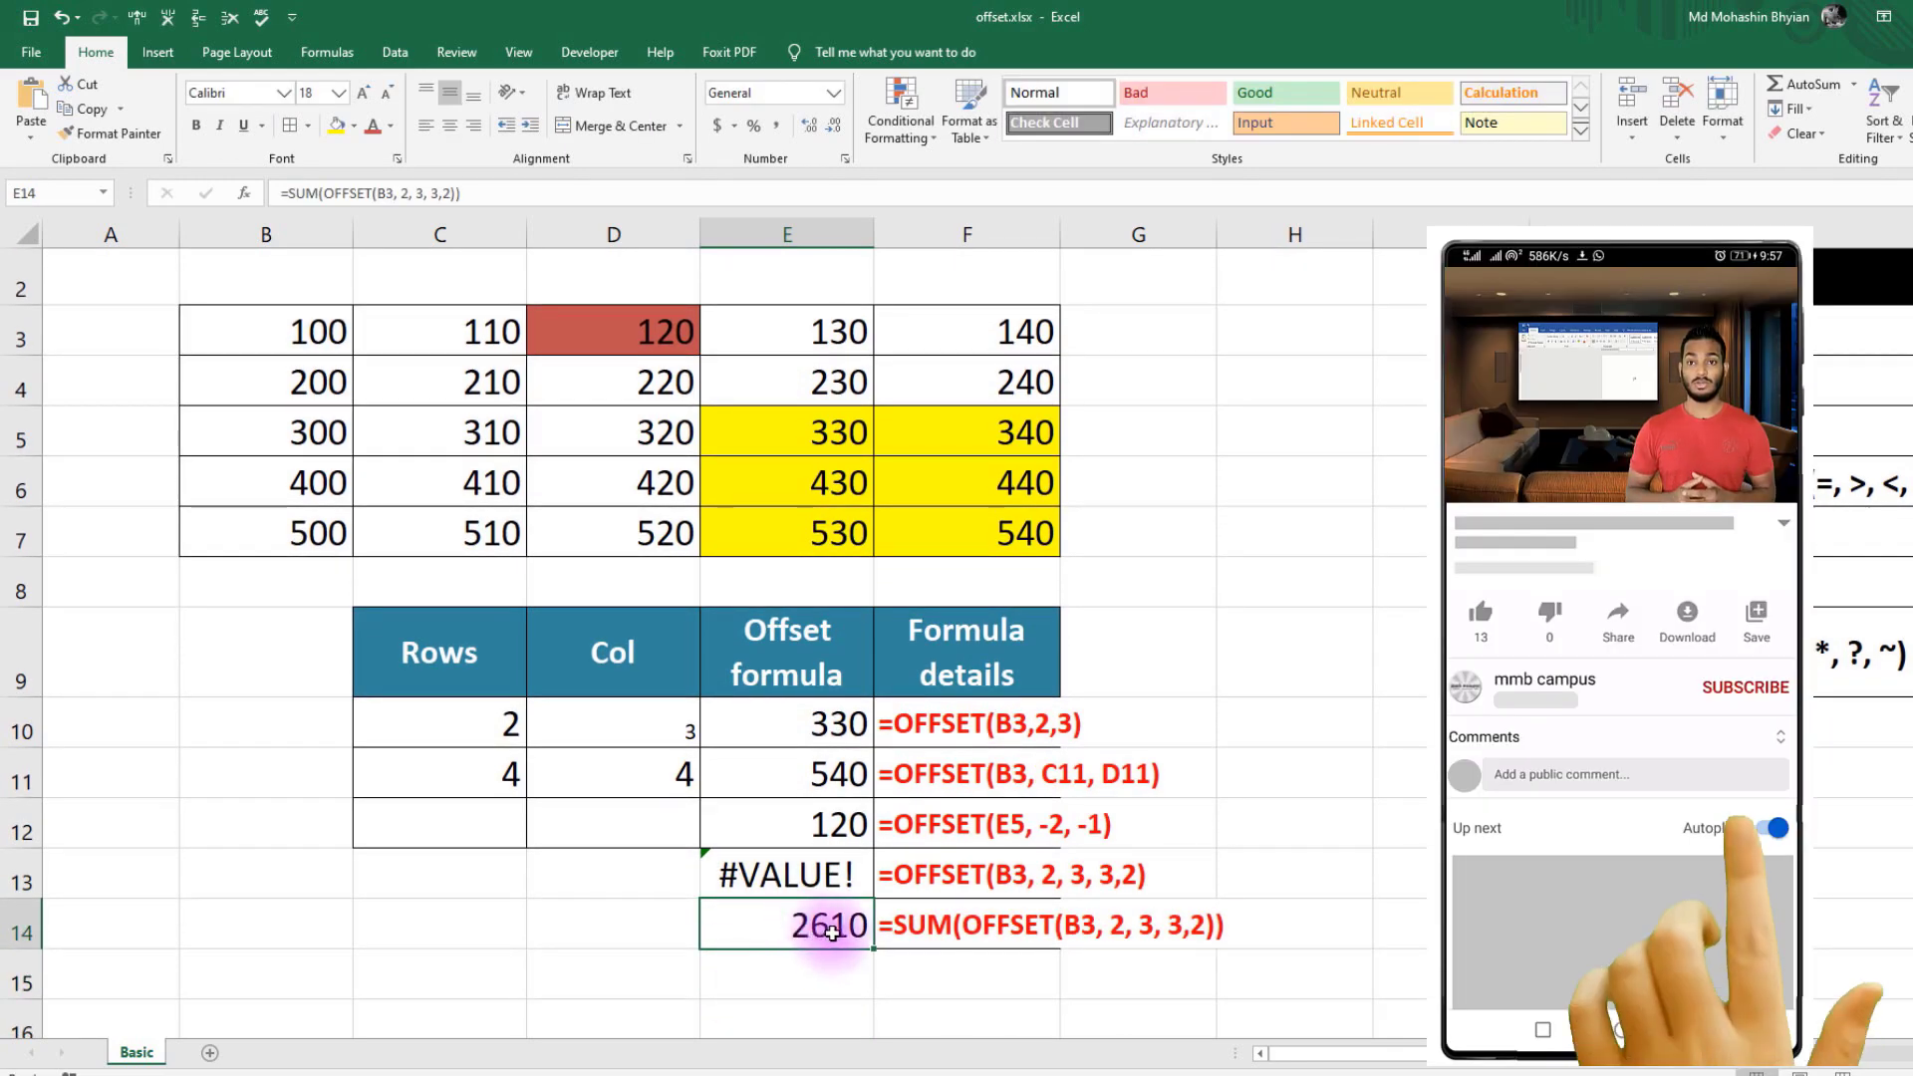
{"action": "left_click_drag", "start_coordinate": [833, 436], "coordinate": [1008, 519]}
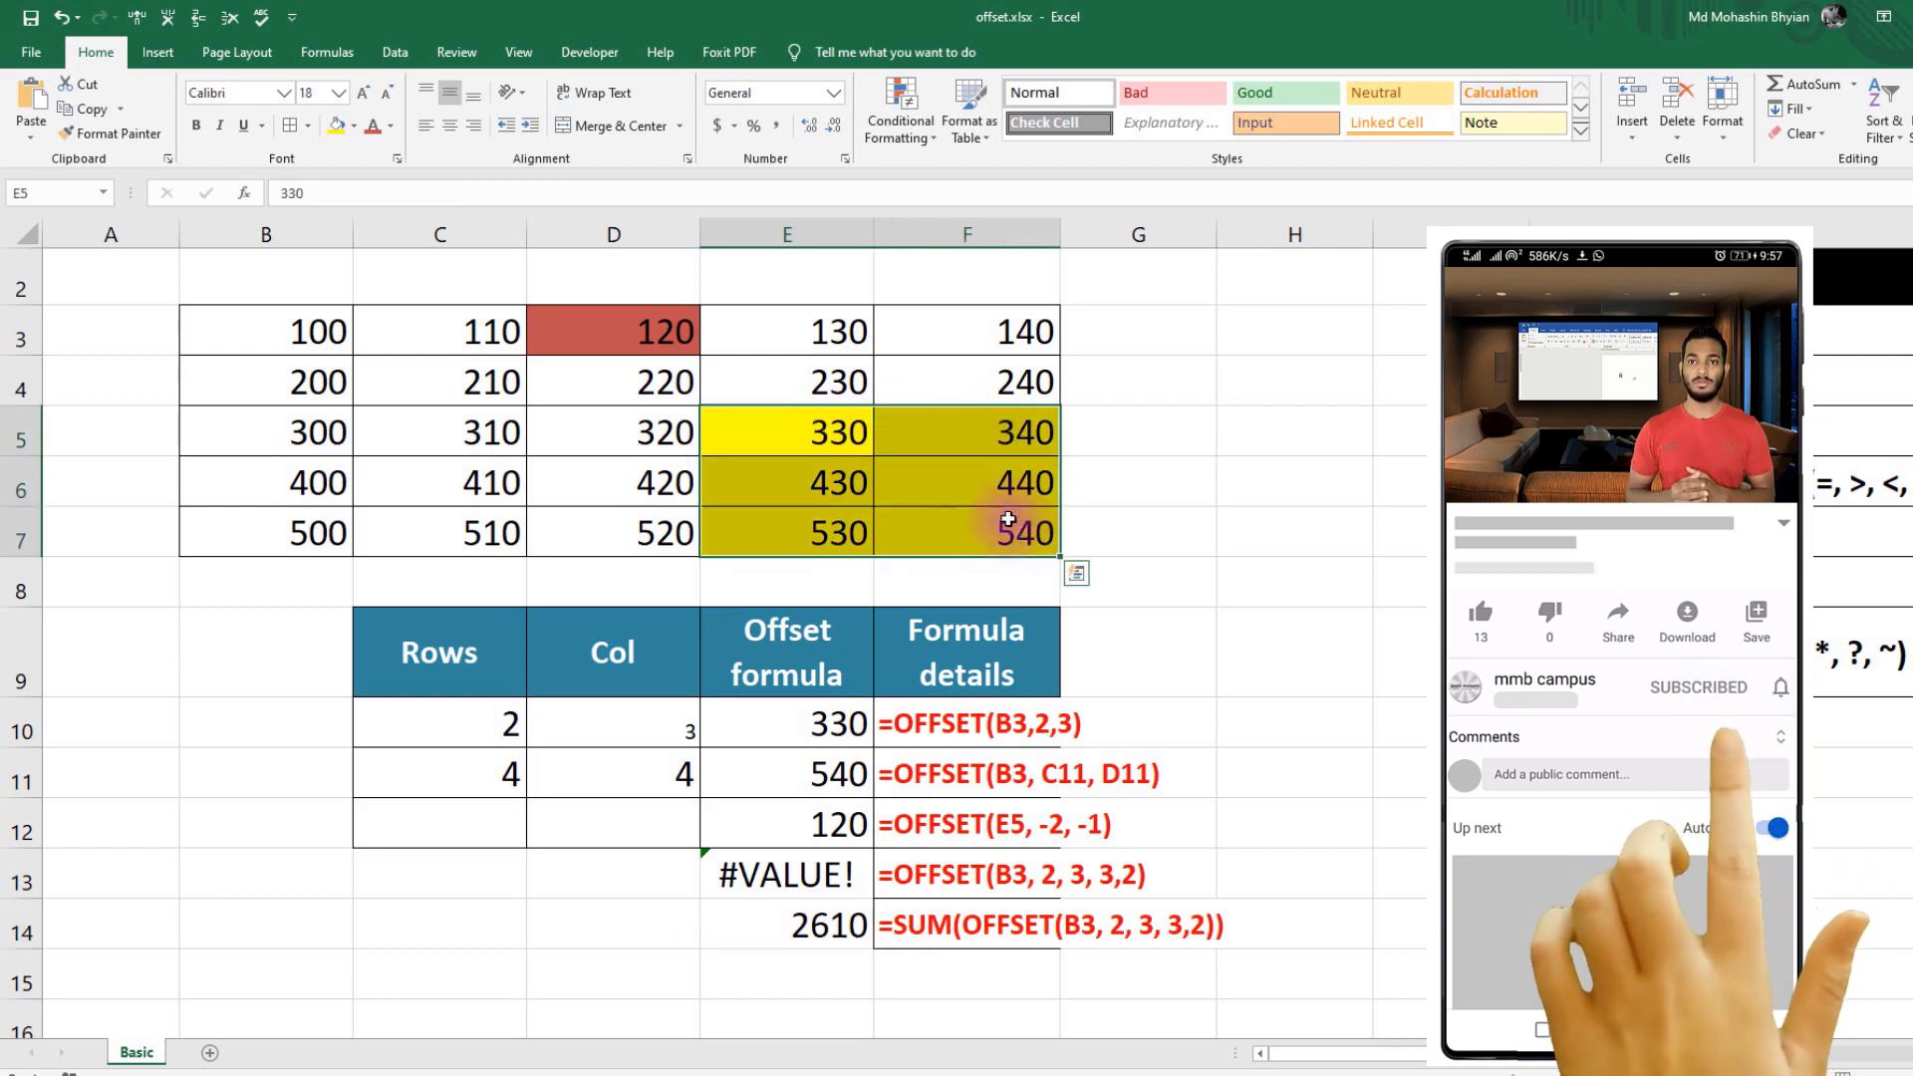
{"action": "left_click", "coordinate": [819, 926]}
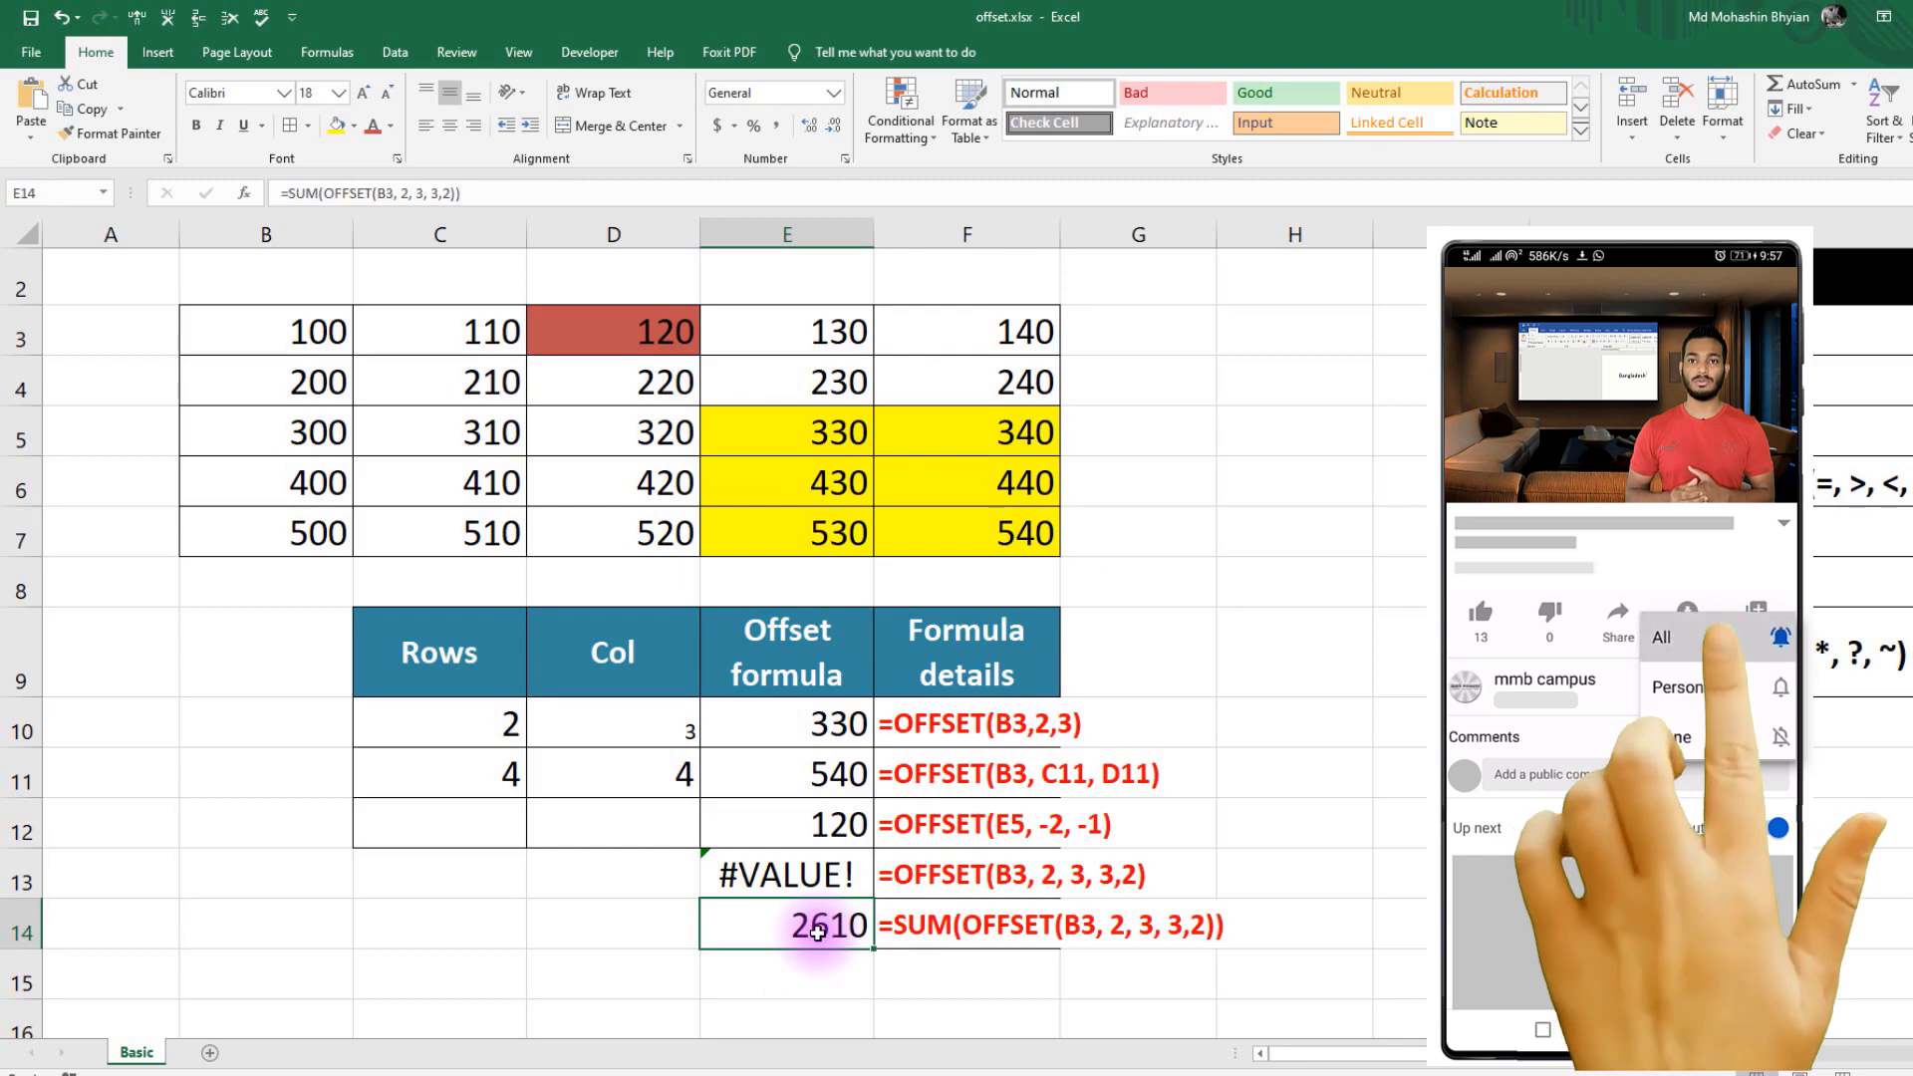
{"action": "scroll", "coordinate": [819, 933], "scroll_direction": "up", "scroll_amount": 1}
{"action": "double_click", "coordinate": [812, 926]}
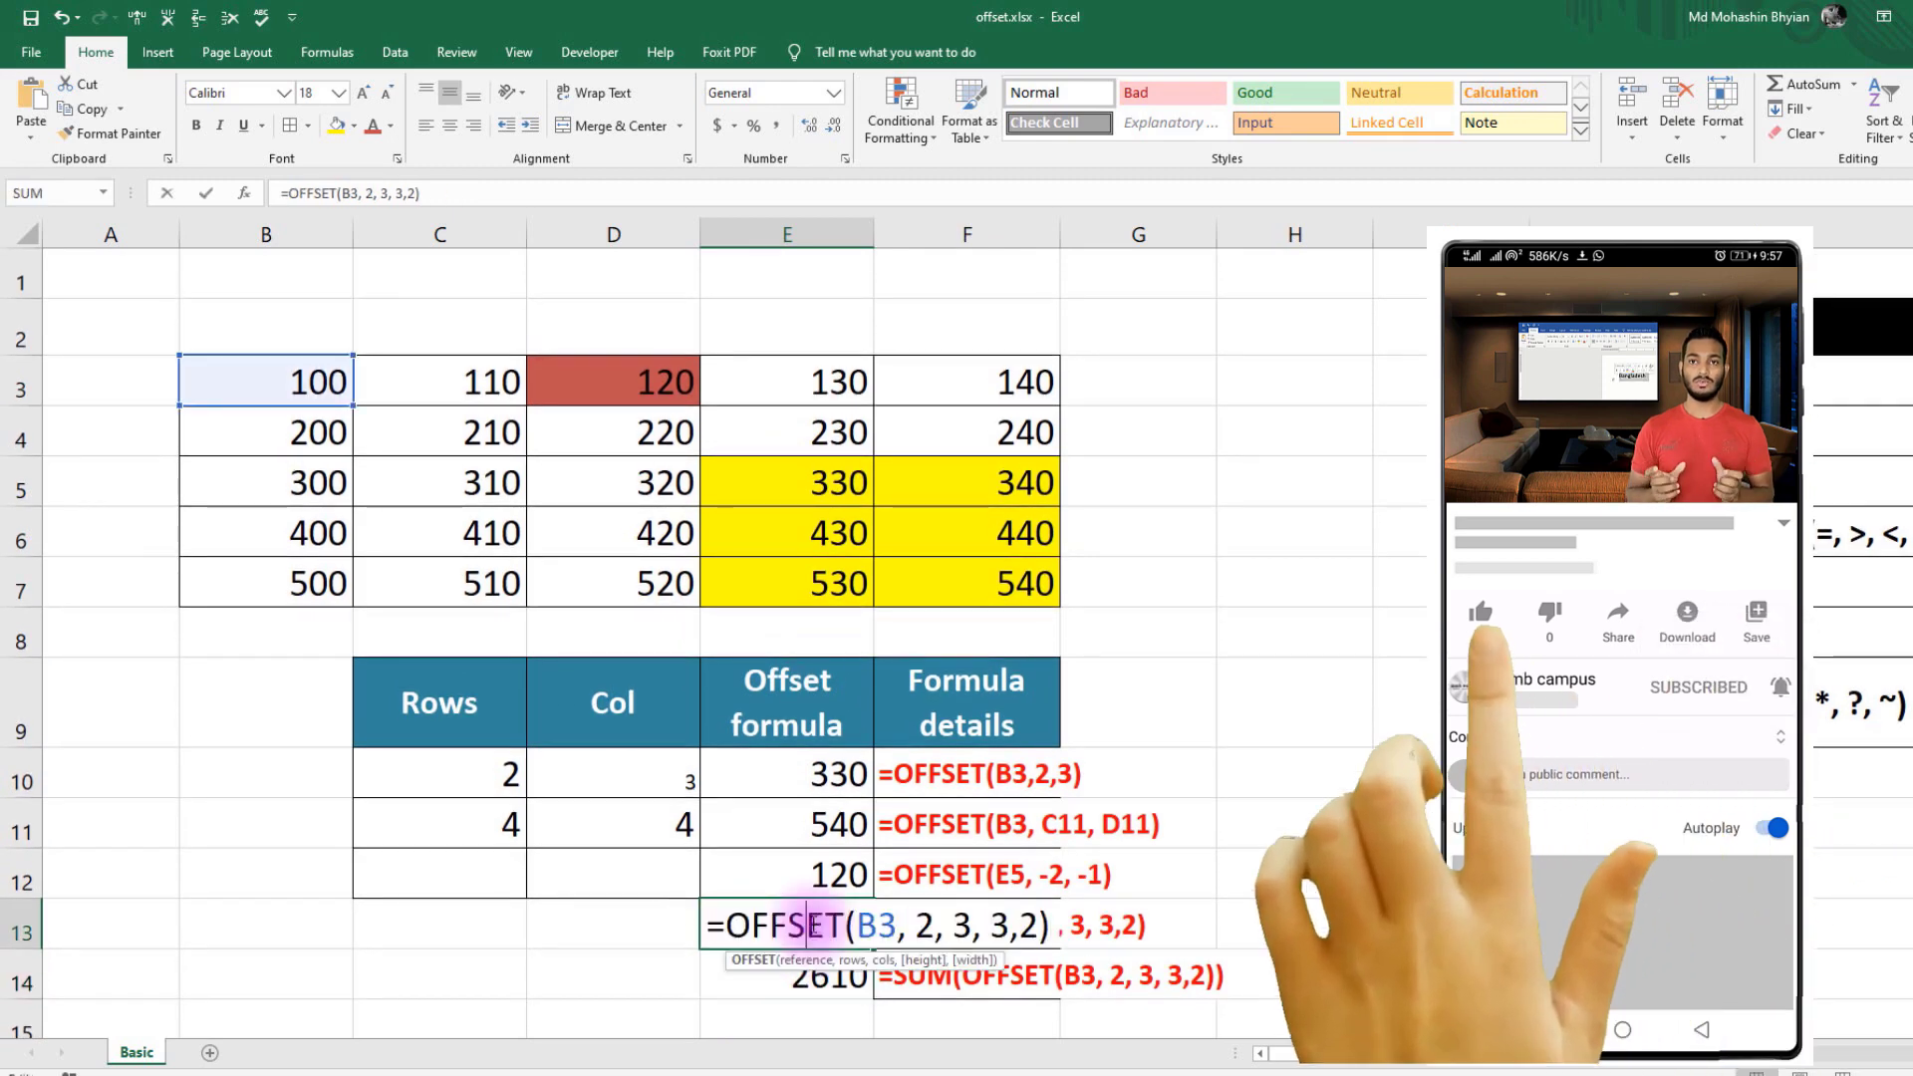
{"action": "left_click", "coordinate": [758, 976]}
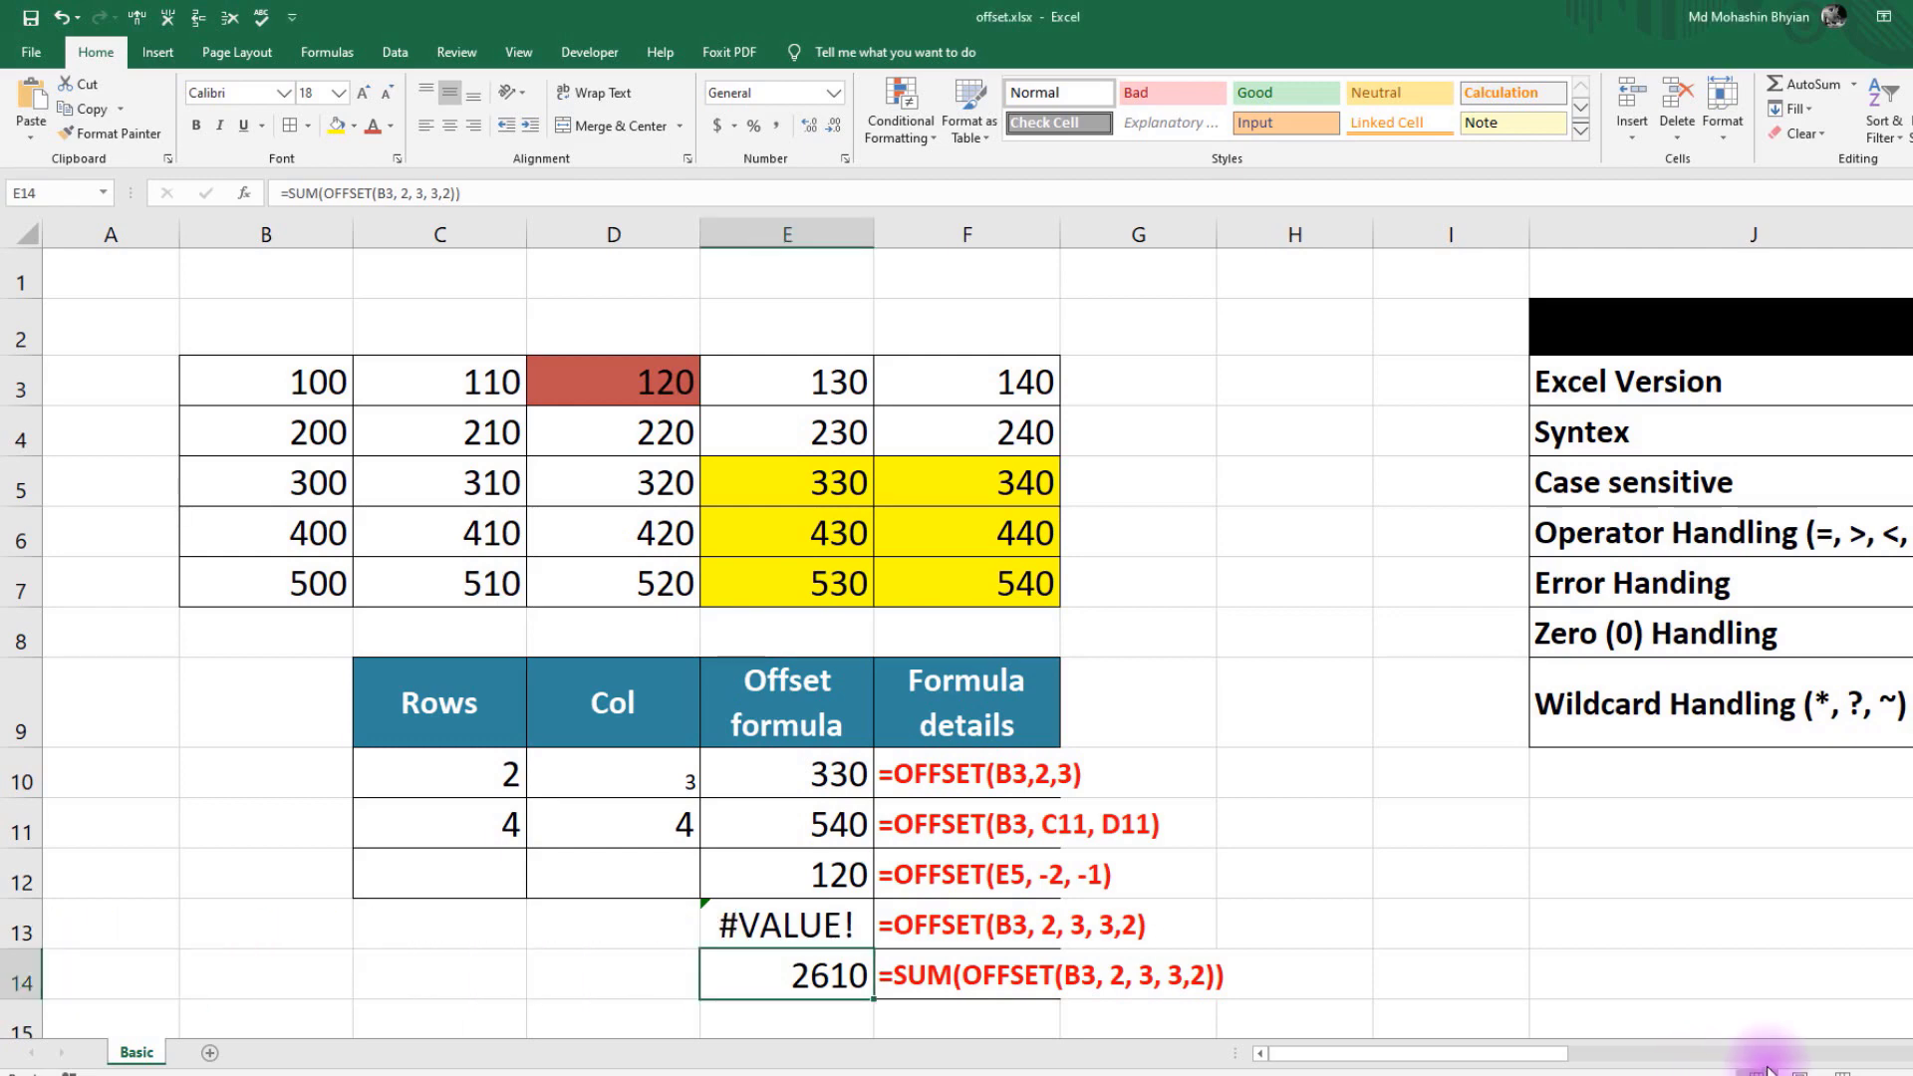
{"action": "left_click_drag", "start_coordinate": [1557, 1053], "coordinate": [1794, 1047]}
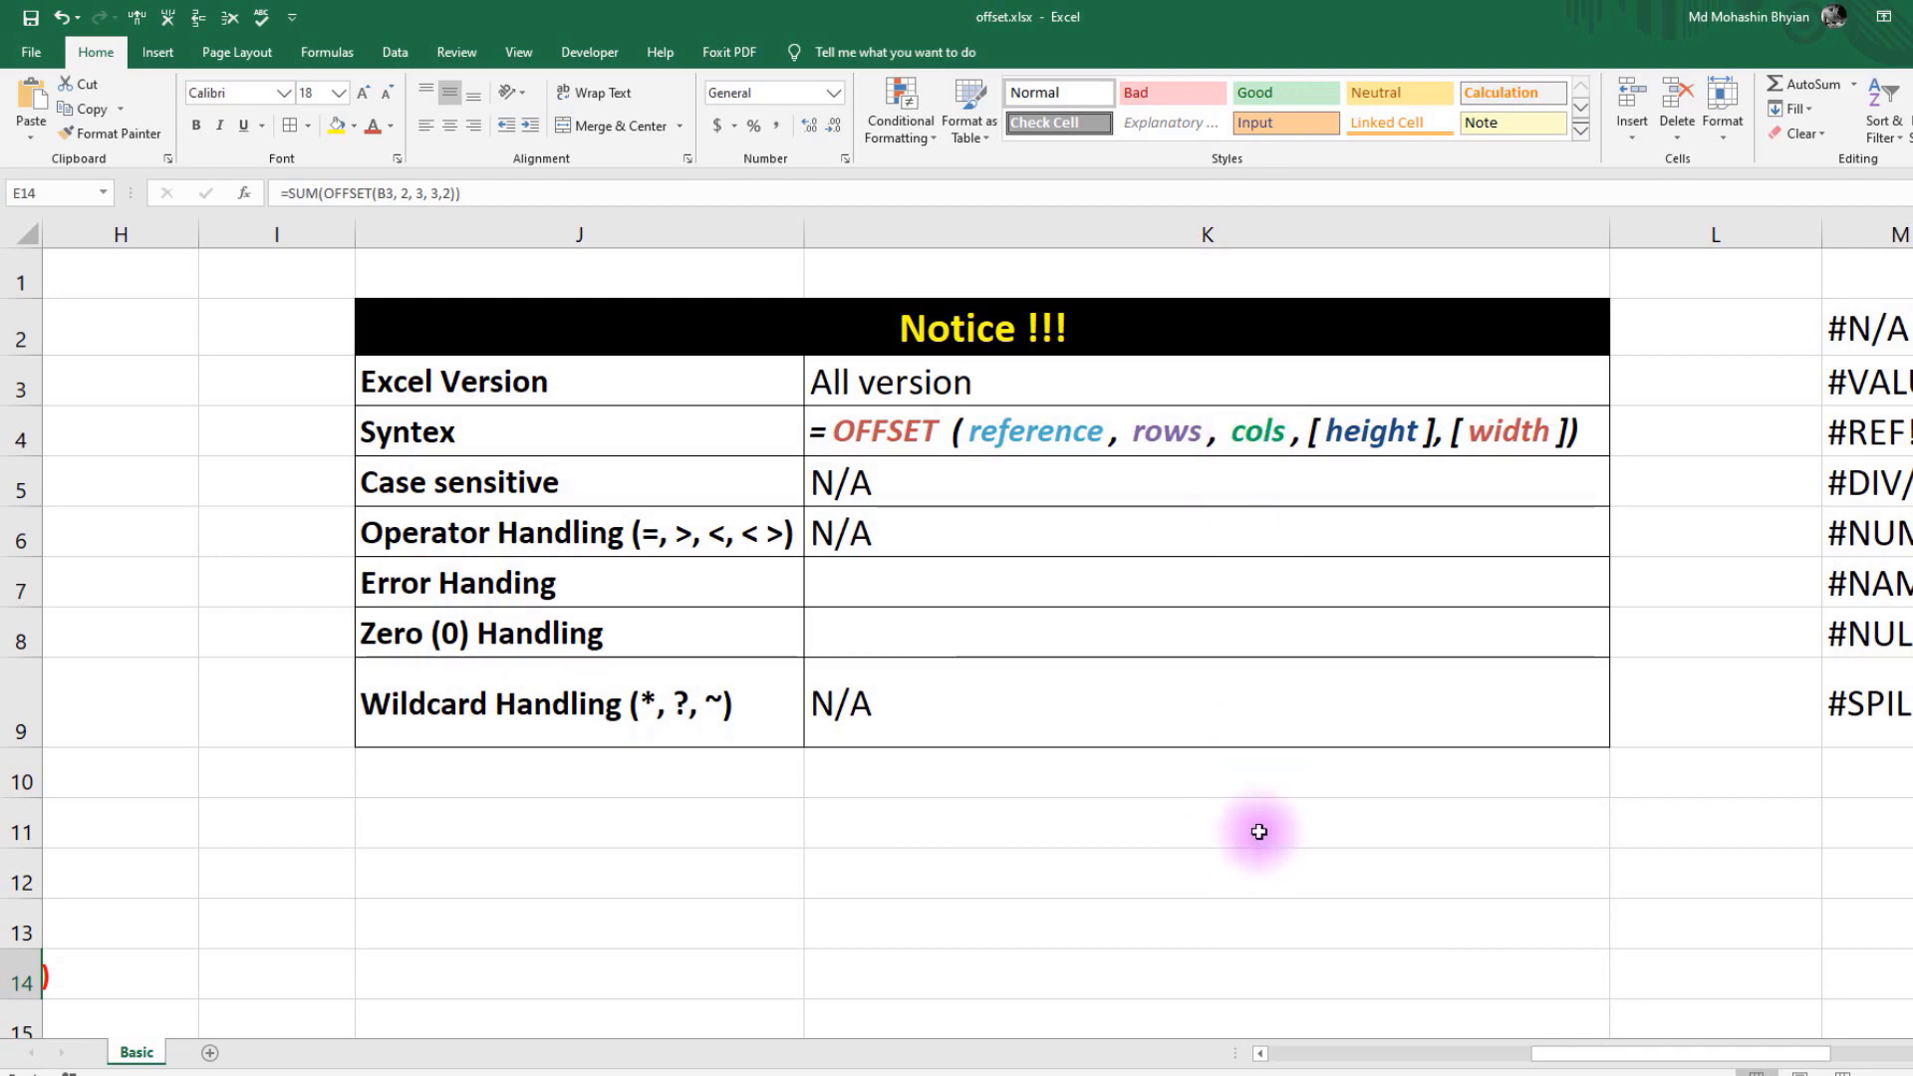
{"action": "left_click_drag", "start_coordinate": [1635, 1051], "coordinate": [1286, 1051]}
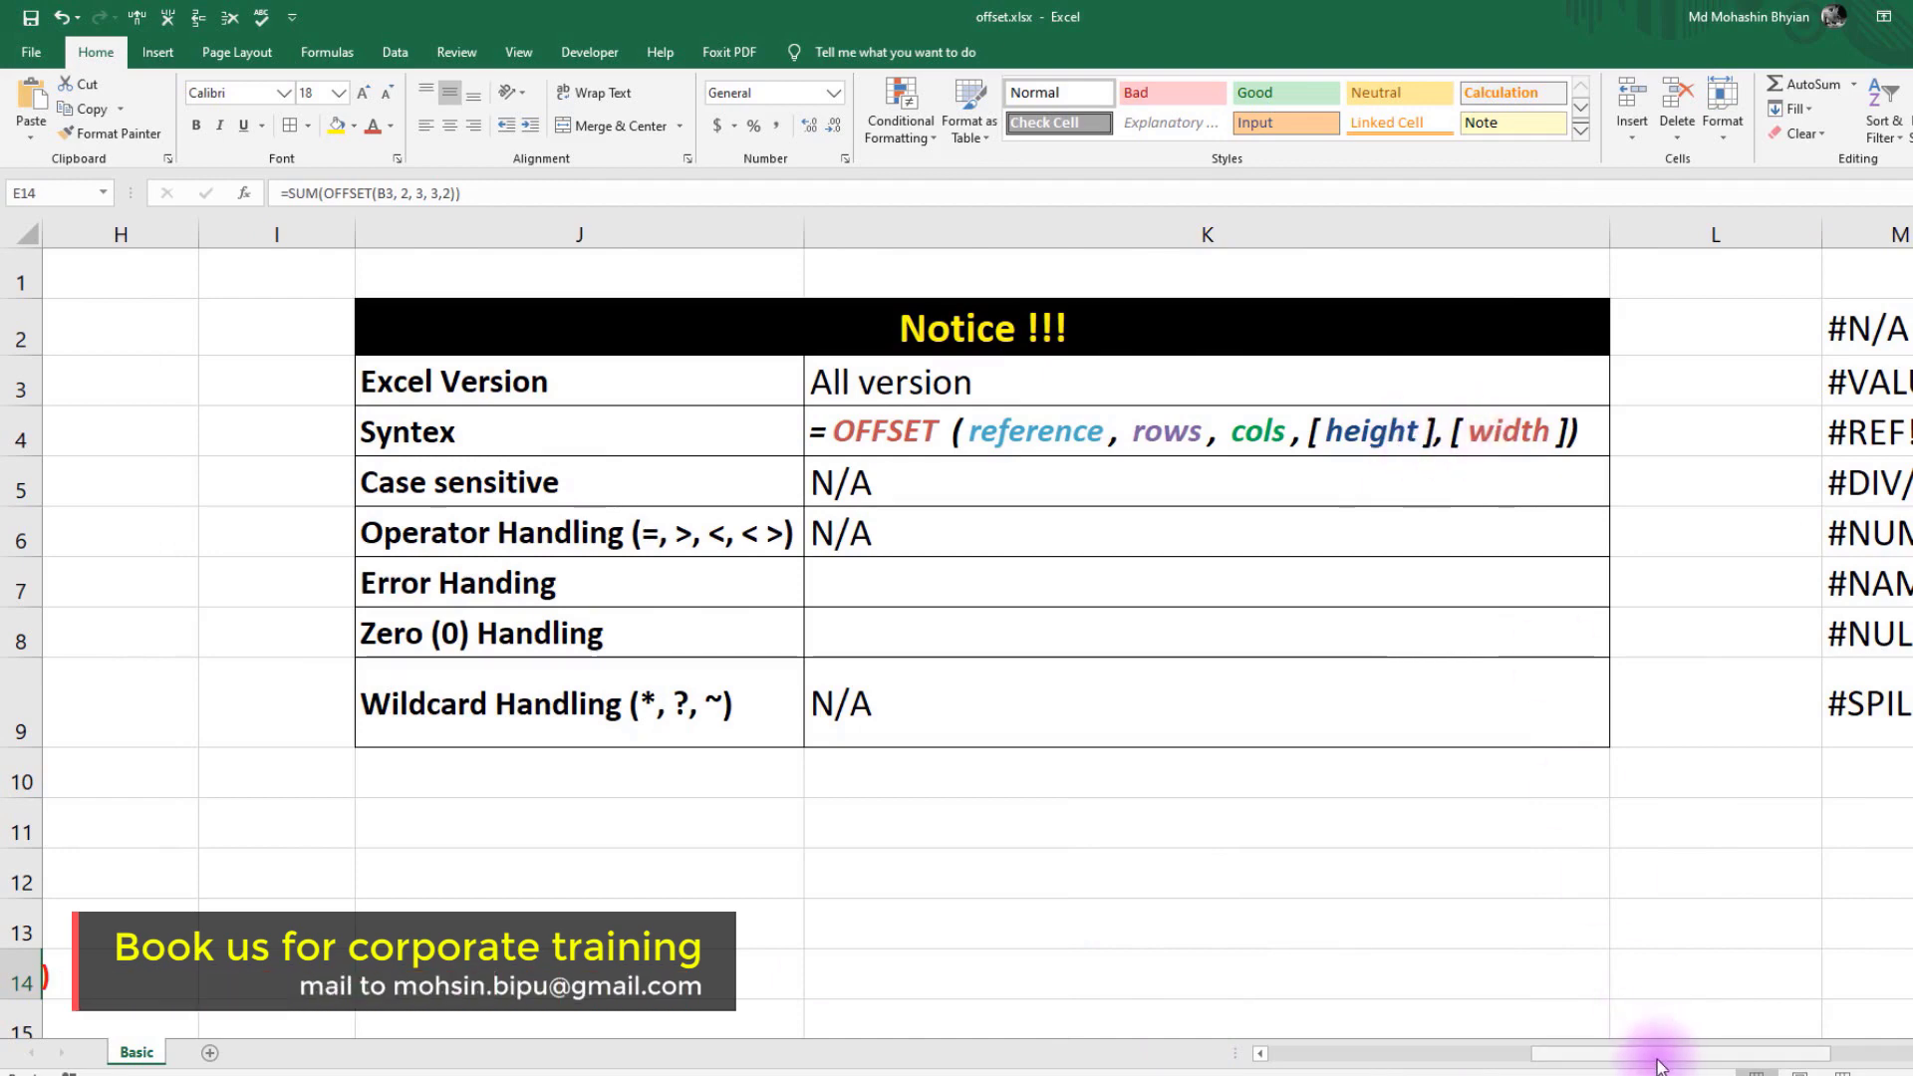
{"action": "left_click_drag", "start_coordinate": [1649, 1055], "coordinate": [1385, 1054]}
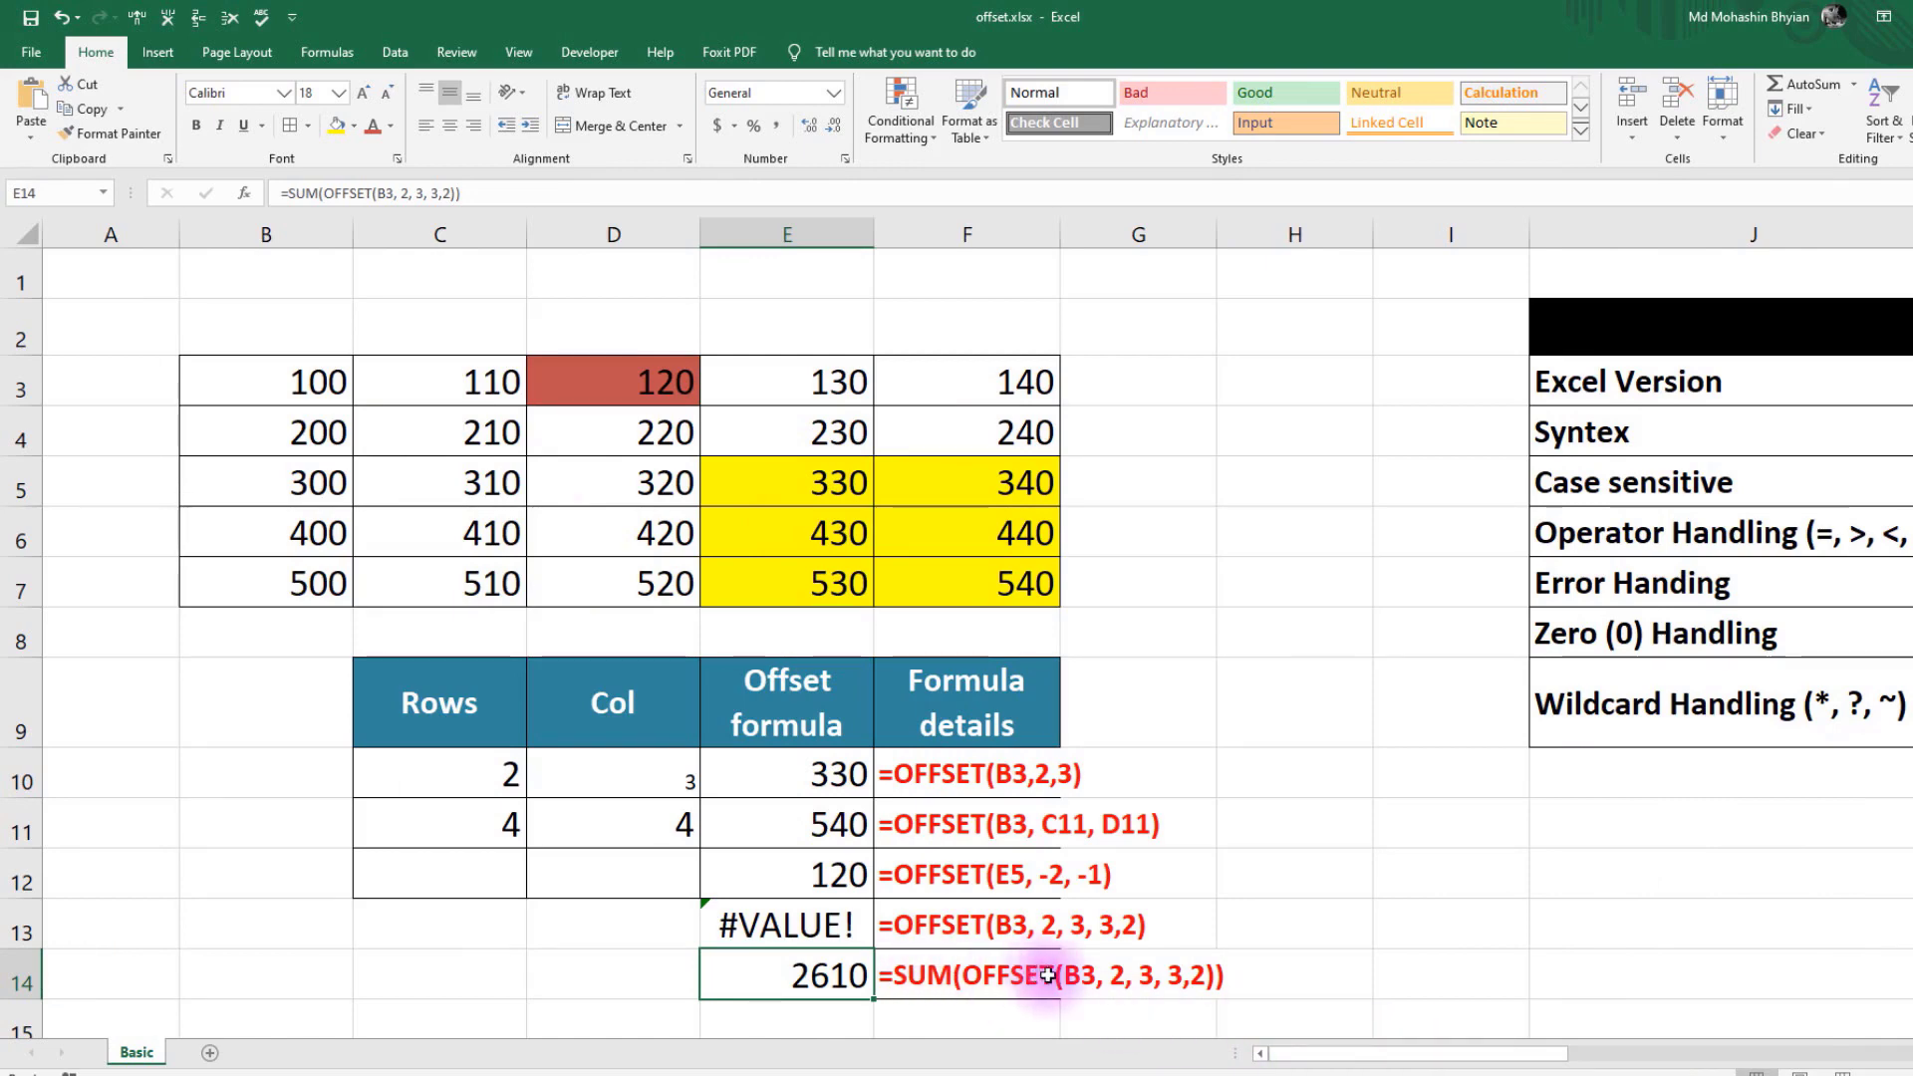
{"action": "left_click_drag", "start_coordinate": [1358, 1055], "coordinate": [1583, 1062]}
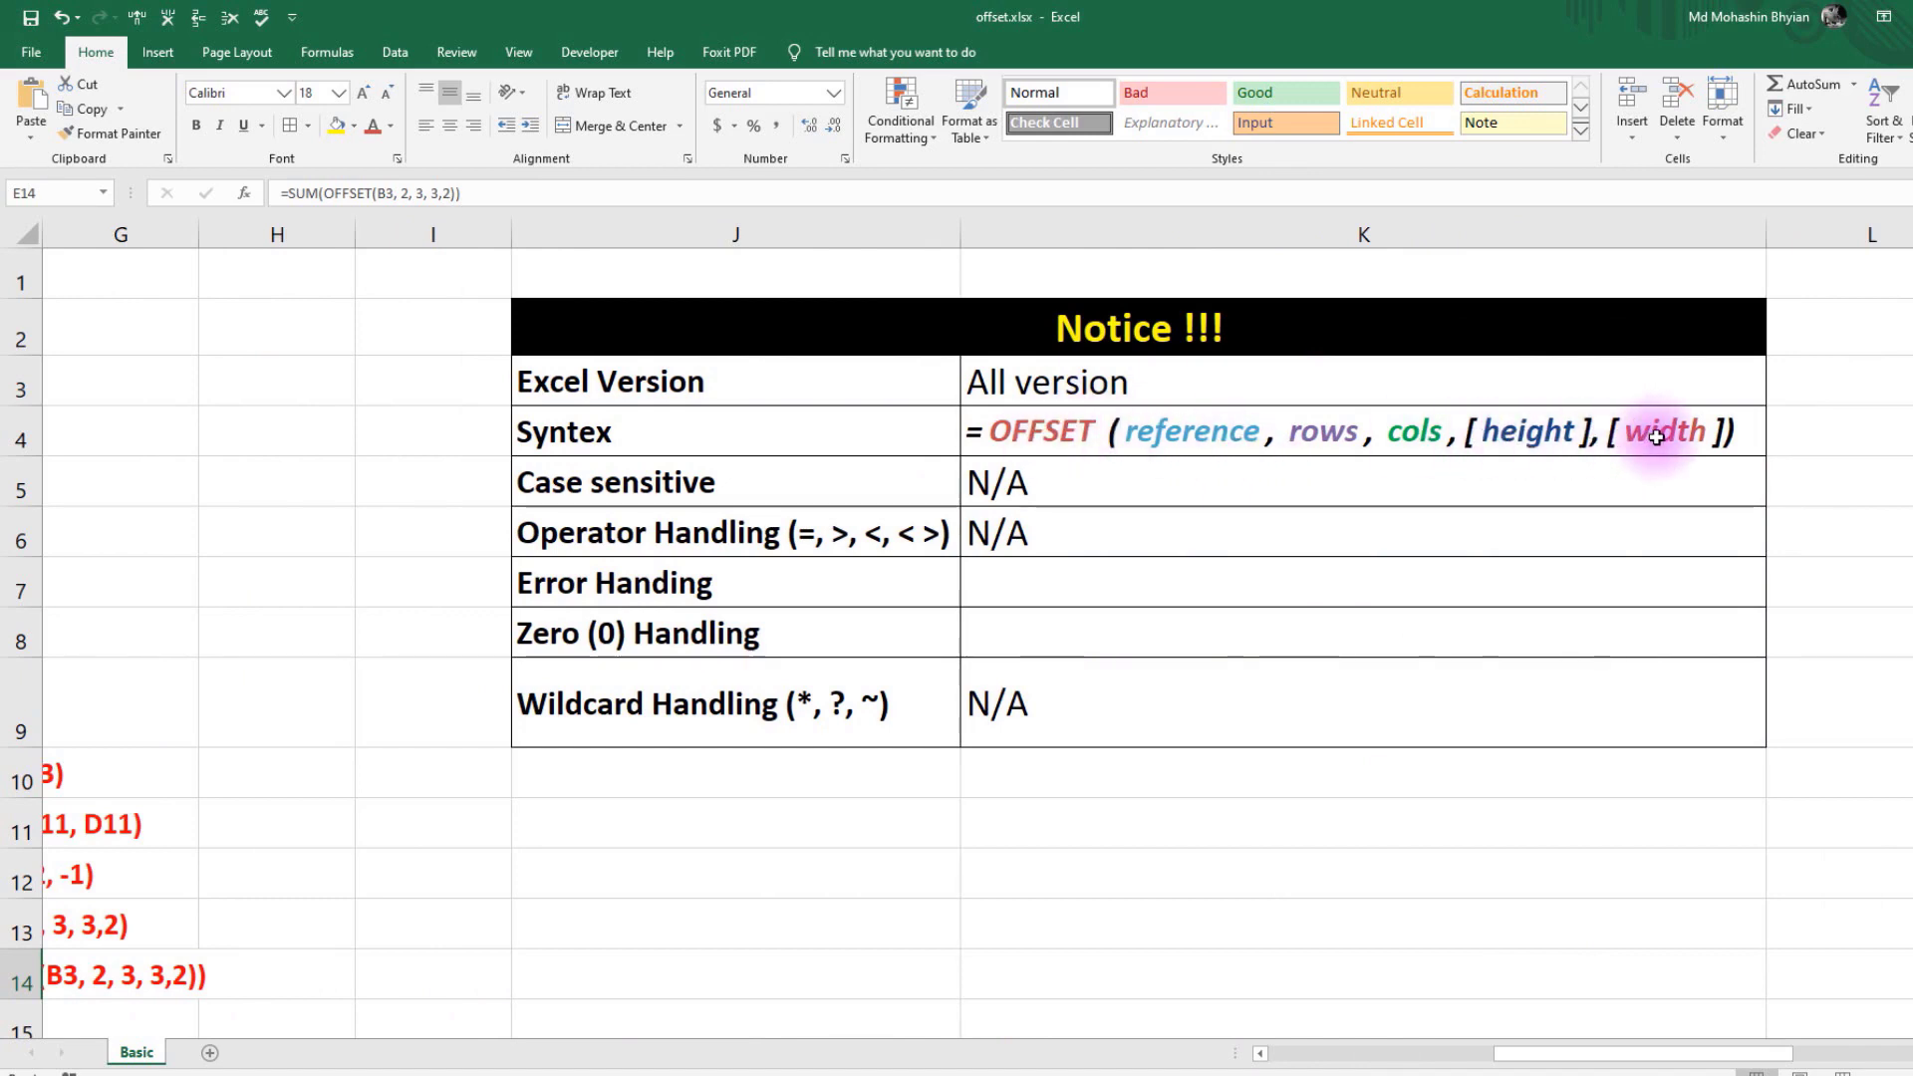
{"action": "left_click_drag", "start_coordinate": [1671, 1063], "coordinate": [1671, 1062]}
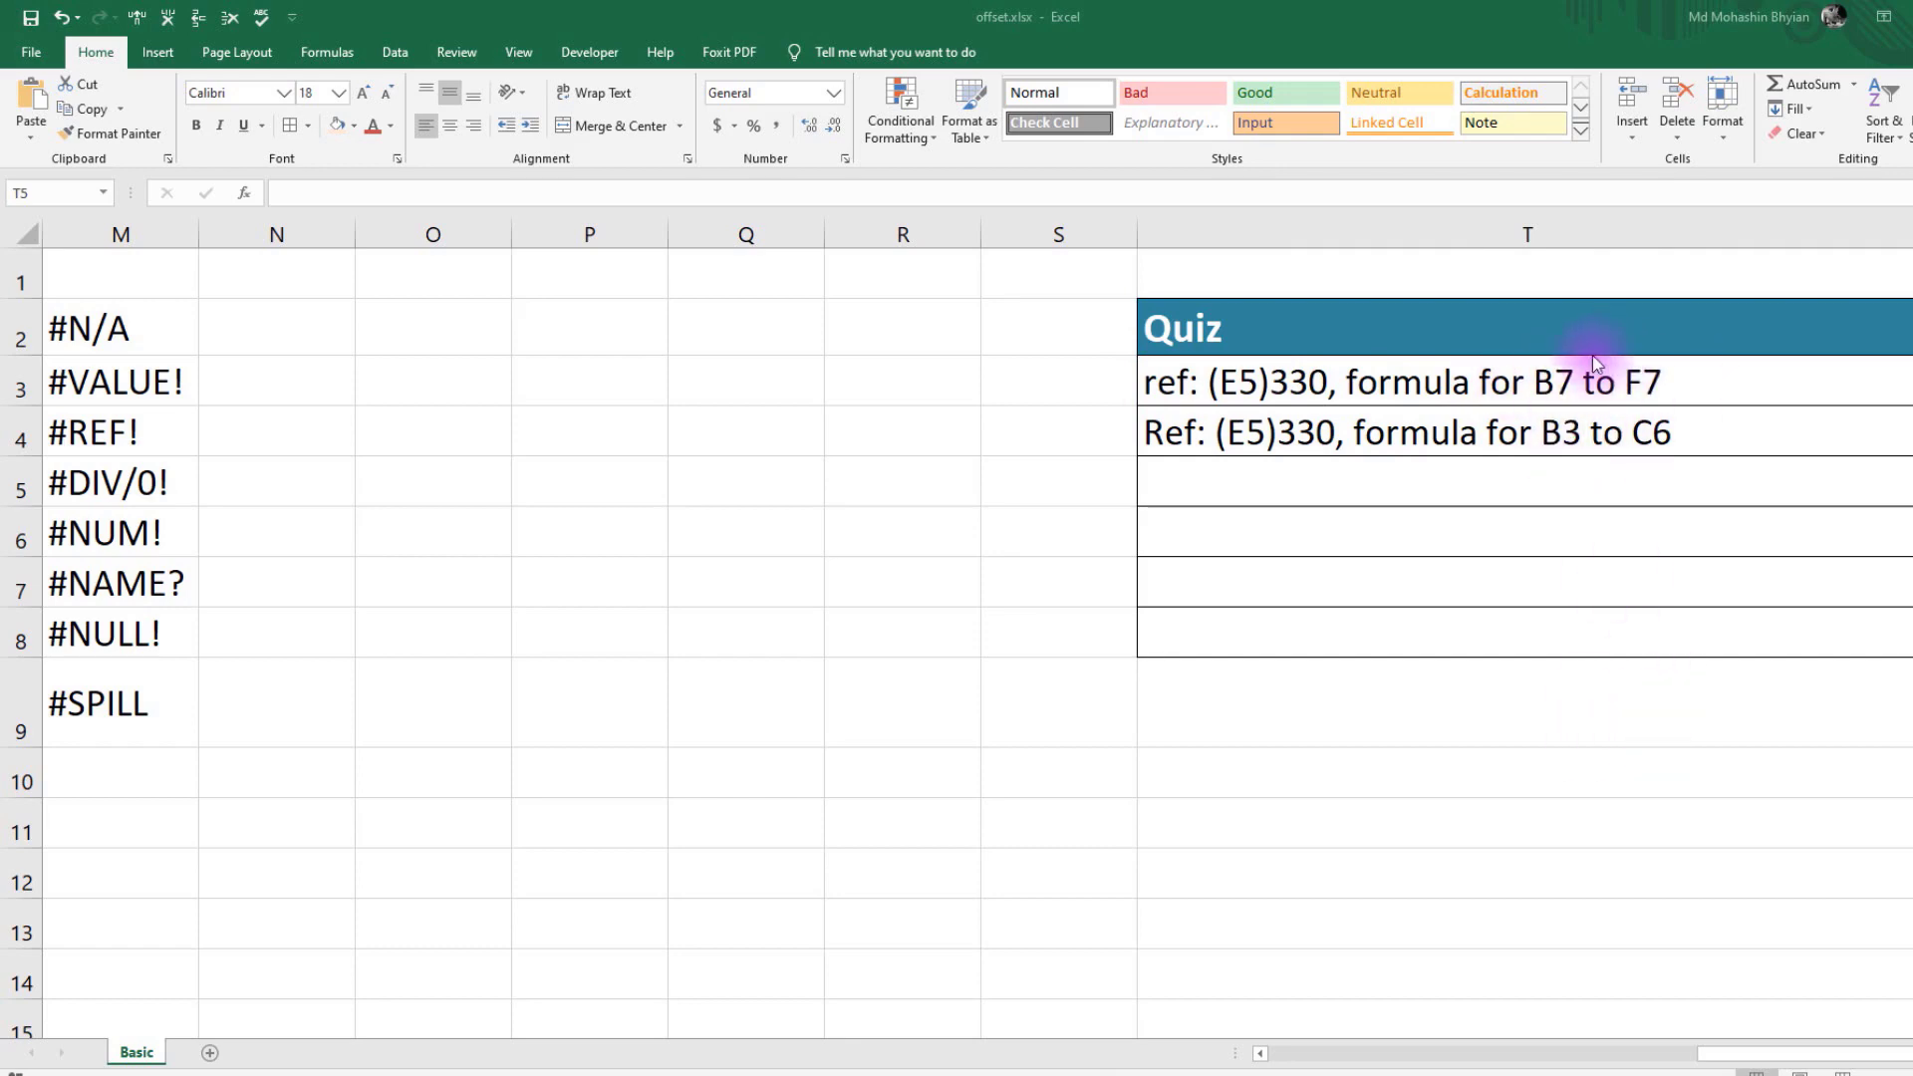
- Remove all fill colors from the data table B3:F7
{"action": "left_click_drag", "start_coordinate": [1874, 1056], "coordinate": [1286, 1052]}
{"action": "left_click_drag", "start_coordinate": [308, 379], "coordinate": [961, 568]}
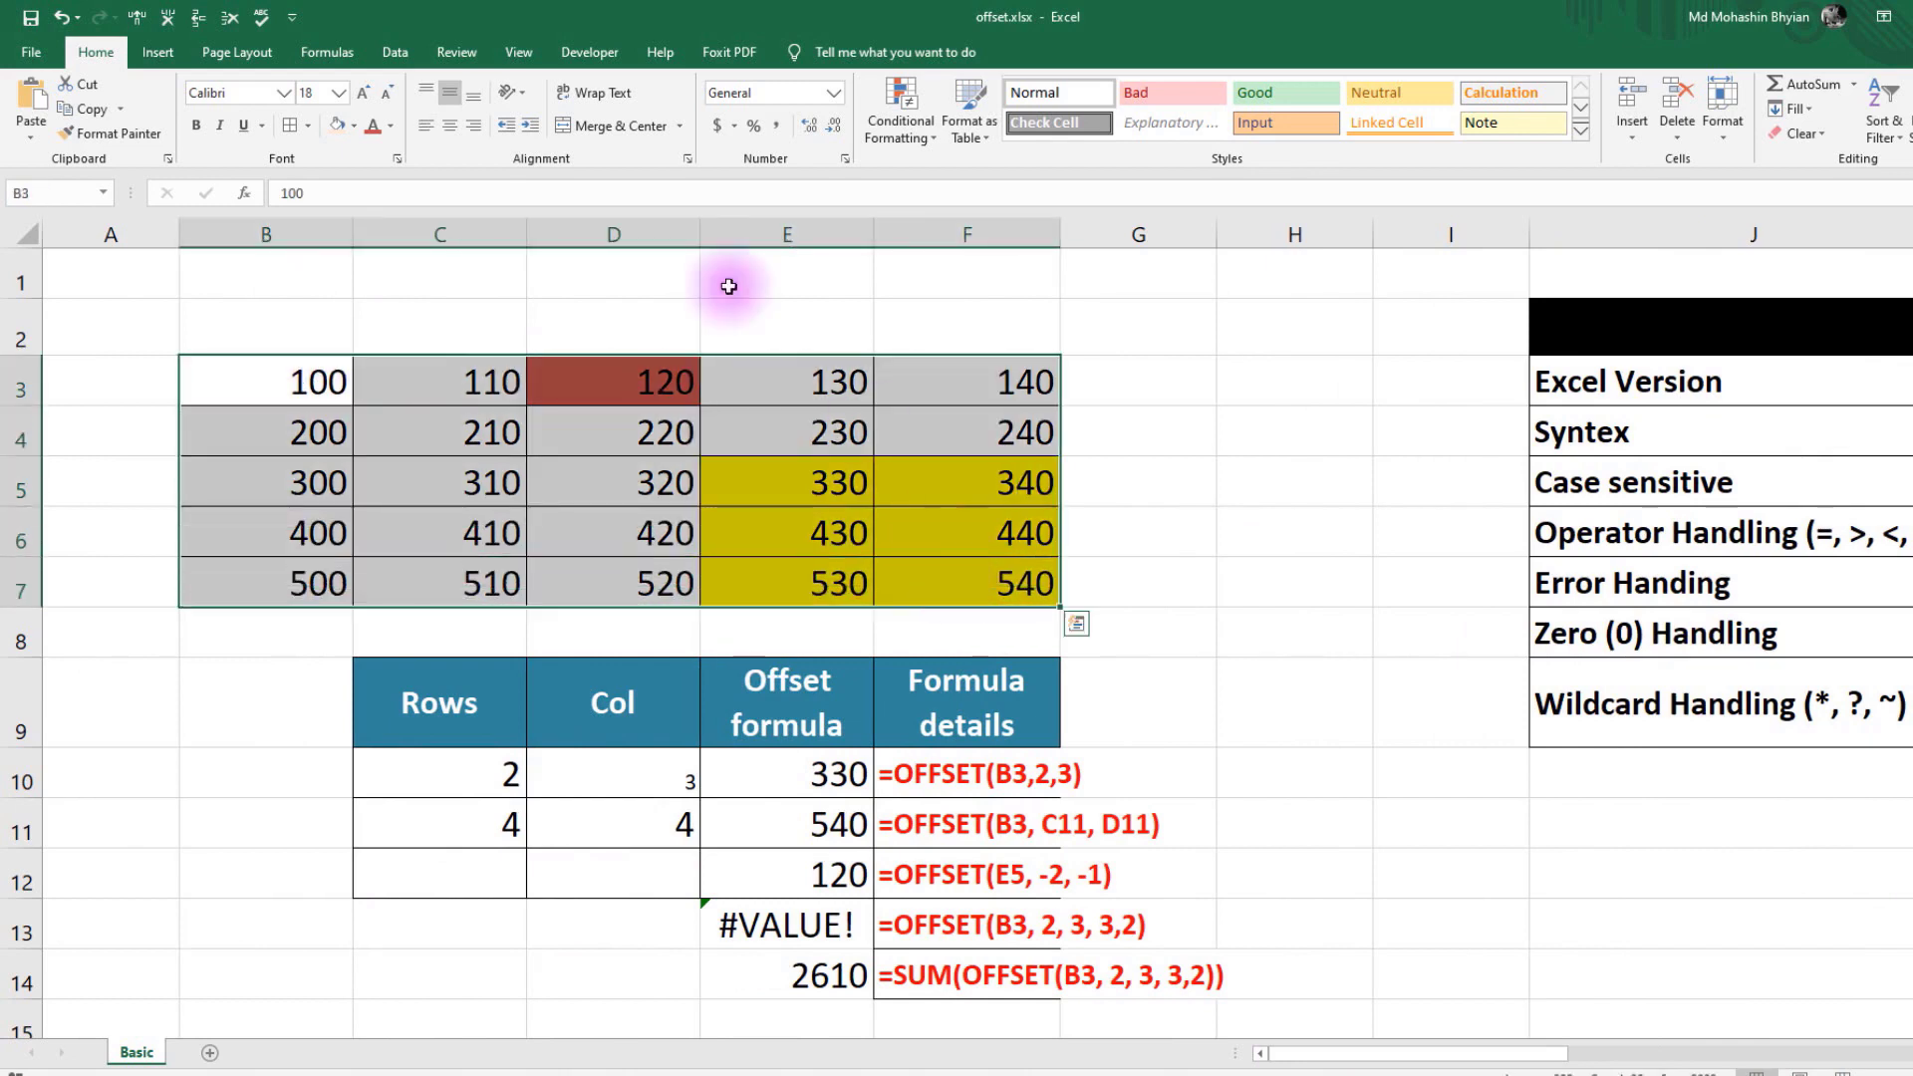
{"action": "left_click", "coordinate": [353, 125]}
{"action": "left_click", "coordinate": [374, 309]}
- Highlight the quiz reference cell E5 with a yellow fill
{"action": "left_click", "coordinate": [769, 484]}
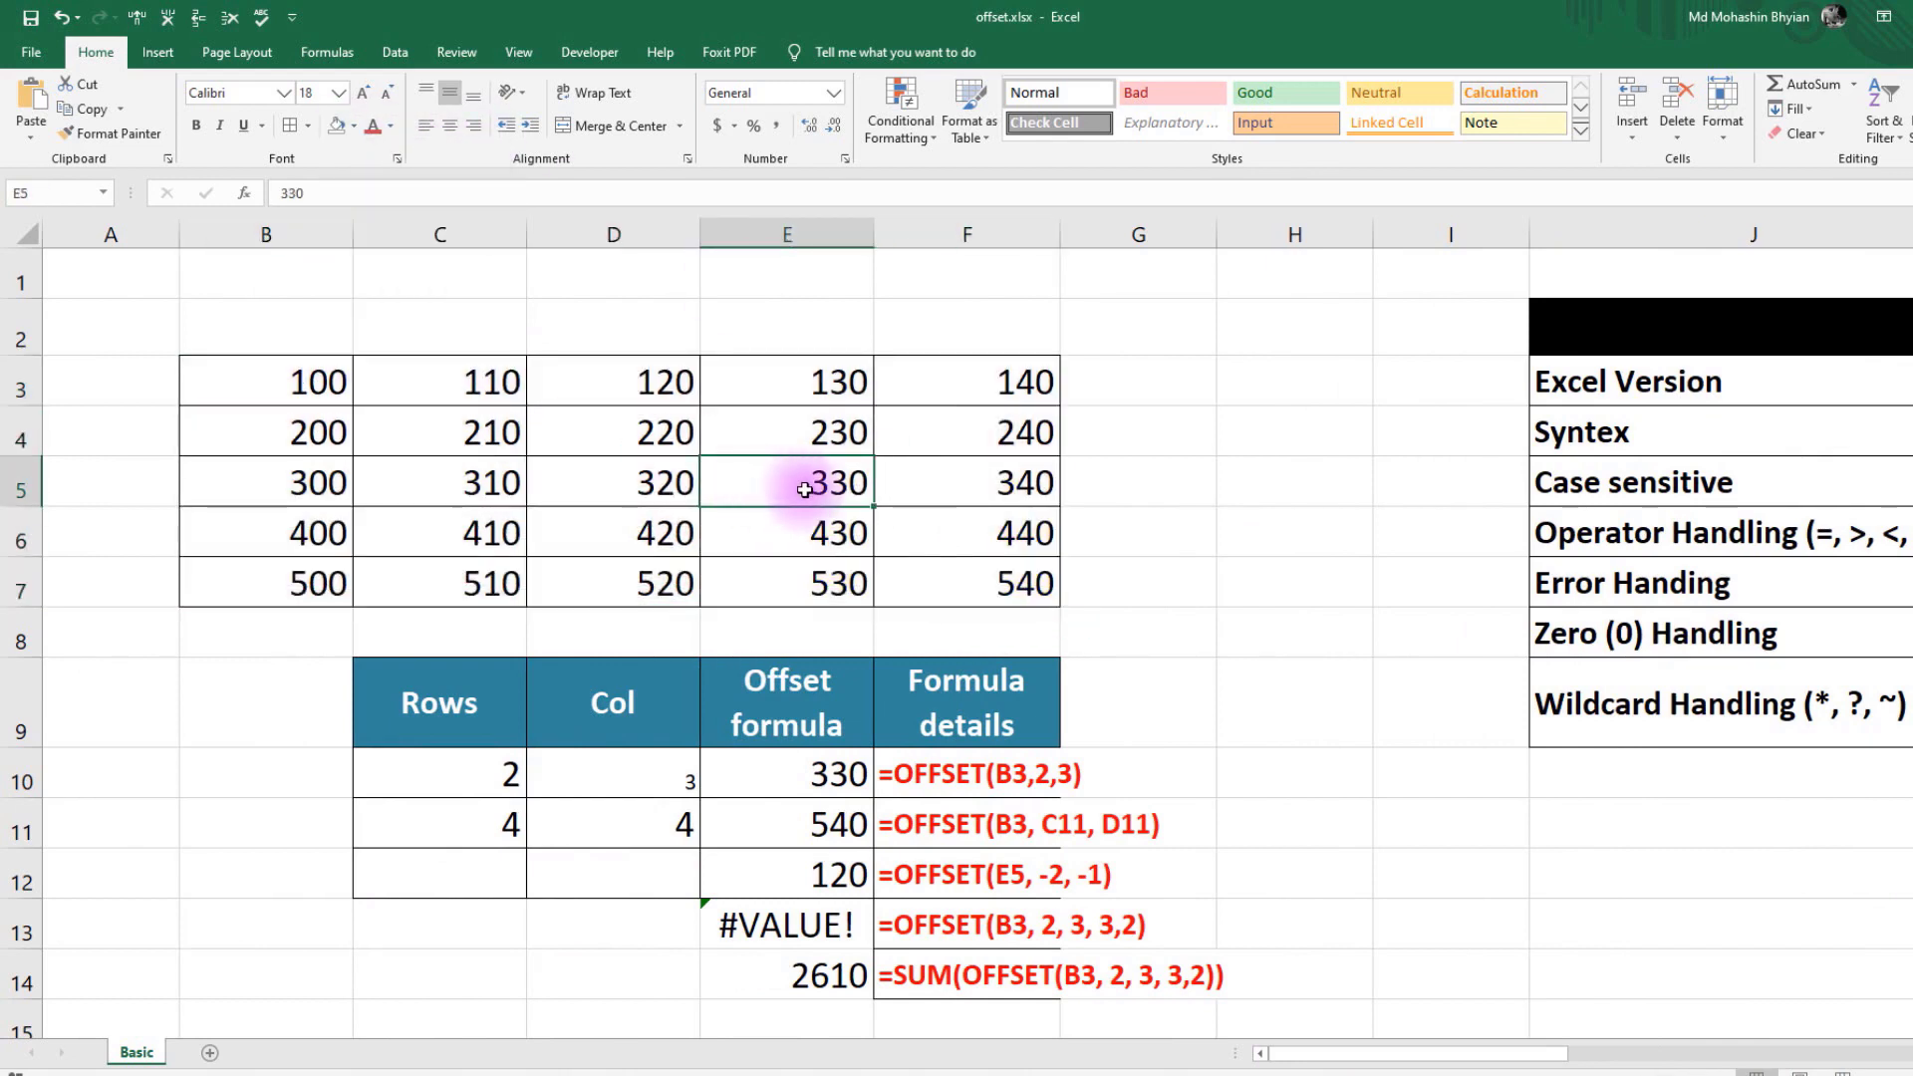
{"action": "left_click", "coordinate": [355, 126]}
{"action": "left_click", "coordinate": [391, 294]}
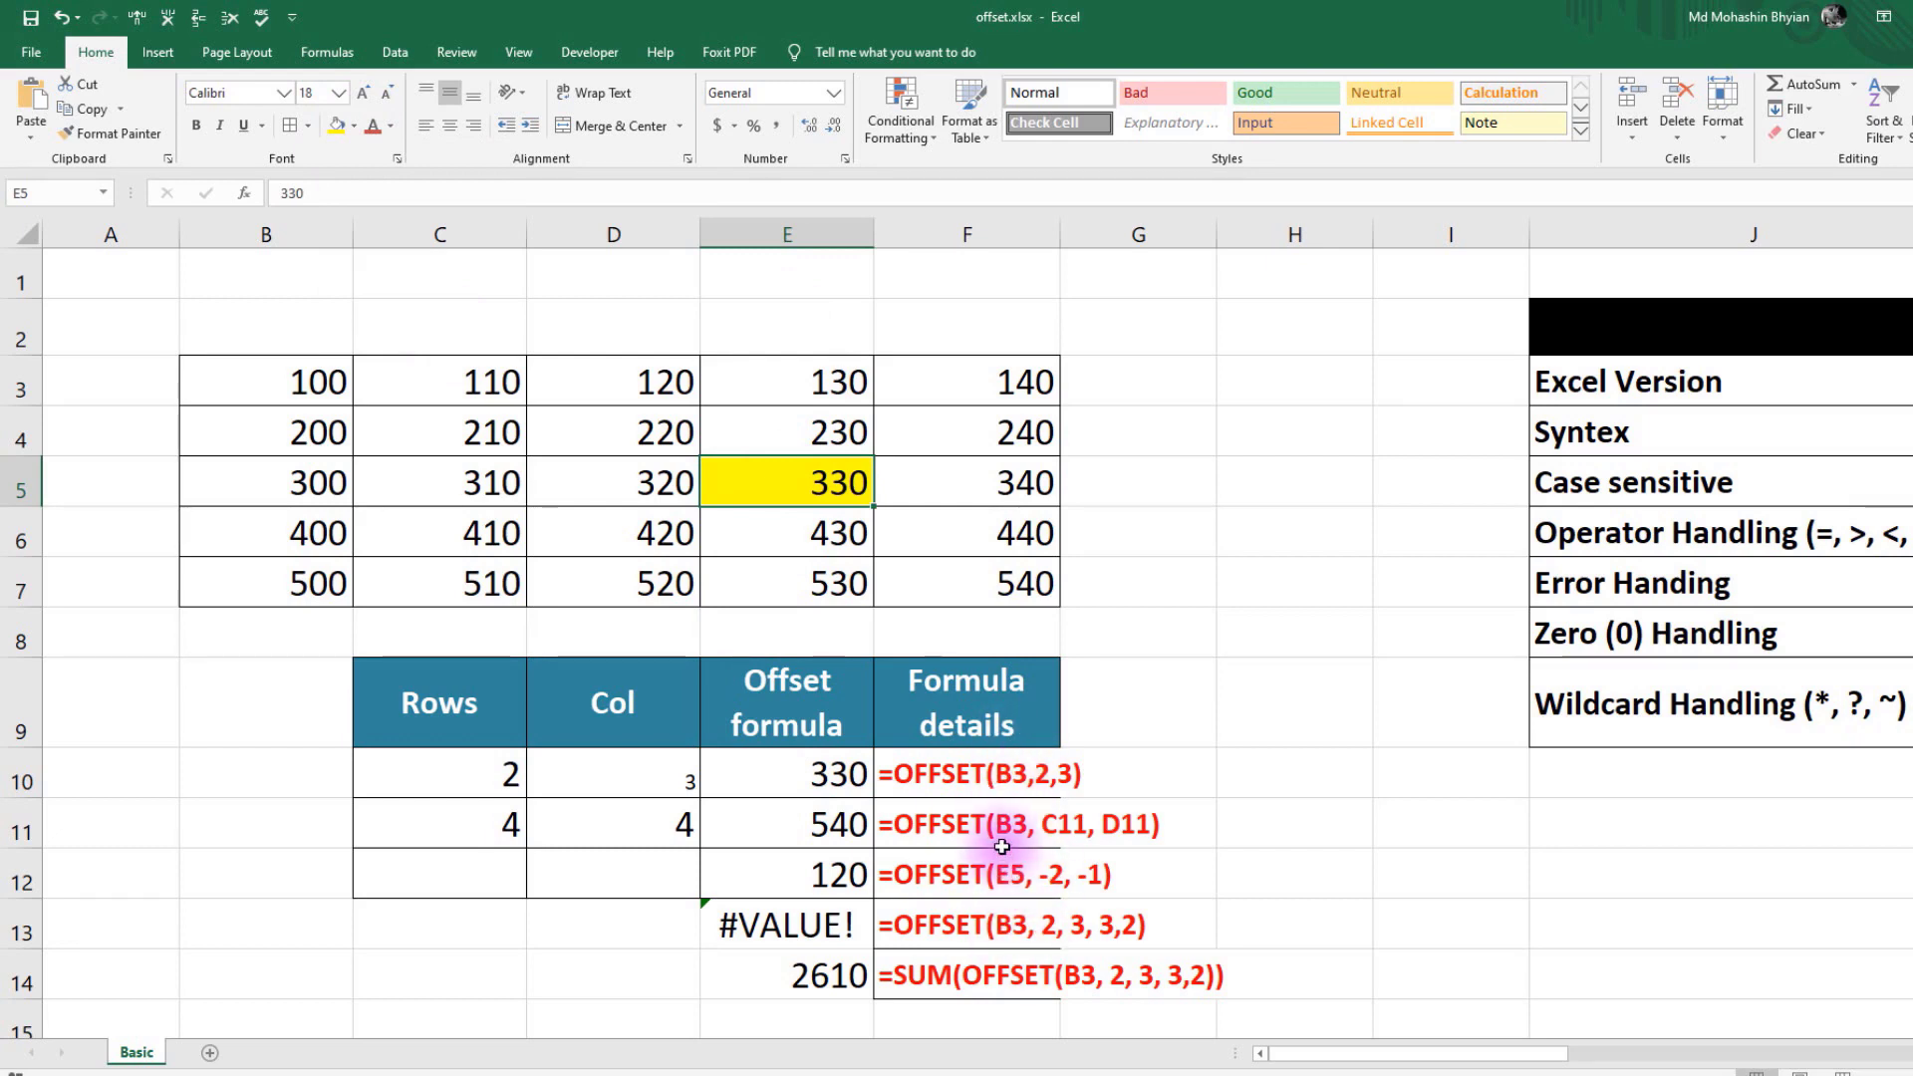
- Fill the first quiz target range B7:F7 with light blue
{"action": "left_click", "coordinate": [241, 576]}
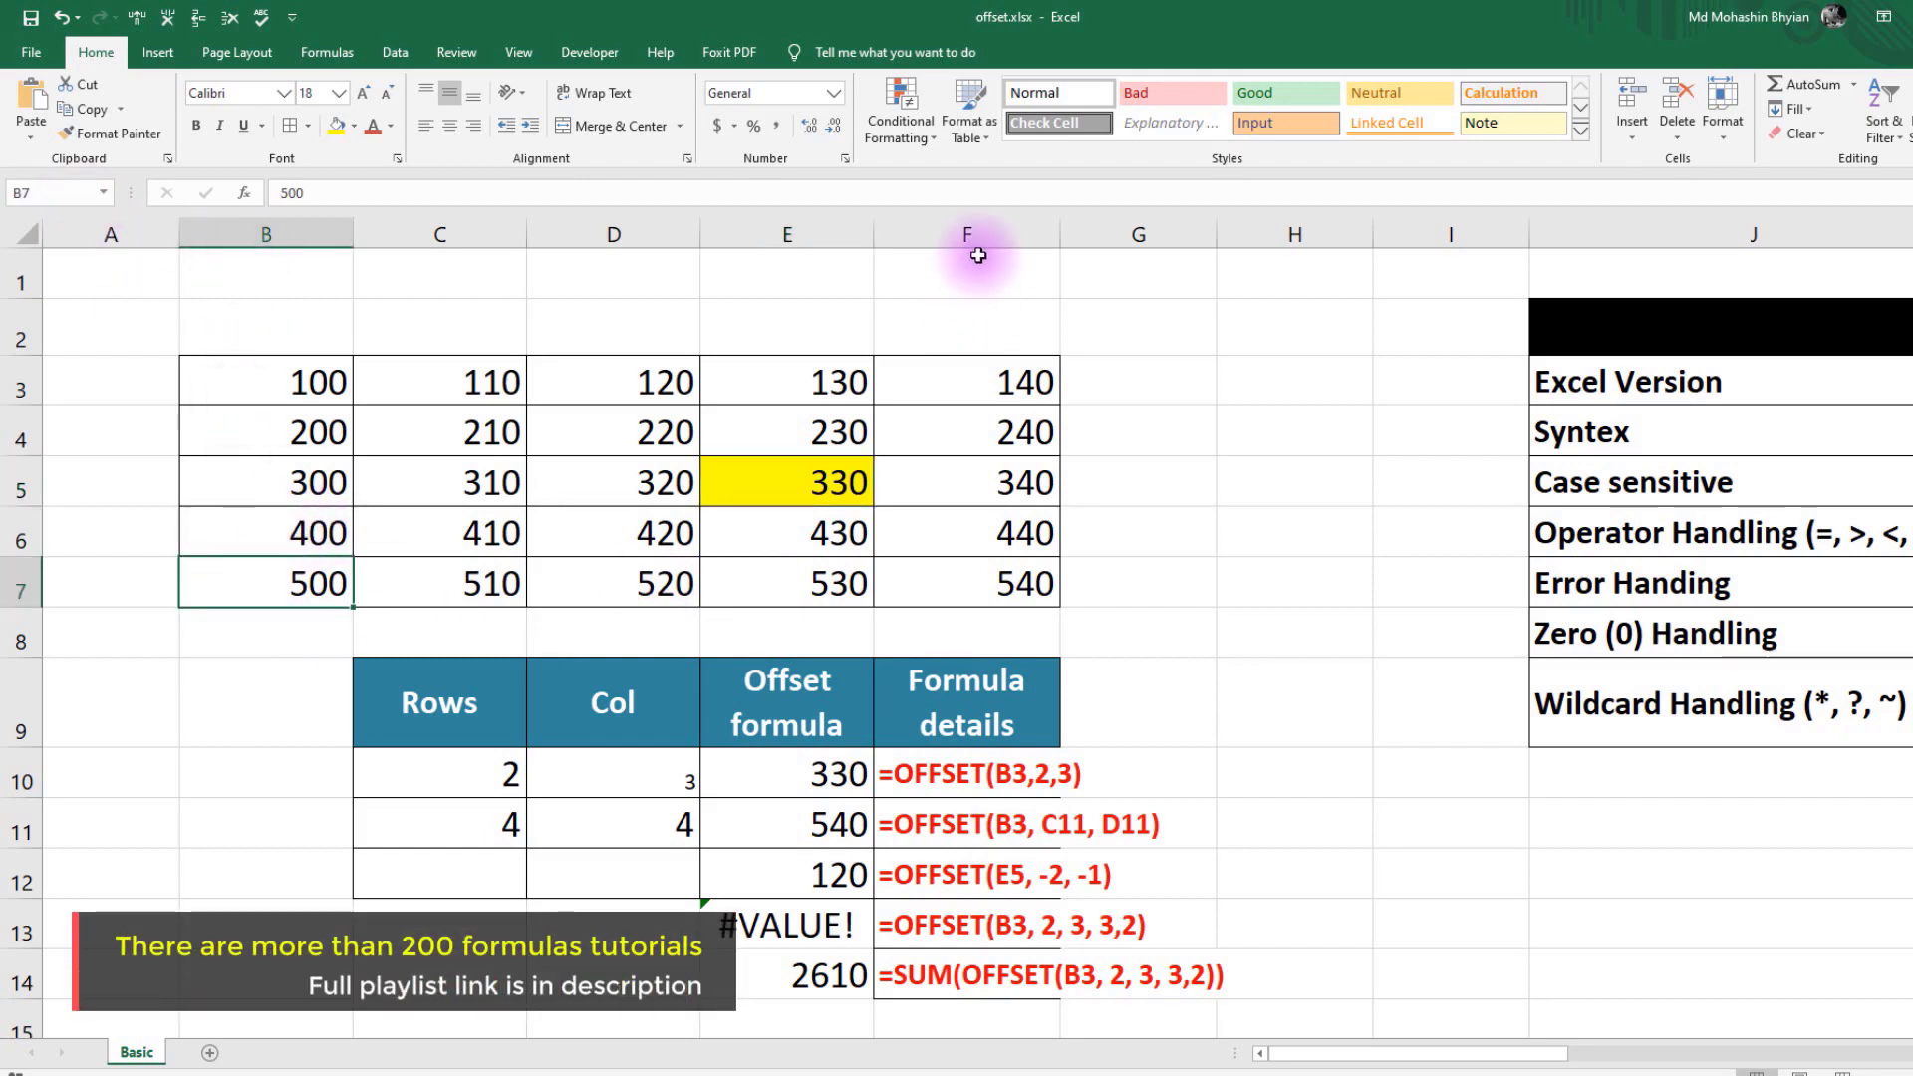
{"action": "left_click_drag", "start_coordinate": [317, 593], "coordinate": [998, 586]}
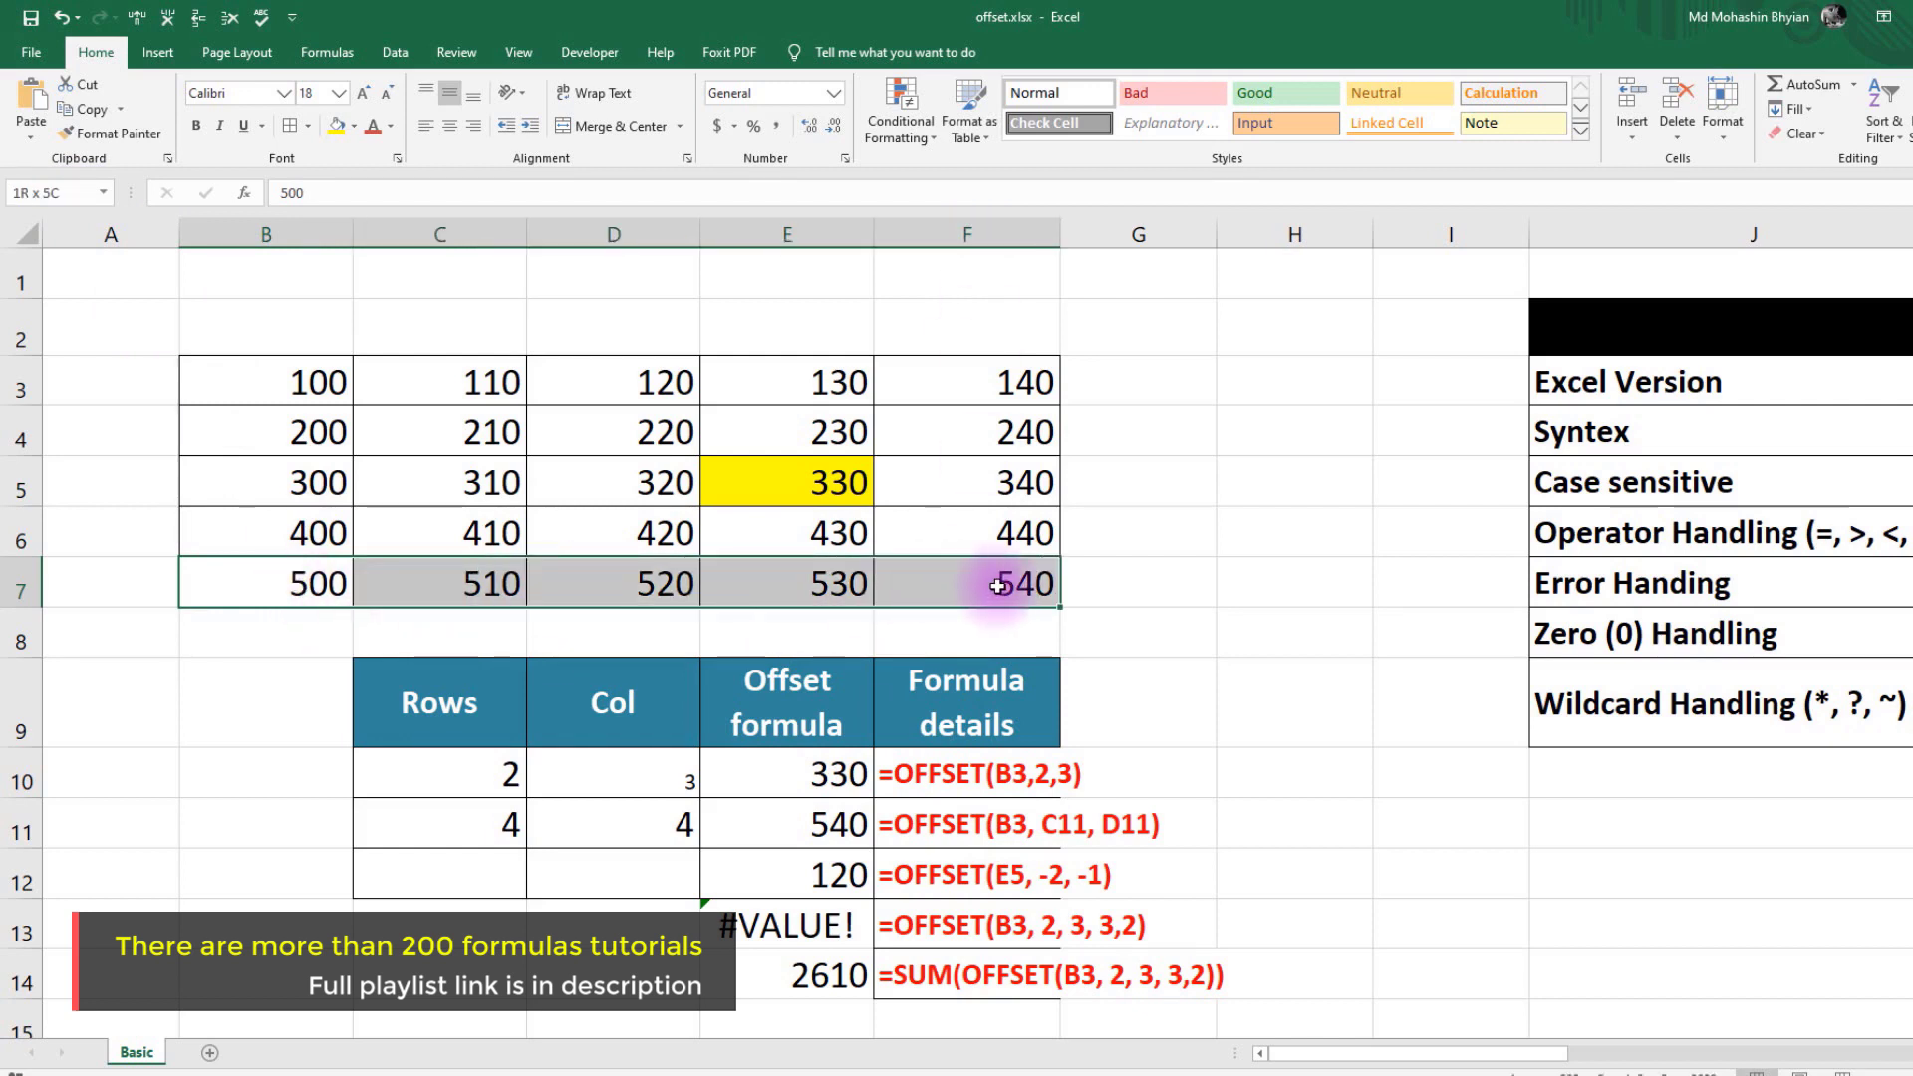
{"action": "left_click", "coordinate": [354, 126]}
{"action": "left_click", "coordinate": [483, 193]}
{"action": "left_click", "coordinate": [593, 596]}
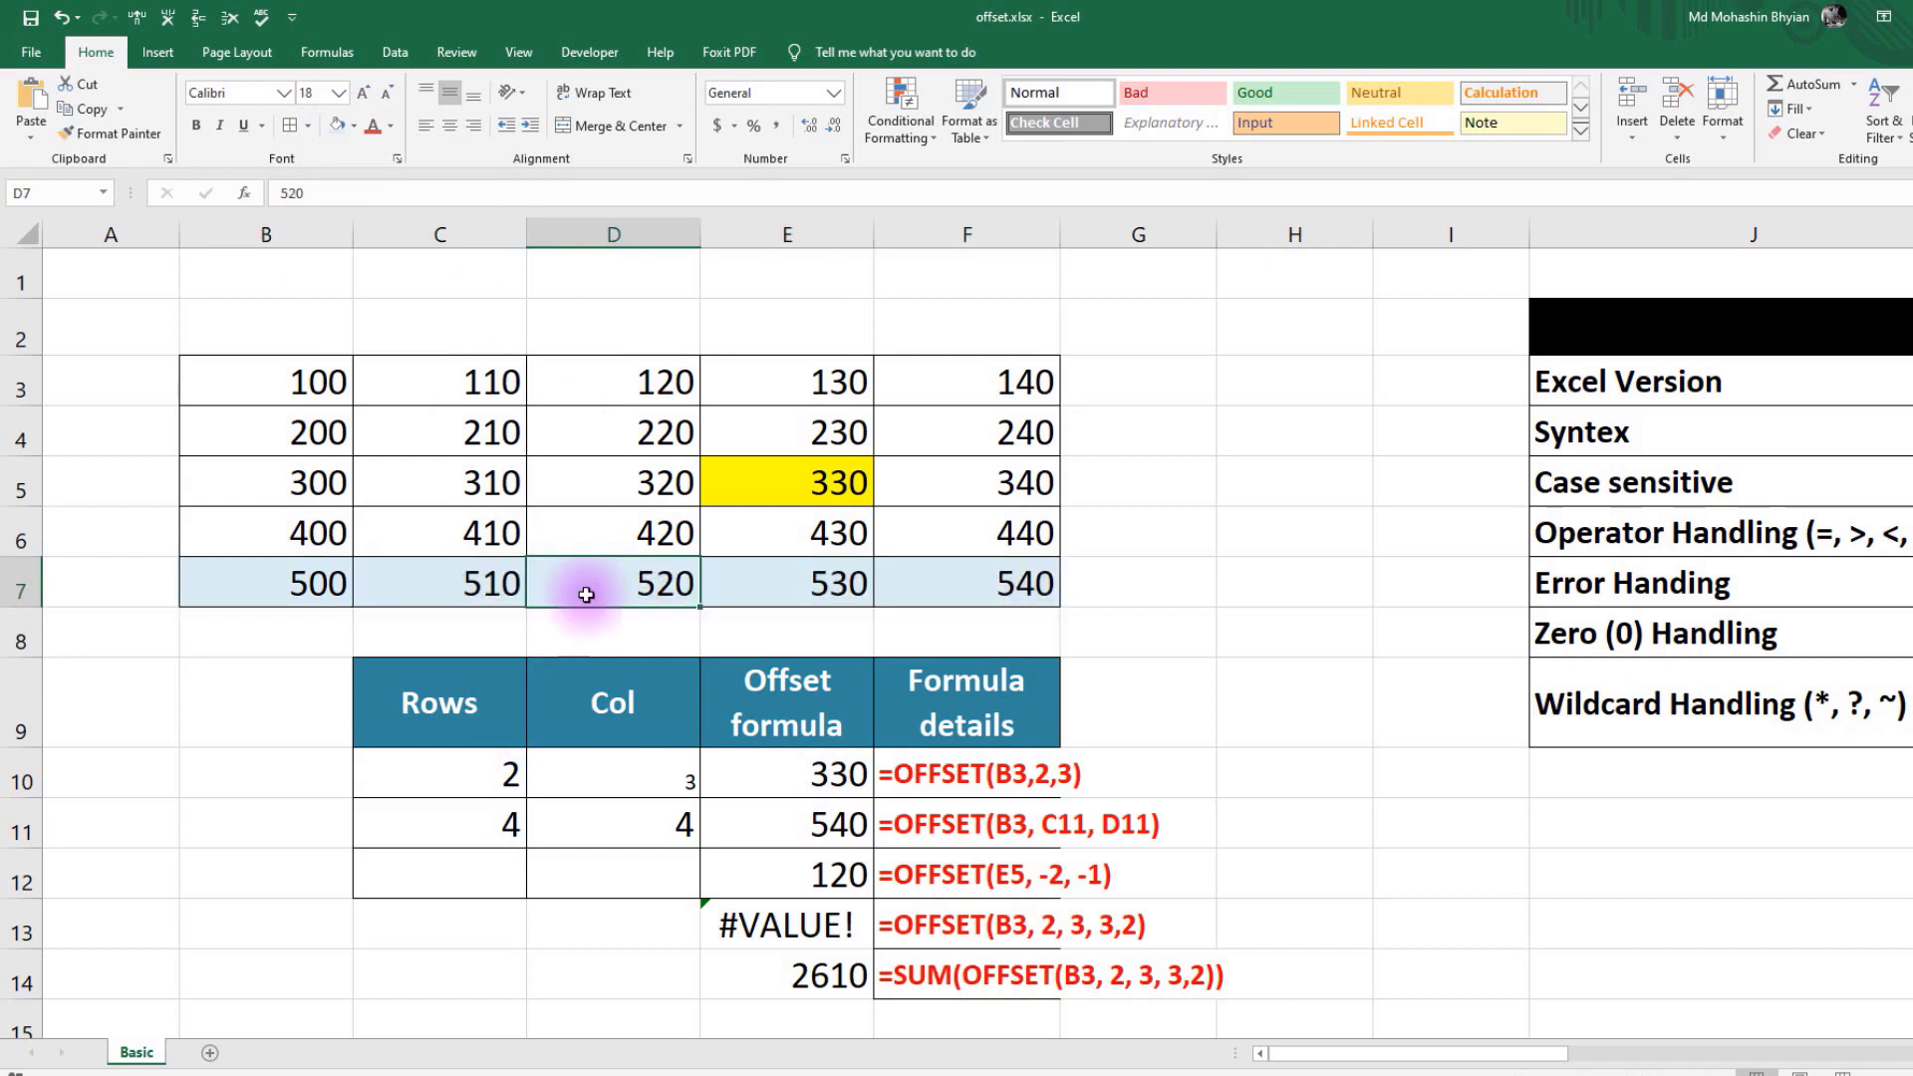
- Examine the reference cell E5, the target range B7:F7 and the example formulas against the Quiz questions
{"action": "left_click_drag", "start_coordinate": [329, 586], "coordinate": [1000, 585]}
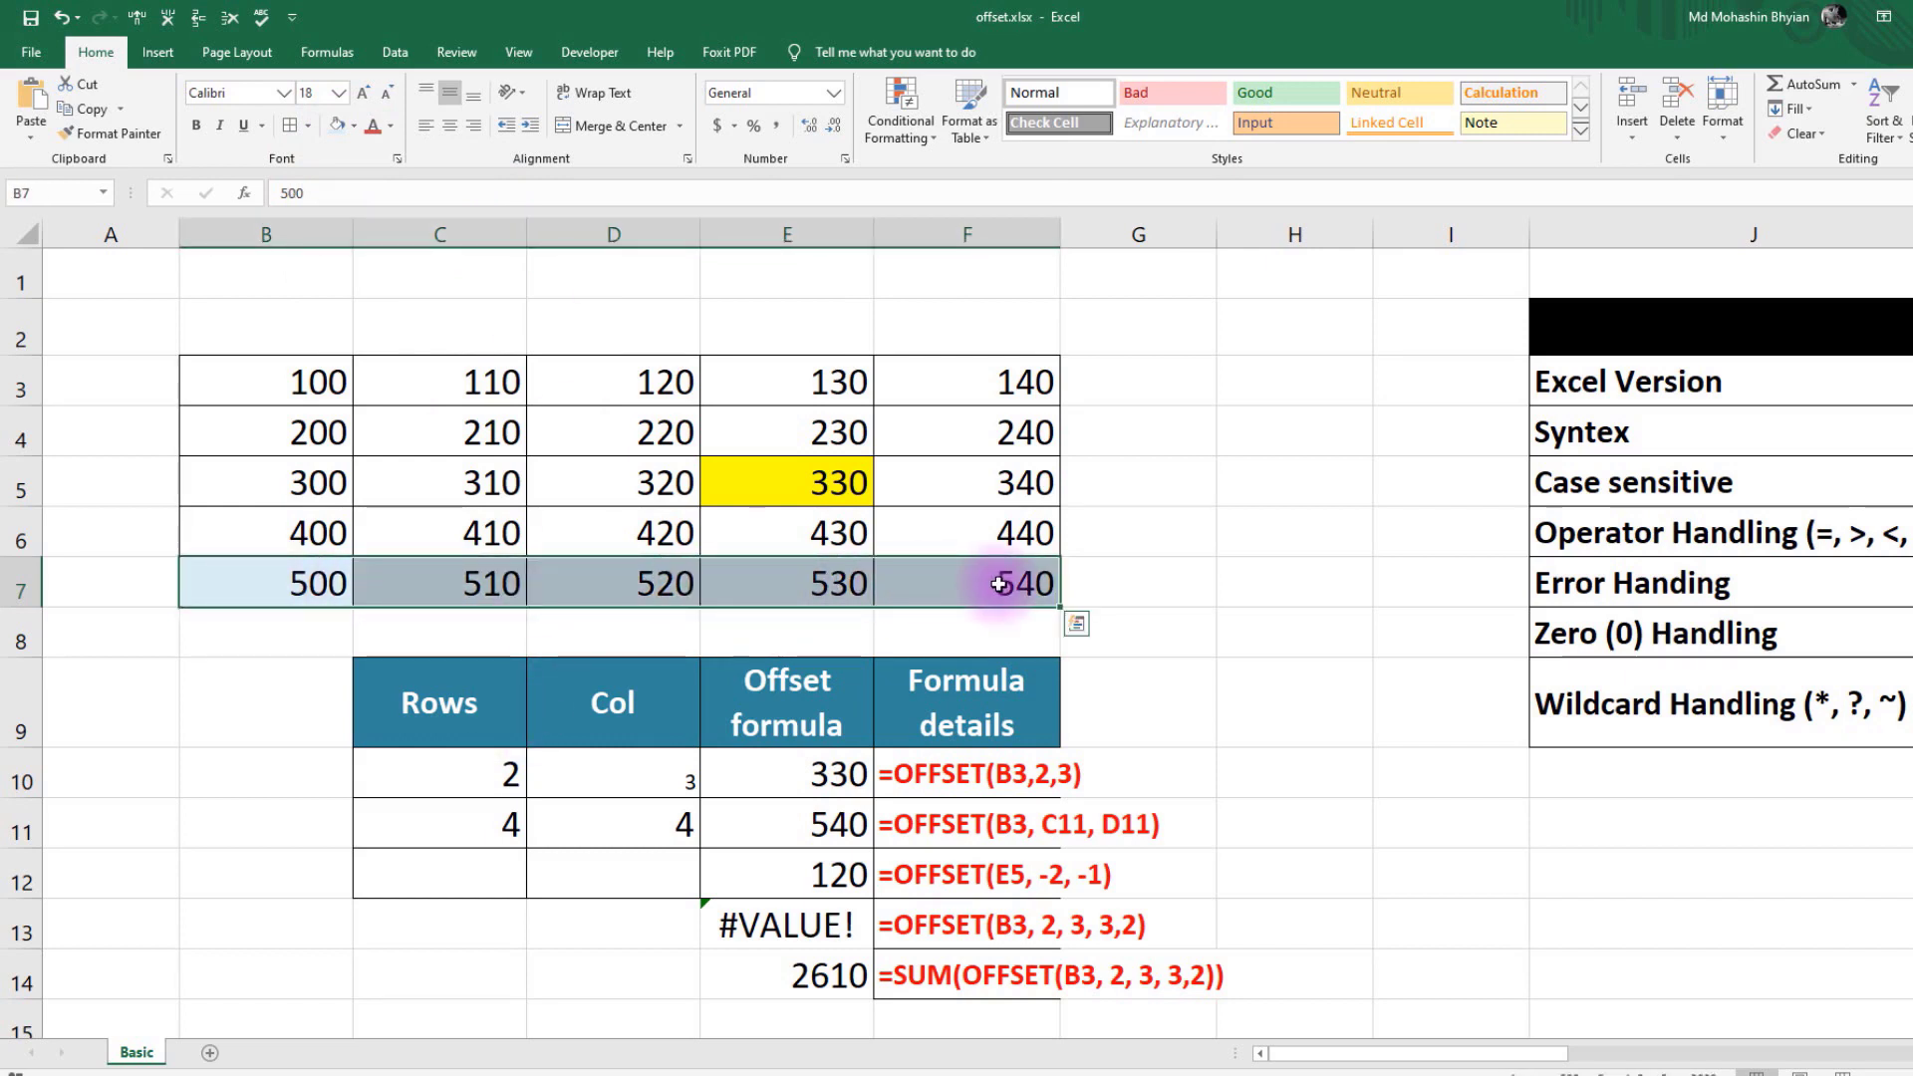
{"action": "left_click", "coordinate": [952, 927]}
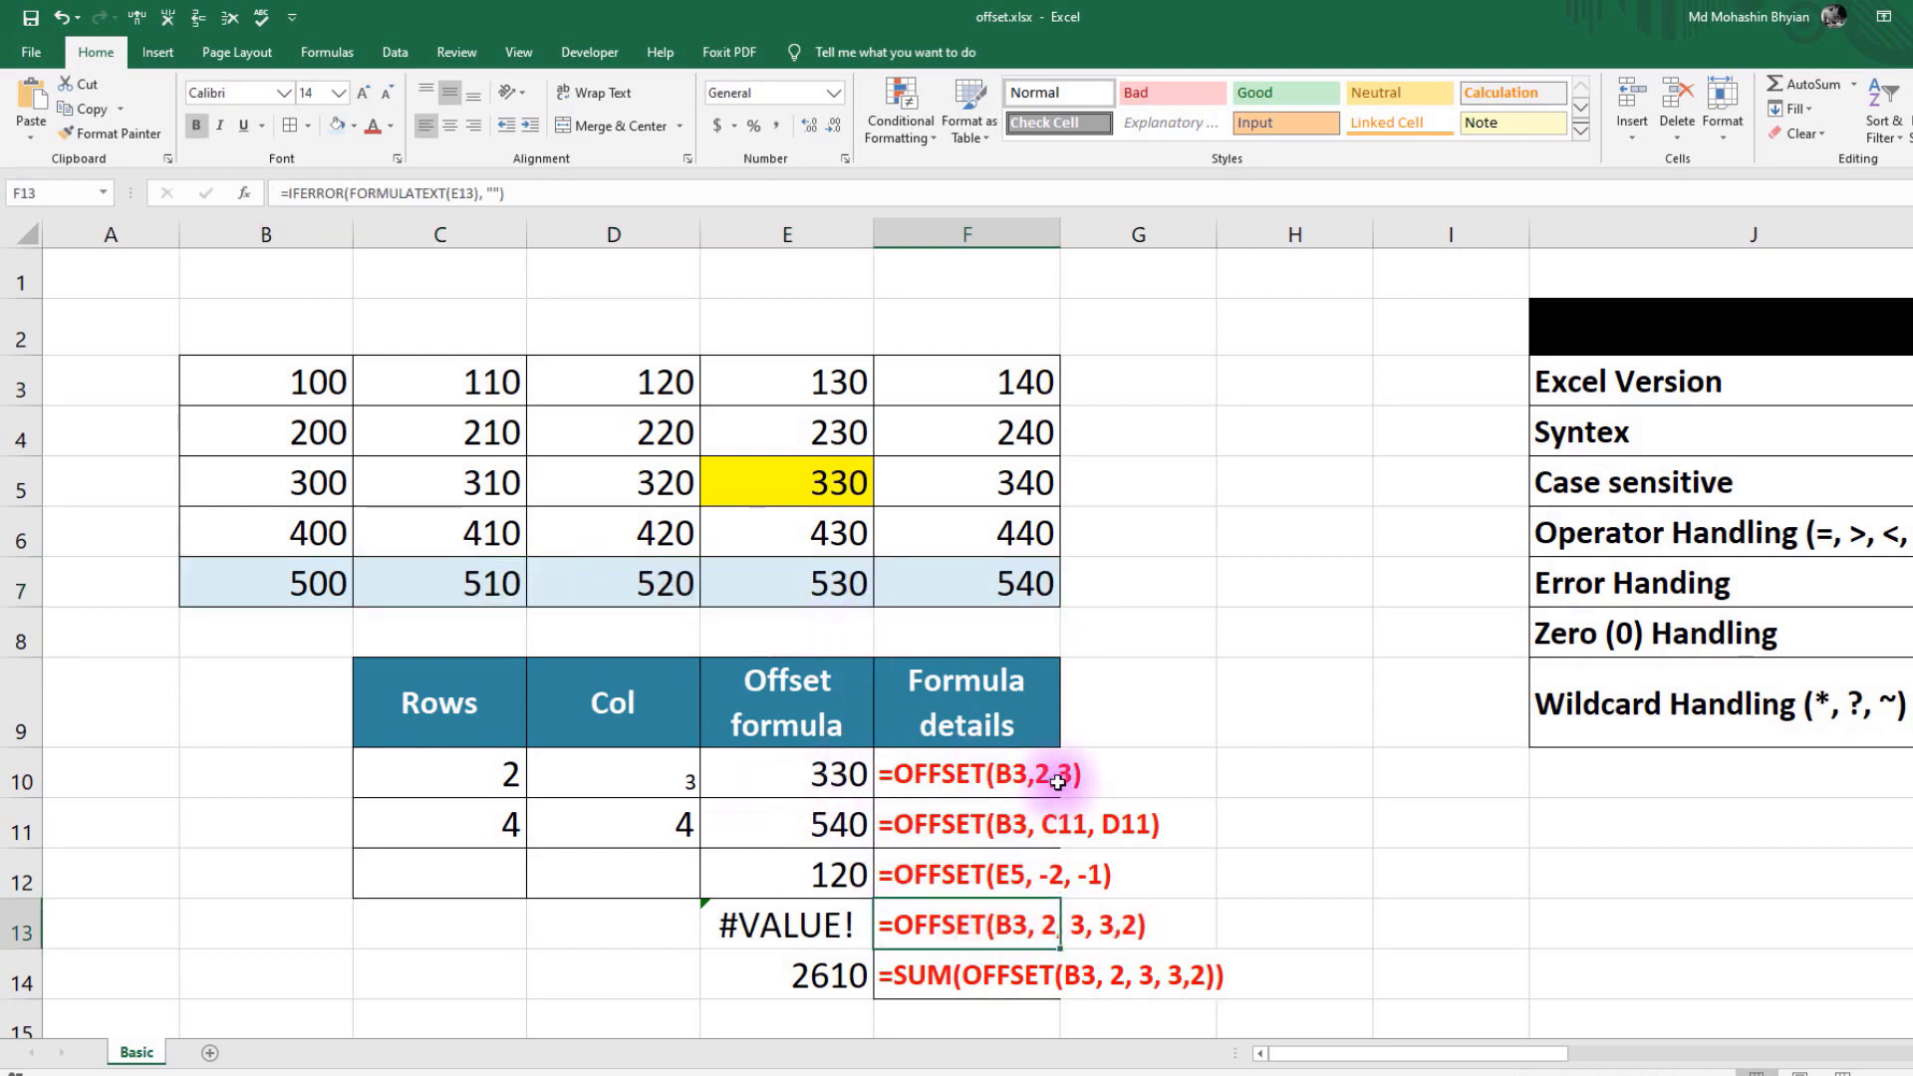
{"action": "left_click", "coordinate": [794, 778]}
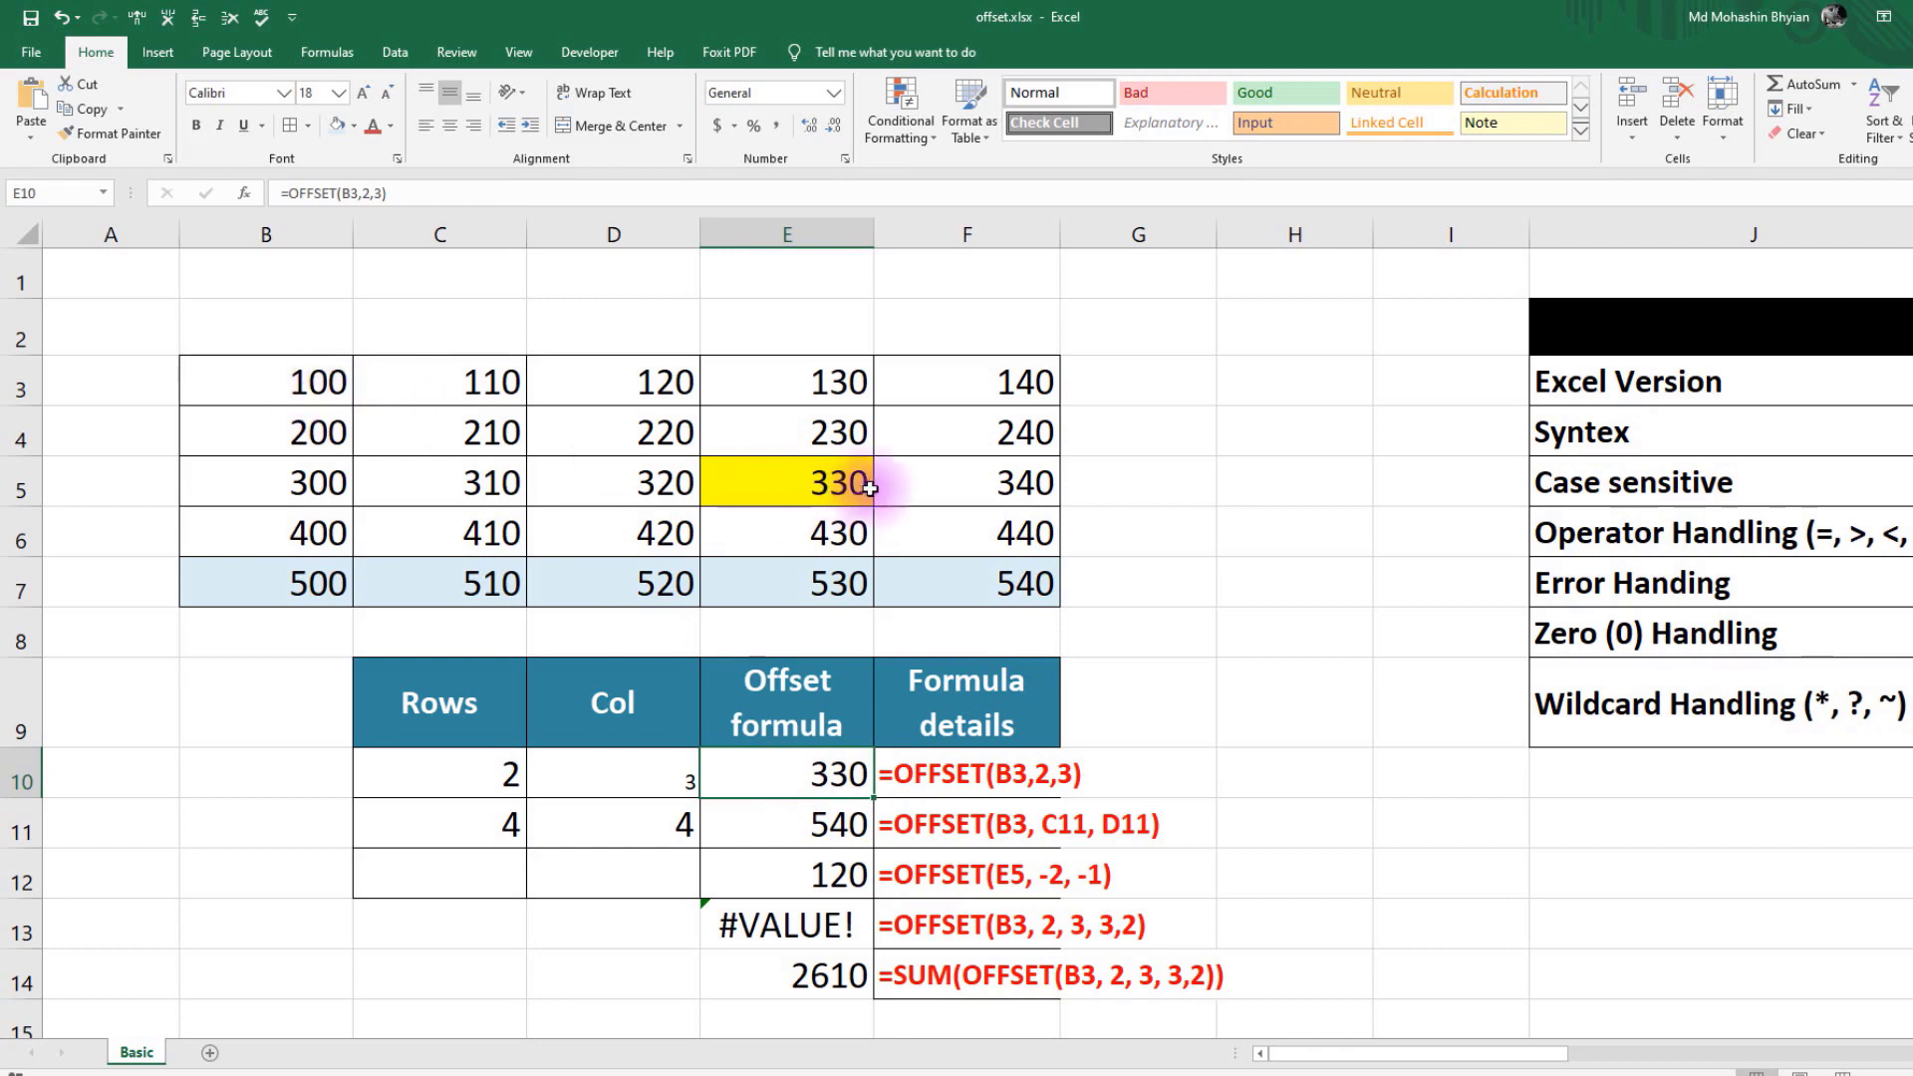
{"action": "left_click_drag", "start_coordinate": [827, 775], "coordinate": [897, 777]}
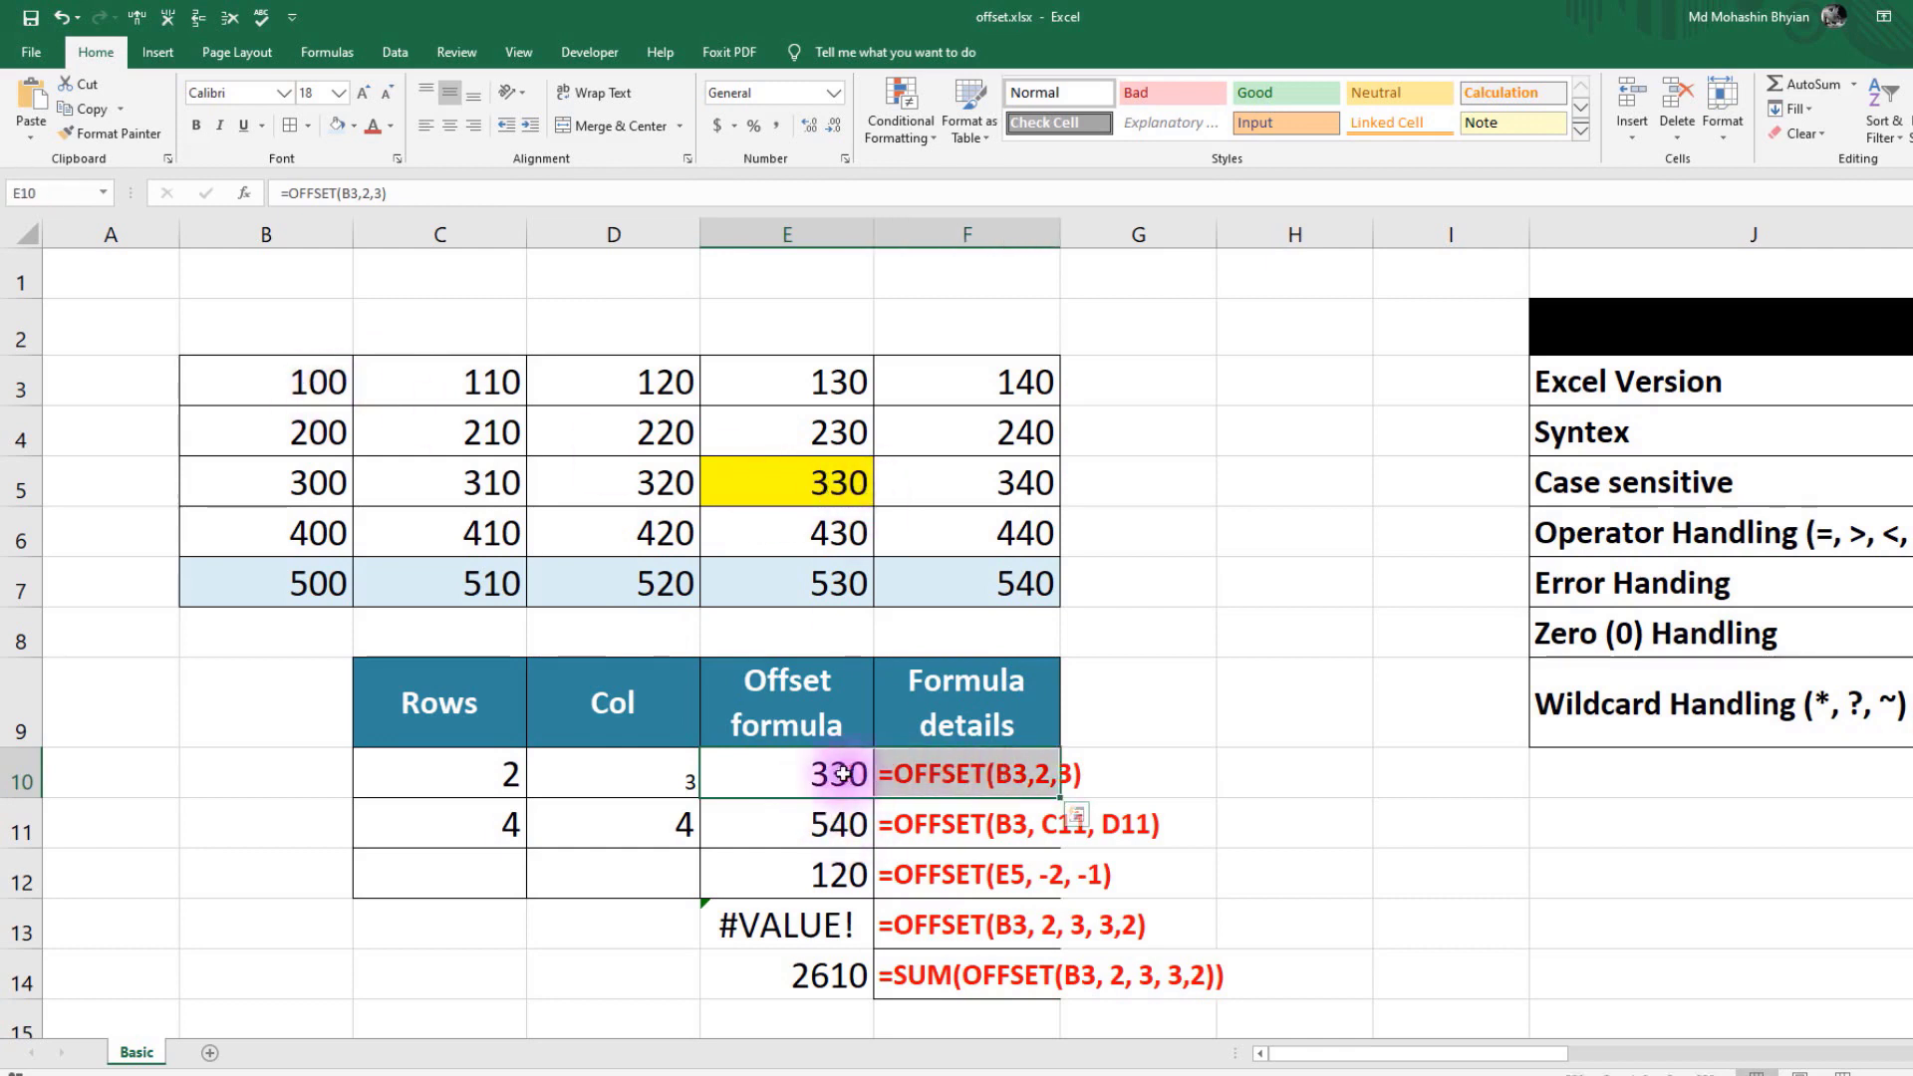
{"action": "left_click", "coordinate": [952, 929]}
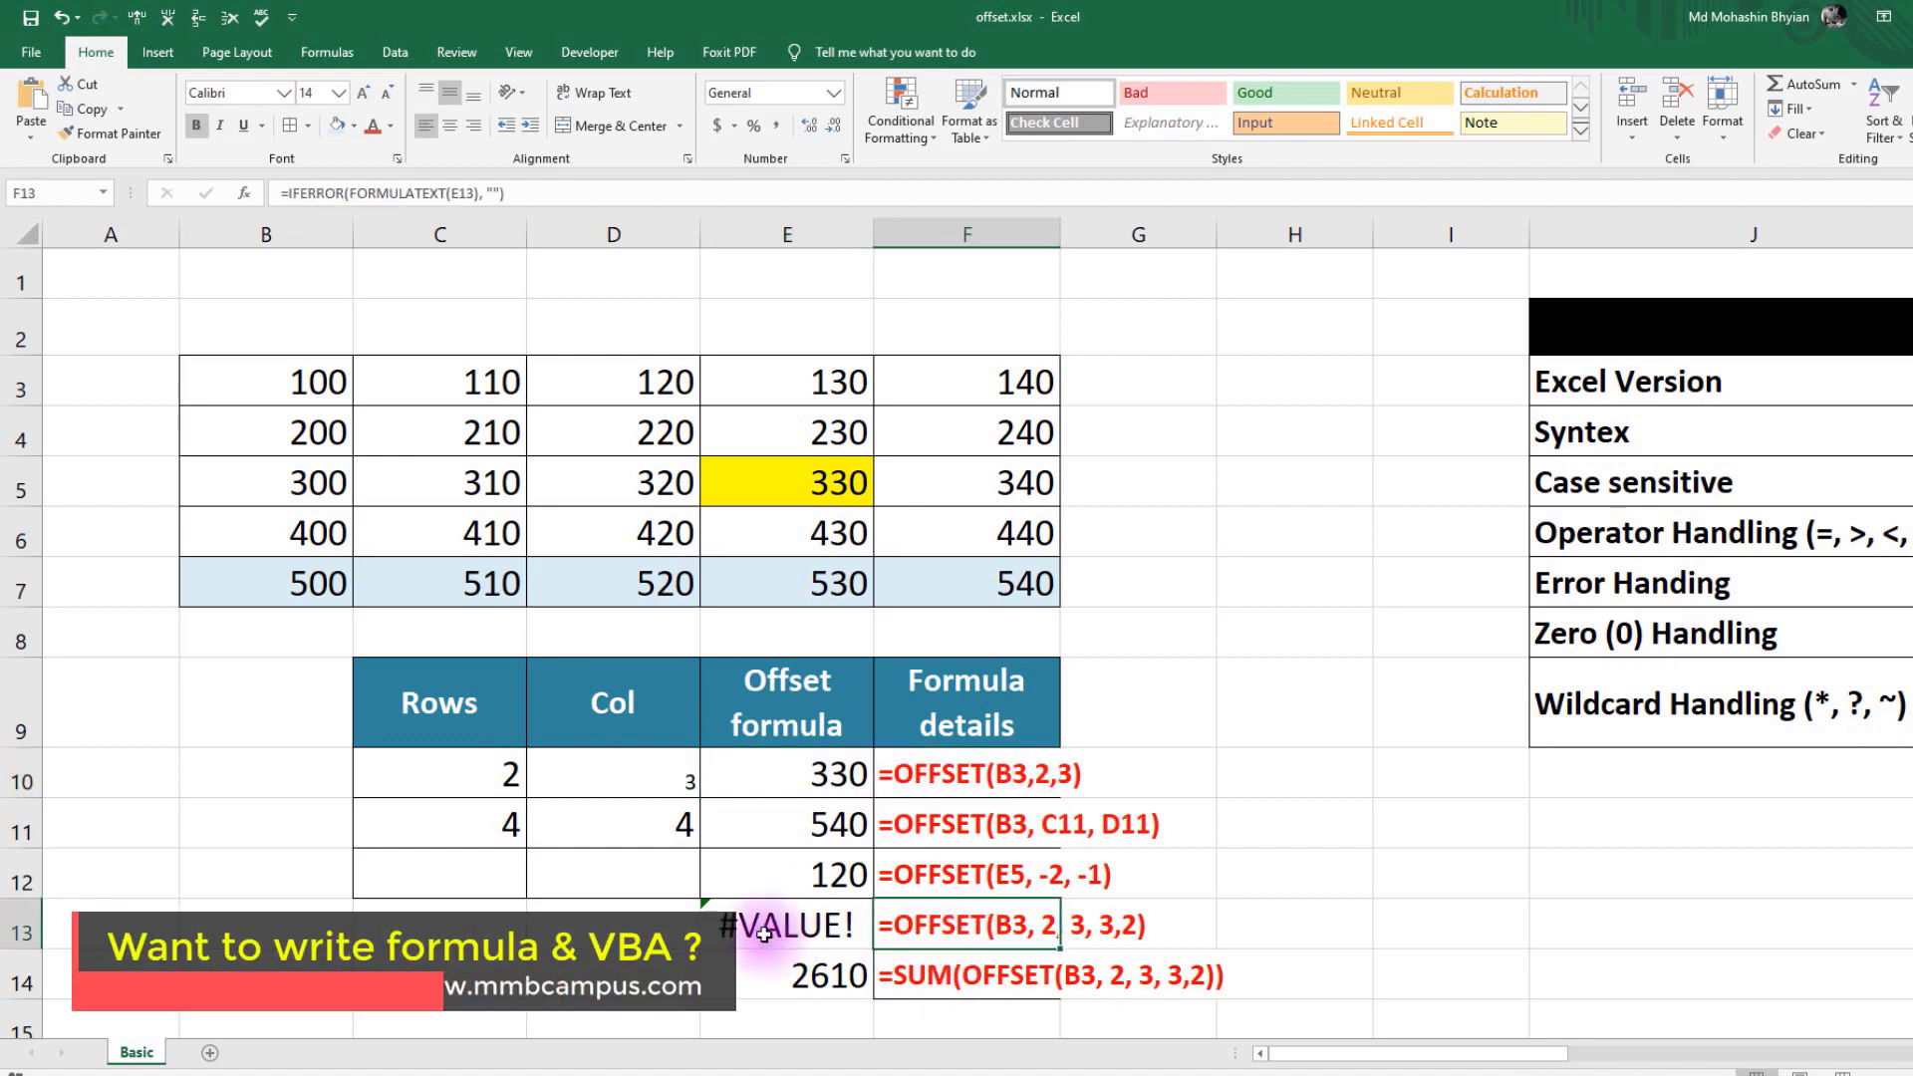
{"action": "left_click_drag", "start_coordinate": [304, 590], "coordinate": [947, 592]}
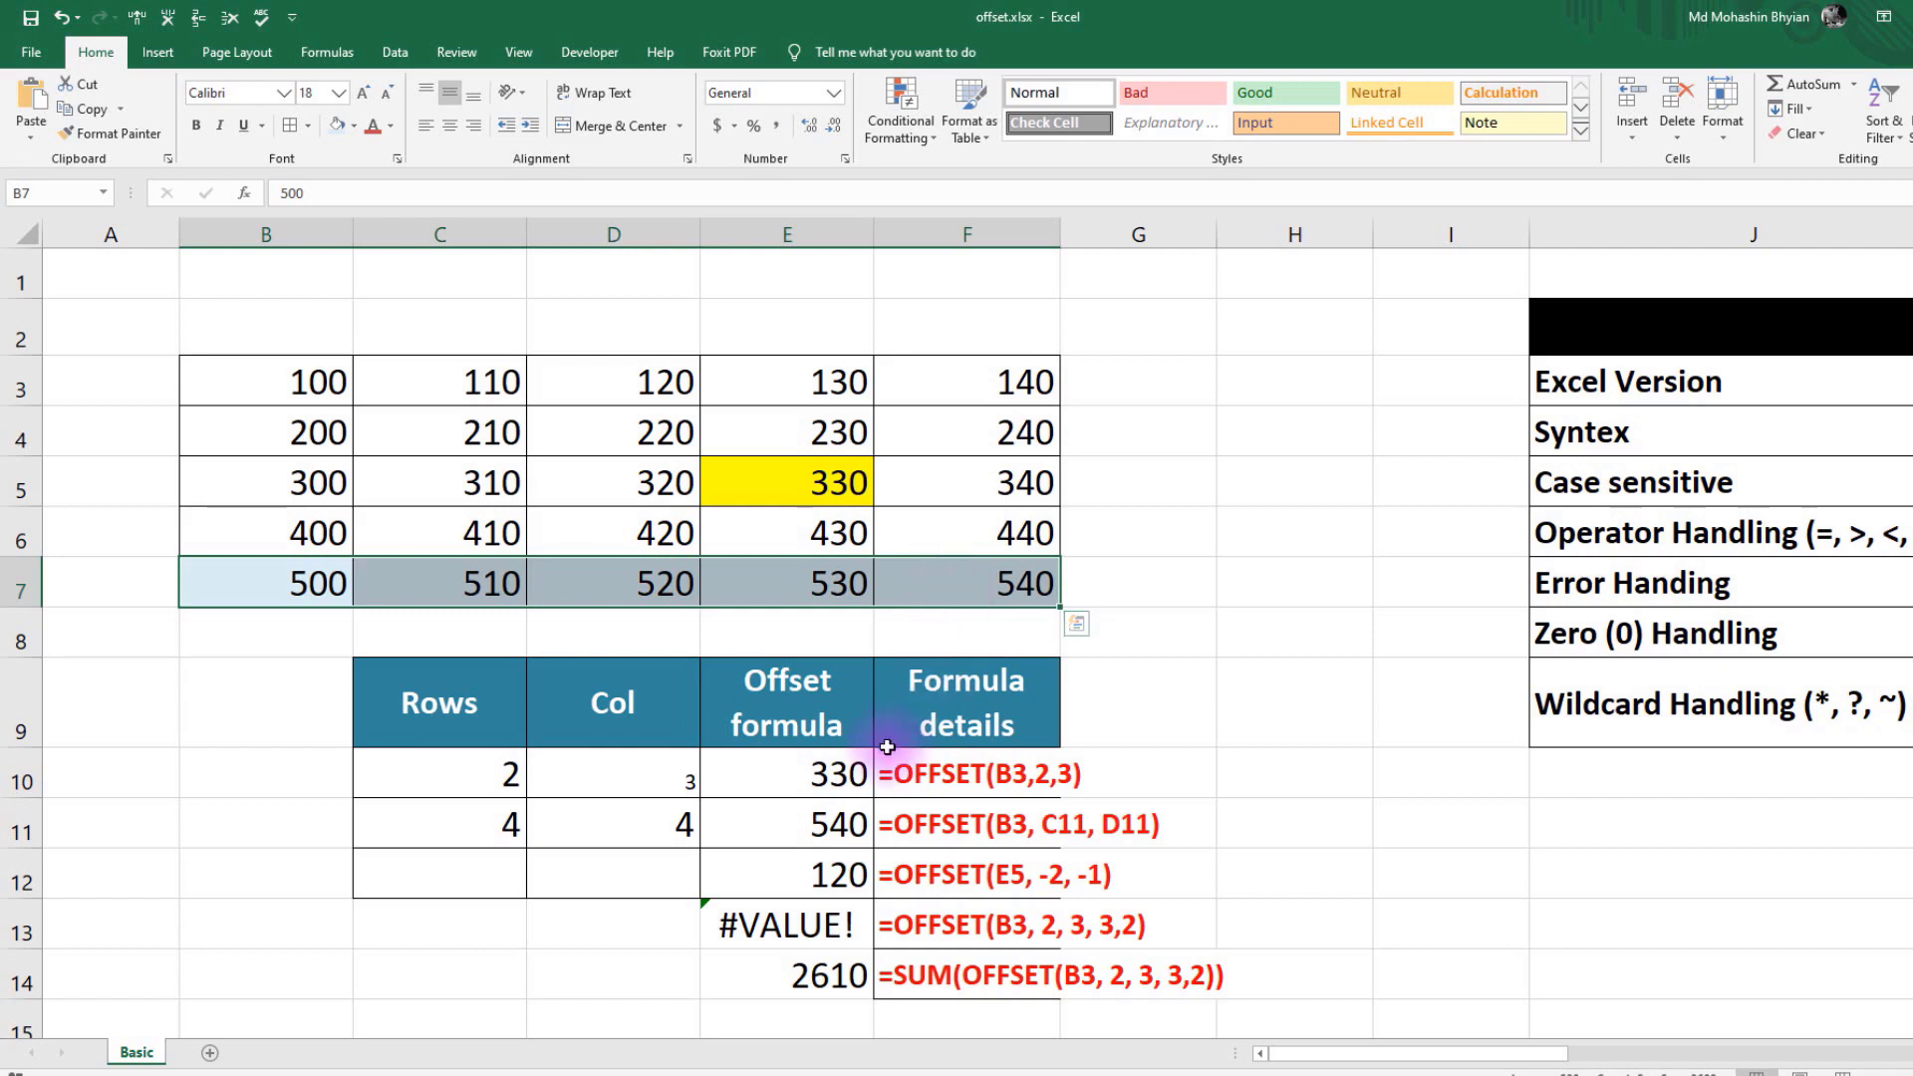
{"action": "left_click", "coordinate": [794, 487]}
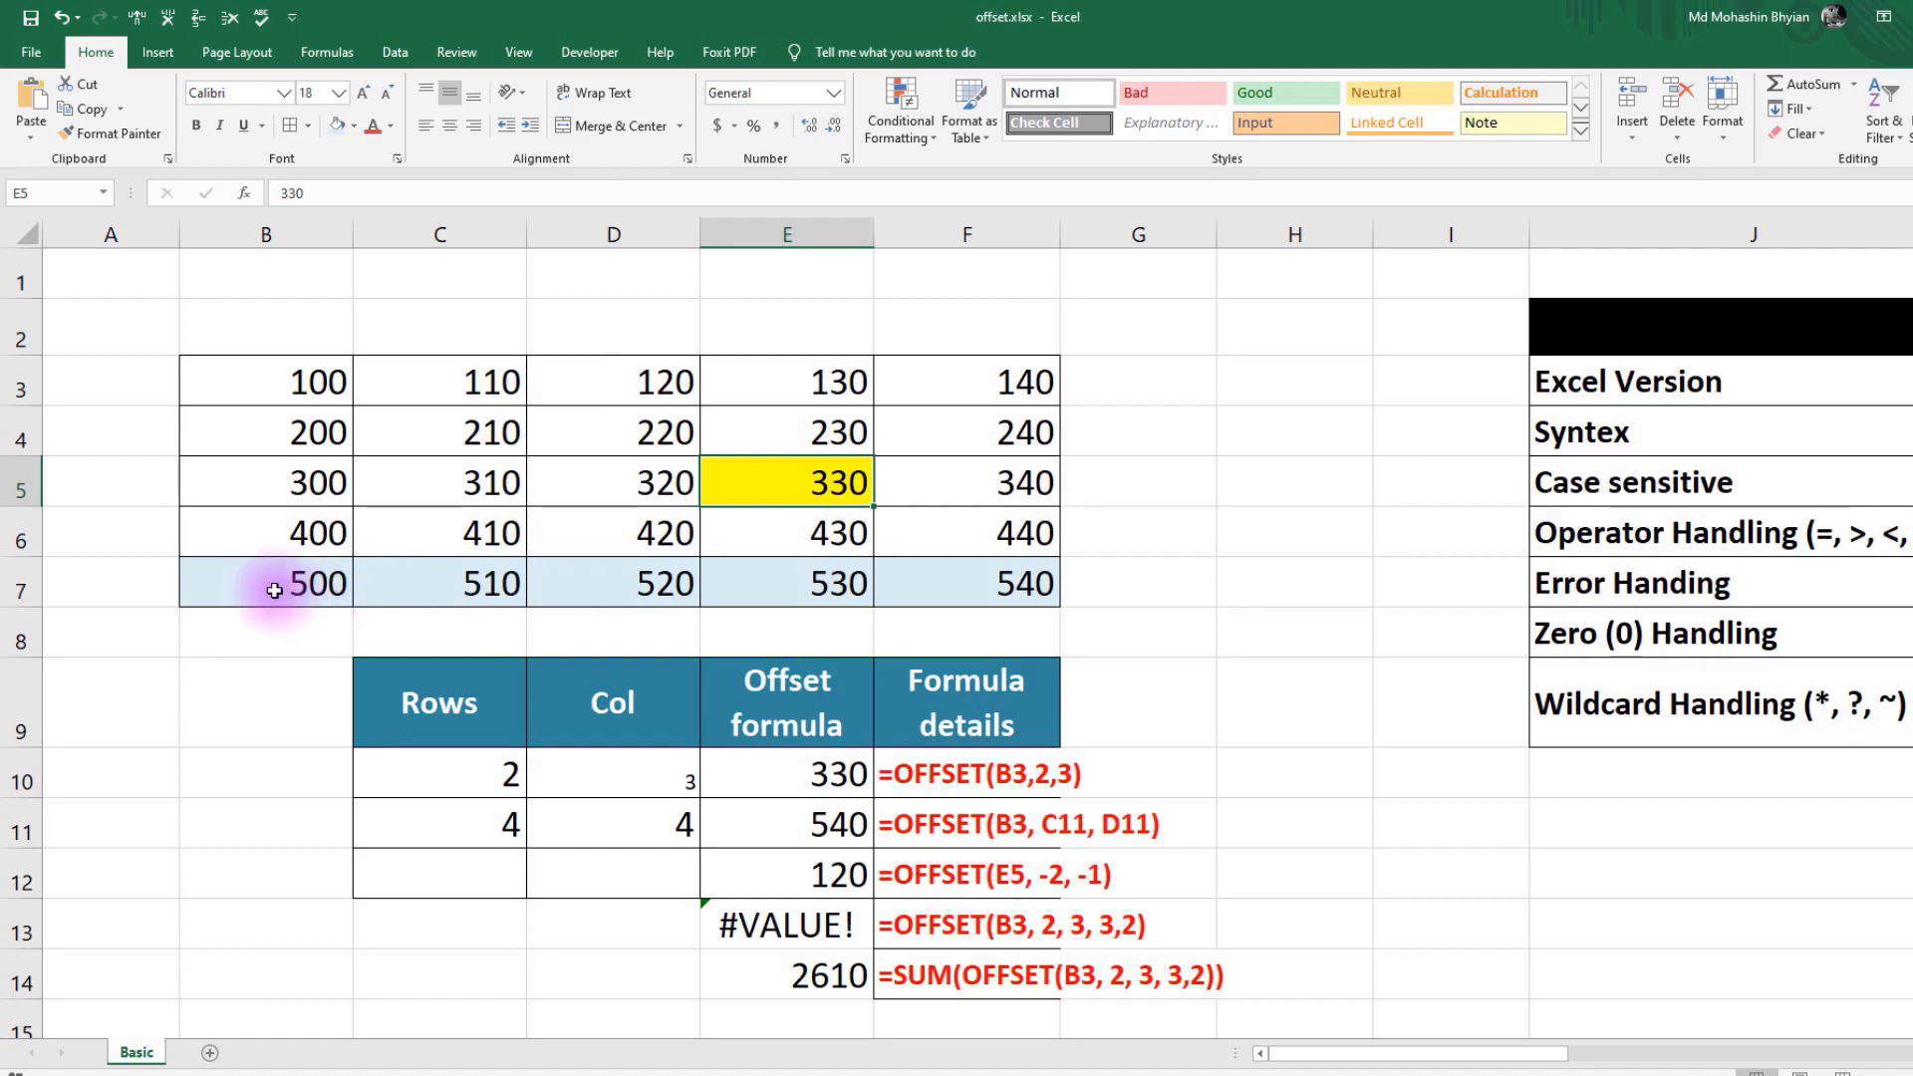
{"action": "left_click_drag", "start_coordinate": [269, 585], "coordinate": [932, 573]}
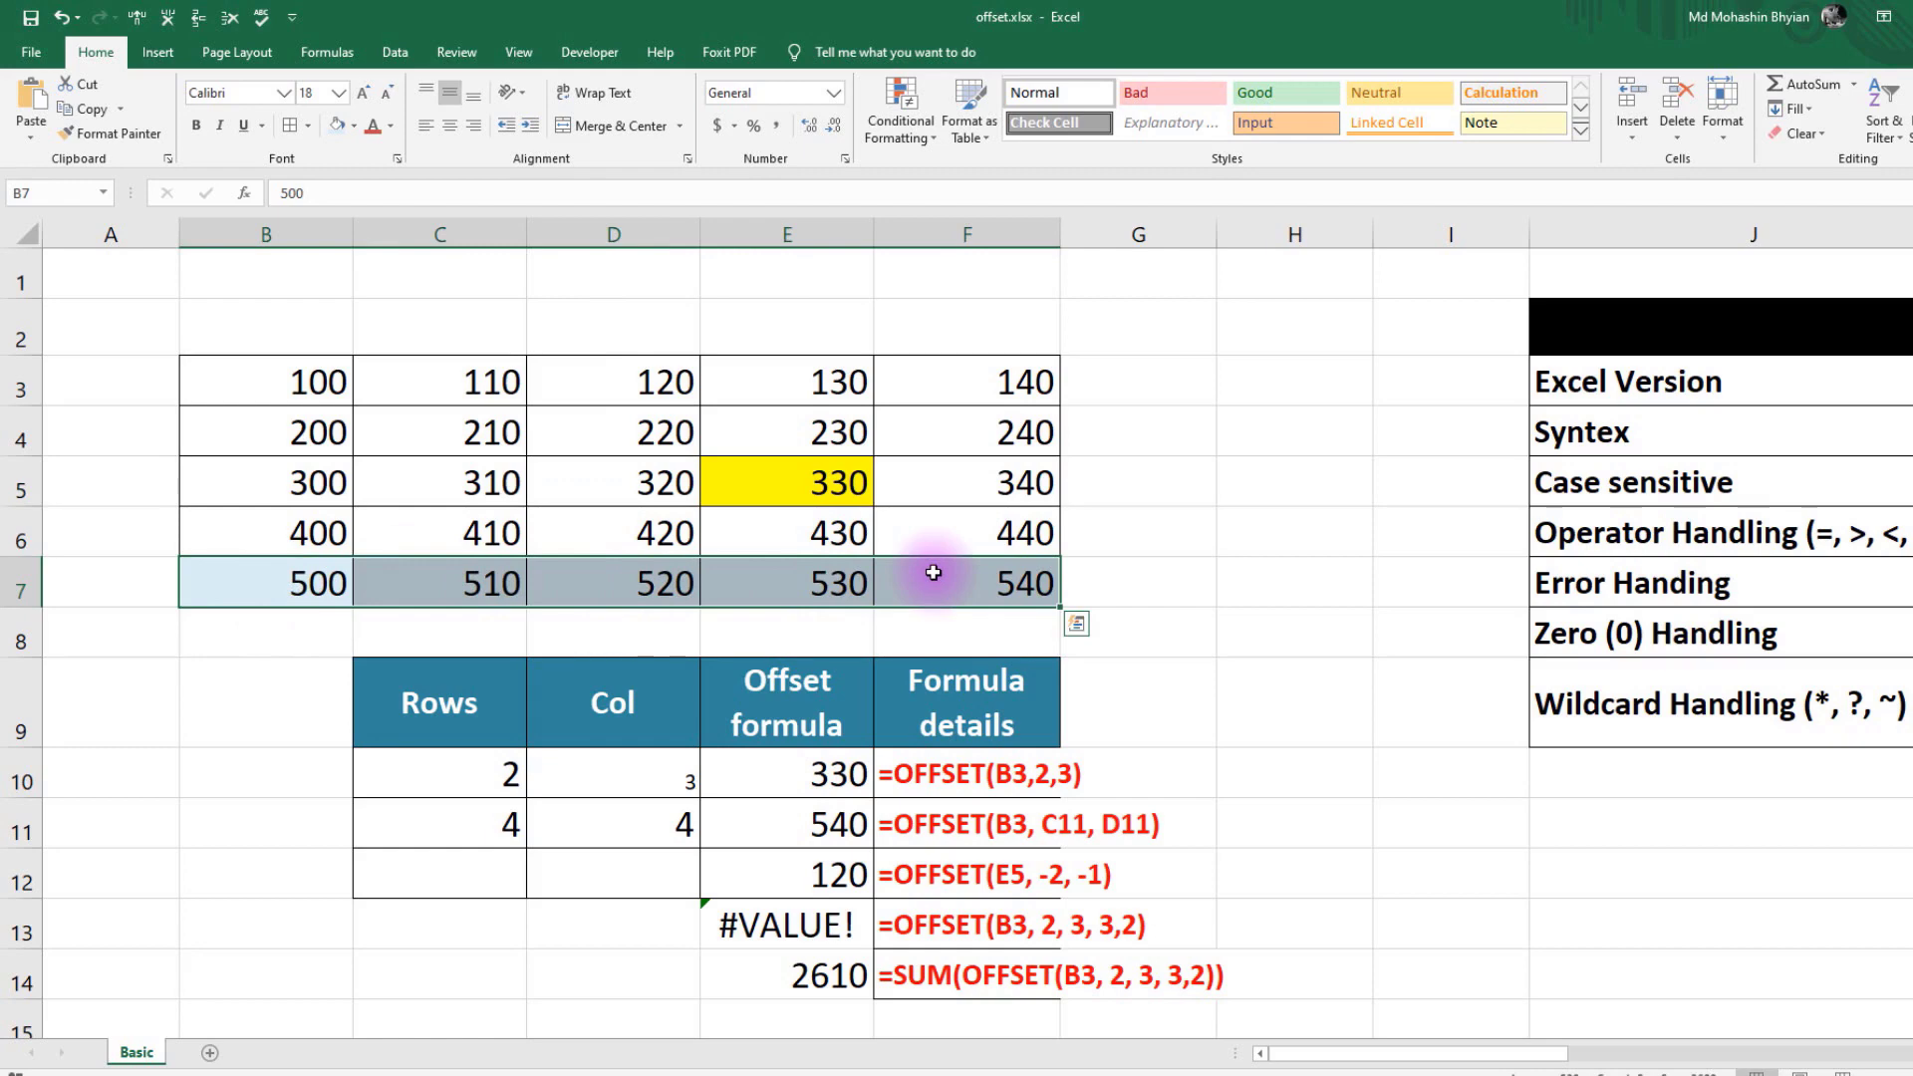
{"action": "left_click_drag", "start_coordinate": [1409, 1046], "coordinate": [1827, 1036]}
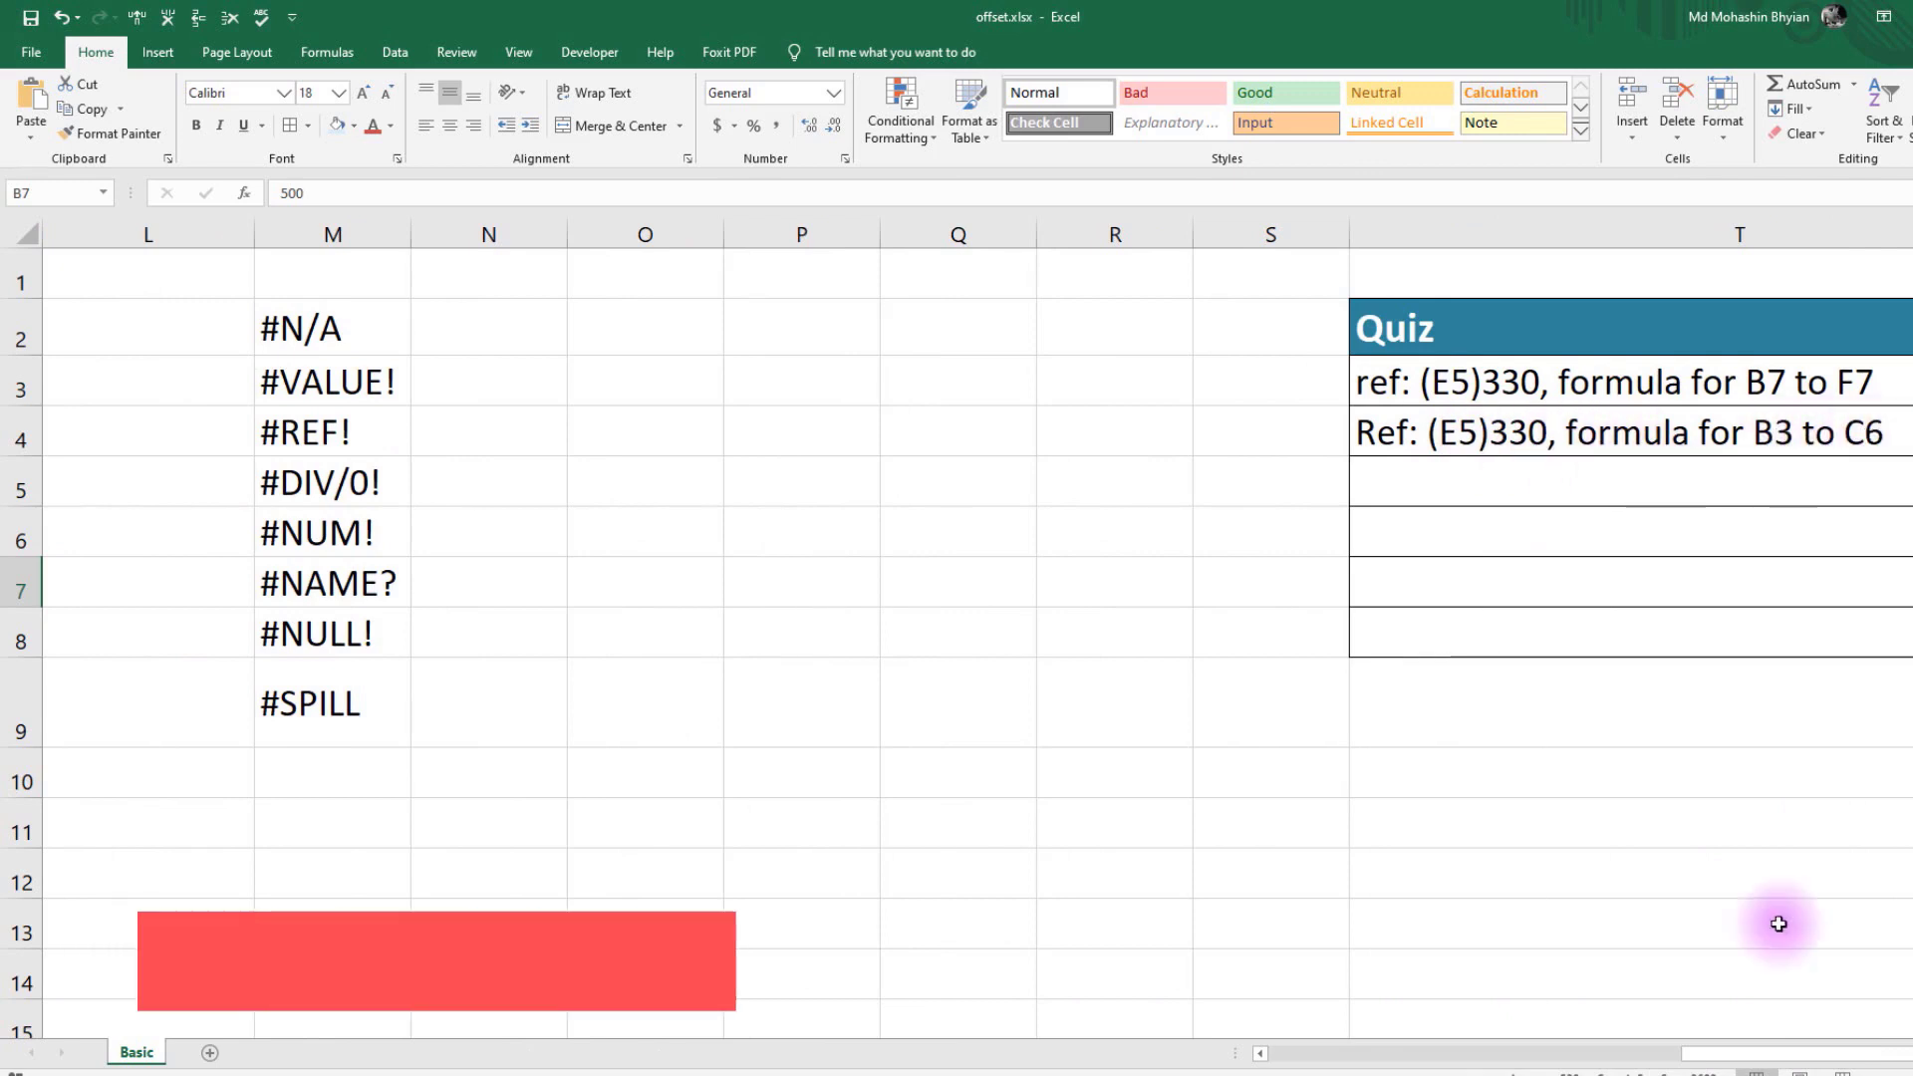
{"action": "left_click_drag", "start_coordinate": [1701, 1055], "coordinate": [1238, 1054]}
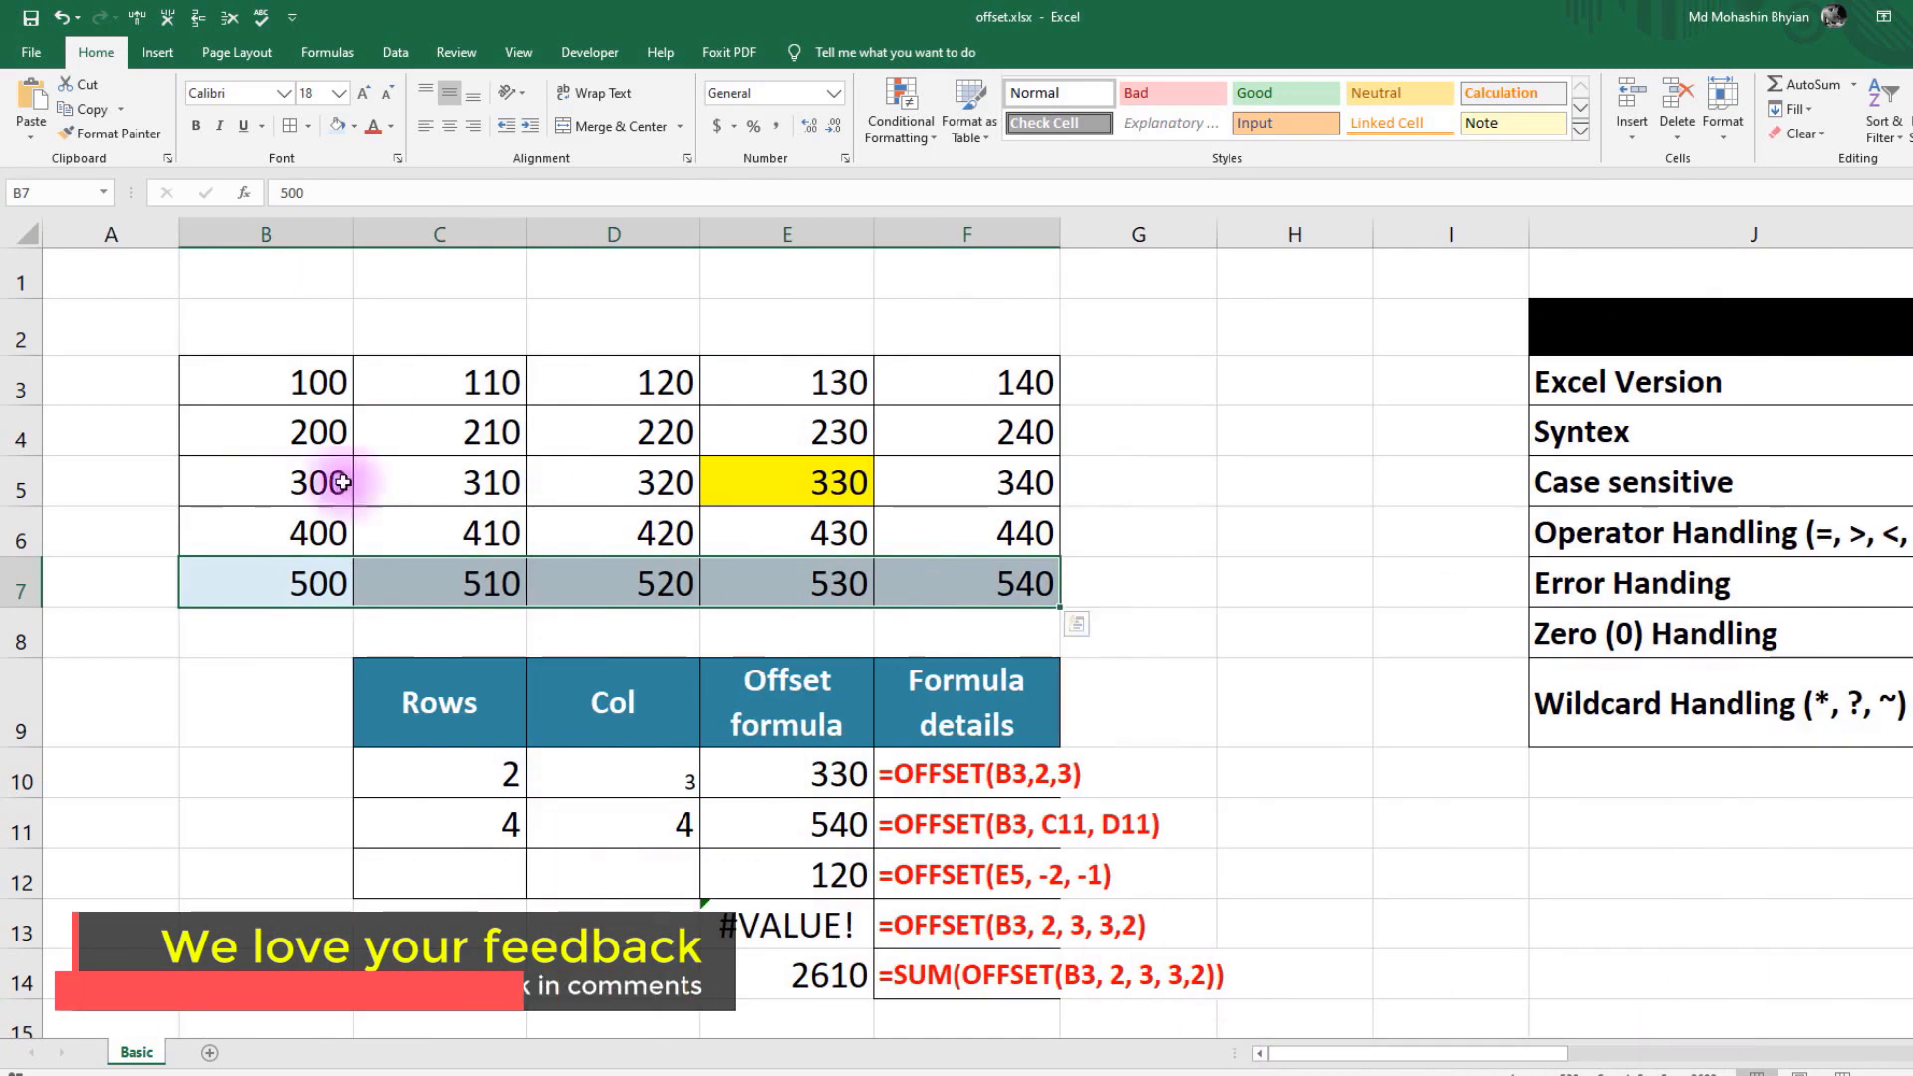
- Fill the second quiz target range B3:C6 with light red
{"action": "left_click", "coordinate": [269, 372]}
{"action": "left_click_drag", "start_coordinate": [301, 392], "coordinate": [450, 518]}
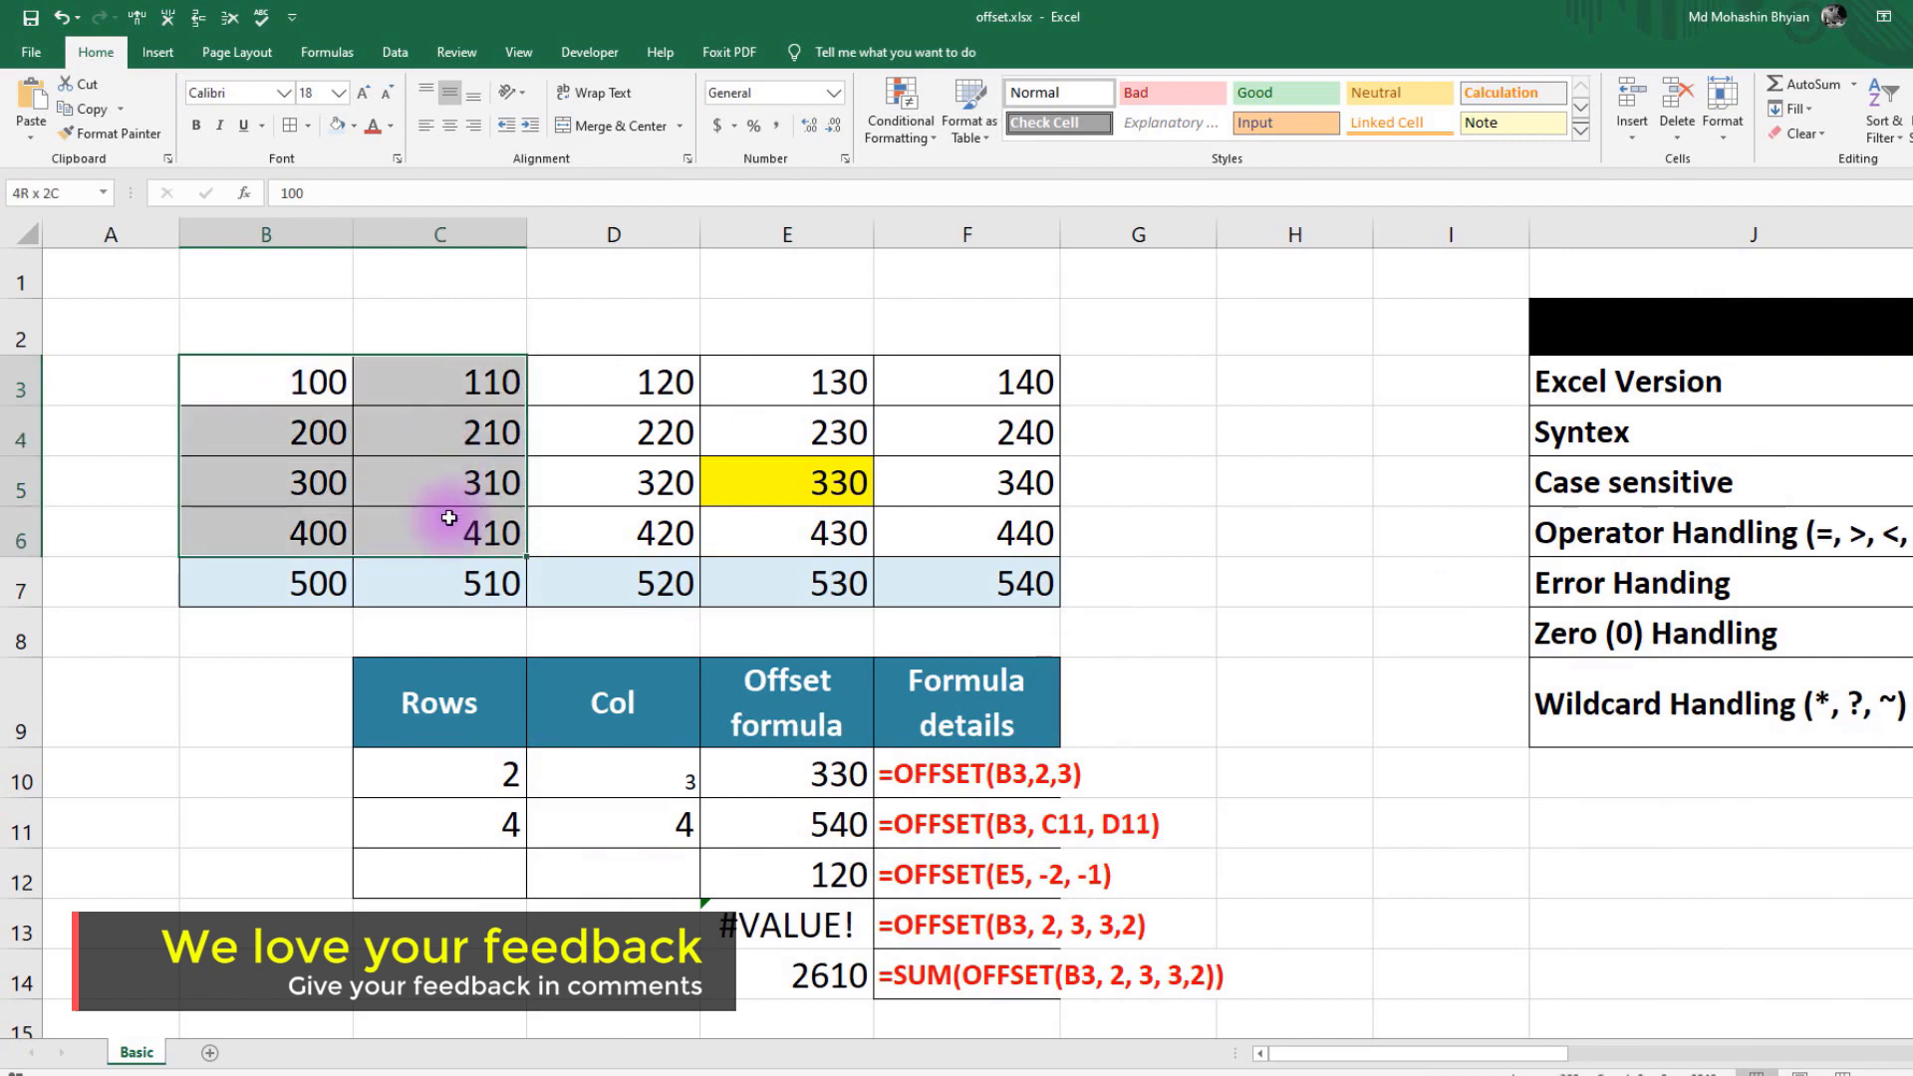
{"action": "left_click", "coordinate": [449, 518]}
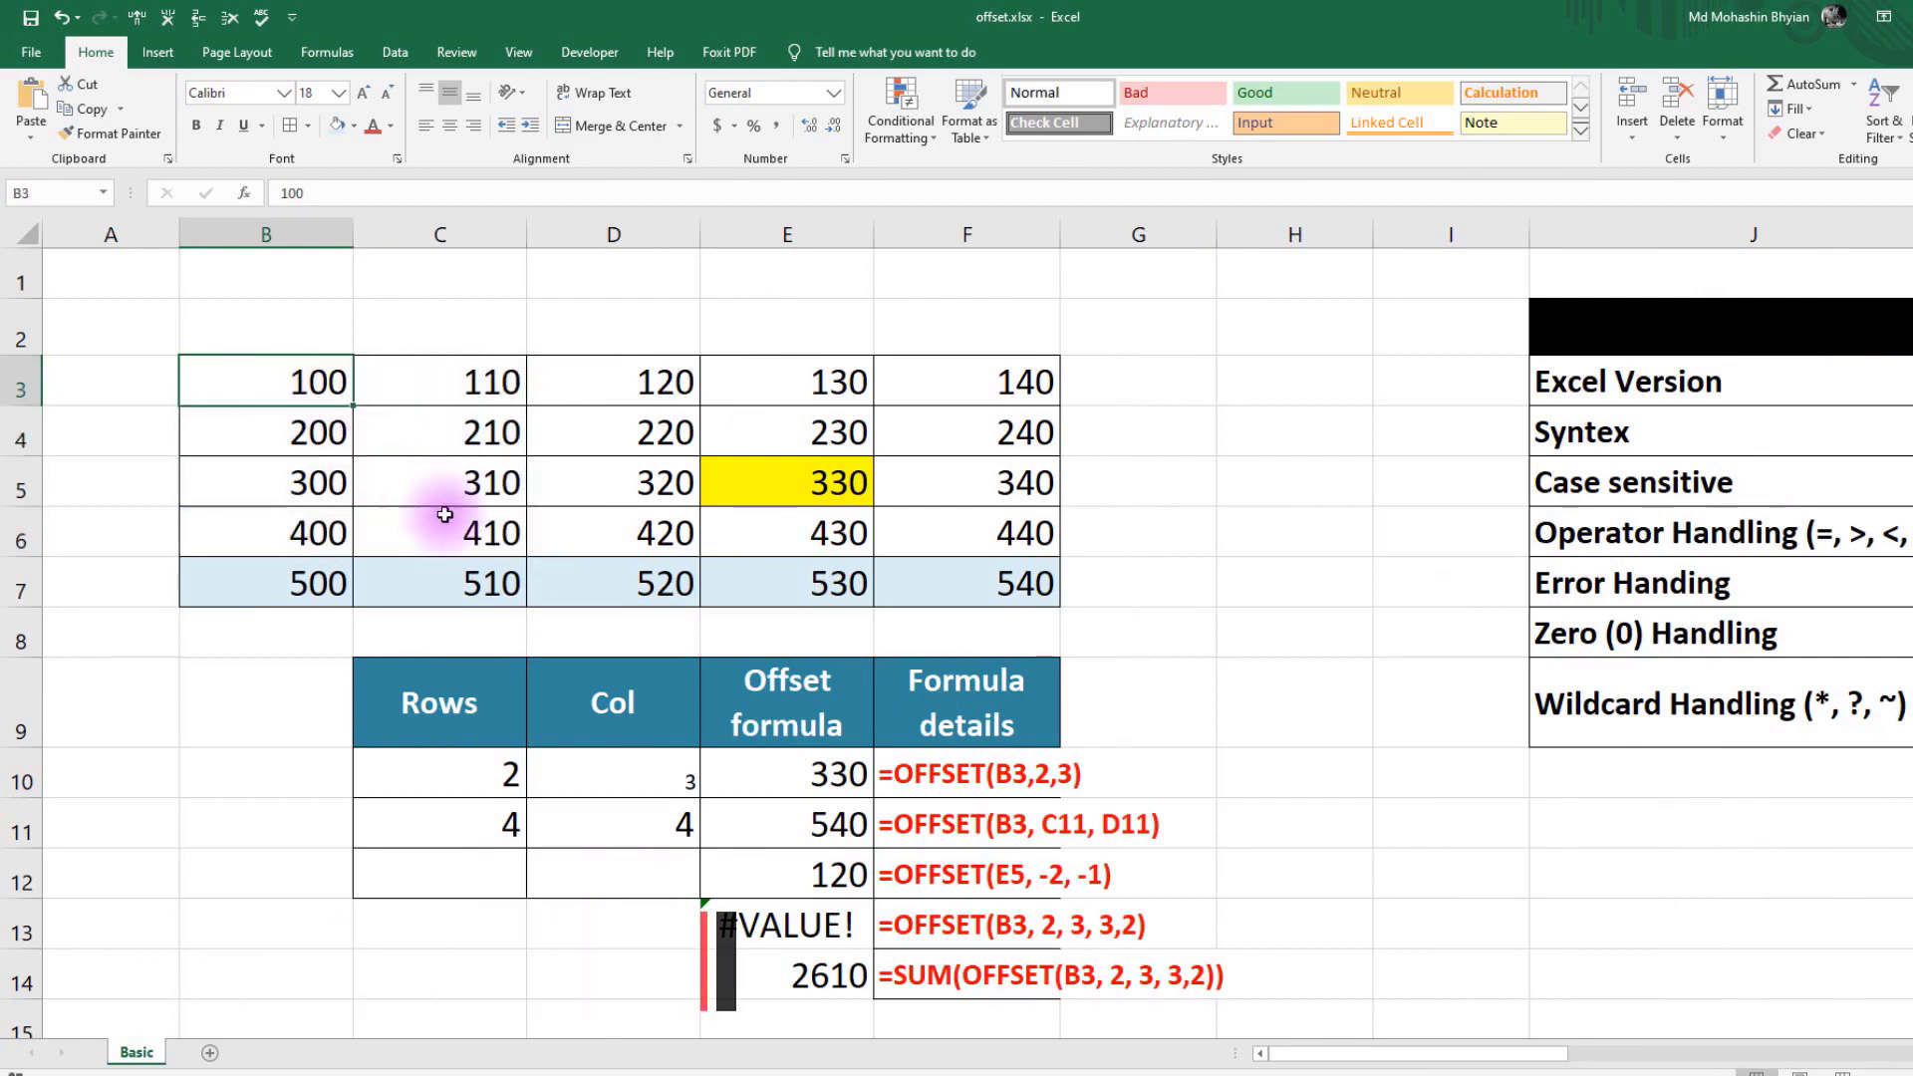
{"action": "left_click_drag", "start_coordinate": [292, 396], "coordinate": [446, 523]}
{"action": "left_click", "coordinate": [356, 125]}
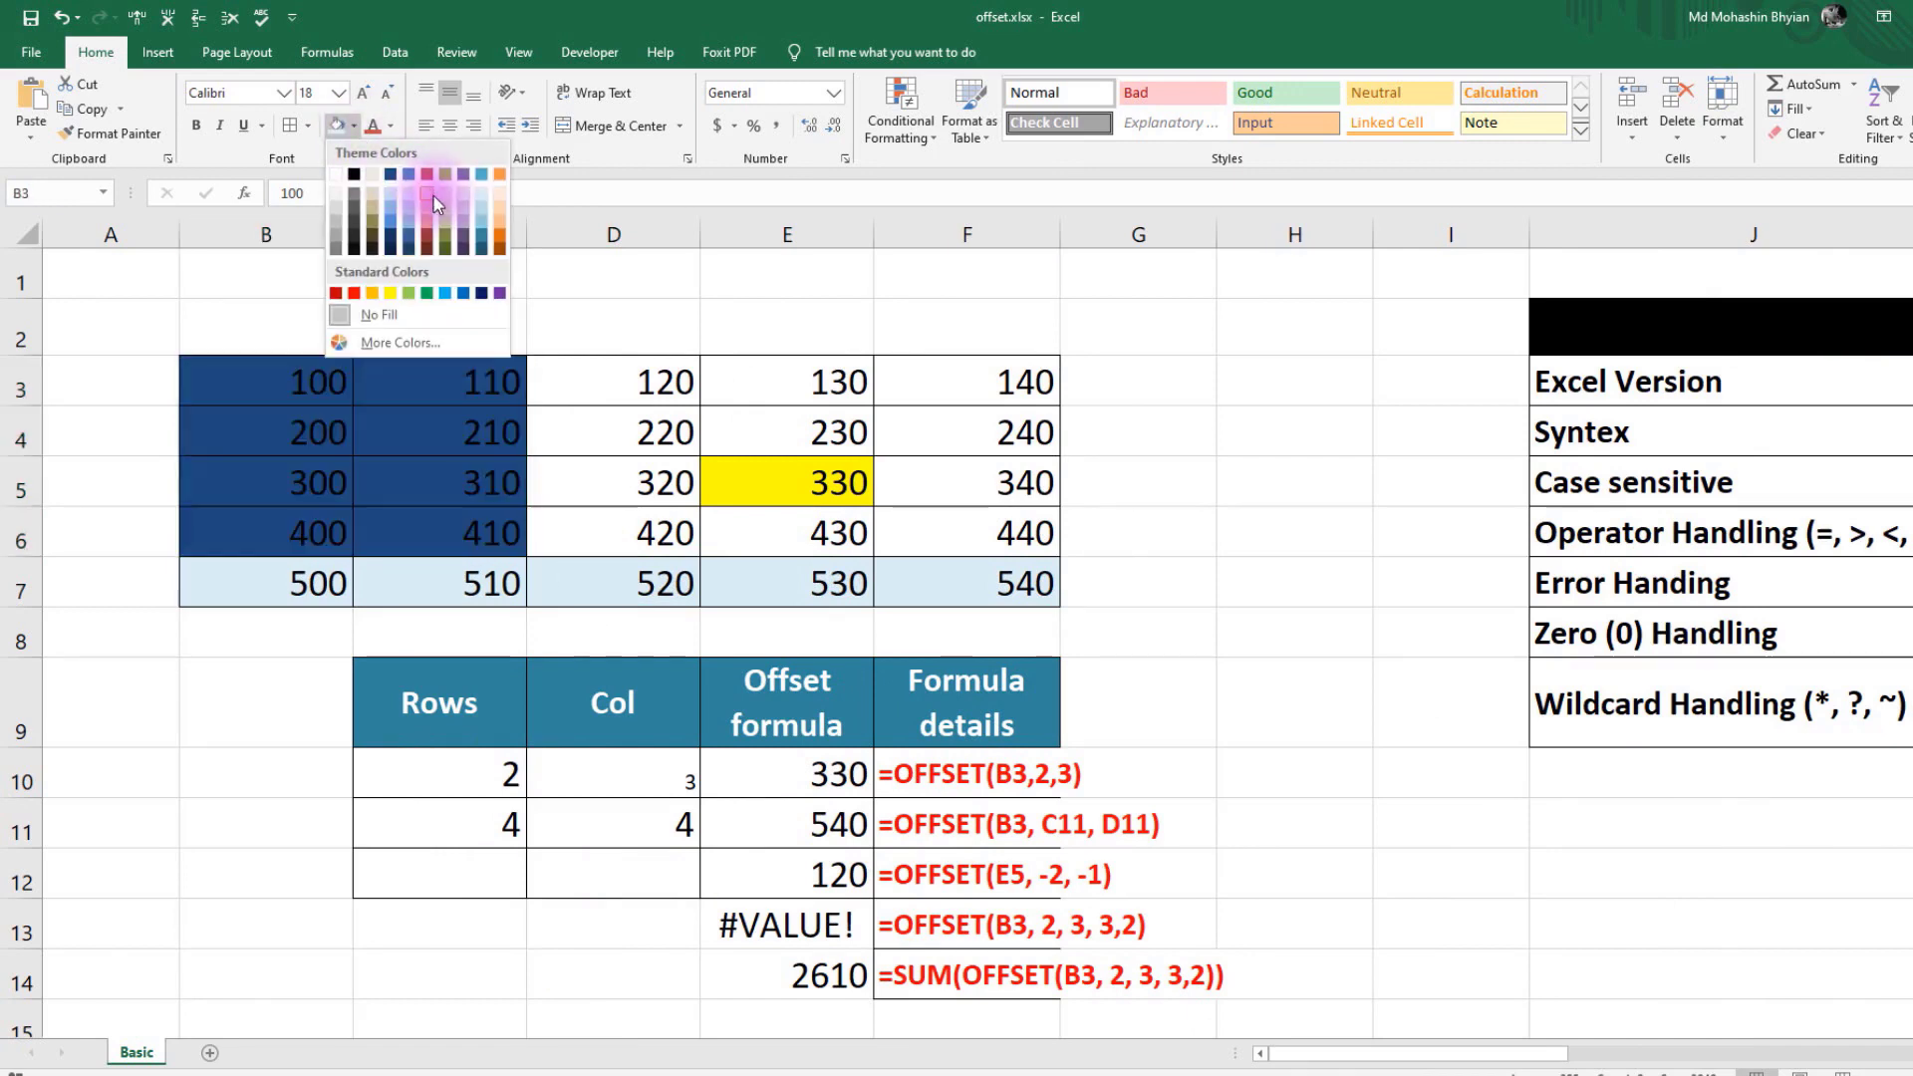
{"action": "left_click", "coordinate": [448, 188]}
{"action": "left_click", "coordinate": [628, 495]}
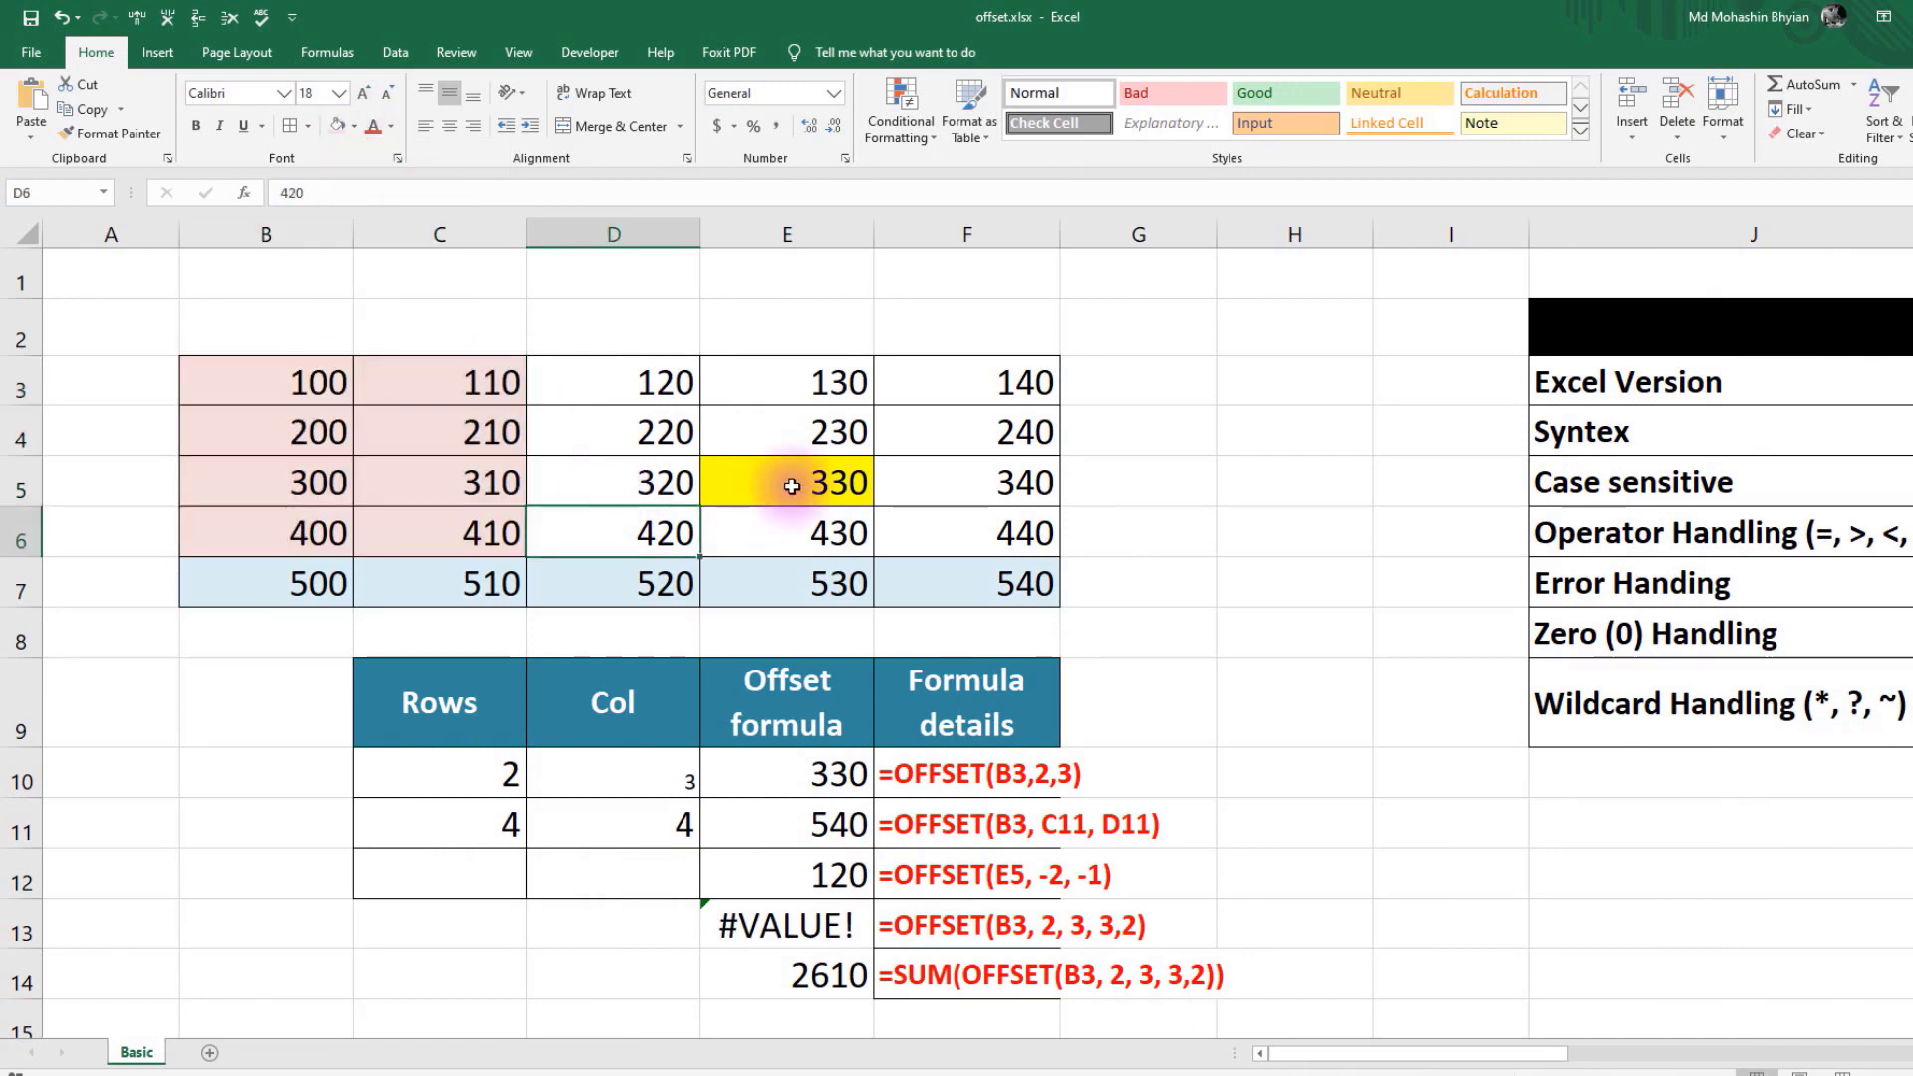
{"action": "left_click", "coordinate": [782, 480]}
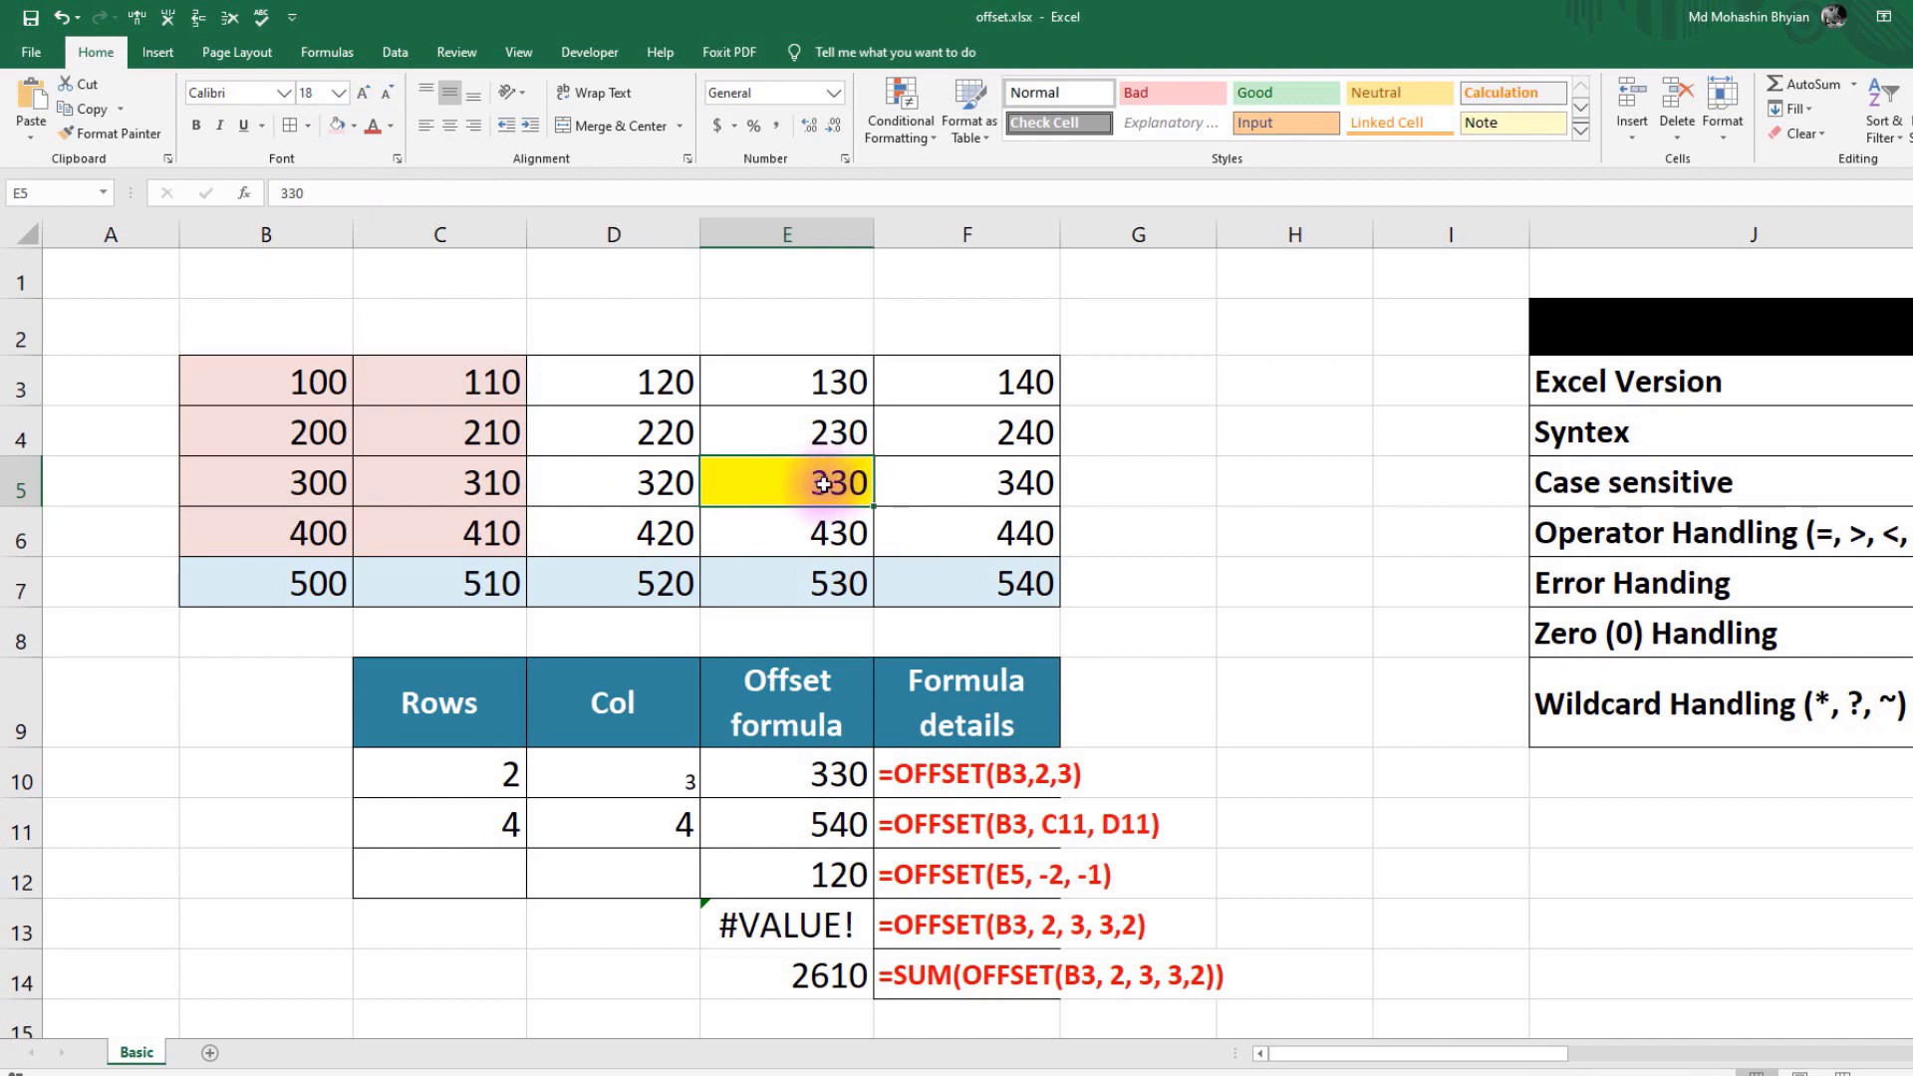
{"action": "left_click_drag", "start_coordinate": [279, 381], "coordinate": [443, 530]}
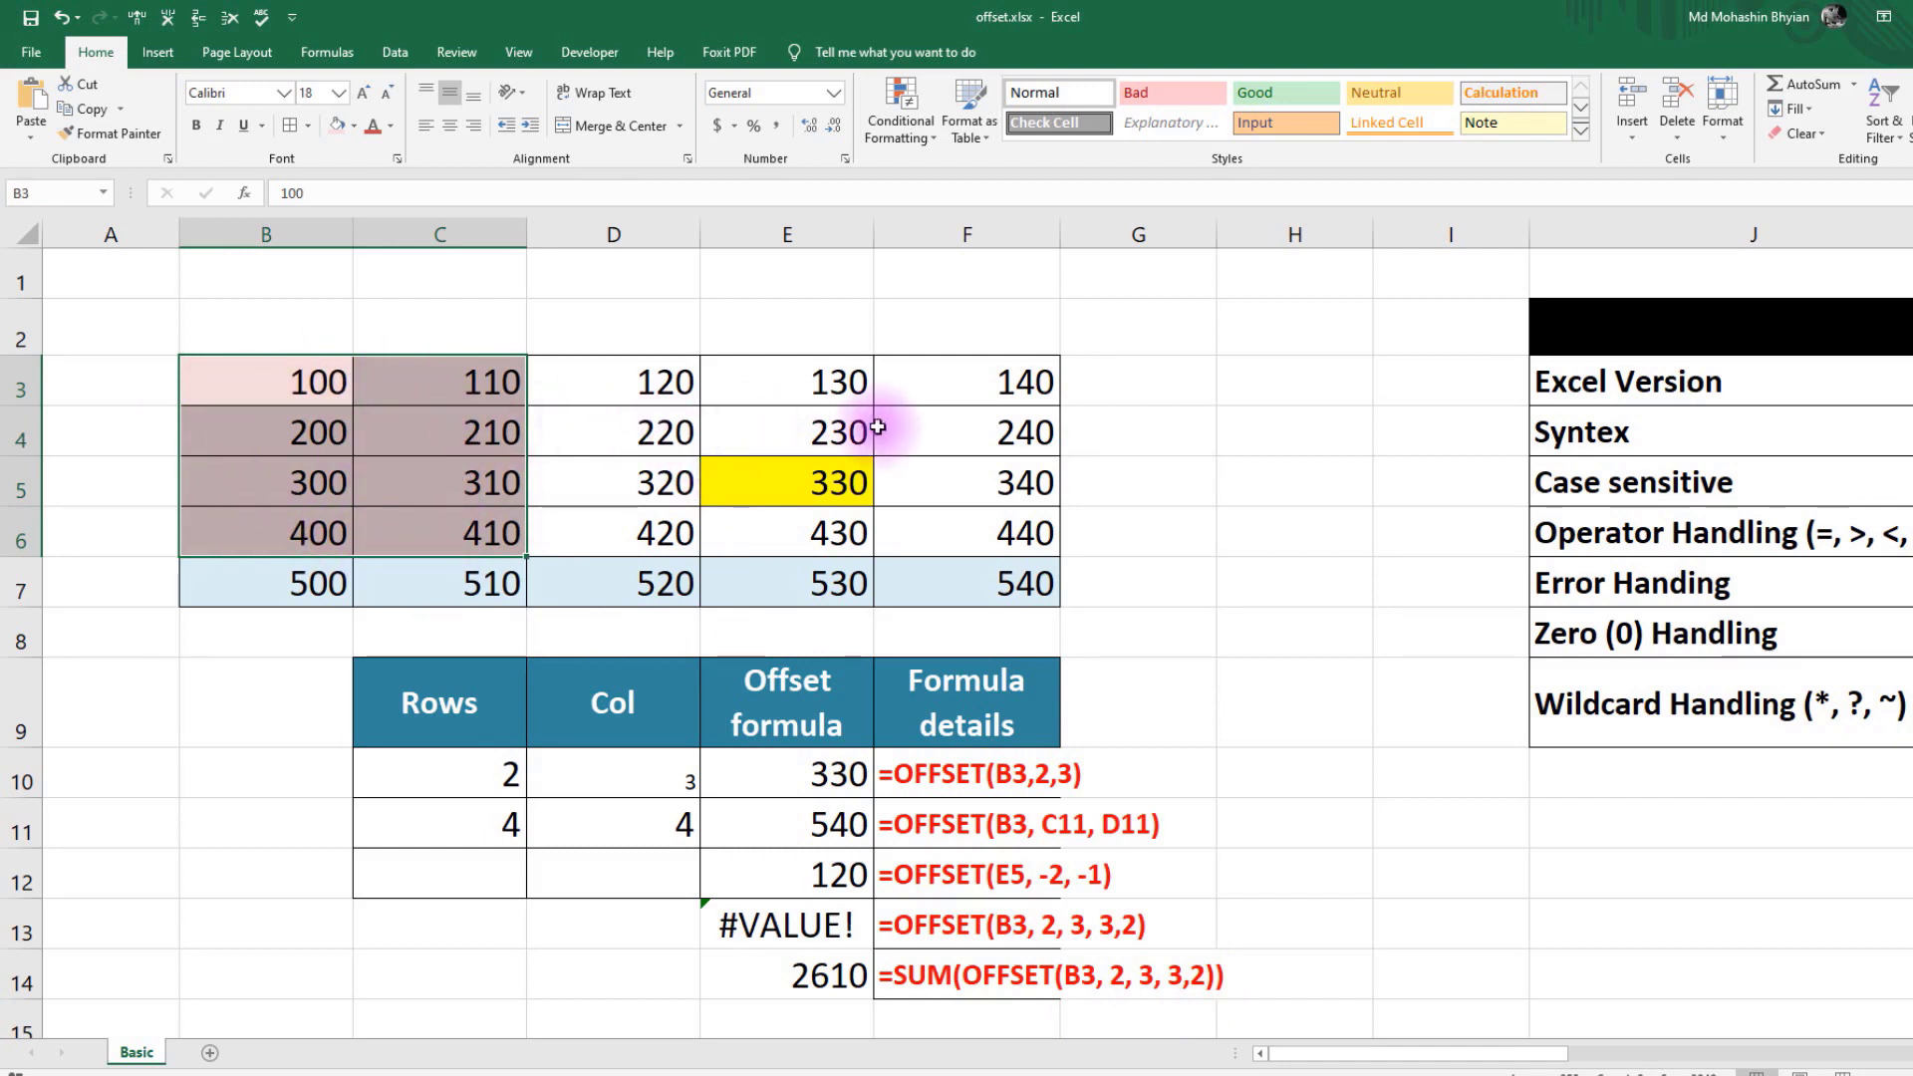
{"action": "left_click", "coordinate": [837, 487]}
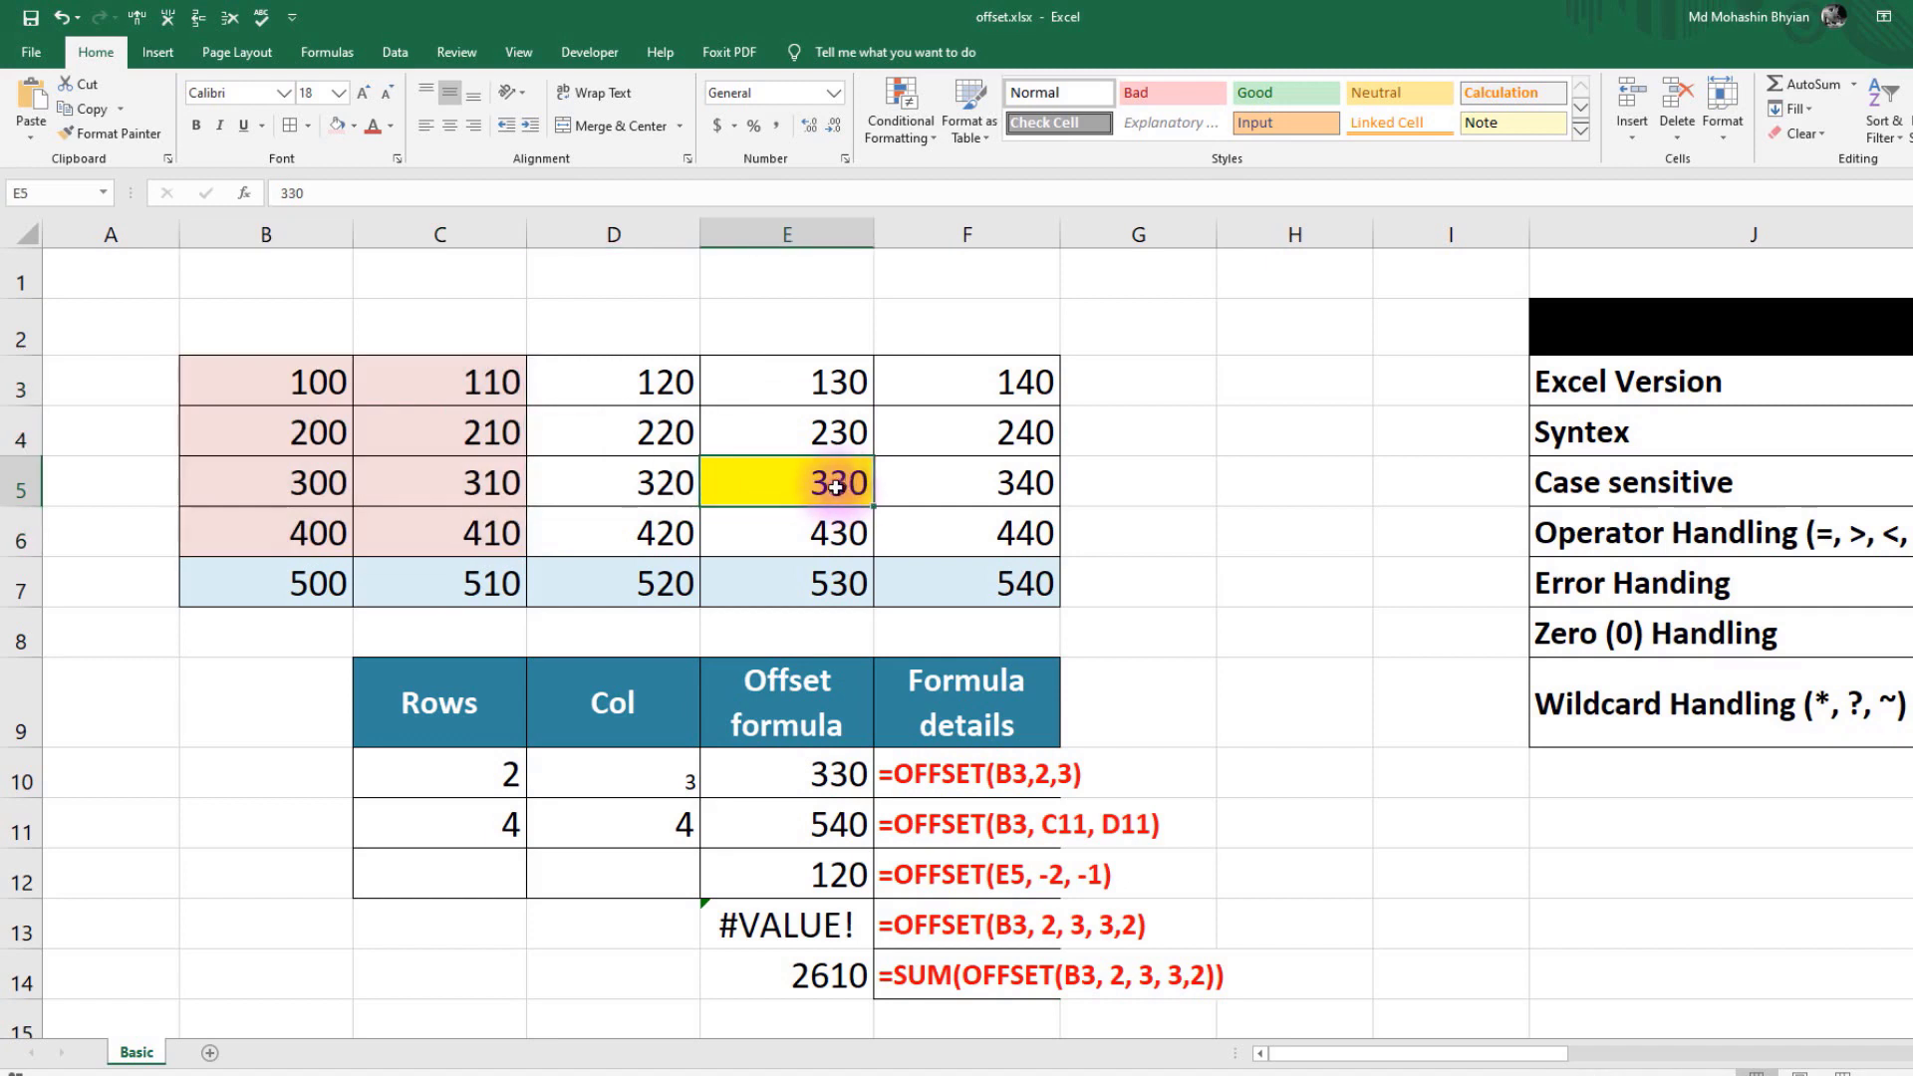
- Fill the third quiz target cell F3 with light orange and select the reference cell E5
{"action": "left_click", "coordinate": [981, 382]}
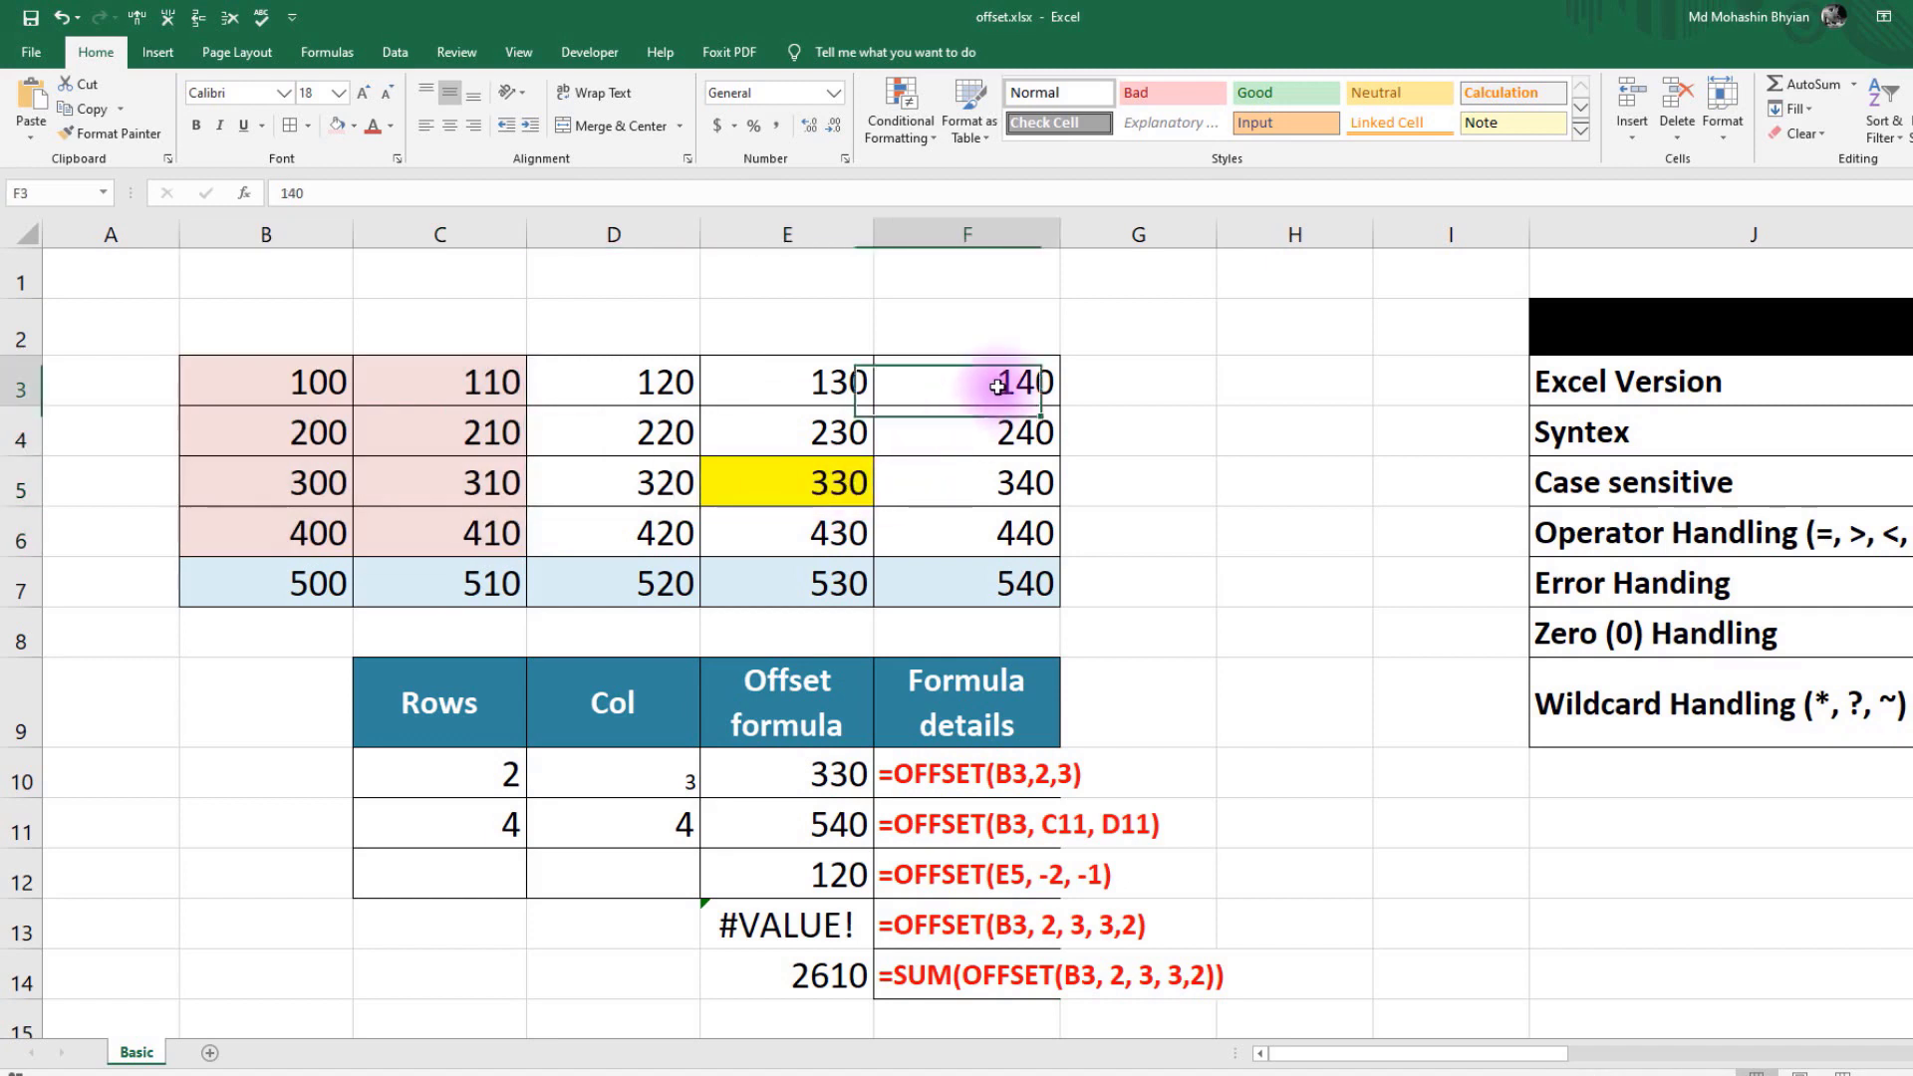
{"action": "left_click", "coordinate": [355, 124]}
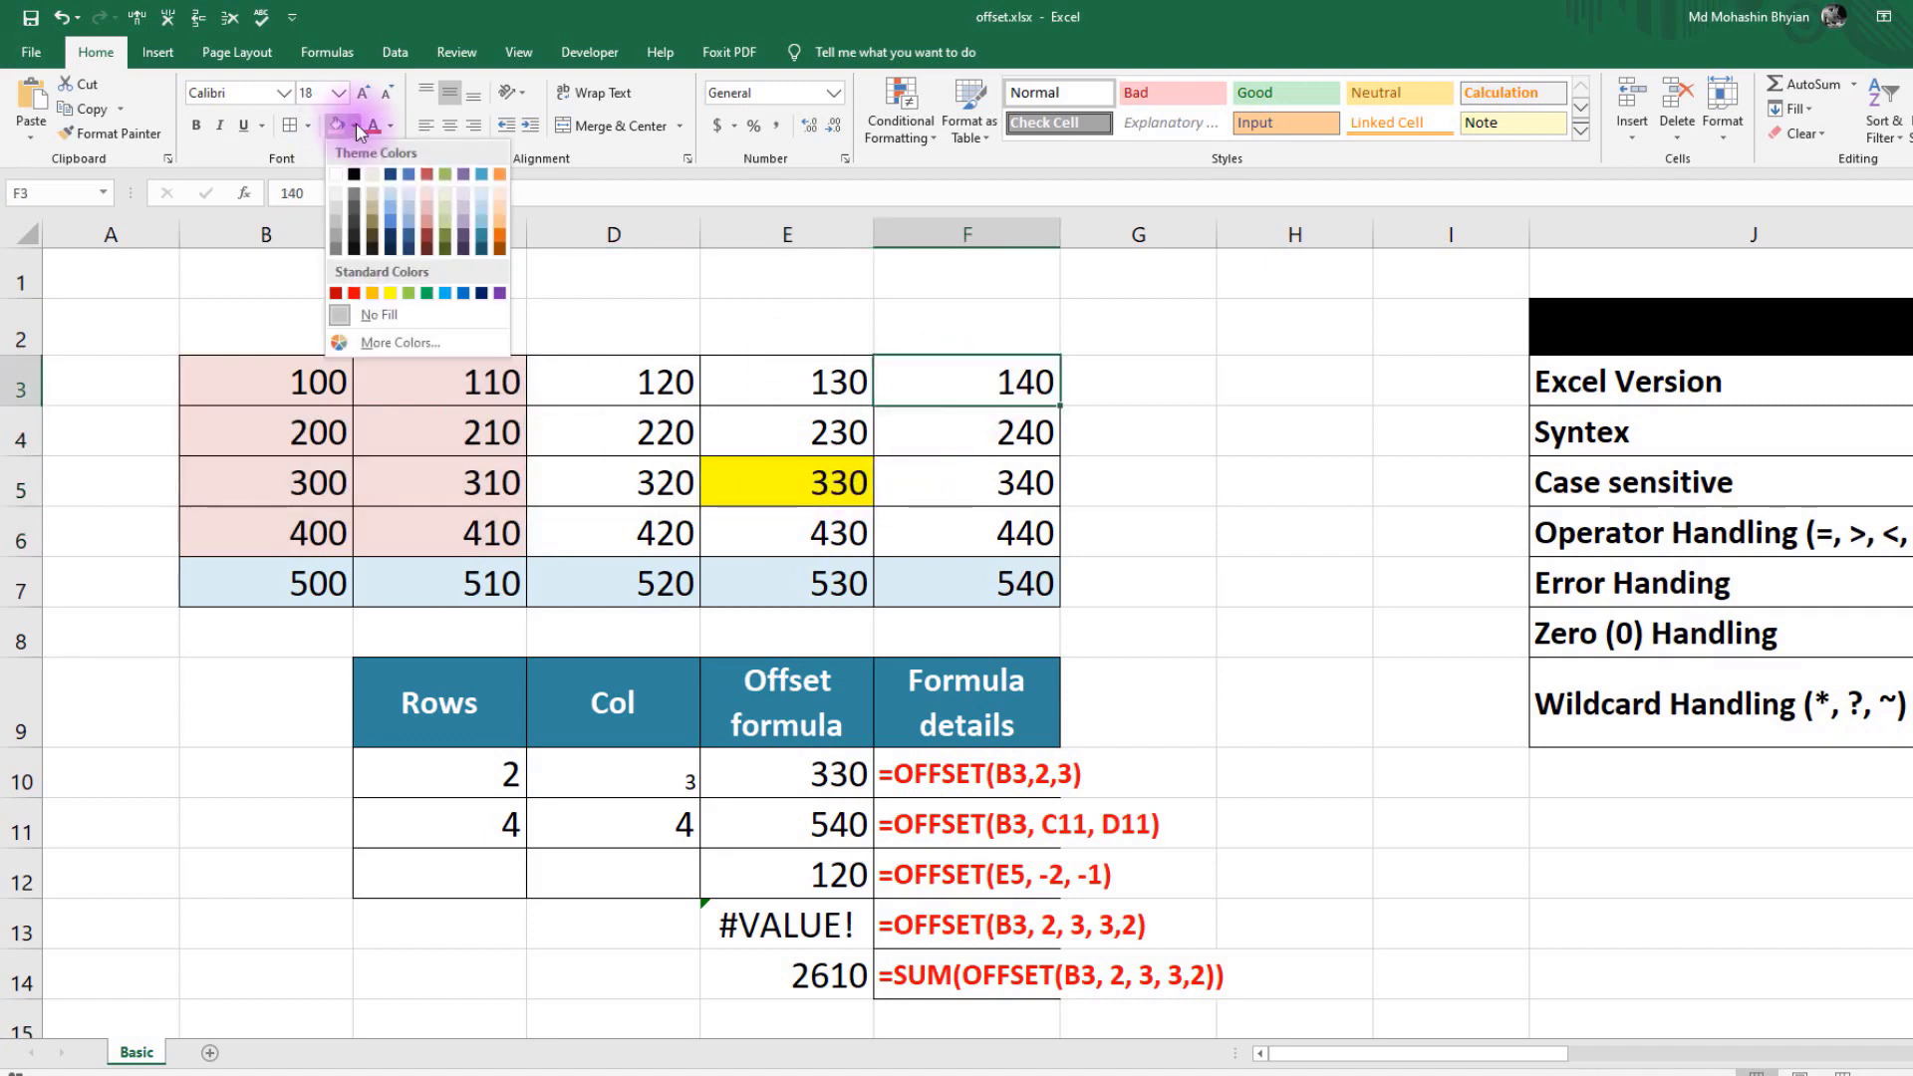
{"action": "left_click", "coordinate": [504, 194]}
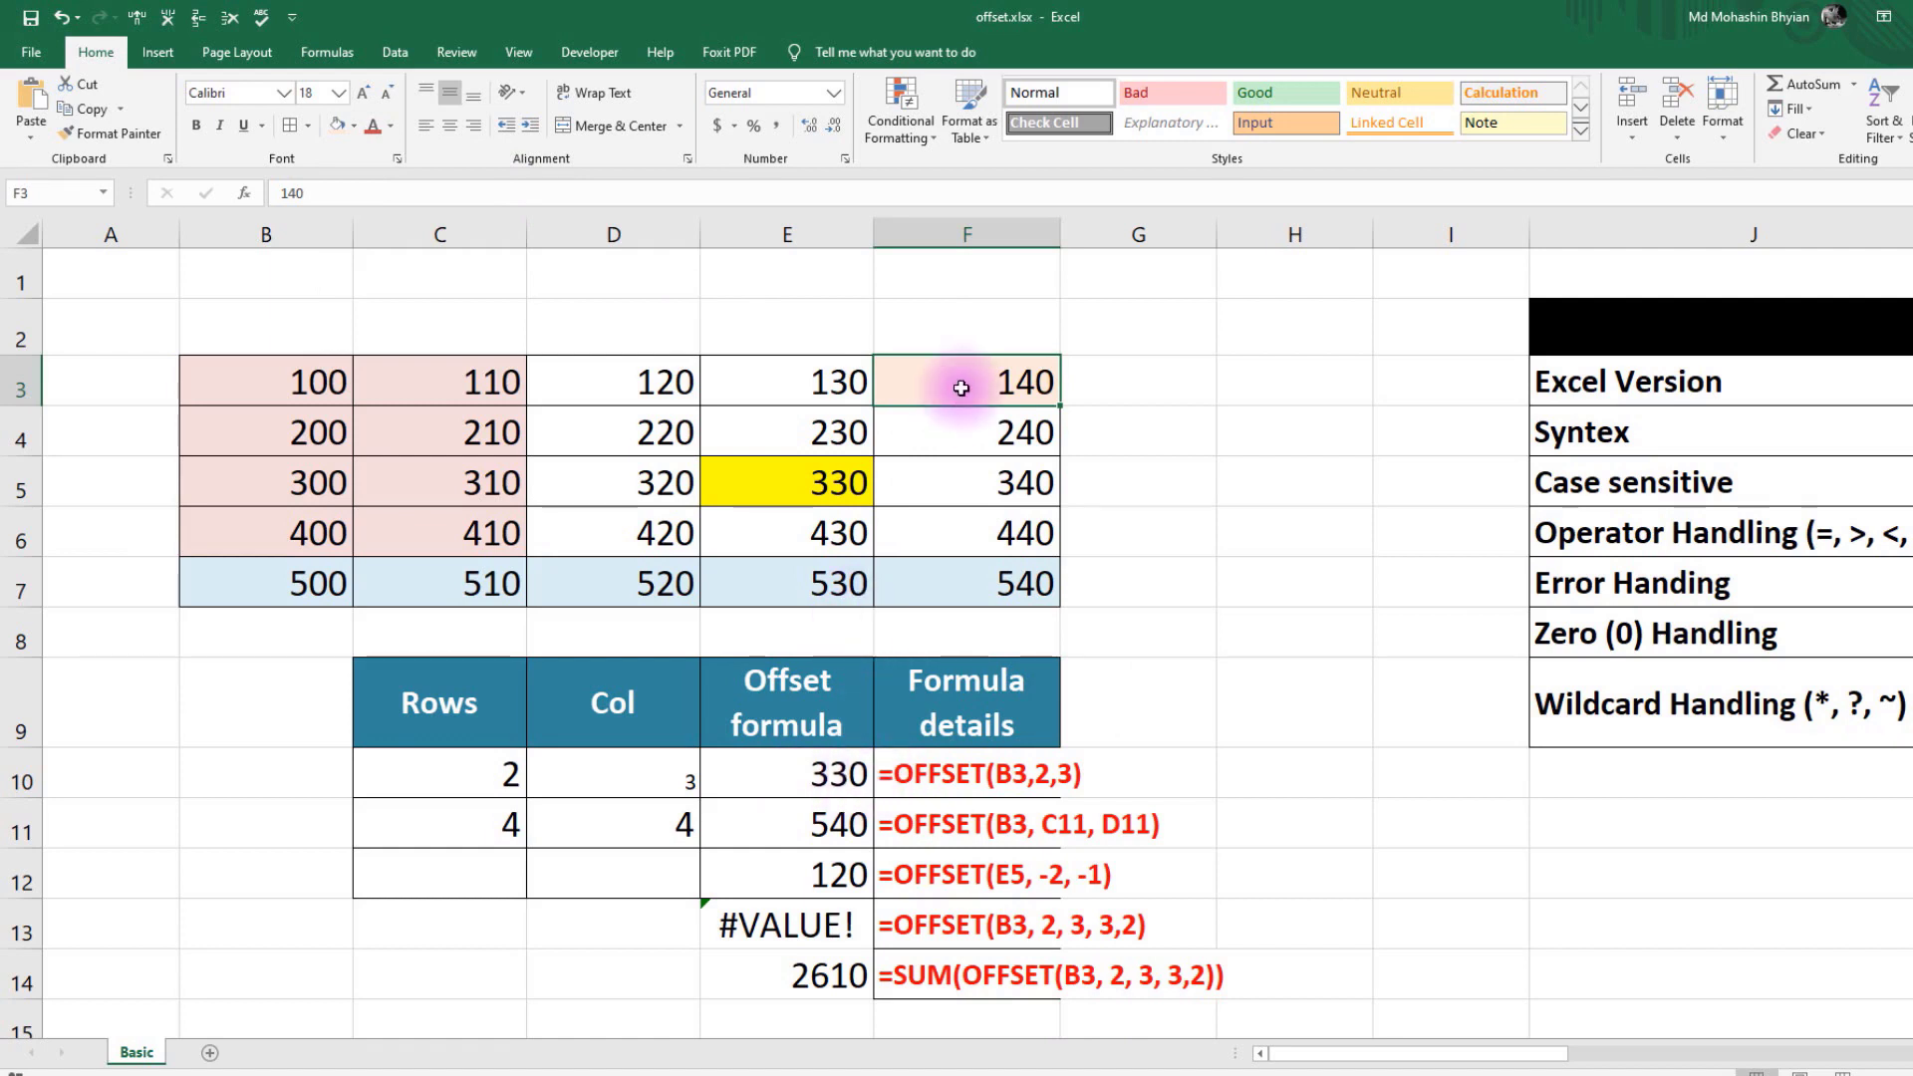
{"action": "left_click", "coordinate": [835, 486]}
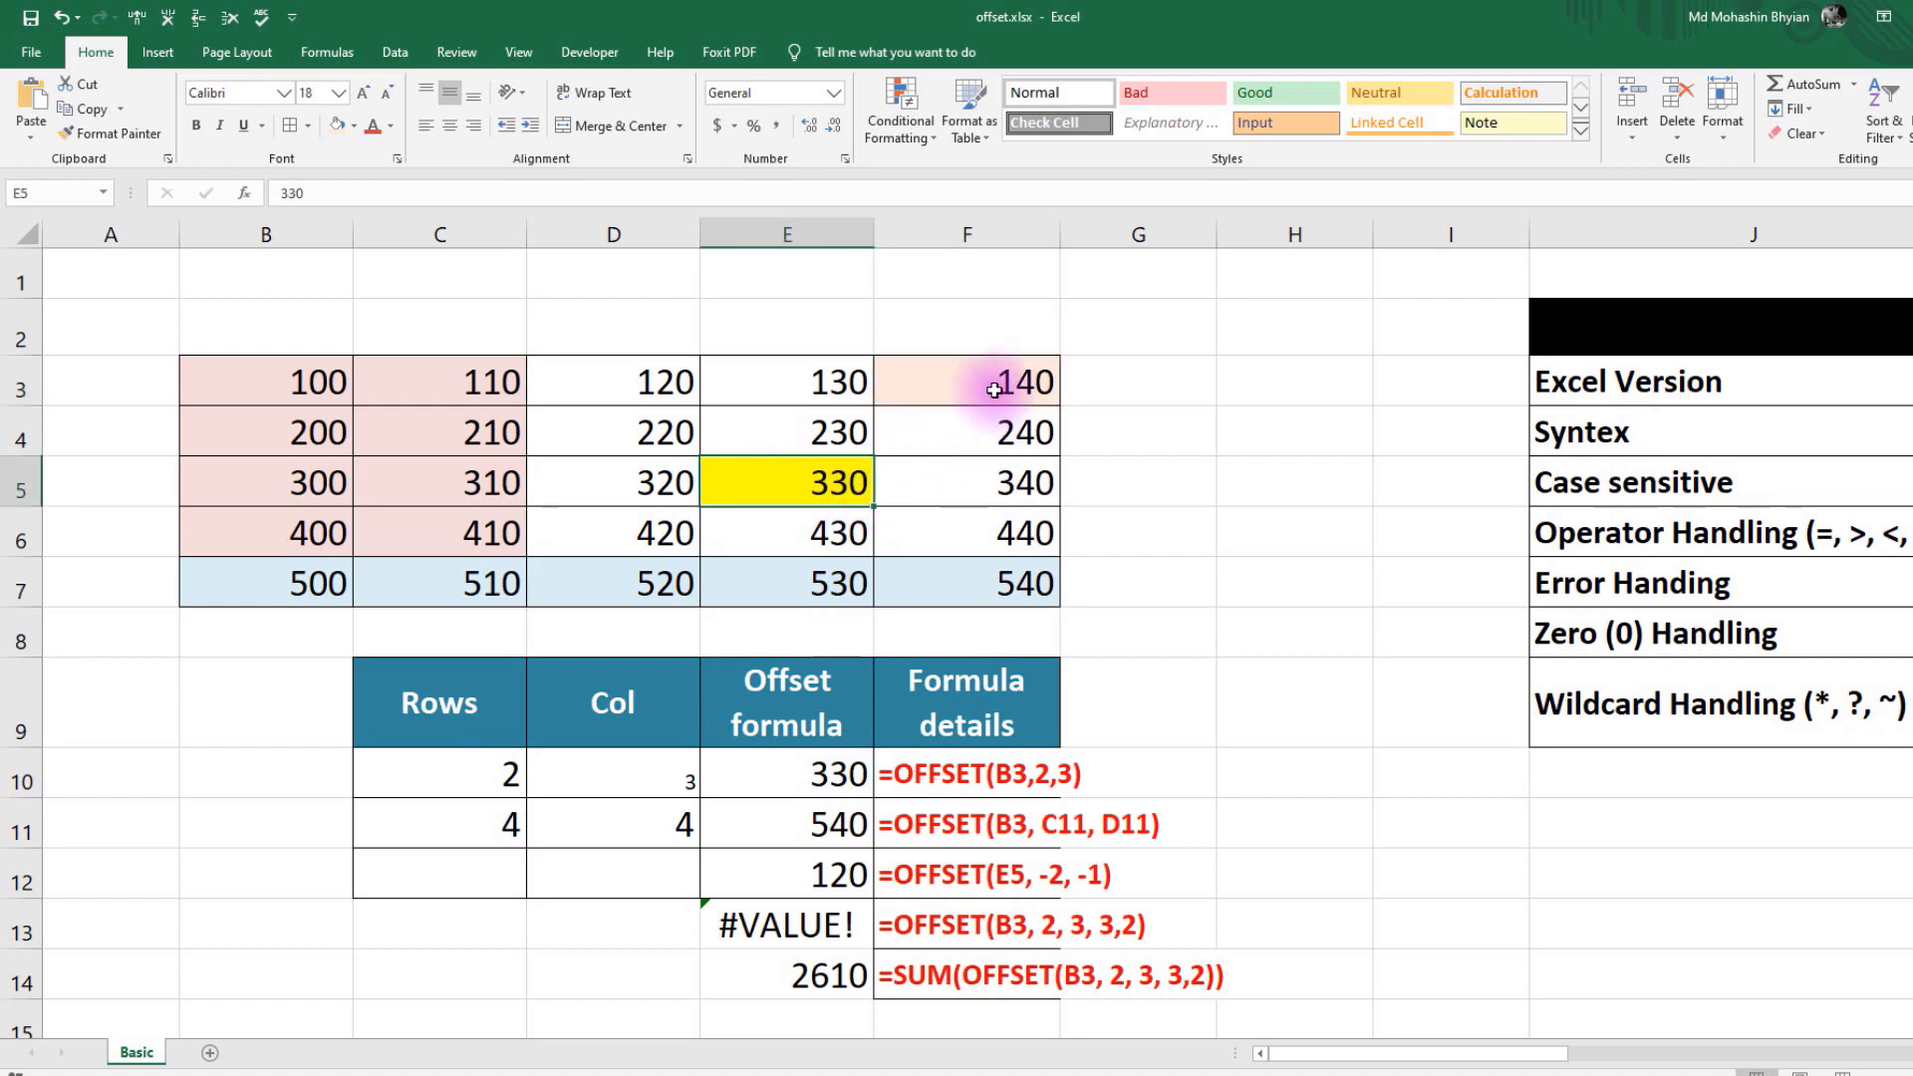
- Copy the second Quiz question into T5 and edit it to read "Ref: (E5)330, formula for F3"
{"action": "left_click_drag", "start_coordinate": [1381, 1055], "coordinate": [1863, 1051]}
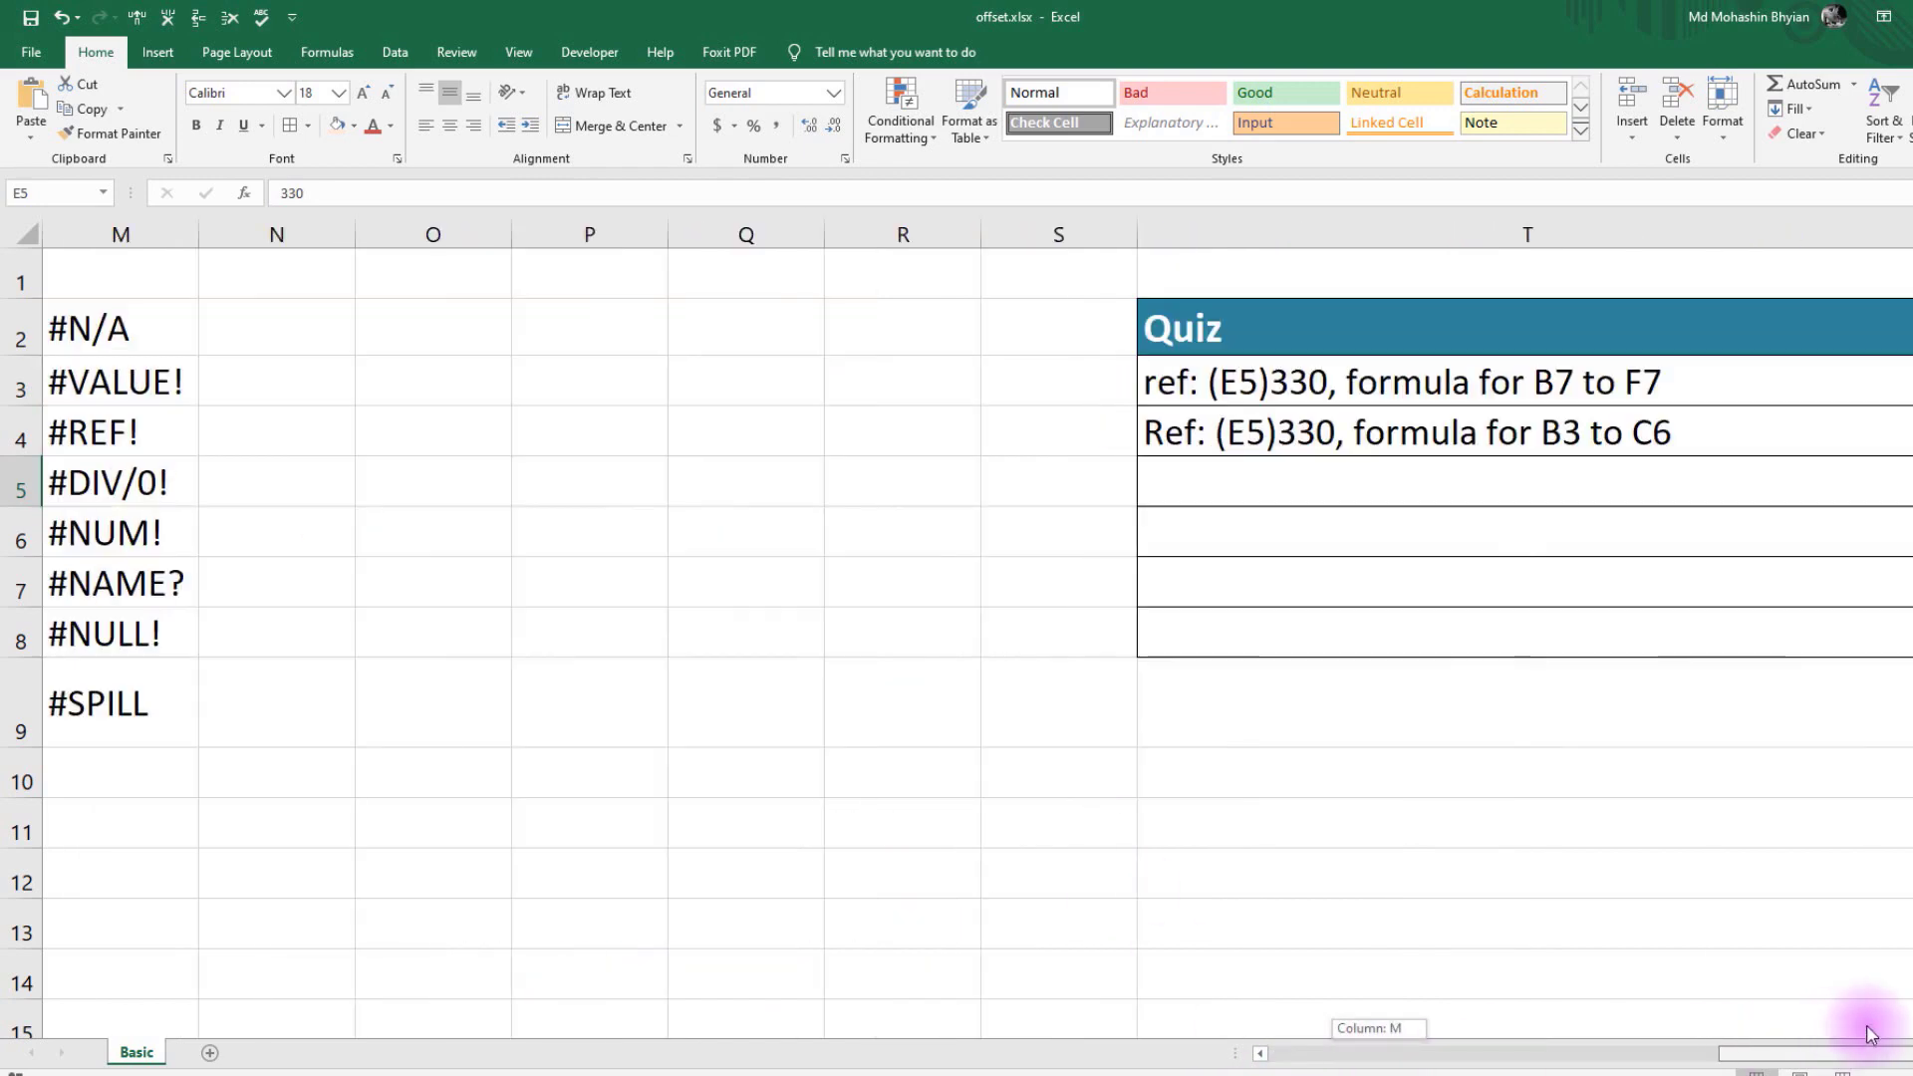
{"action": "left_click", "coordinate": [1243, 426]}
{"action": "key", "text": "ctrl+c"}
{"action": "left_click", "coordinate": [1243, 479]}
{"action": "key", "text": "ctrl+v"}
{"action": "double_click", "coordinate": [1547, 487]}
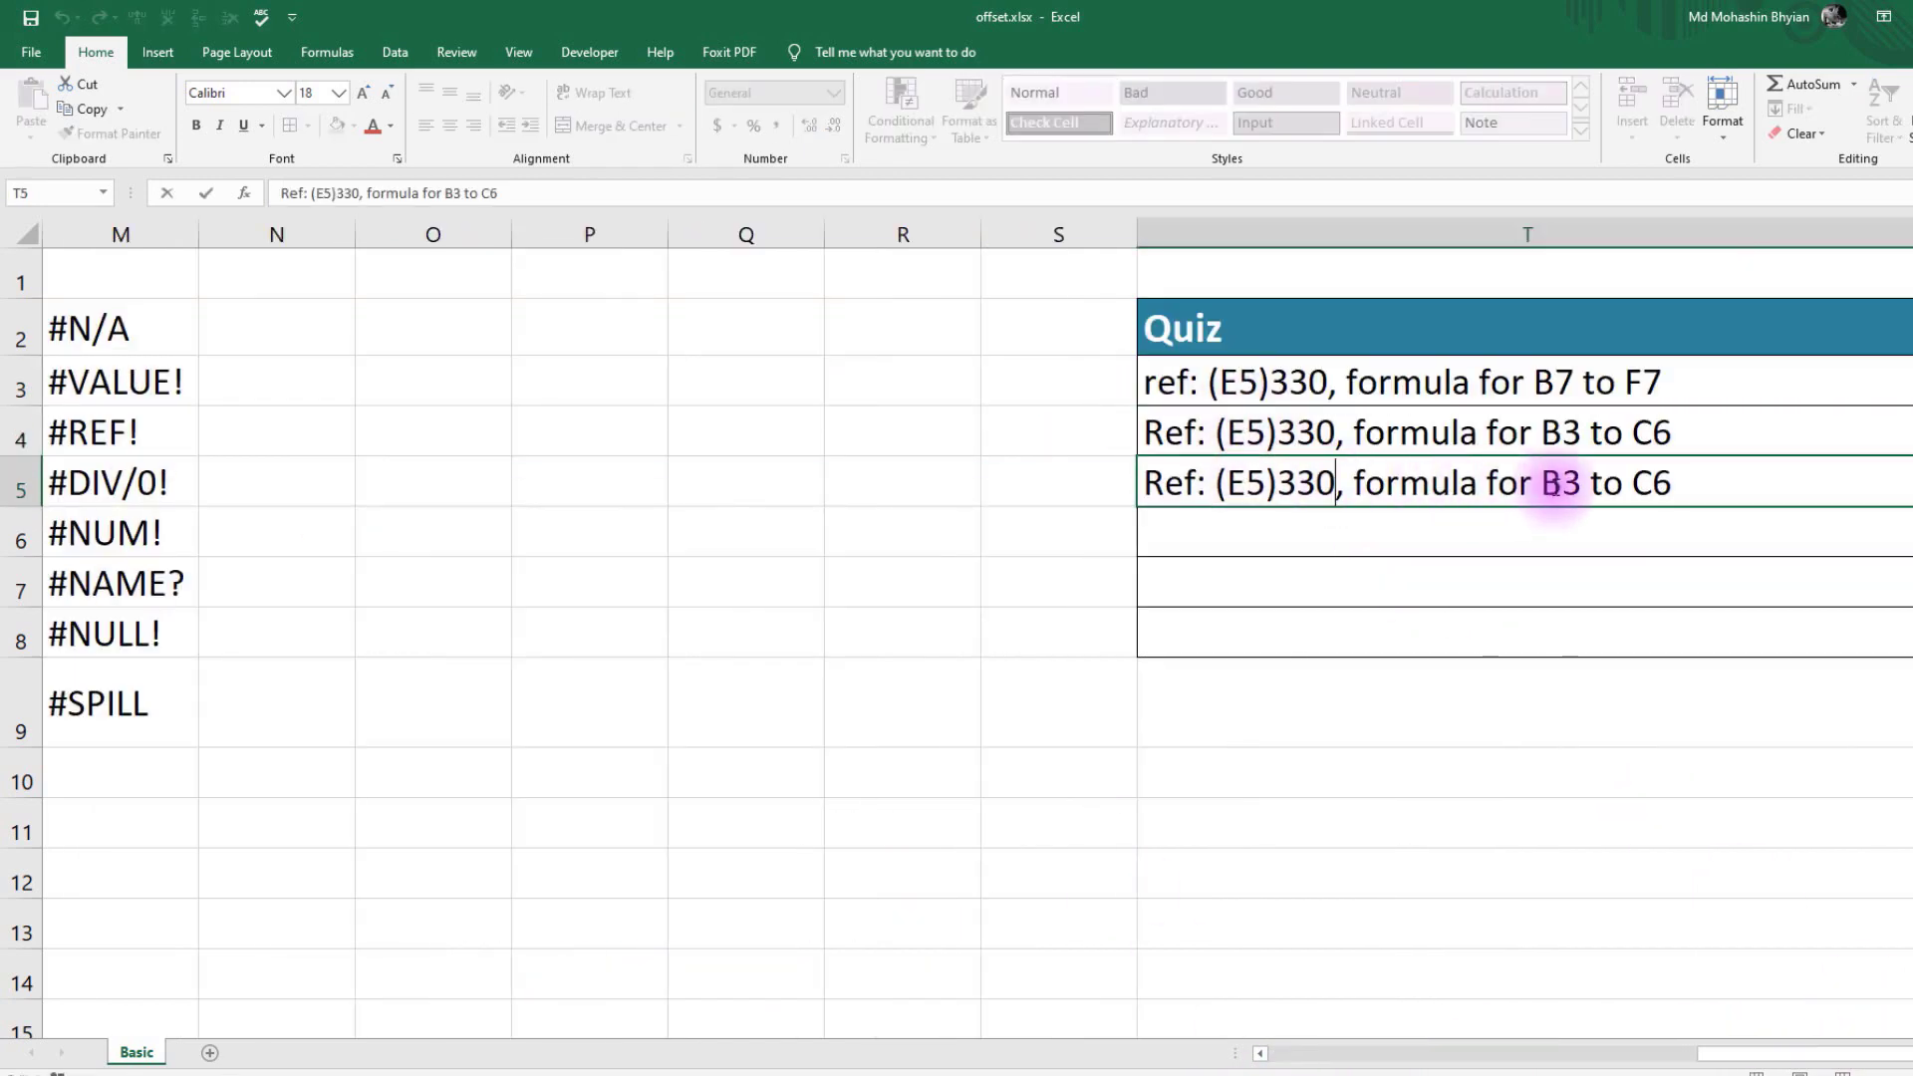
{"action": "left_click_drag", "start_coordinate": [1547, 486], "coordinate": [1878, 448]}
{"action": "type", "text": "F3"}
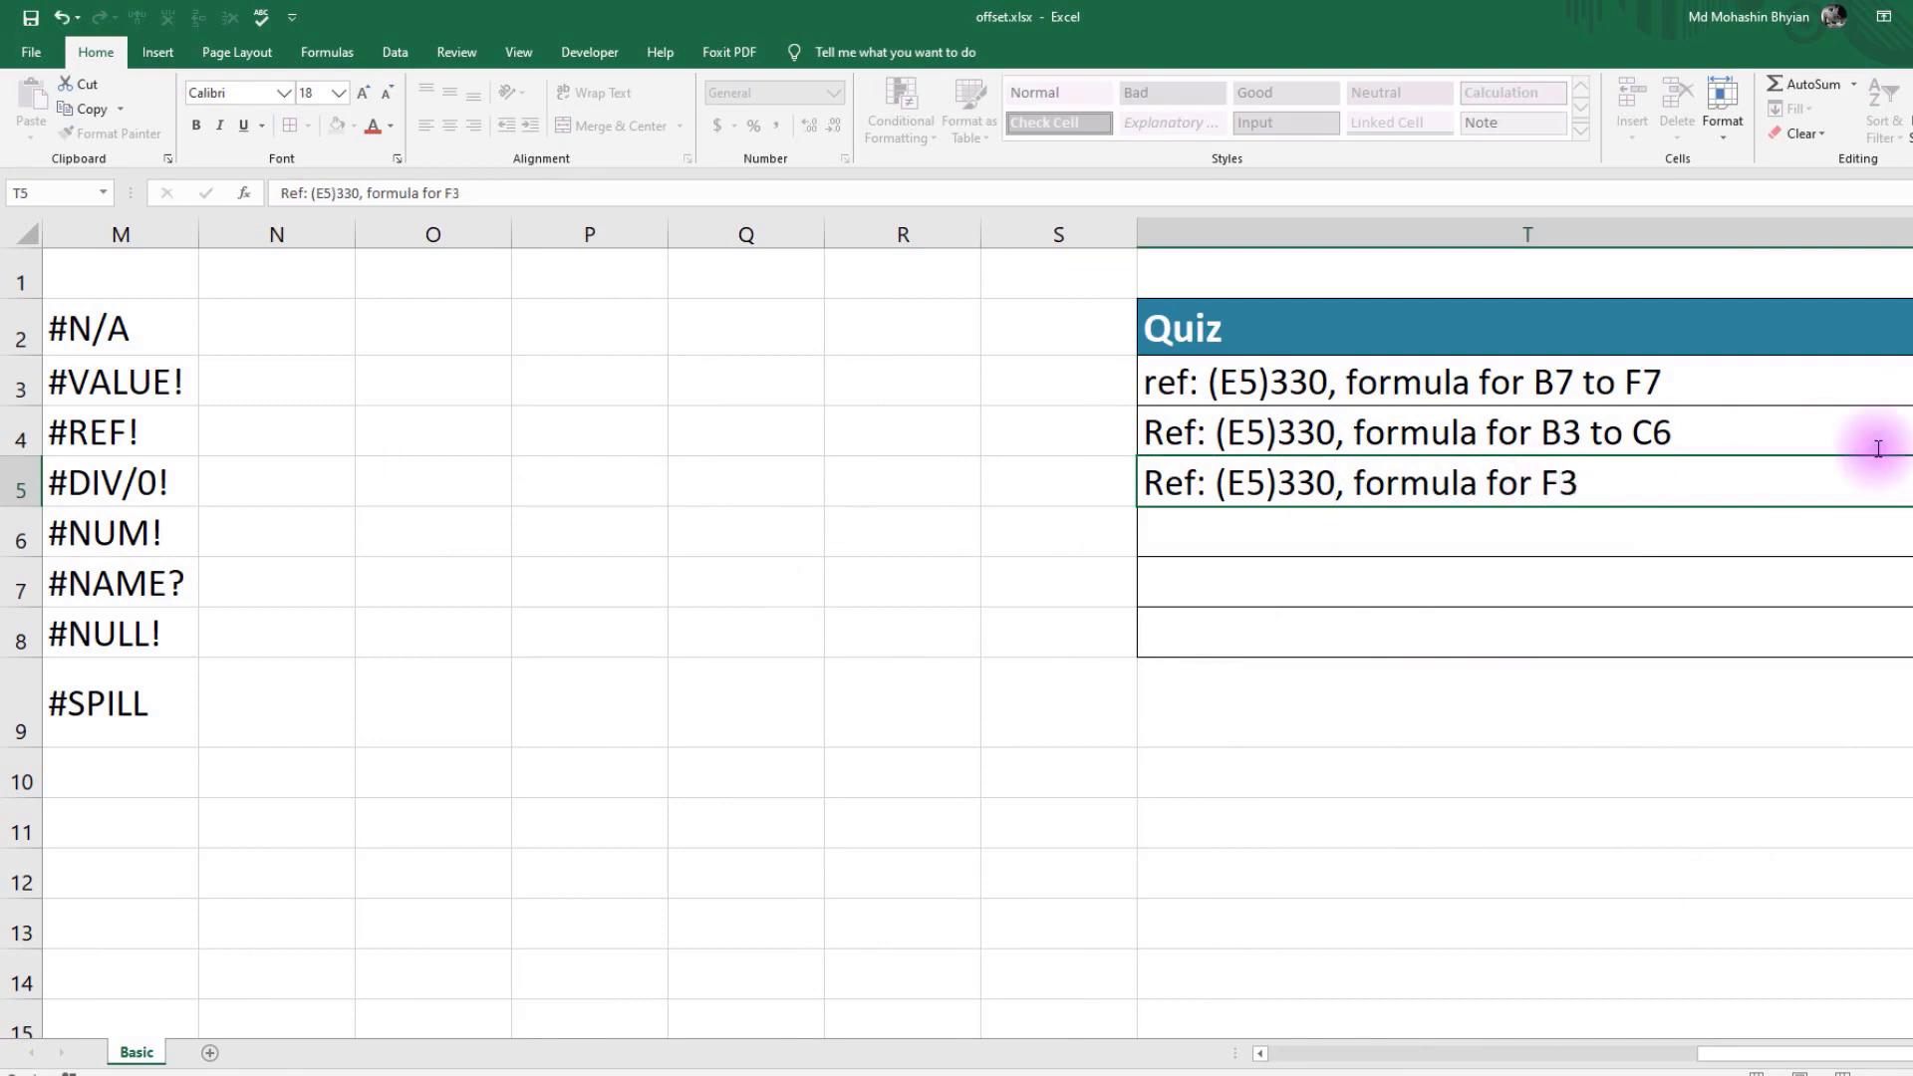
{"action": "key", "text": "Return"}
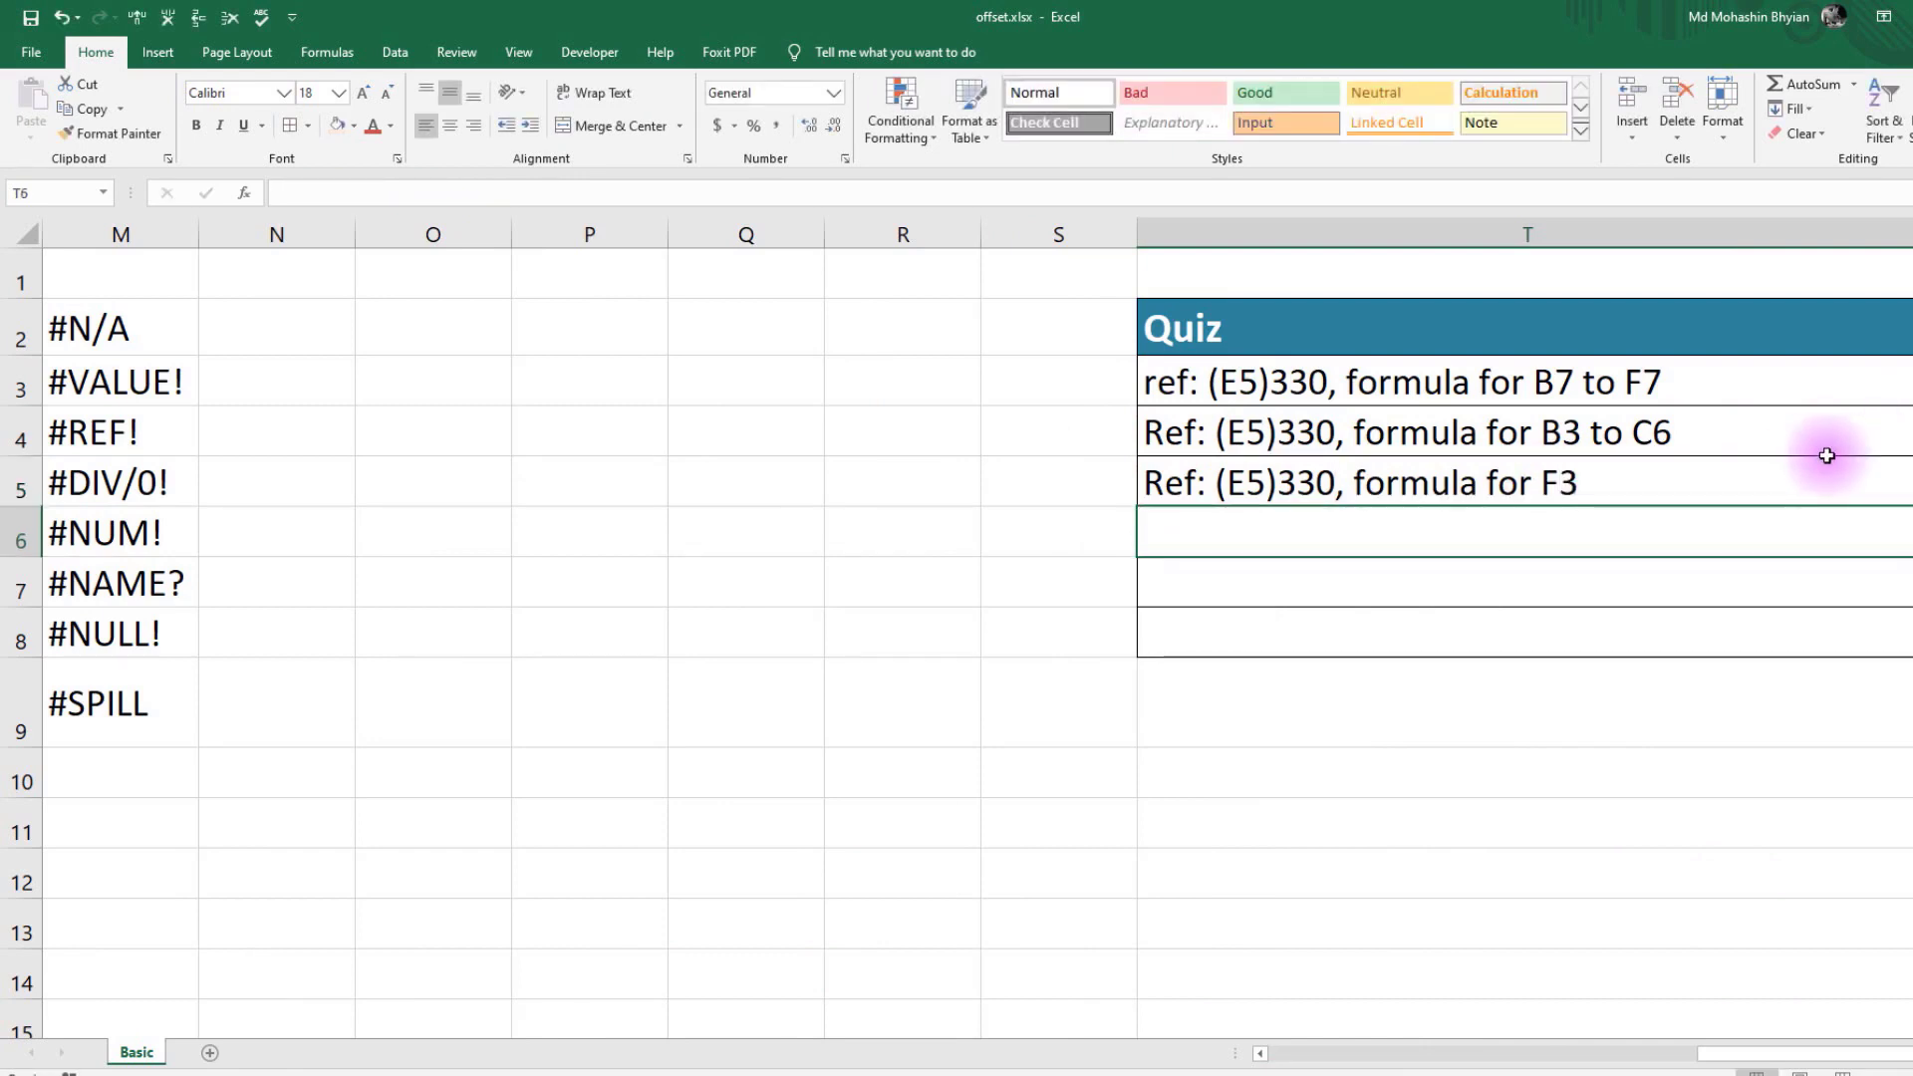